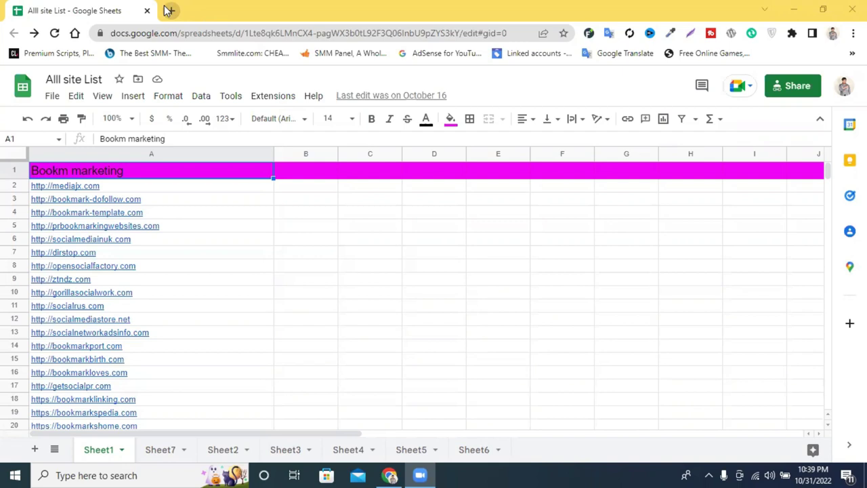
Open a new blank browser tab and put the cursor in its address bar.
left_click(169, 11)
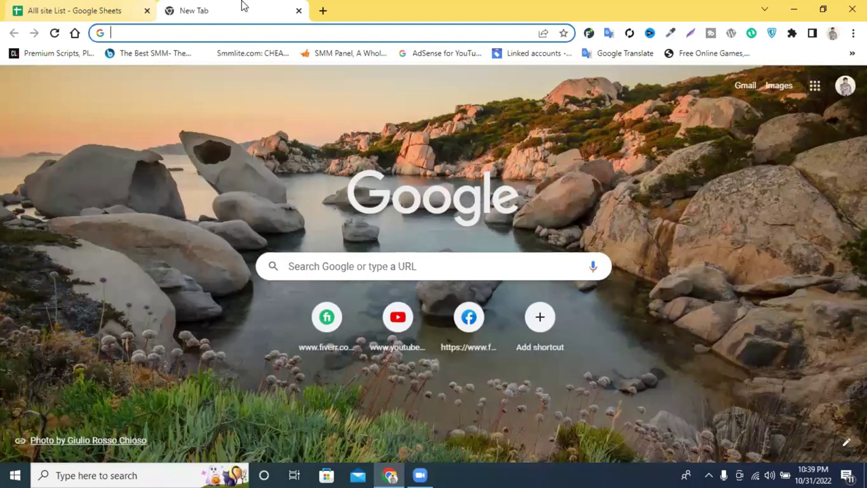
left_click(247, 34)
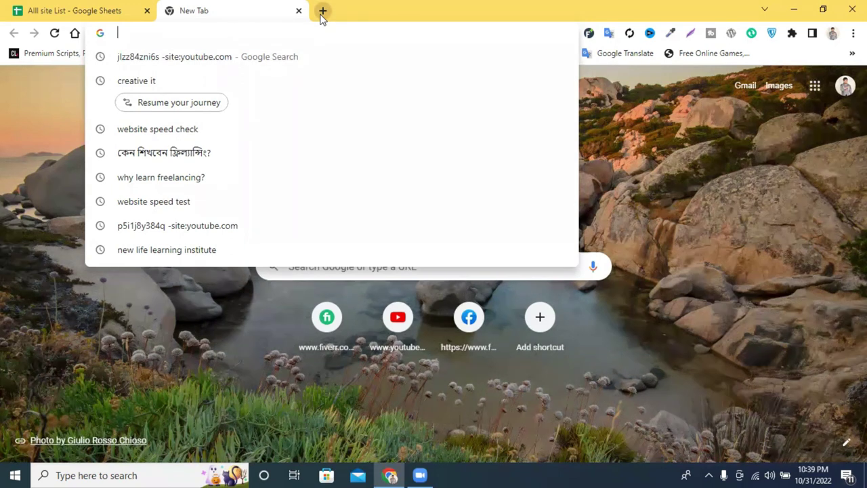
left_click(514, 382)
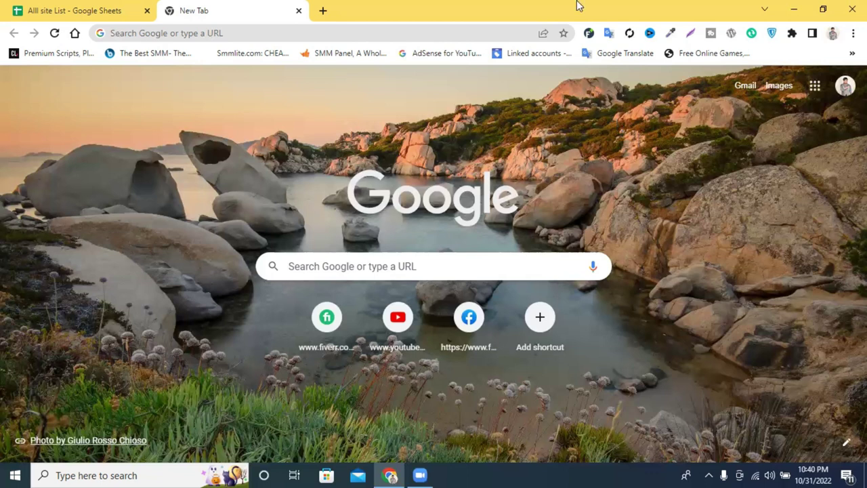
Search Google for 'pran company' from the address bar.
left_click(271, 33)
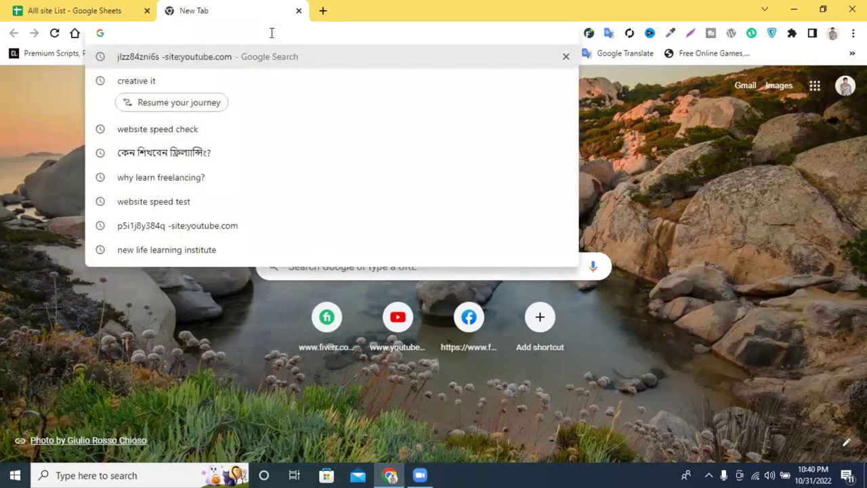
type("pran")
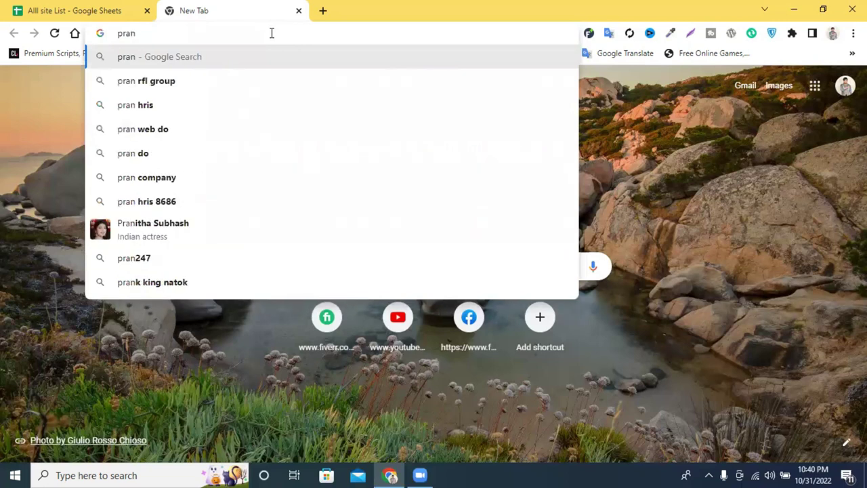
type(" f")
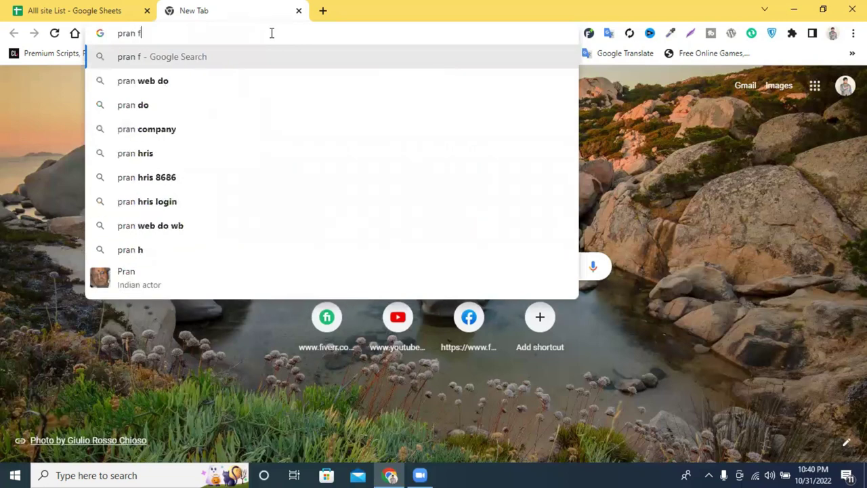
type("o")
key("BackSpace")
key("BackSpace")
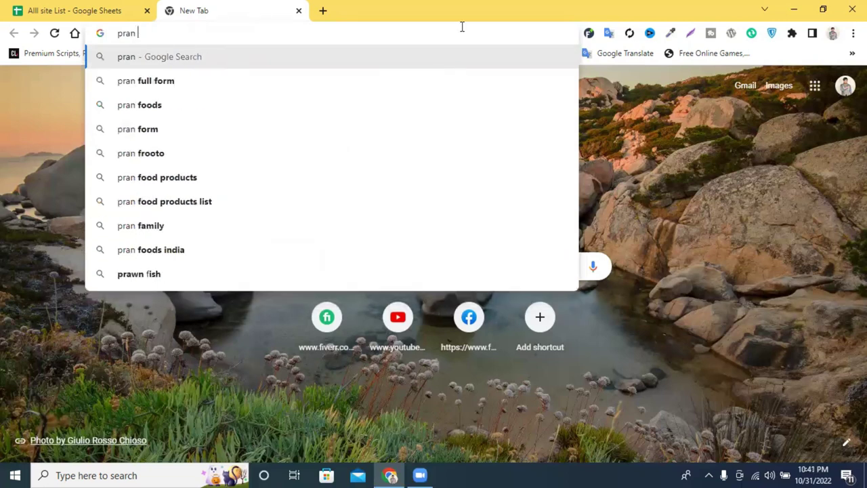
type("com")
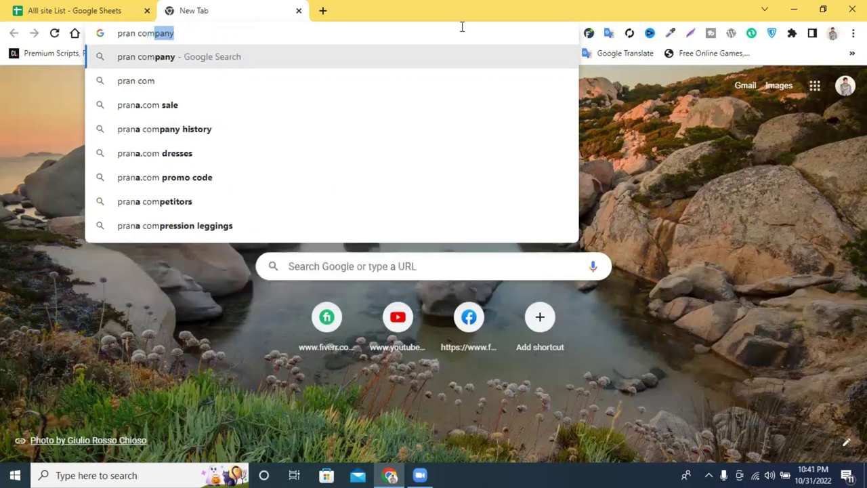
type("p")
key("Return")
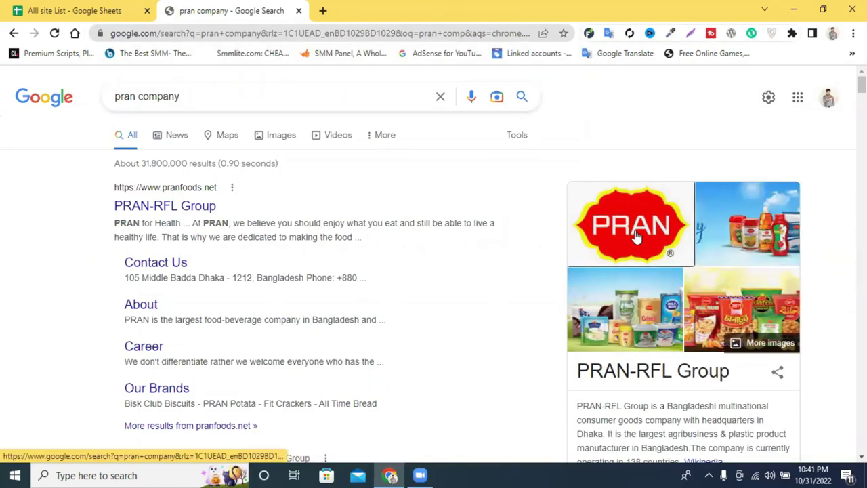
Open the PRAN logo image result in preview and scroll through its related images.
left_click(640, 234)
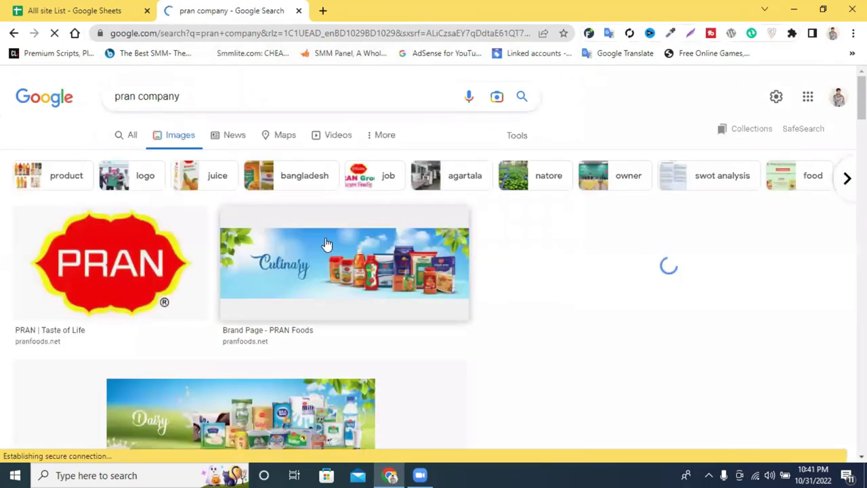
left_click(74, 266)
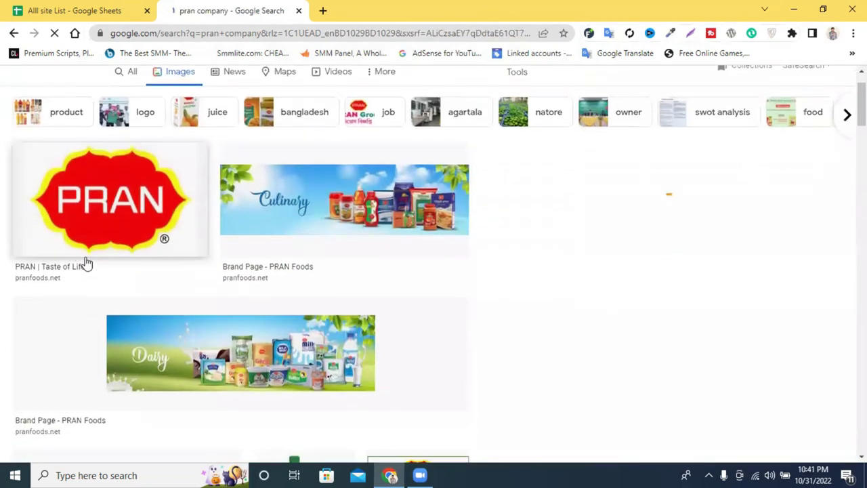
scroll(70, 262, "up", 2)
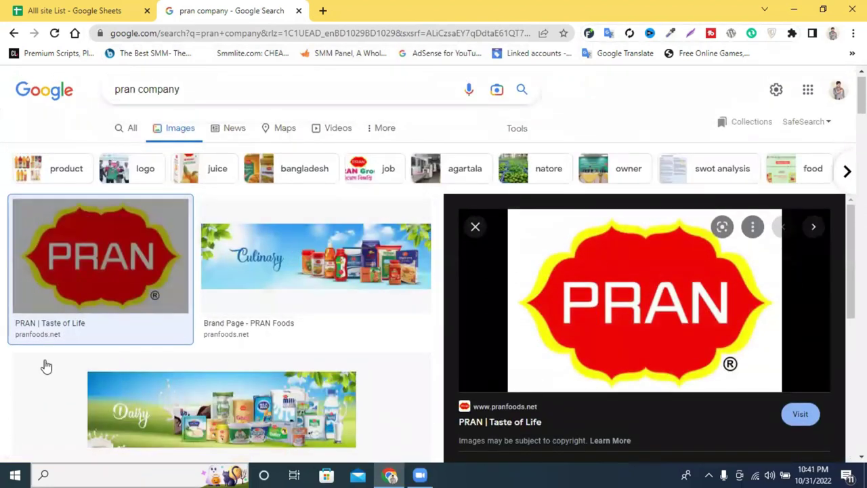
scroll(645, 268, "down", 2)
scroll(646, 267, "down", 2)
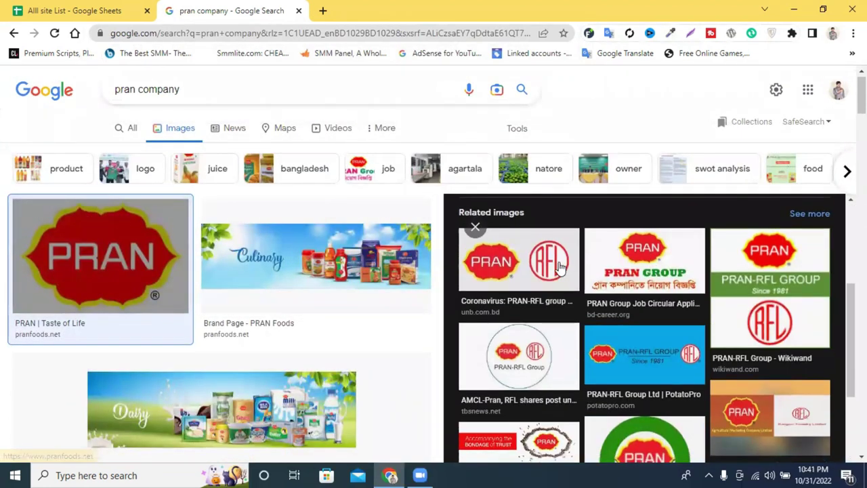
scroll(774, 264, "down", 5)
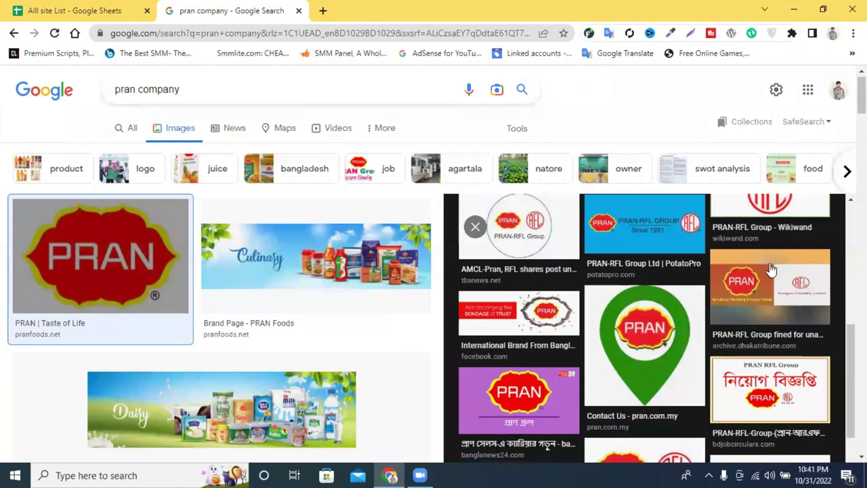
scroll(772, 295, "up", 2)
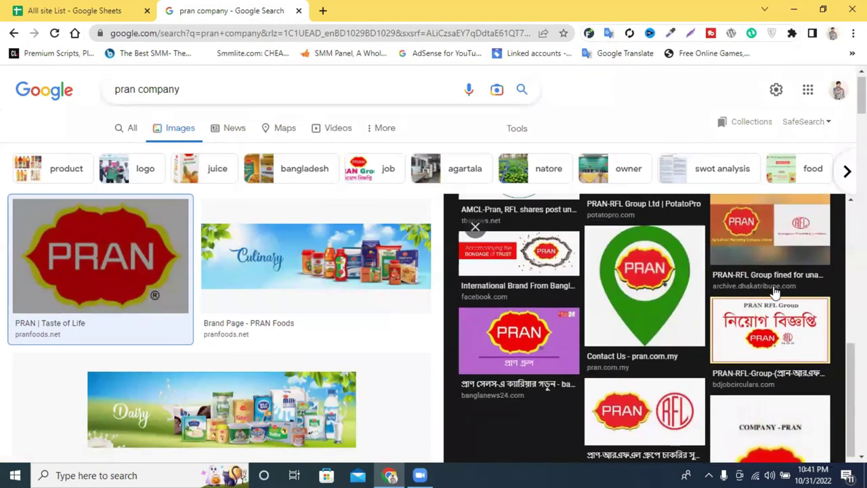
scroll(769, 325, "up", 8)
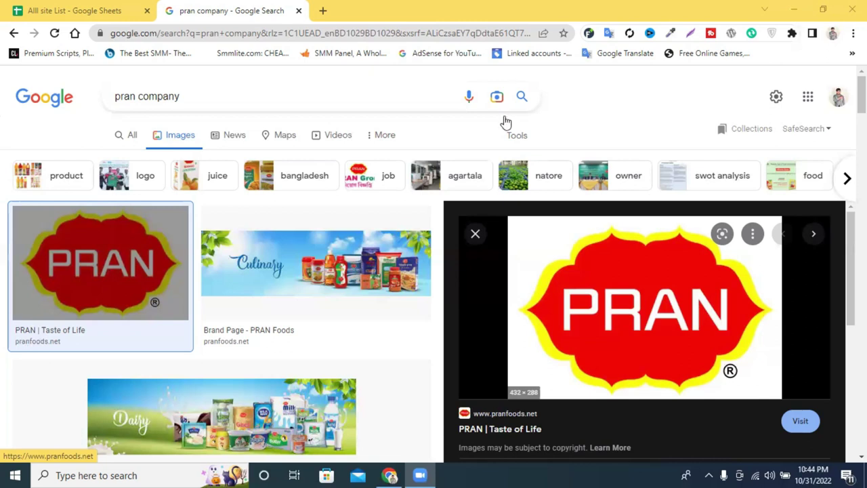
Search 'new life learning institute' in a new tab, then open a fourth blank tab.
left_click(325, 11)
left_click(329, 34)
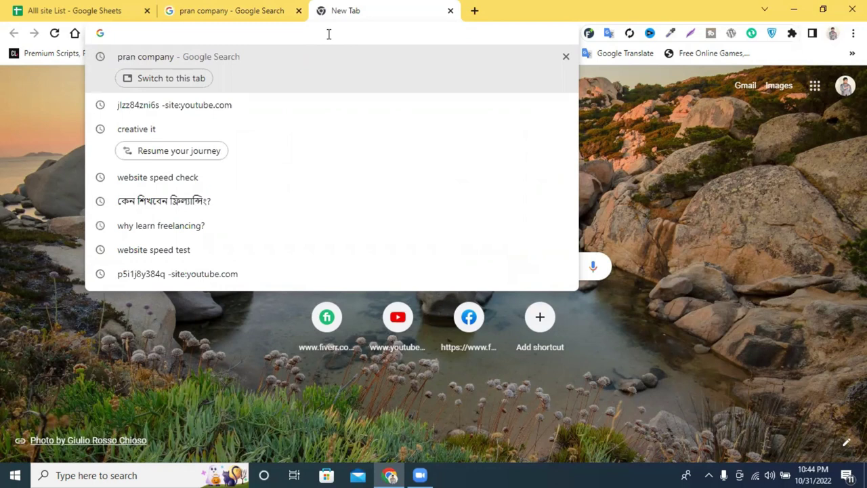
type("newlifelearningitinstitute.com")
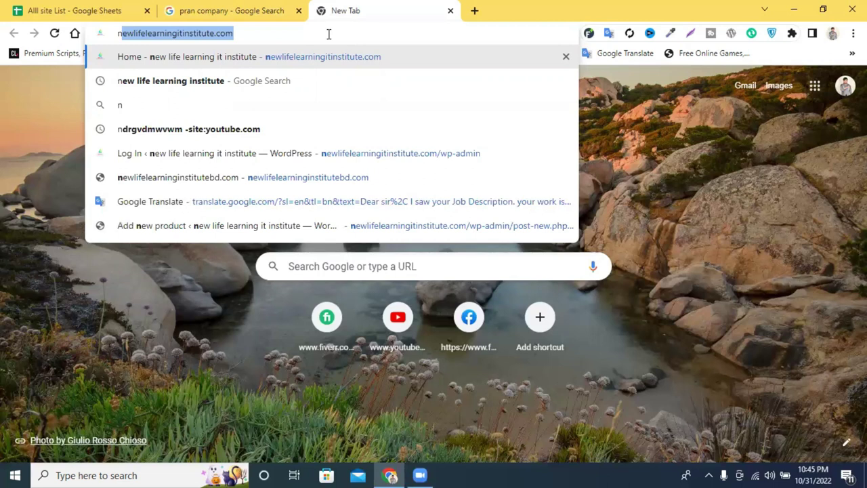
left_click(228, 81)
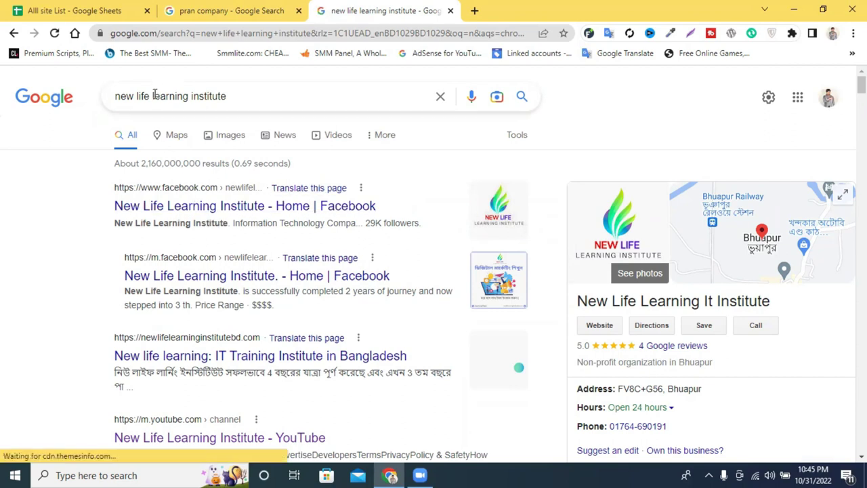
left_click(476, 10)
left_click(339, 36)
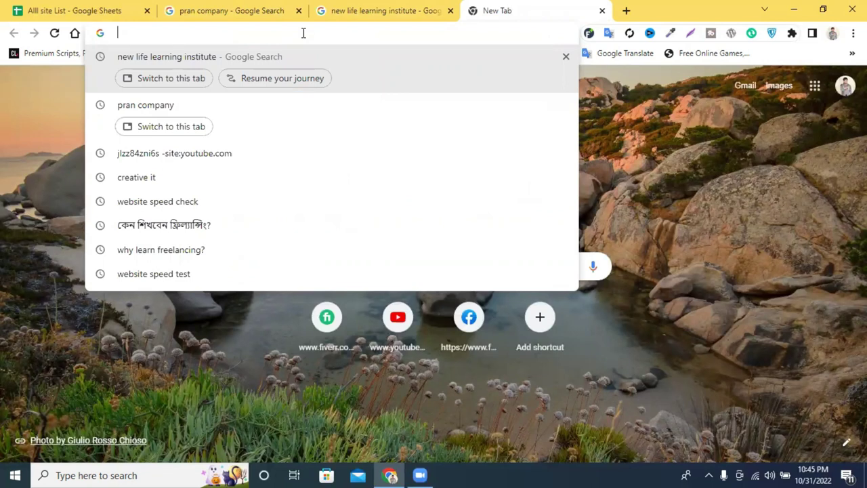
Search Google for '10 minute school' from the suggestions.
type("103.190.16.6")
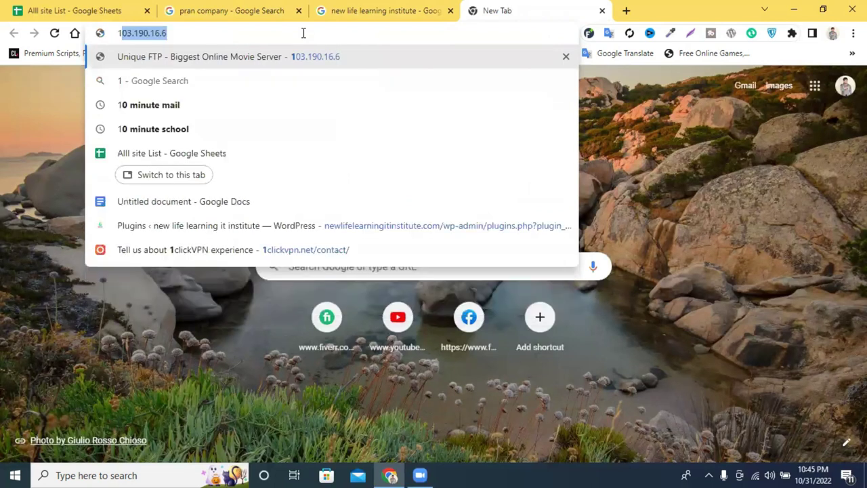
left_click(224, 130)
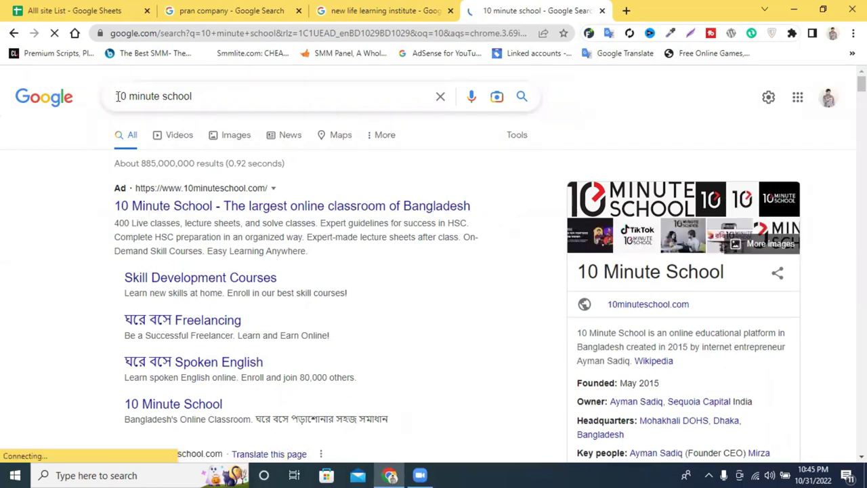
left_click_drag(116, 96, 233, 88)
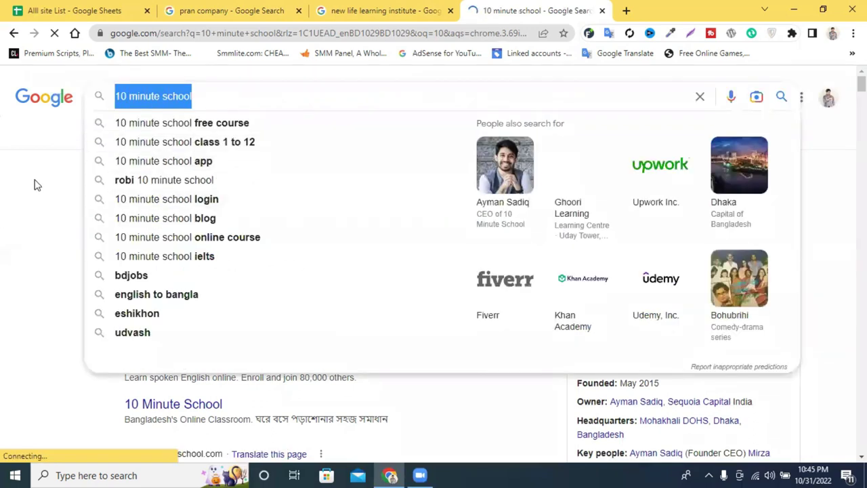
left_click(15, 201)
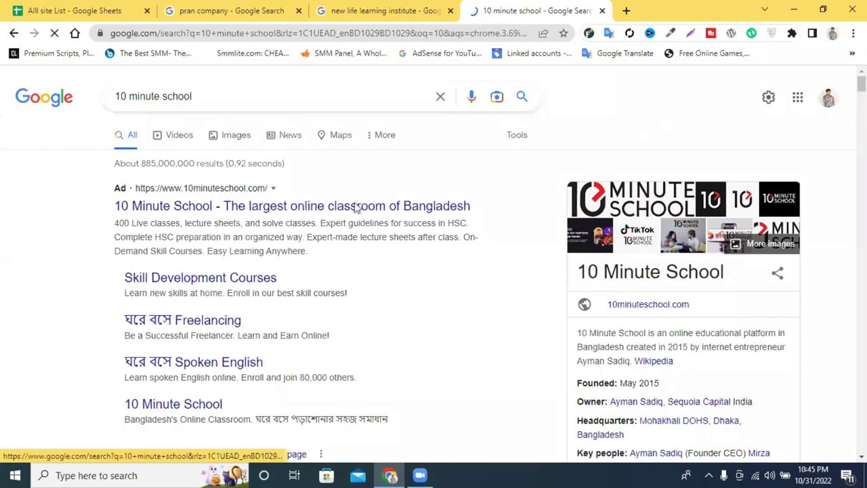
Scroll to the bottom of the 10 minute school results, then switch to the new life learning institute tab.
scroll(190, 253, "down", 3)
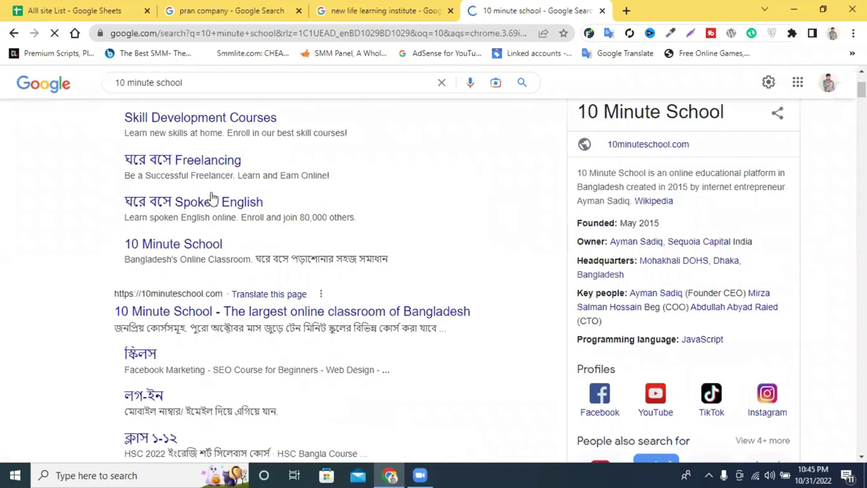
scroll(88, 223, "down", 3)
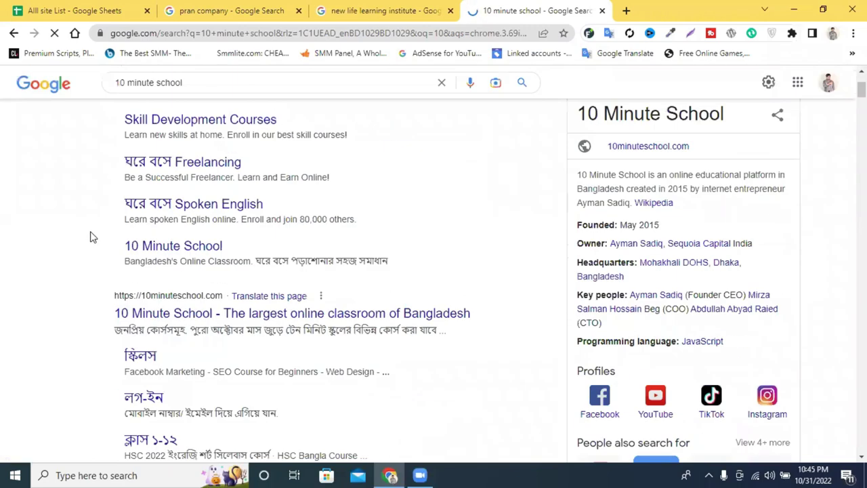
scroll(92, 237, "down", 5)
scroll(93, 237, "down", 5)
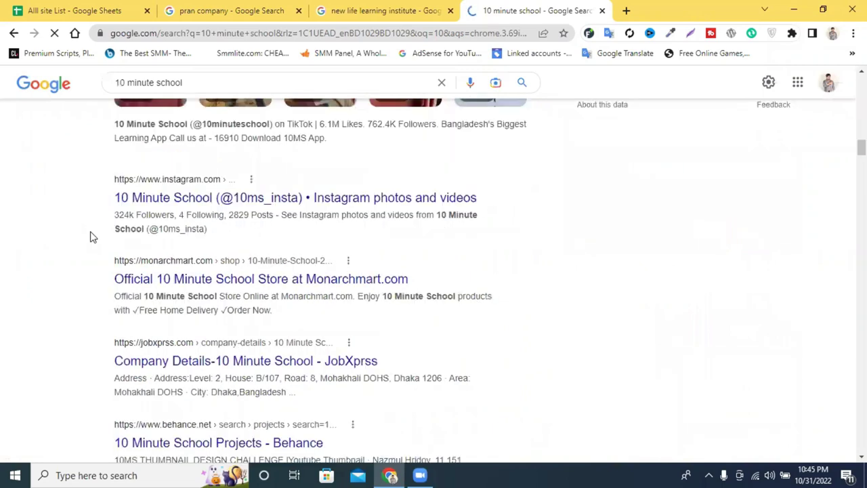
scroll(93, 237, "down", 5)
scroll(93, 237, "down", 5)
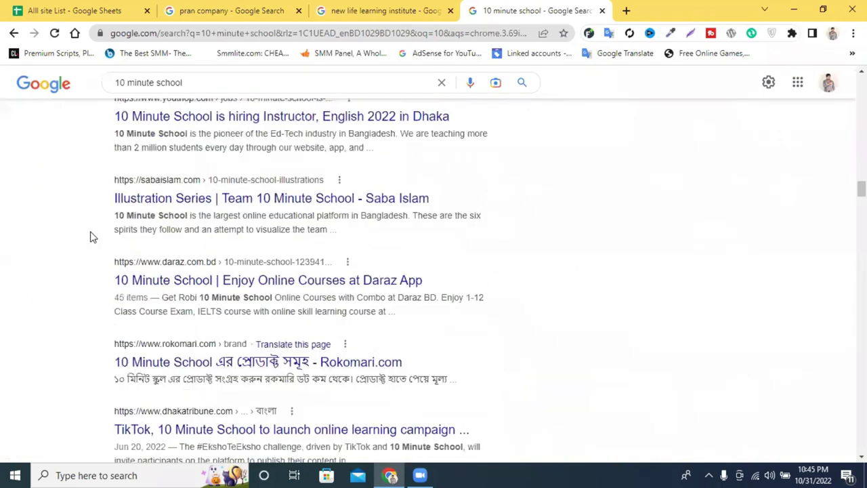
scroll(312, 241, "down", 3)
scroll(487, 241, "down", 1)
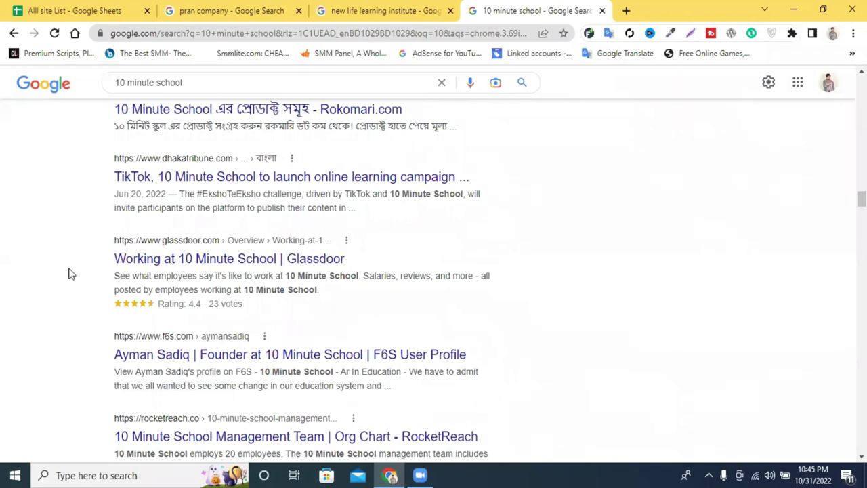
scroll(85, 280, "down", 2)
scroll(510, 234, "down", 4)
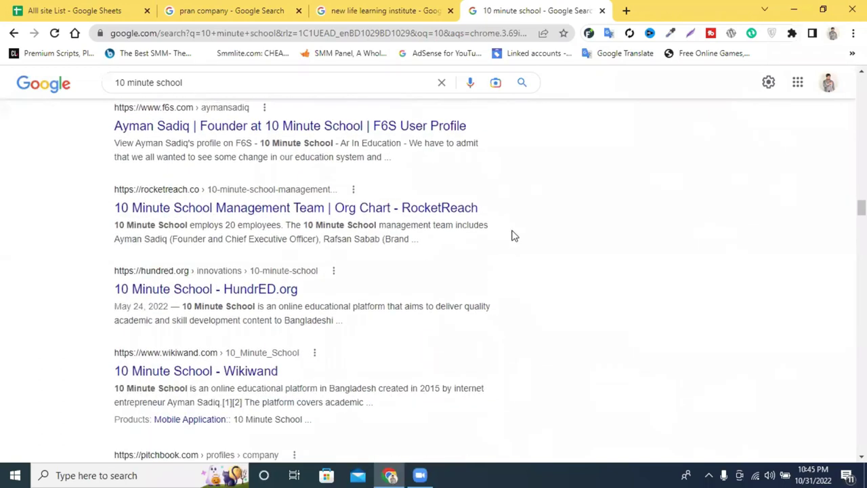
scroll(114, 247, "down", 10)
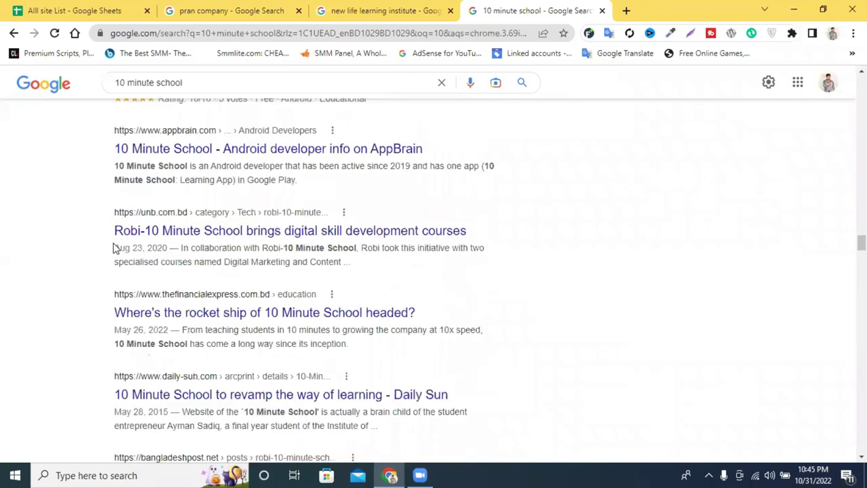
scroll(114, 248, "down", 20)
scroll(120, 245, "down", 10)
scroll(319, 239, "down", 3)
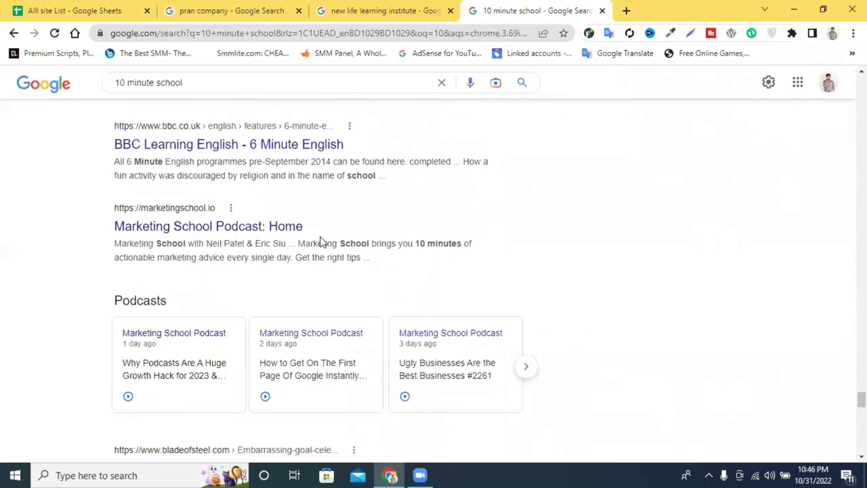
scroll(321, 241, "down", 3)
scroll(644, 210, "down", 3)
scroll(646, 207, "down", 10)
left_click(379, 10)
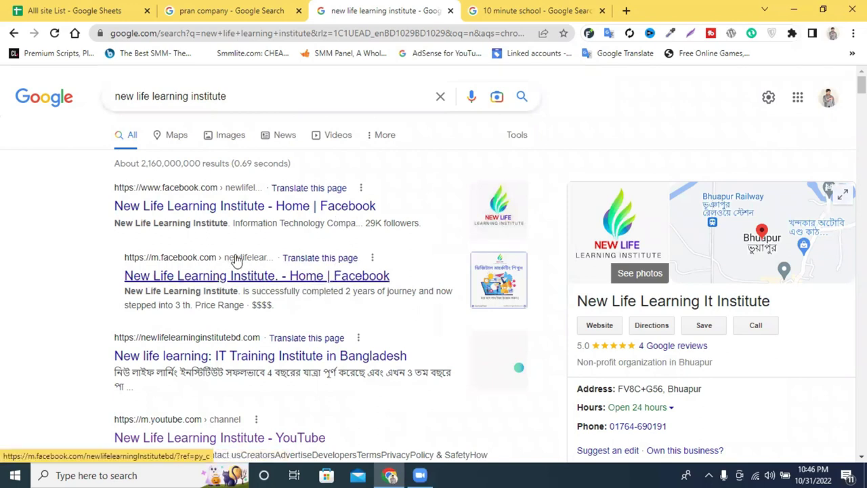
Scroll through the new life learning institute results, then close that tab.
scroll(252, 275, "down", 2)
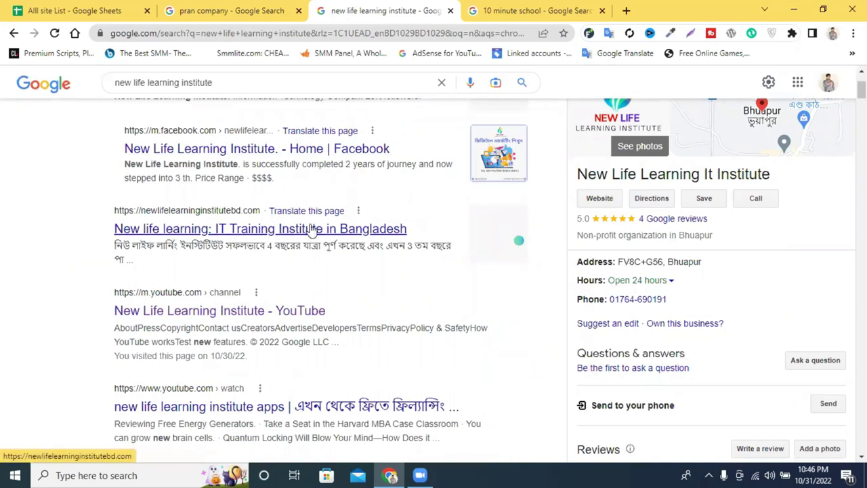
scroll(271, 234, "down", 1)
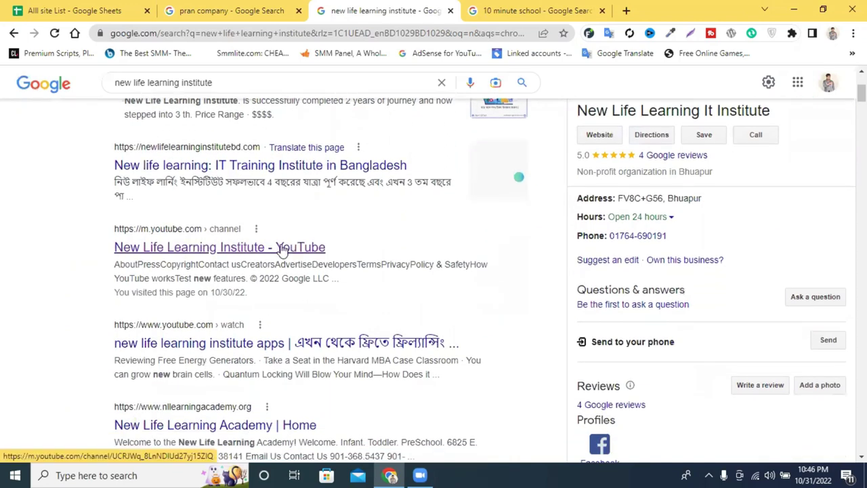
scroll(279, 247, "down", 2)
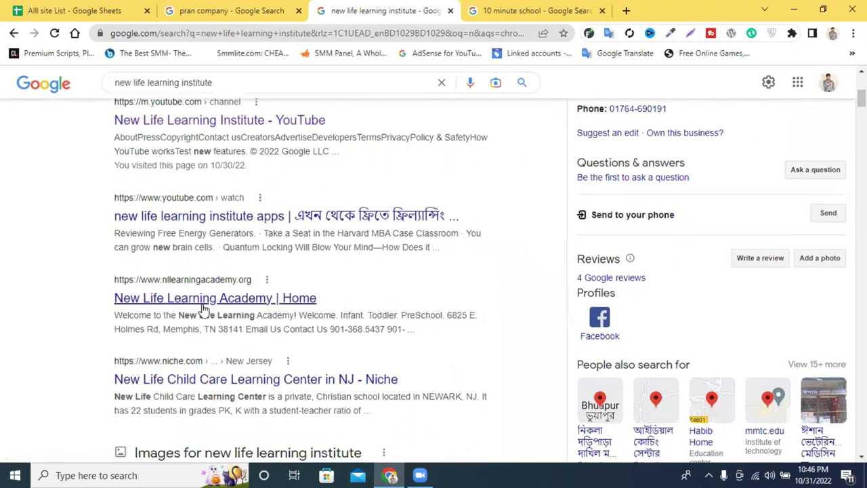
scroll(285, 234, "down", 3)
scroll(404, 281, "down", 1)
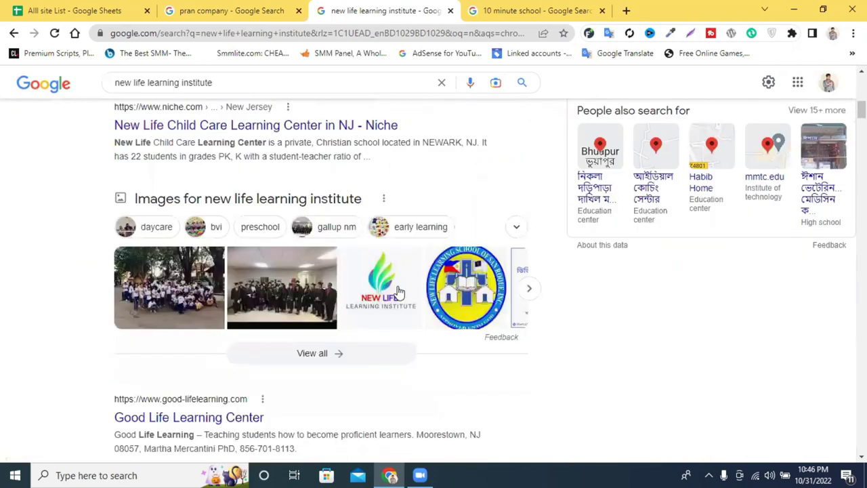
scroll(271, 271, "down", 2)
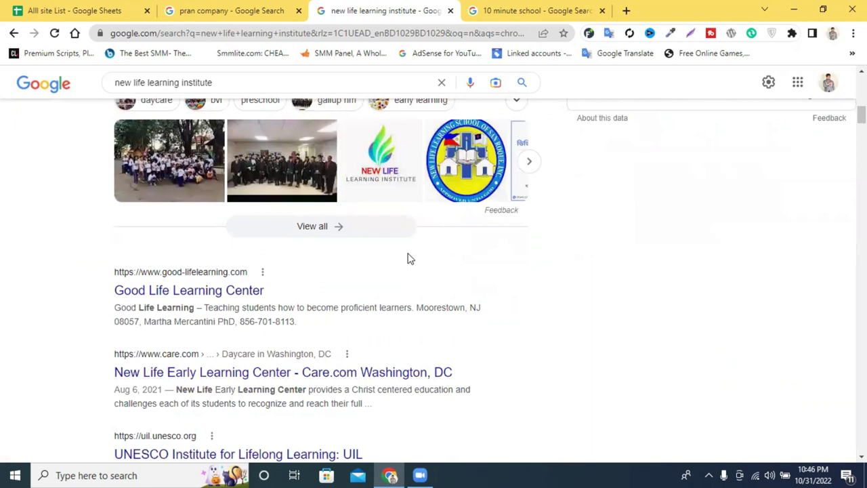
scroll(408, 256, "up", 8)
scroll(409, 256, "up", 2)
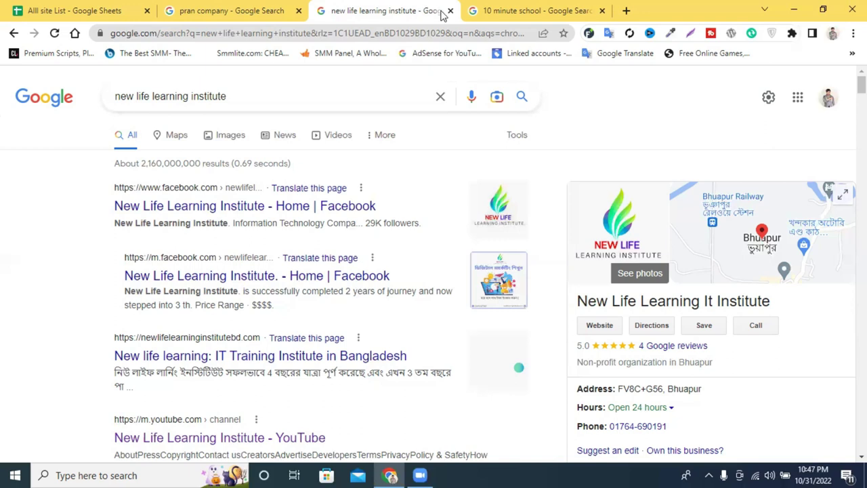
left_click(450, 11)
Close the 10 minute school tab and switch back to the Alll site List spreadsheet.
scroll(480, 176, "up", 10)
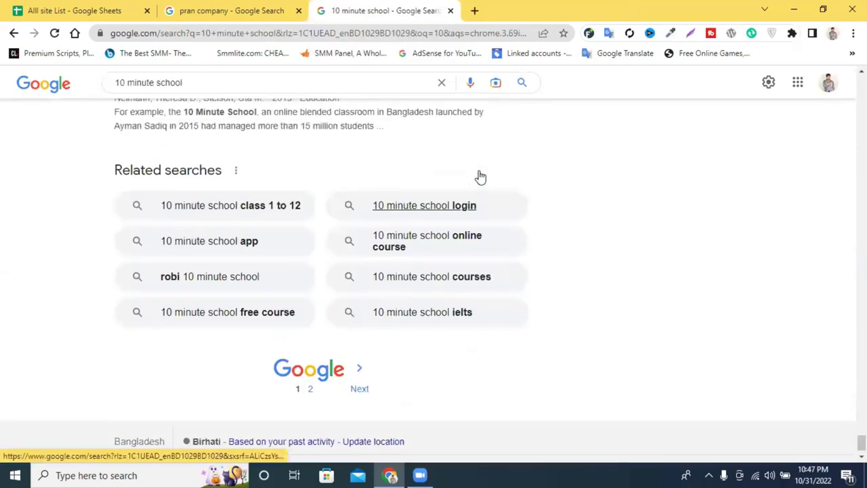
scroll(477, 177, "up", 10)
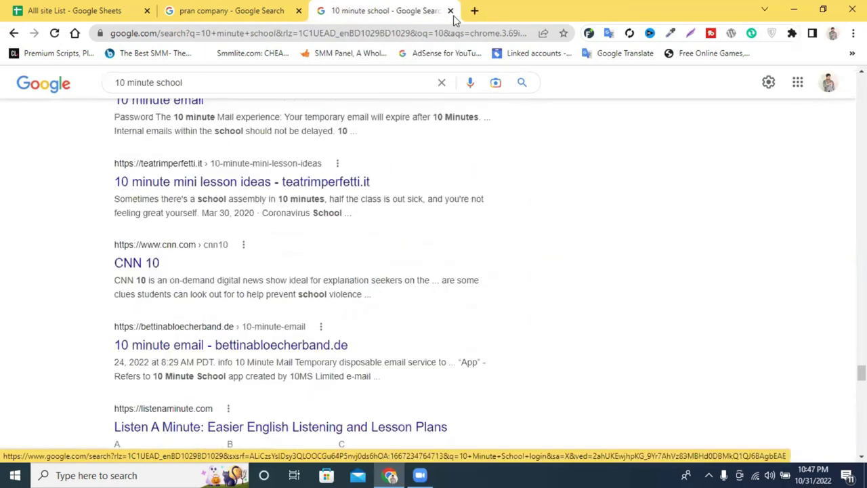
left_click(450, 11)
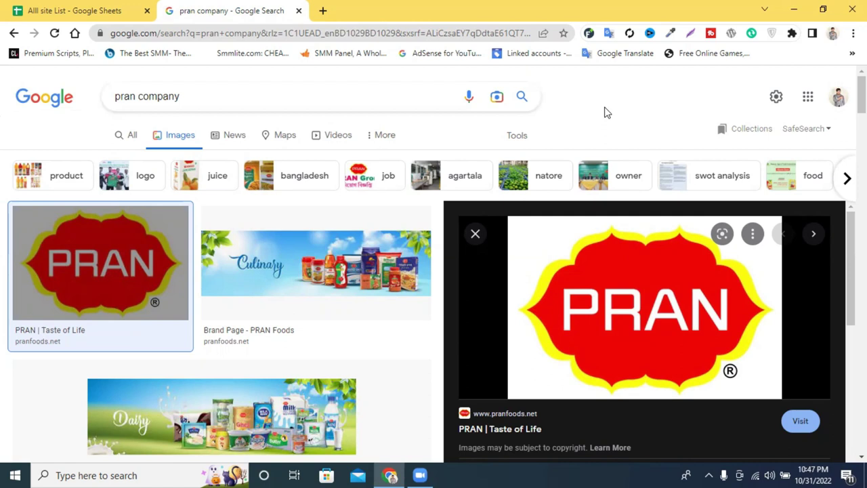
left_click(45, 10)
Scroll through the URL list on Sheet1.
scroll(257, 219, "down", 5)
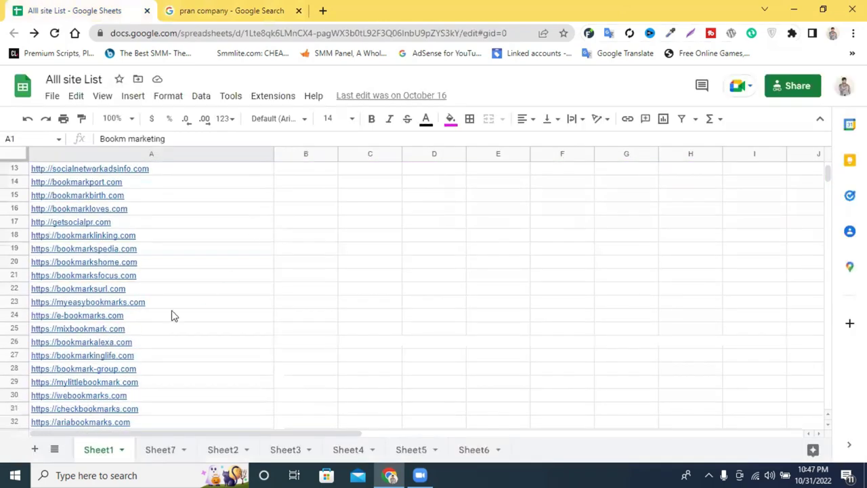
left_click_drag(829, 180, 815, 265)
scroll(237, 311, "down", 3)
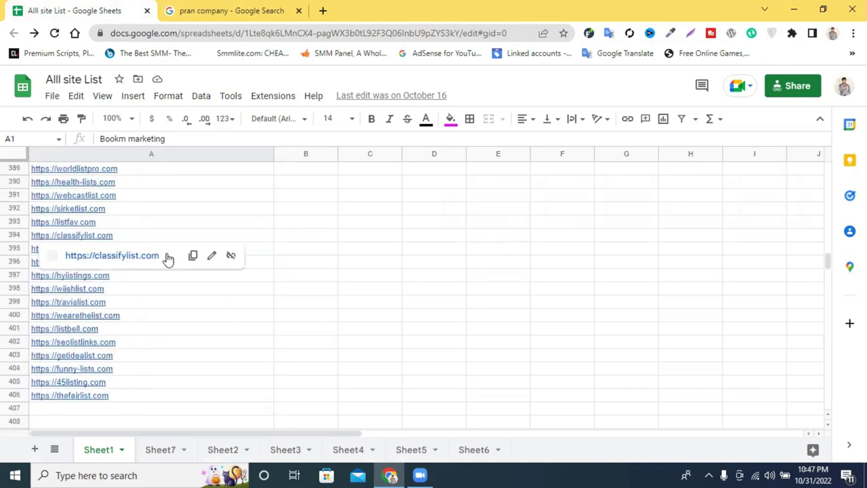
left_click(333, 289)
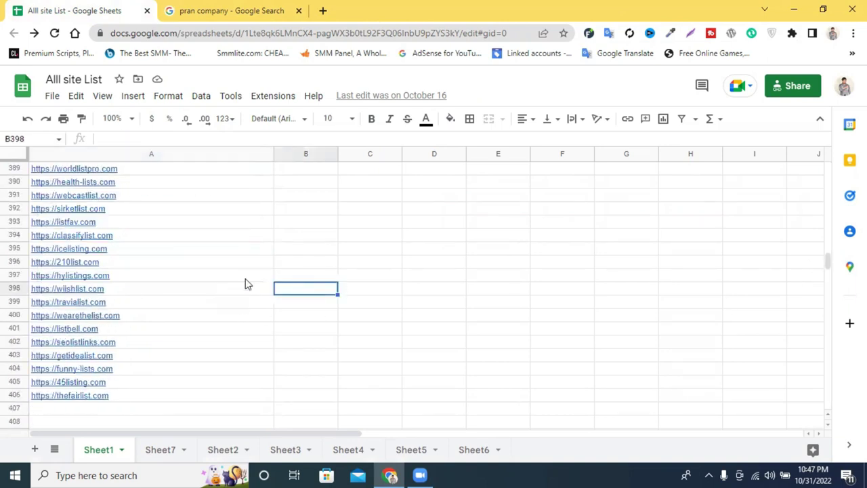
scroll(205, 236, "up", 2)
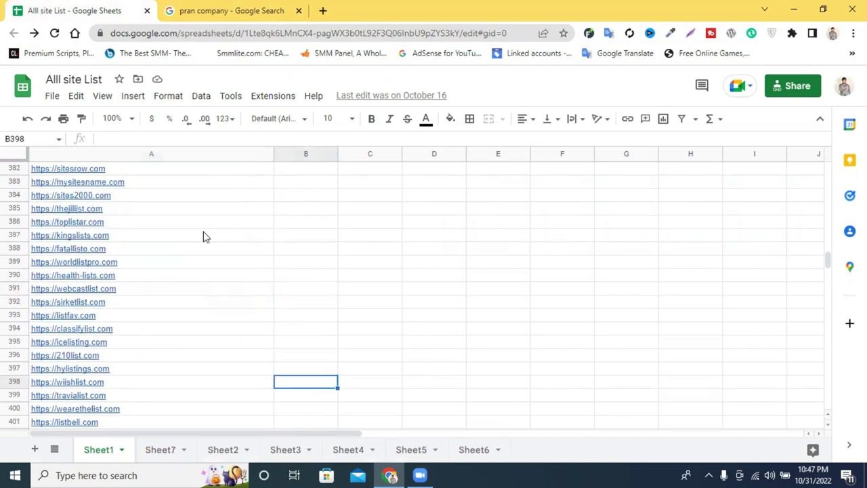
scroll(205, 236, "down", 2)
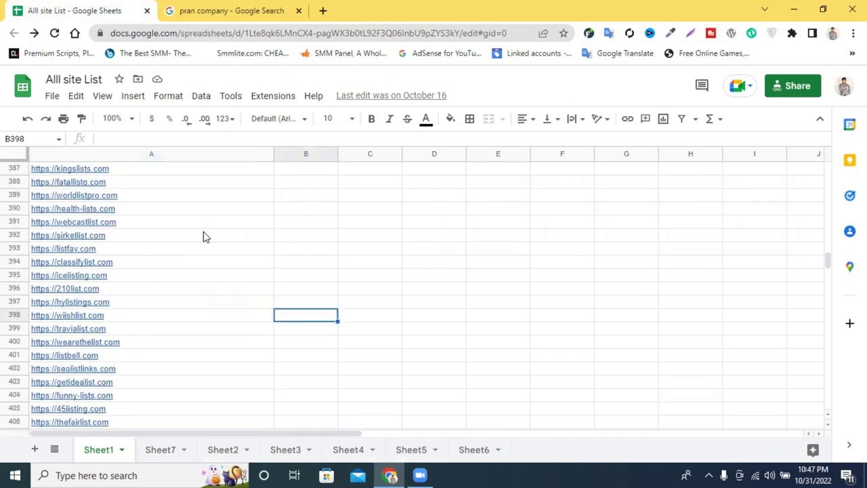
Open Sheet7 and scroll its numbered DoFollow website links.
left_click(169, 452)
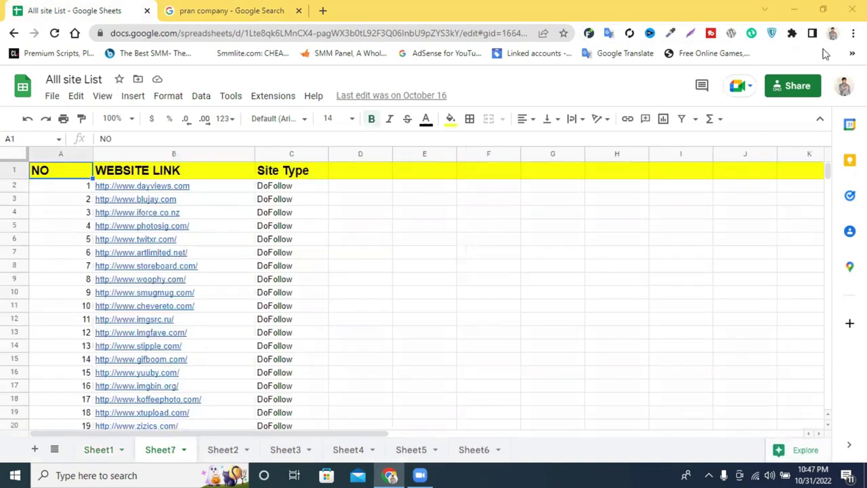
mouse_move(119, 186)
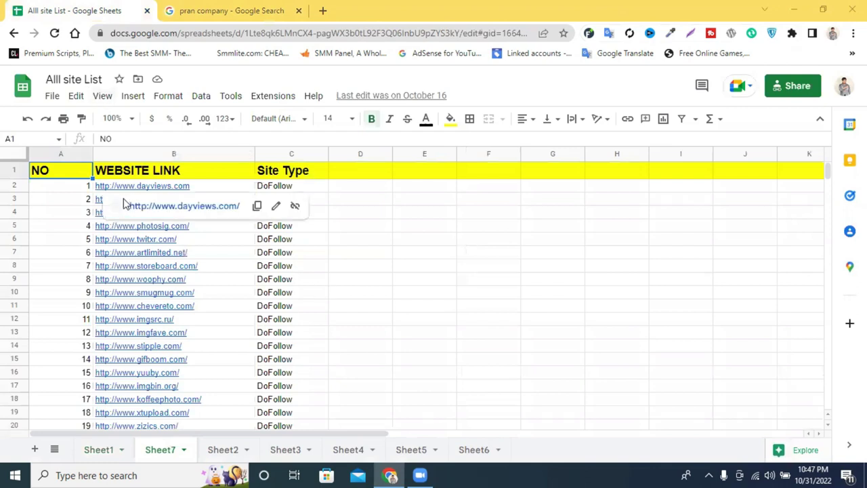
left_click(493, 256)
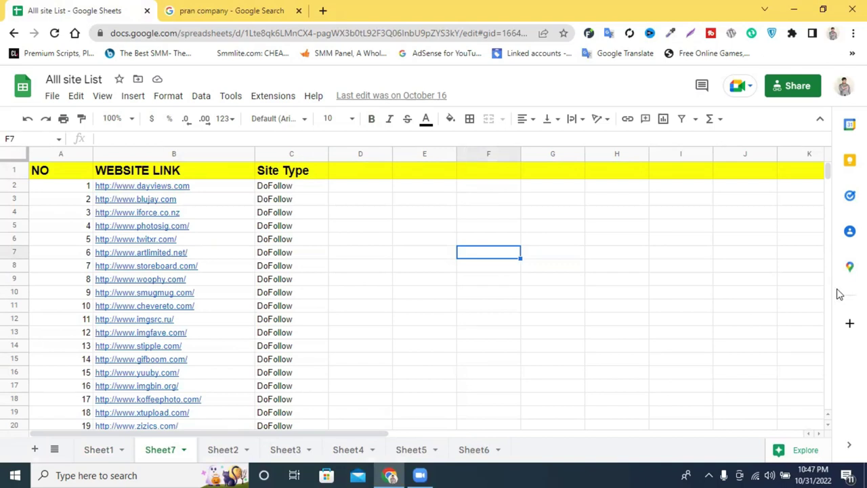
left_click_drag(828, 170, 827, 242)
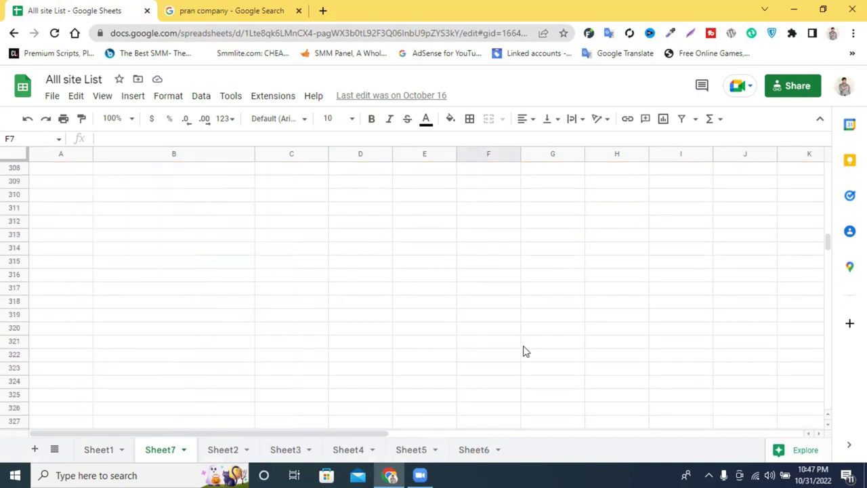
Browse the web 2.0, profile backlink and Web Directories lists on Sheet2 to Sheet4.
left_click(231, 453)
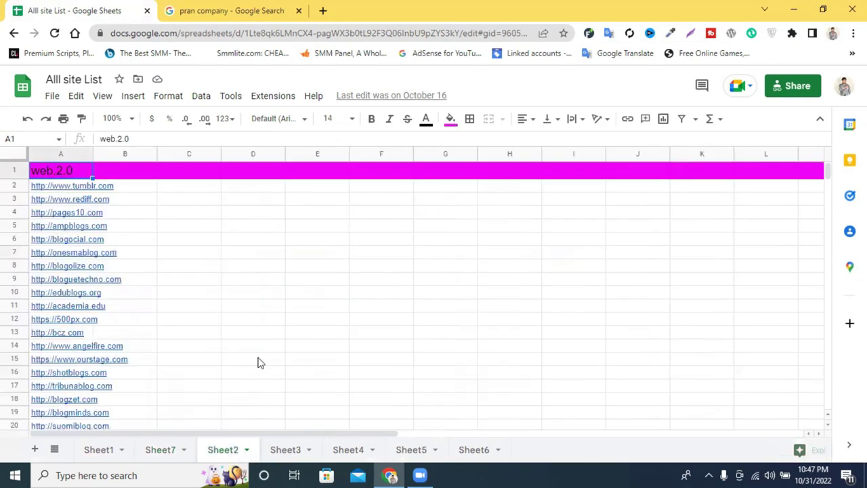
left_click_drag(829, 176, 824, 231)
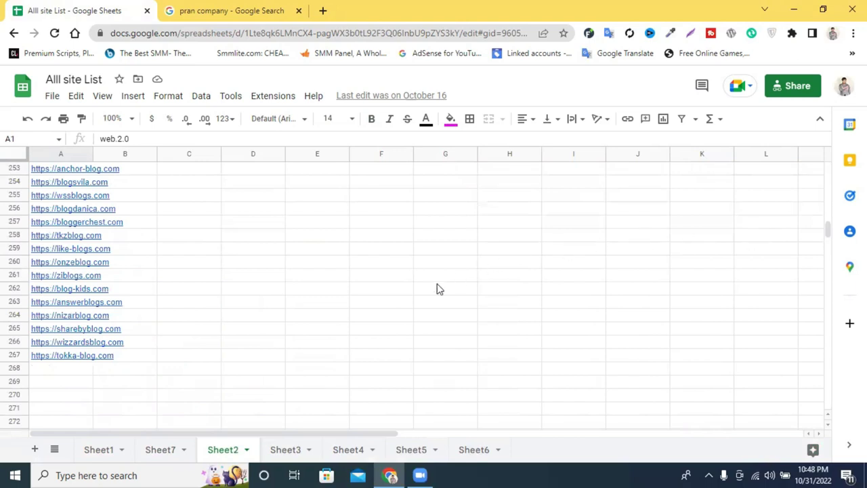
left_click(291, 452)
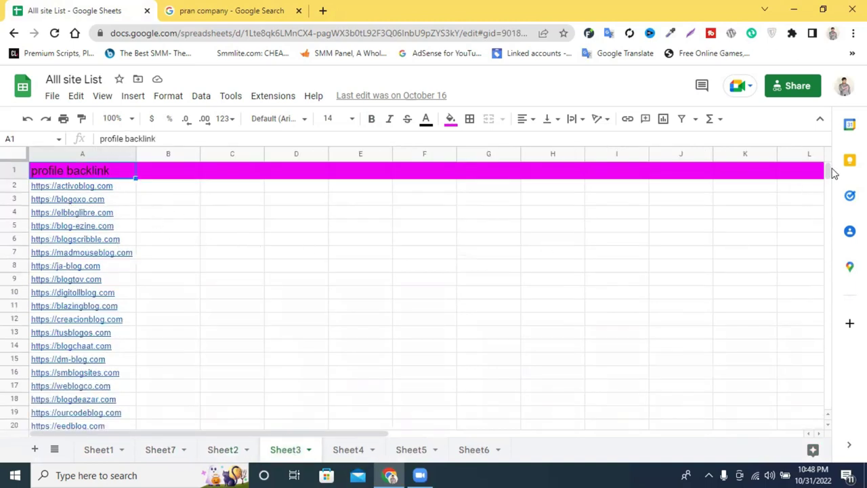
left_click_drag(828, 171, 825, 239)
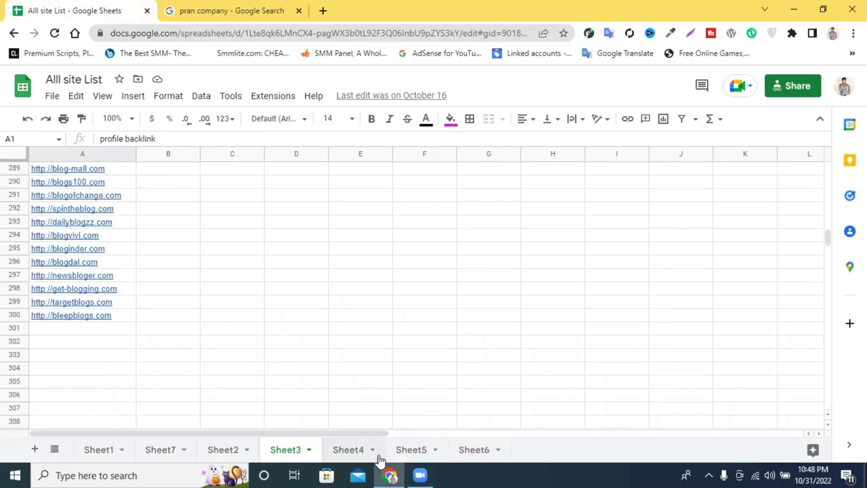
left_click(348, 450)
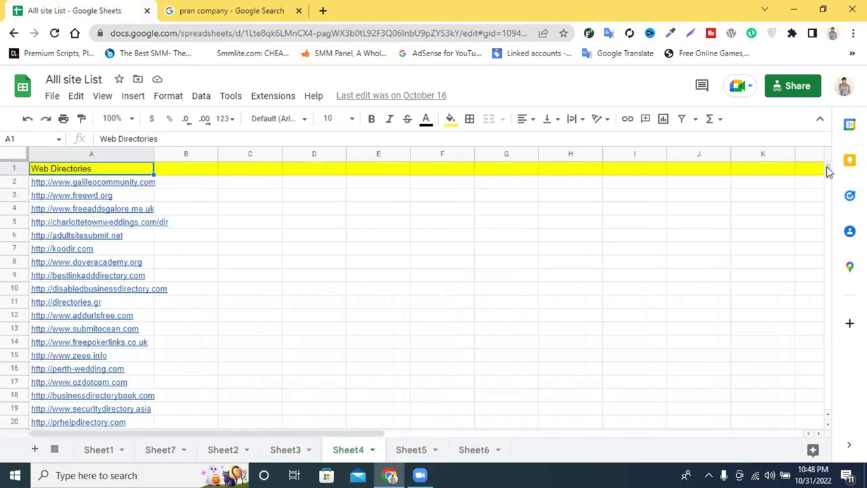
scroll(829, 183, "down", 1)
left_click_drag(831, 192, 824, 408)
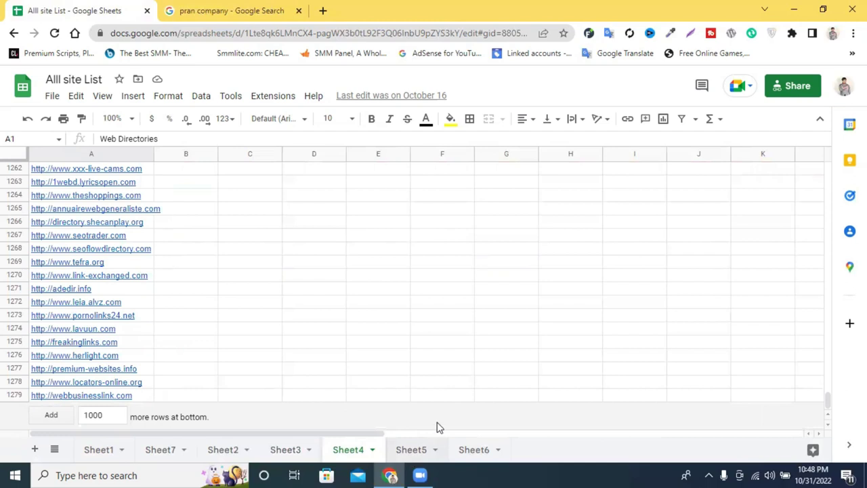
Browse the Social Network Posts and Article Directories lists, then open the Share dialog.
left_click(411, 449)
left_click_drag(826, 170, 826, 187)
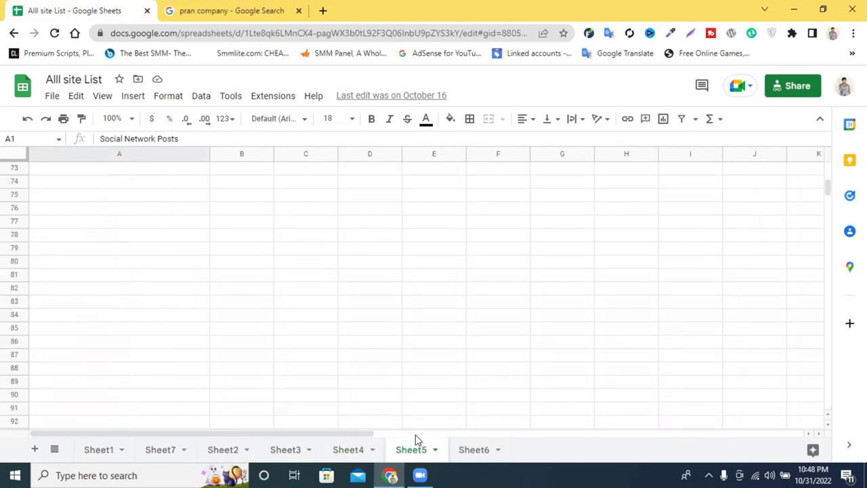
left_click(474, 451)
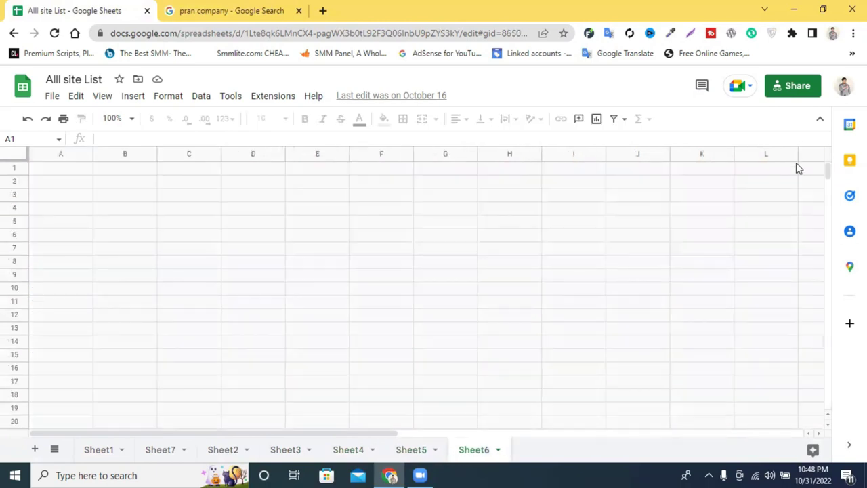
left_click_drag(826, 171, 806, 420)
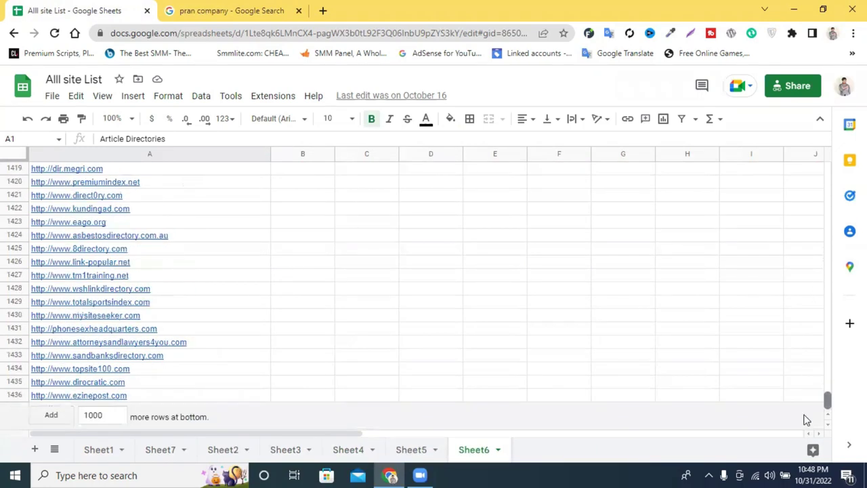
left_click(796, 89)
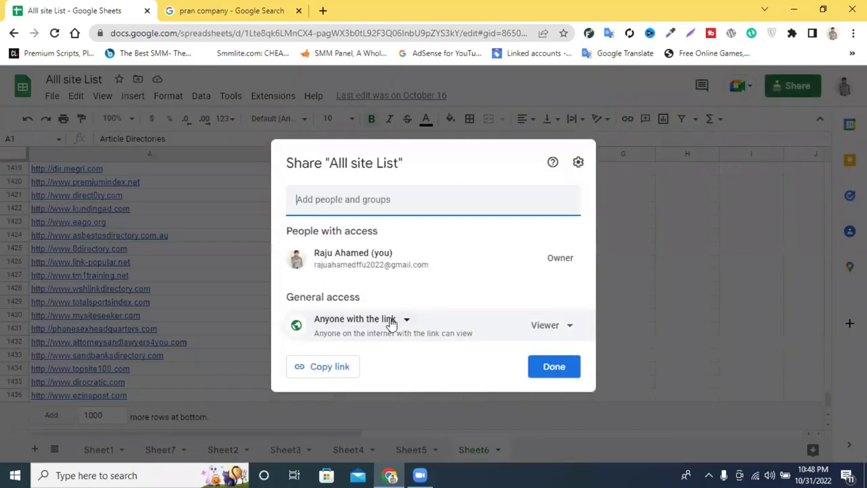
Give anyone with the link the Commenter role, copy the share link, and close the dialog.
left_click(391, 322)
left_click(550, 327)
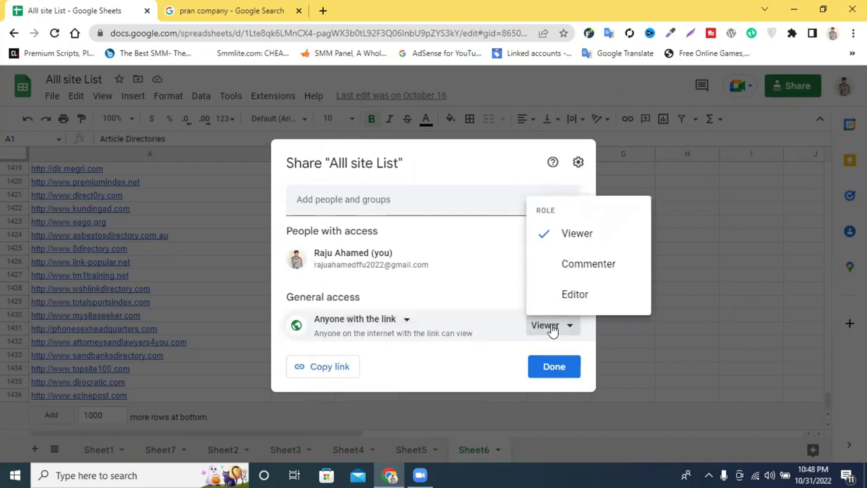
left_click(589, 263)
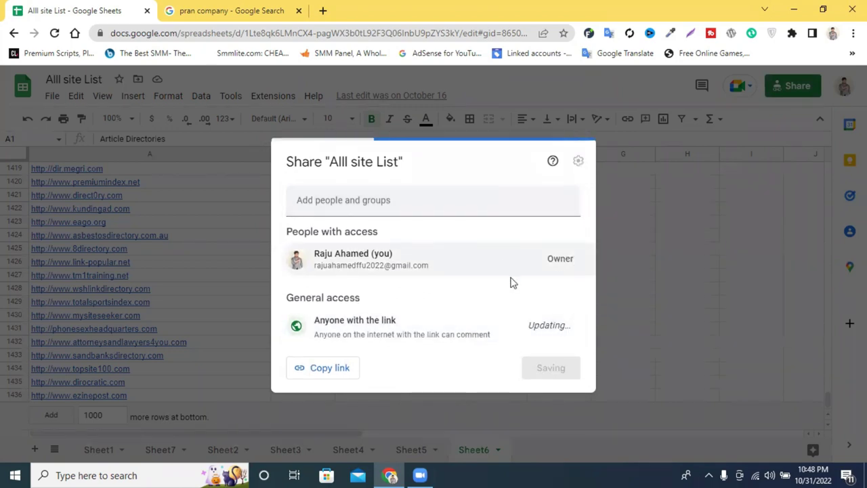
left_click(349, 366)
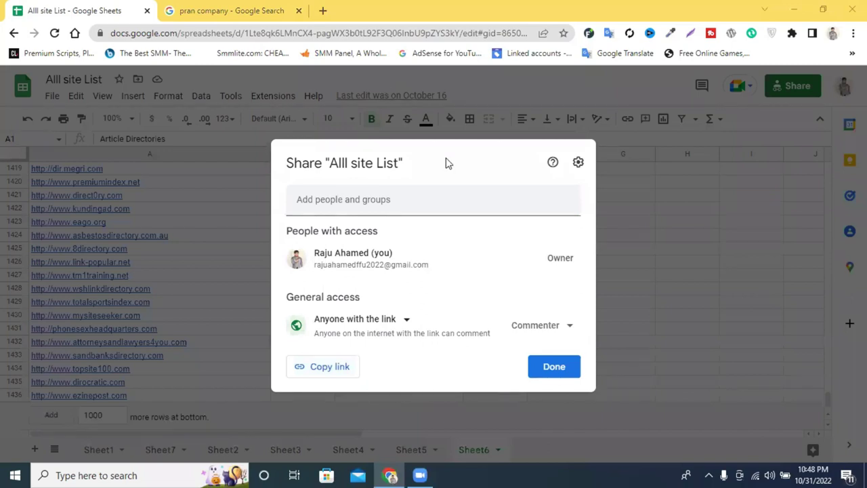
left_click(551, 371)
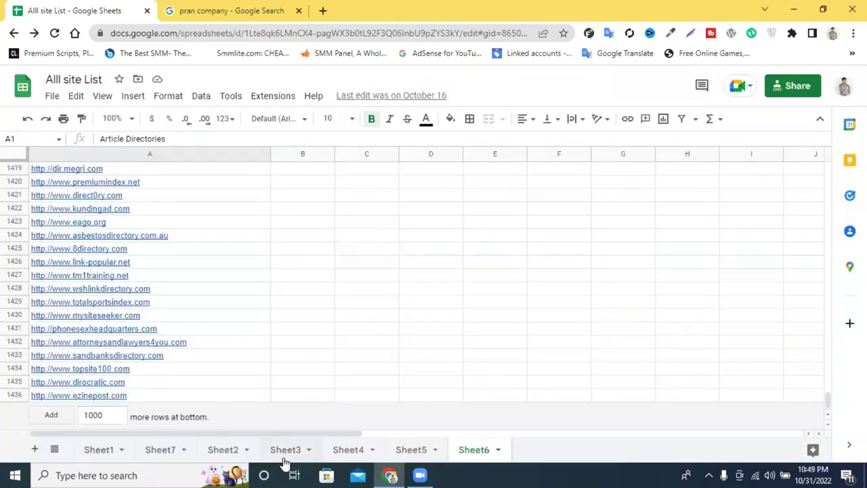
Flip through the Sheet3, Sheet2 and Sheet7 link lists, scrolling each back to the top.
left_click(284, 455)
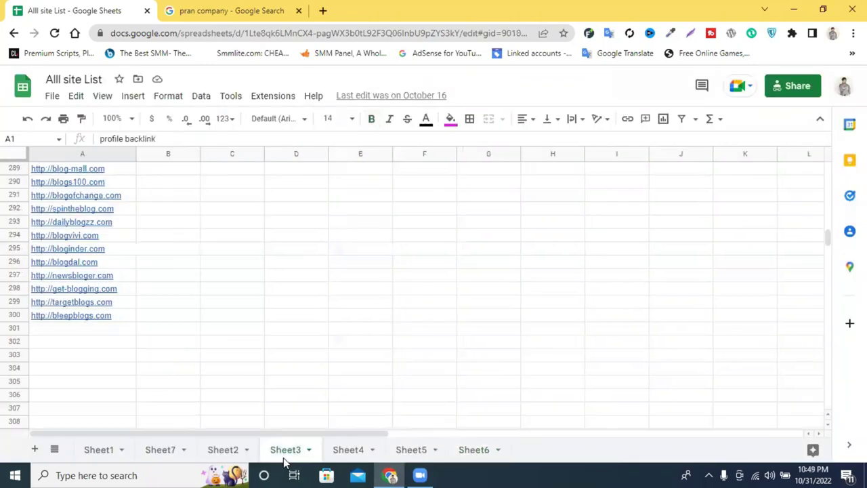
left_click(210, 455)
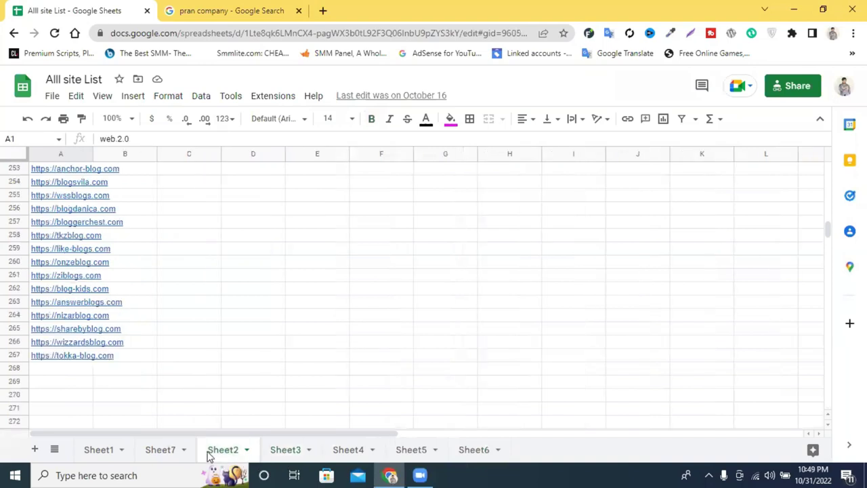
left_click(163, 455)
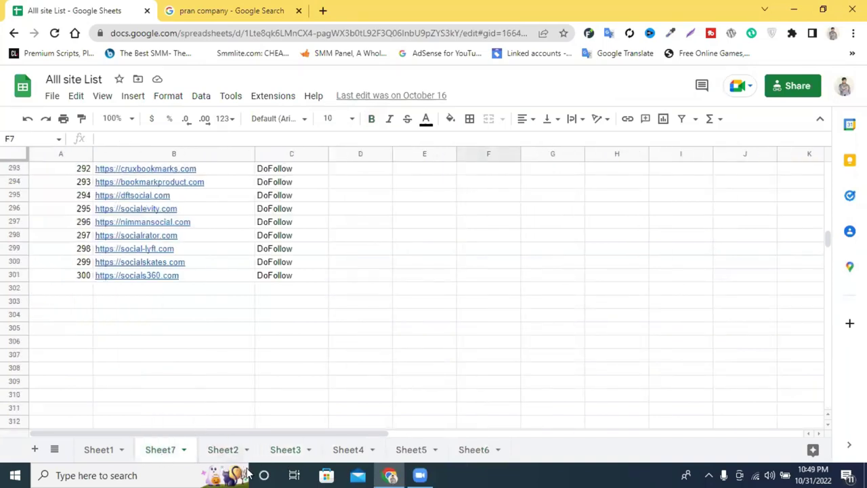
scroll(232, 420, "up", 7)
left_click_drag(828, 233, 835, 157)
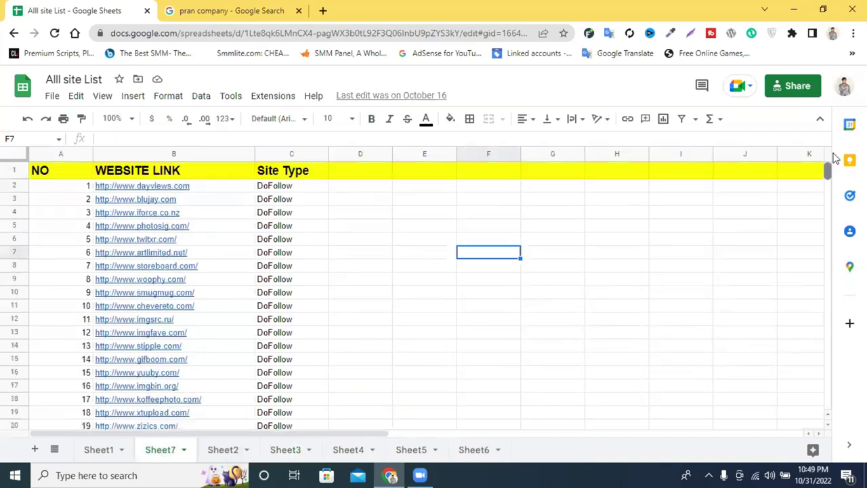
left_click(216, 450)
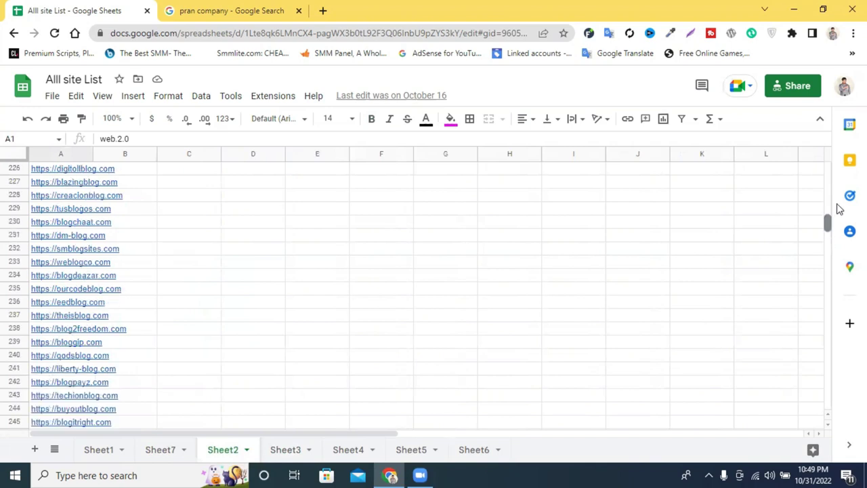
left_click_drag(828, 222, 839, 166)
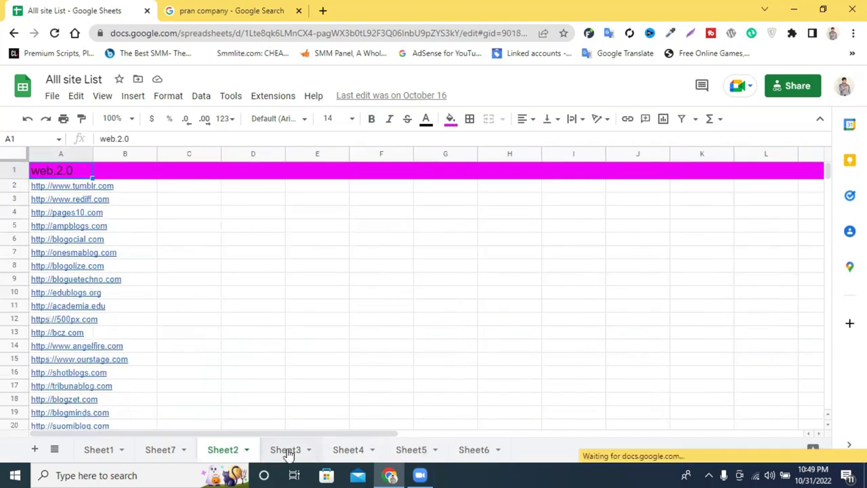
Return to Sheet3, select A5:B6, then switch to the pran company tab.
left_click(287, 450)
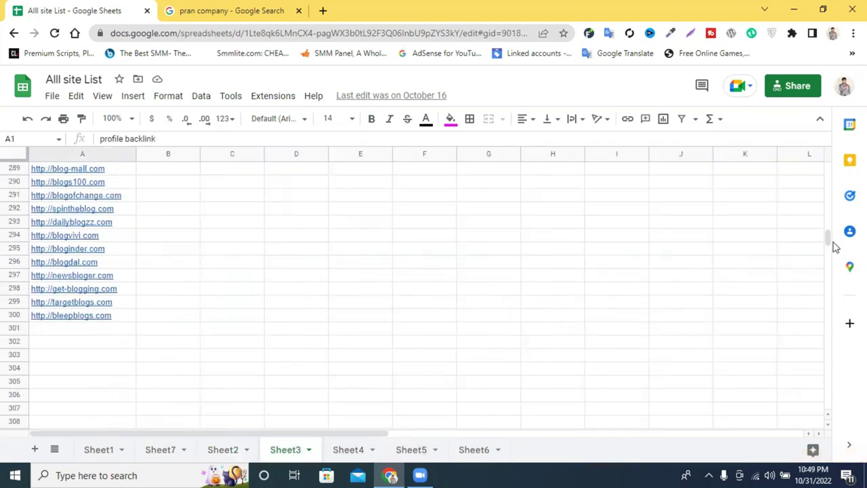
left_click_drag(828, 234, 828, 170)
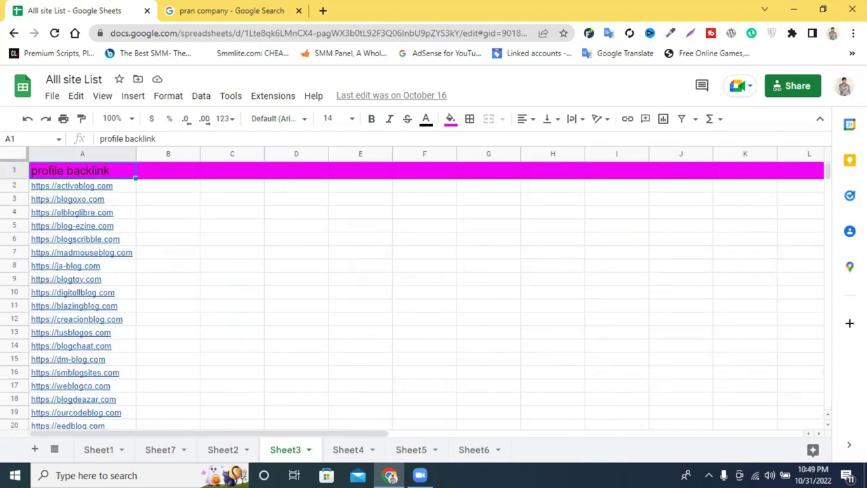
left_click(77, 239)
key("shift+Up")
key("shift+Right")
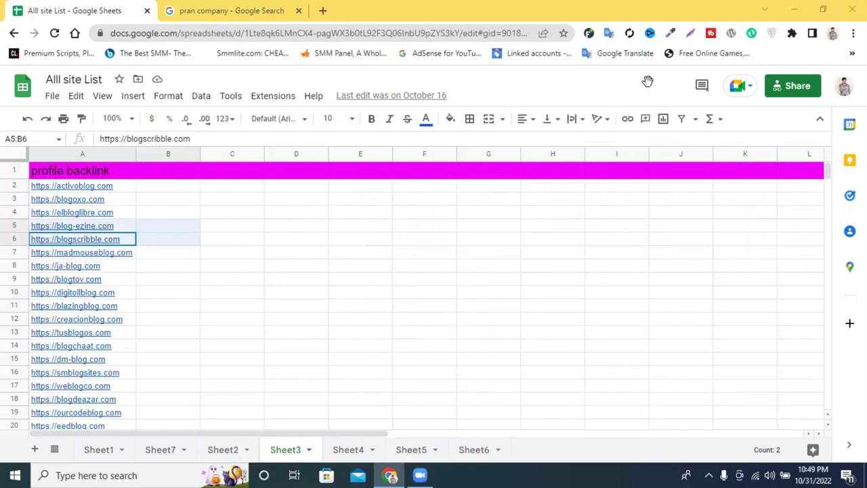
key("ctrl+Tab")
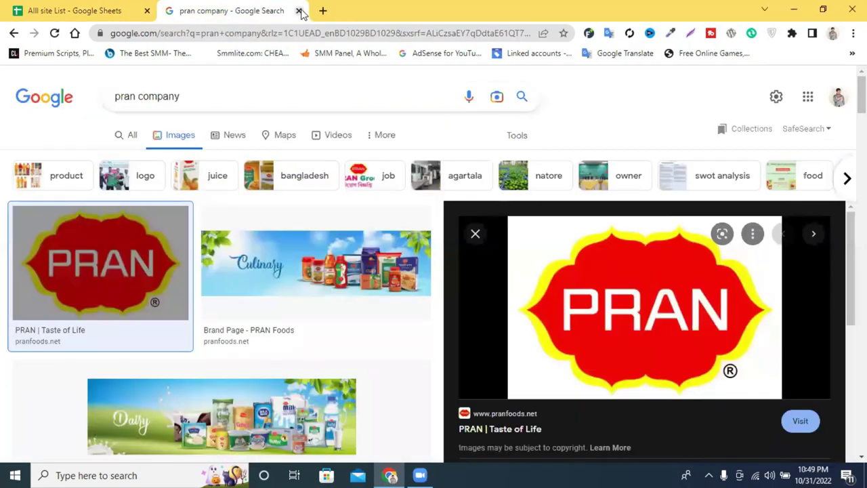
Close the pran company tab and search for alibaba from a new tab.
left_click(298, 11)
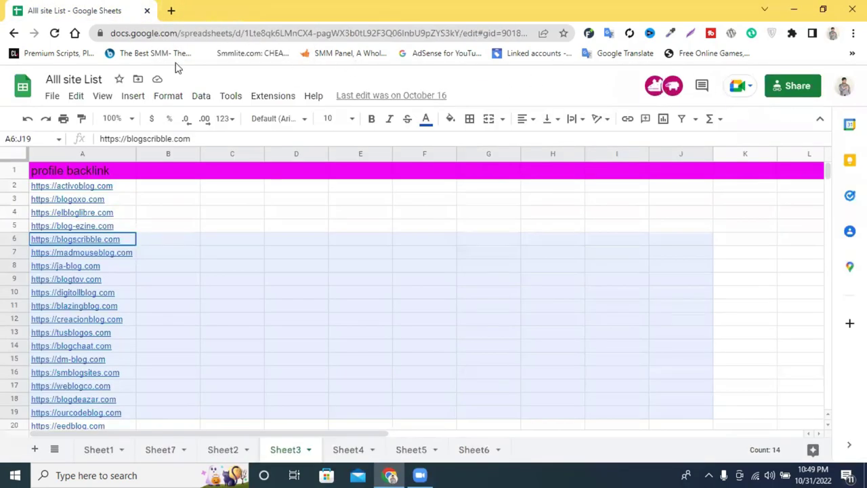
left_click(170, 11)
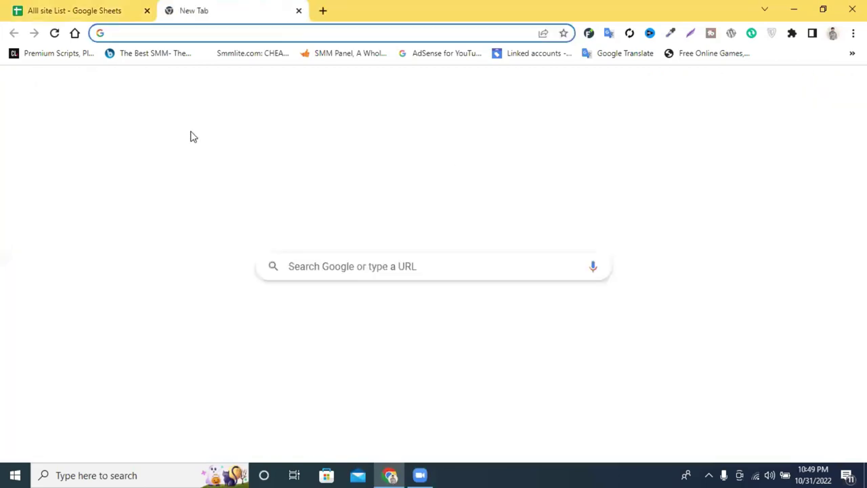
left_click(309, 34)
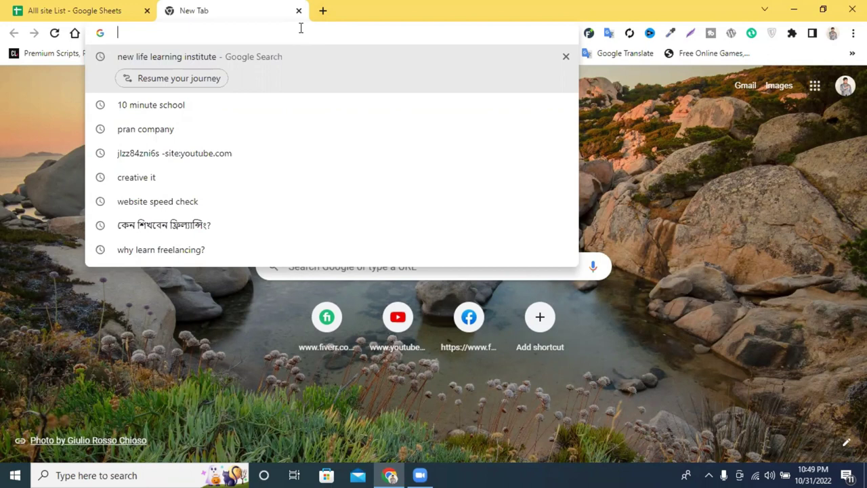
type("a")
key("BackSpace")
key("BackSpace")
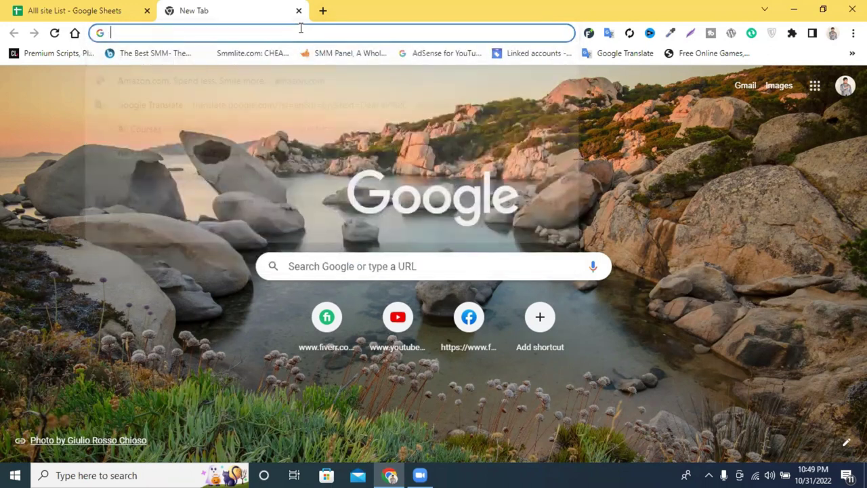
type("ali")
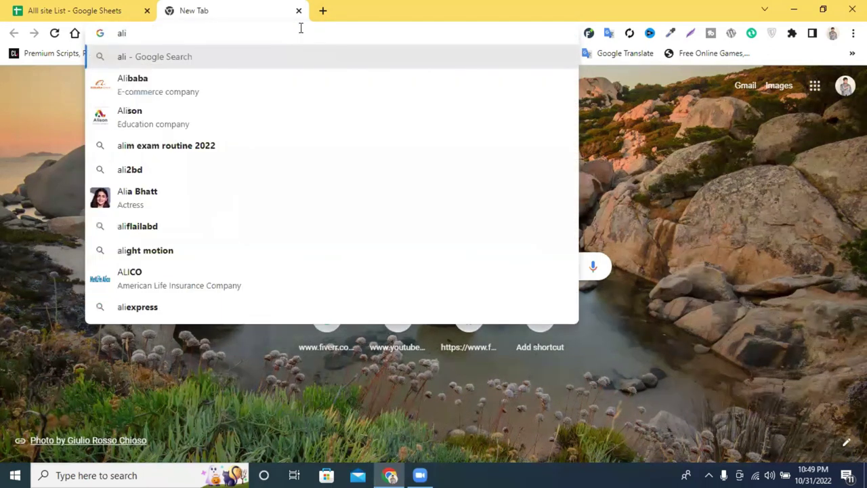
left_click(181, 79)
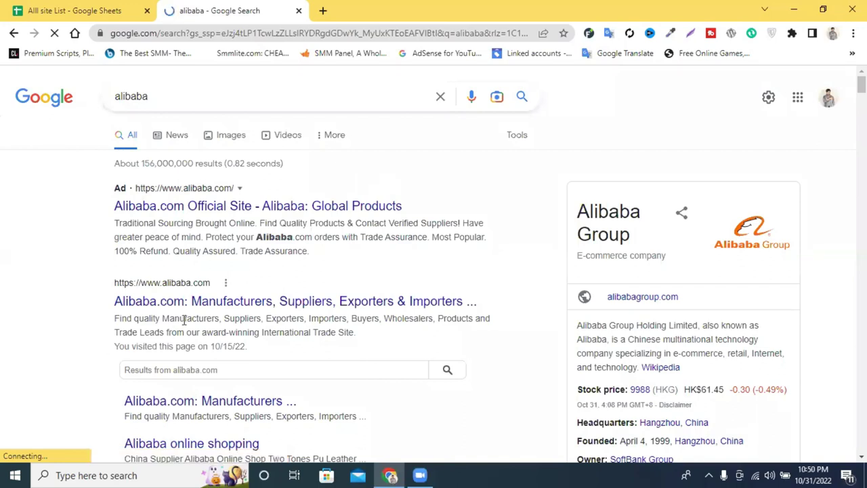
Open alibaba.com from the suggestions and scroll its homepage.
left_click(208, 303)
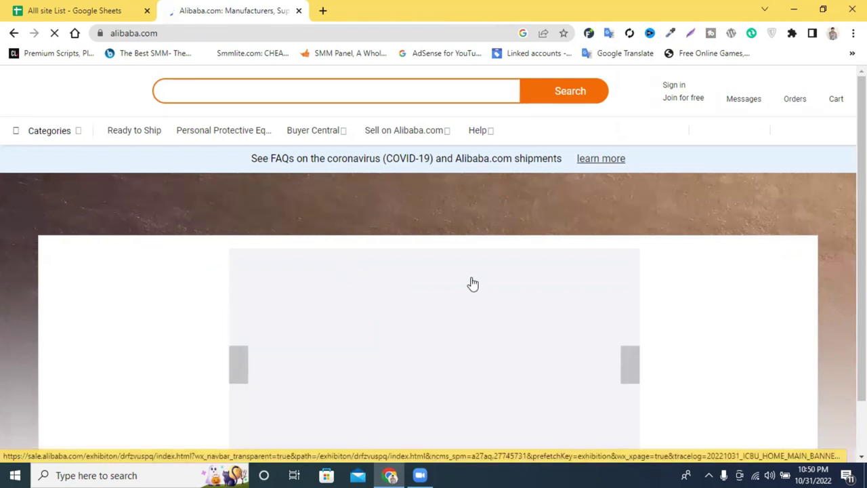
scroll(473, 283, "down", 1)
scroll(465, 258, "up", 1)
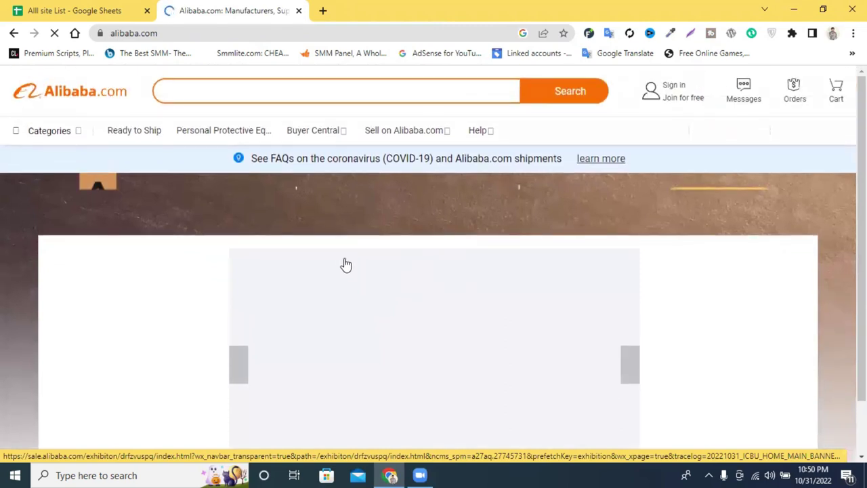
scroll(480, 229, "down", 1)
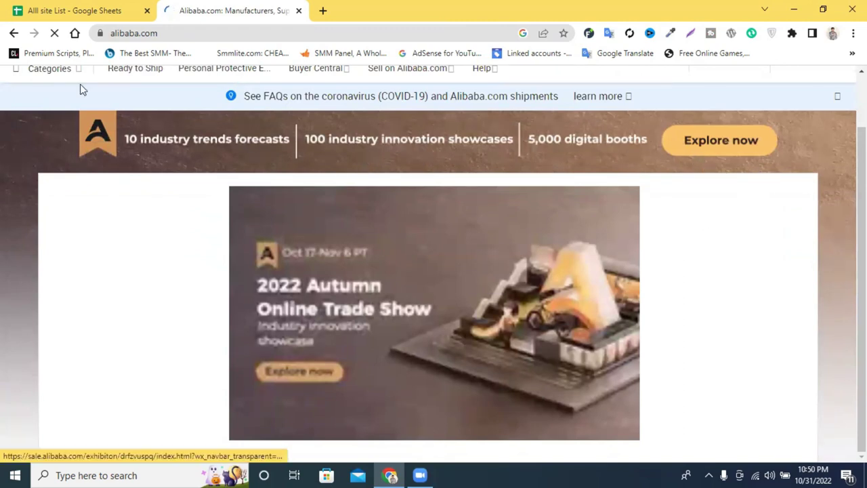
Open the trade show banner page, compare it with the homepage, then close it.
left_click(150, 140)
left_click(214, 8)
left_click(379, 15)
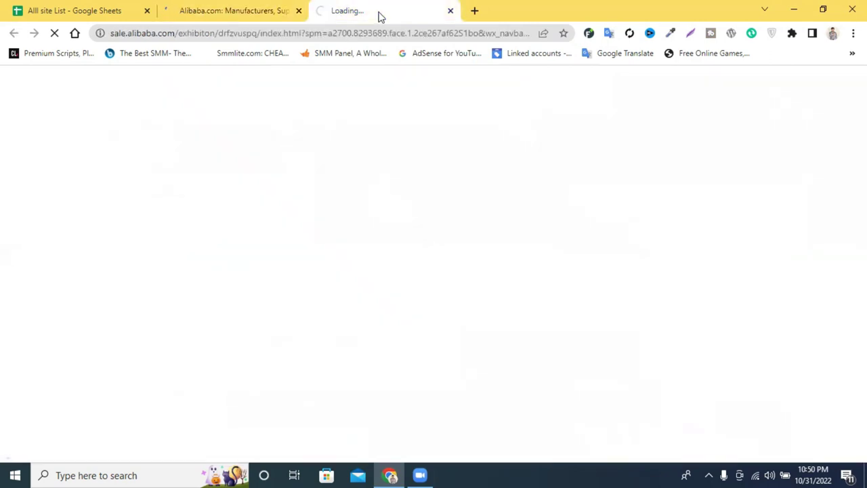
left_click(218, 10)
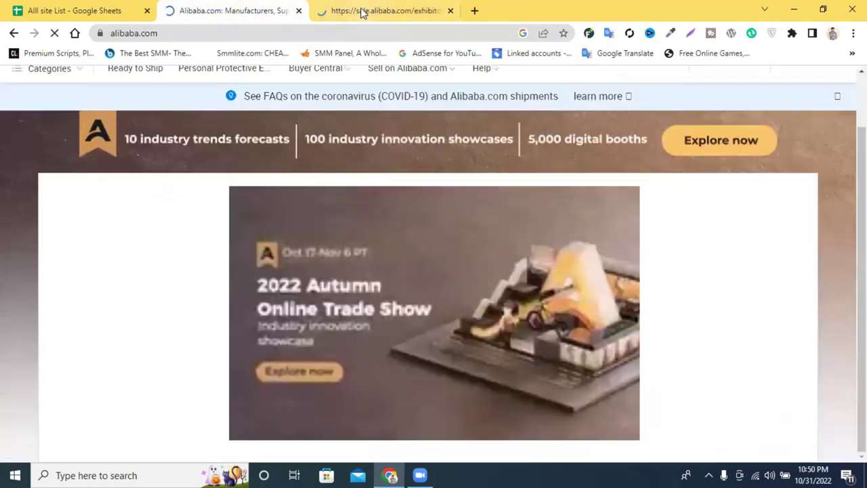
left_click(362, 14)
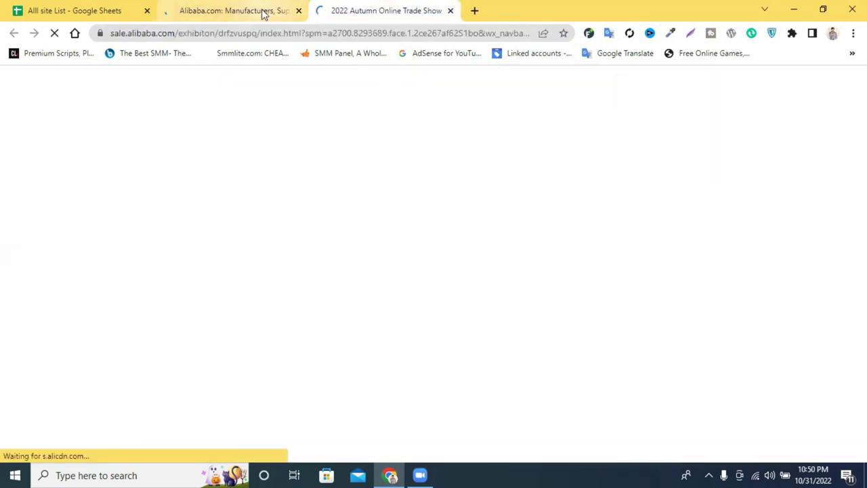
left_click(449, 12)
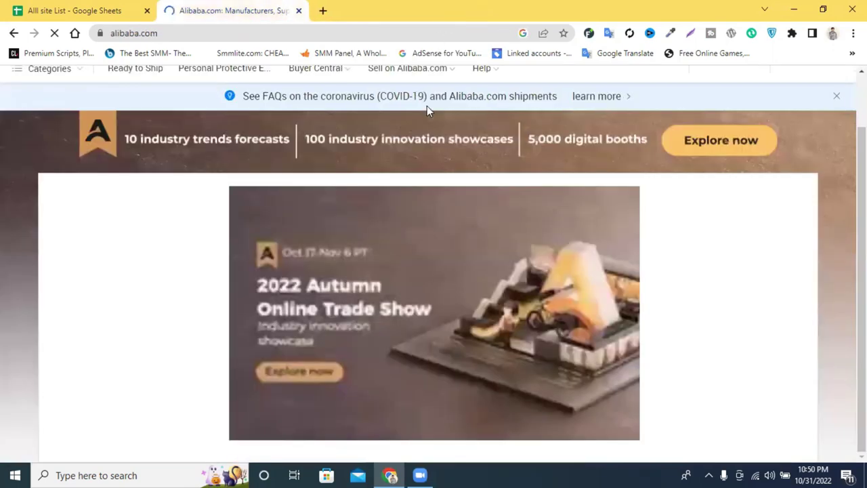
scroll(357, 177, "up", 1)
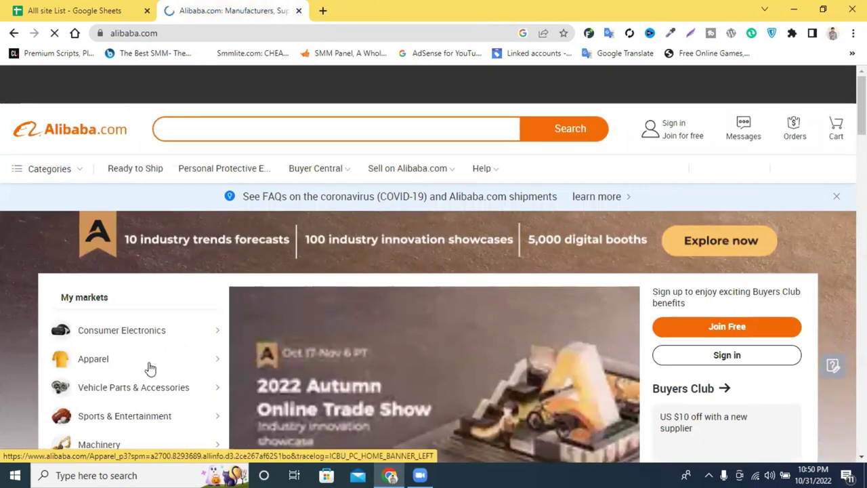
Open Alibaba's Apparel market category and scroll through its page.
left_click(150, 367)
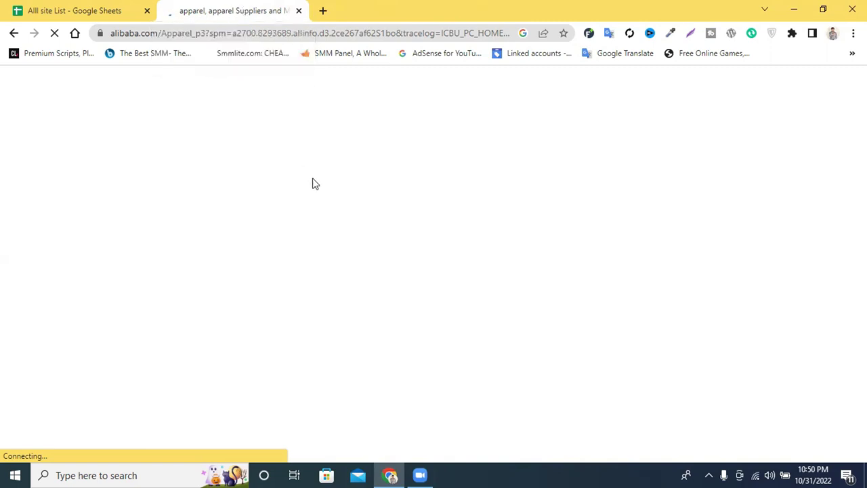
left_click(224, 34)
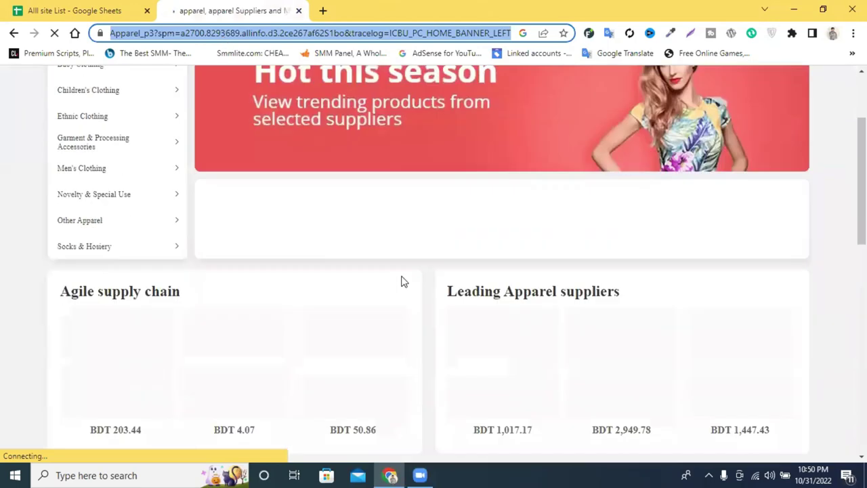
scroll(400, 283, "down", 3)
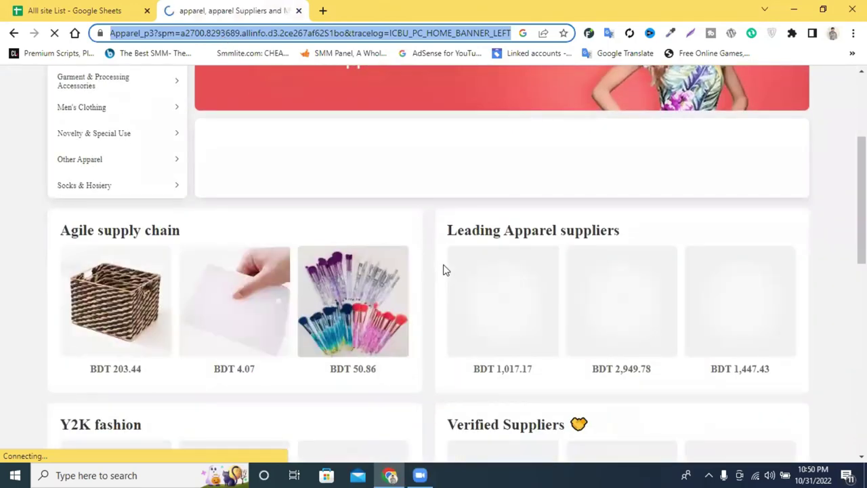
scroll(445, 269, "down", 1)
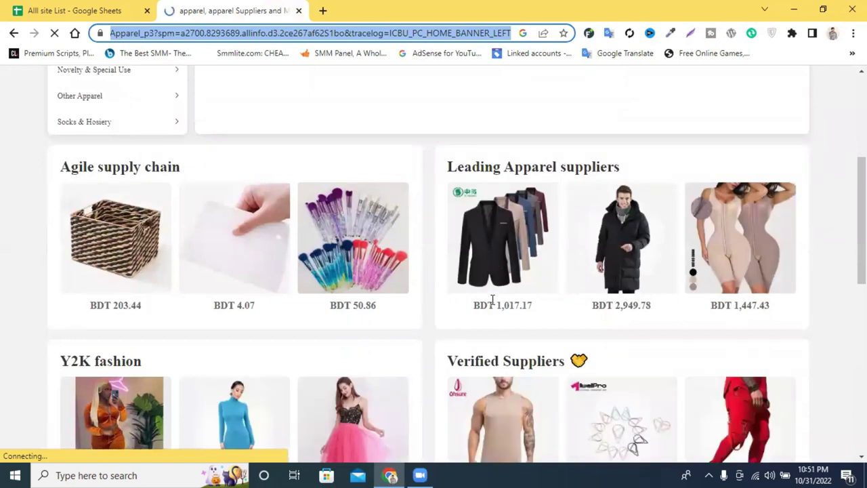
scroll(616, 305, "down", 2)
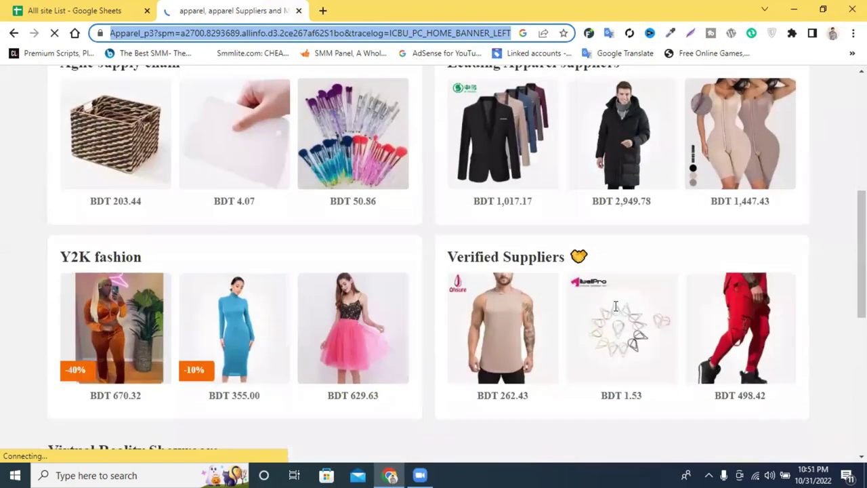
scroll(521, 208, "down", 5)
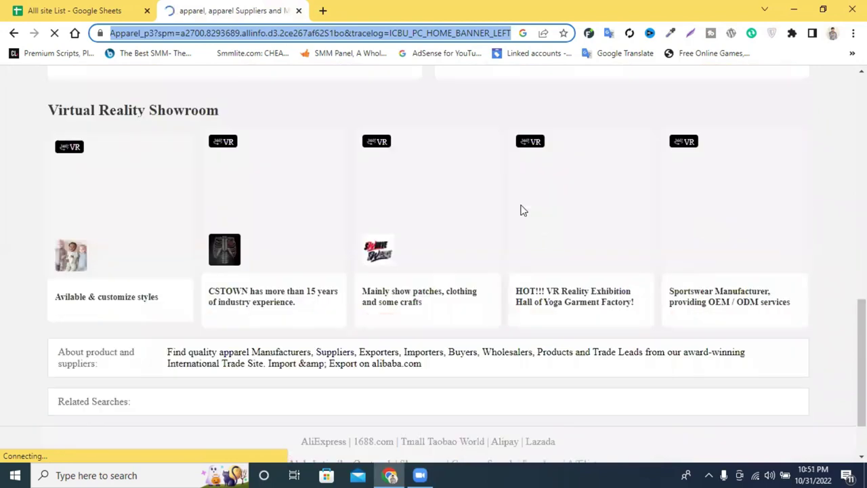
scroll(521, 208, "up", 10)
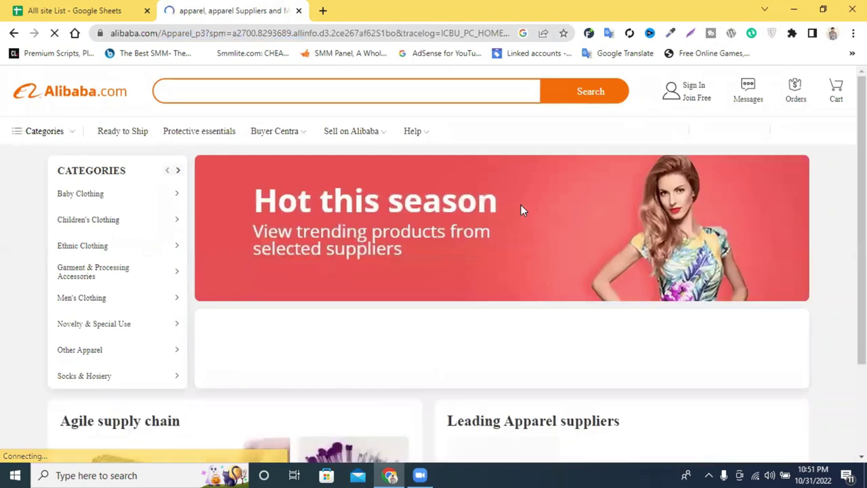
scroll(501, 232, "down", 4)
scroll(501, 232, "down", 1)
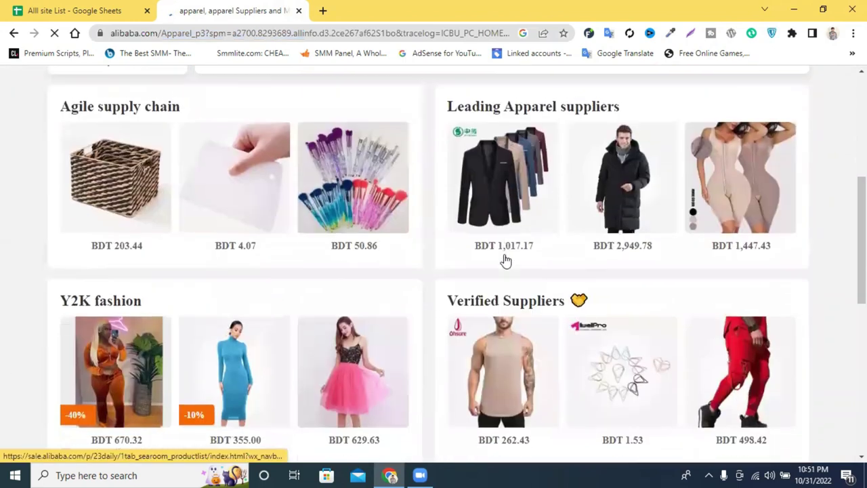
Open the Leading Apparel suppliers listing, then start a fresh blank tab.
left_click(623, 222)
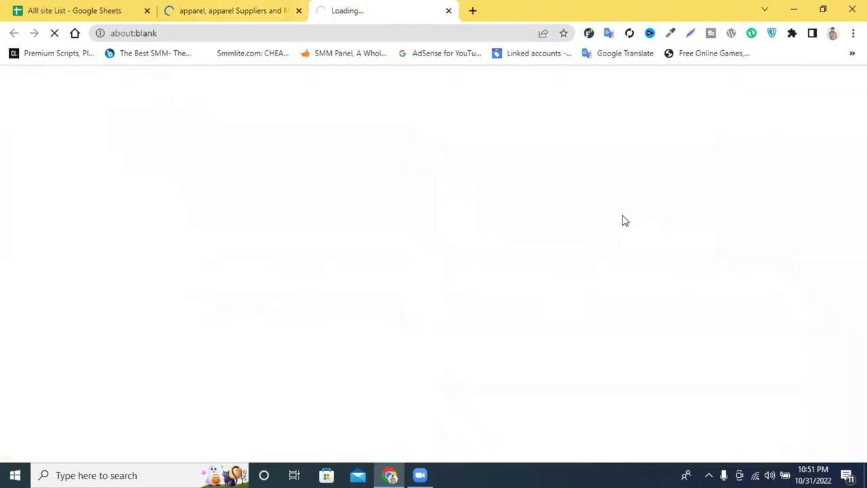
left_click(291, 9)
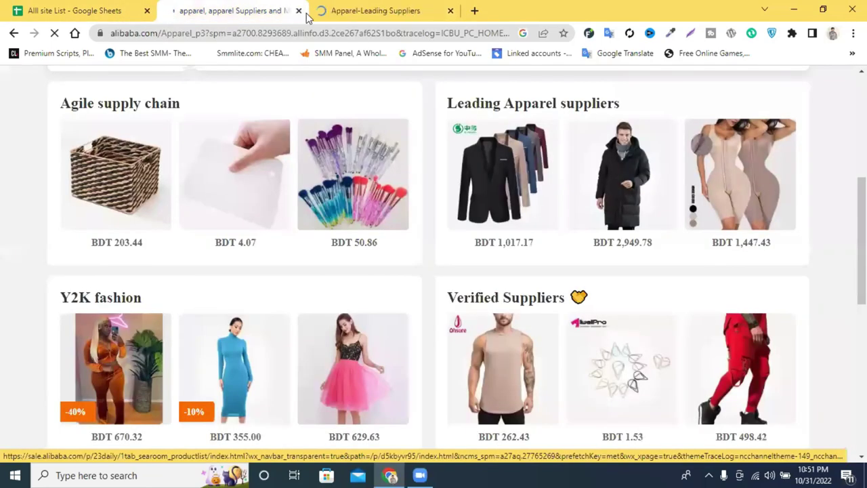
left_click(365, 8)
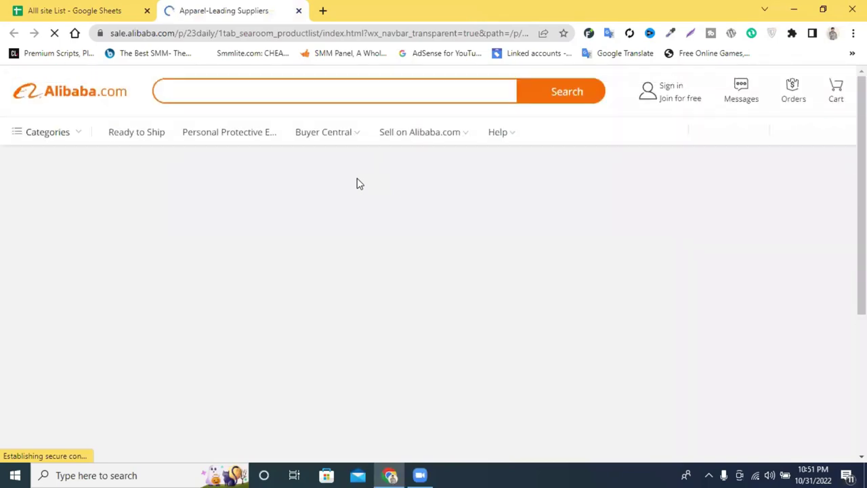
left_click(323, 10)
left_click(302, 33)
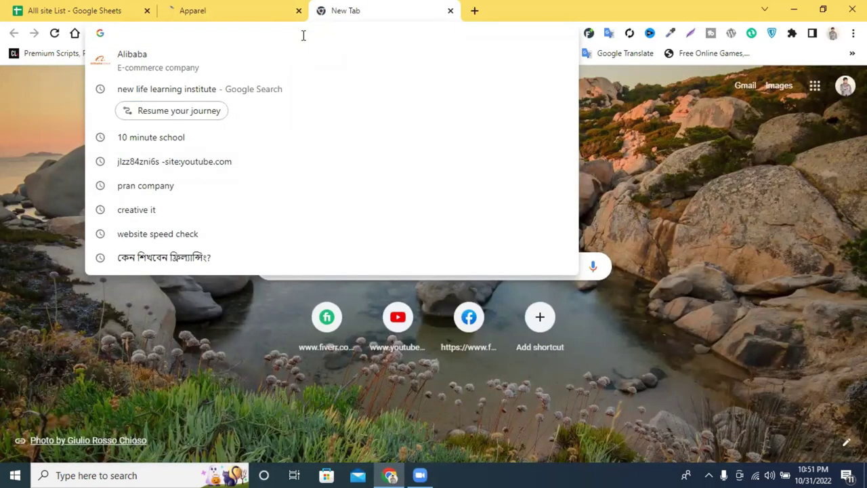
Load newlifelearningitinstitute.com, close the Alibaba tab, and open the ডিজিটাল মার্কেটিং course from COURSES.
type("n")
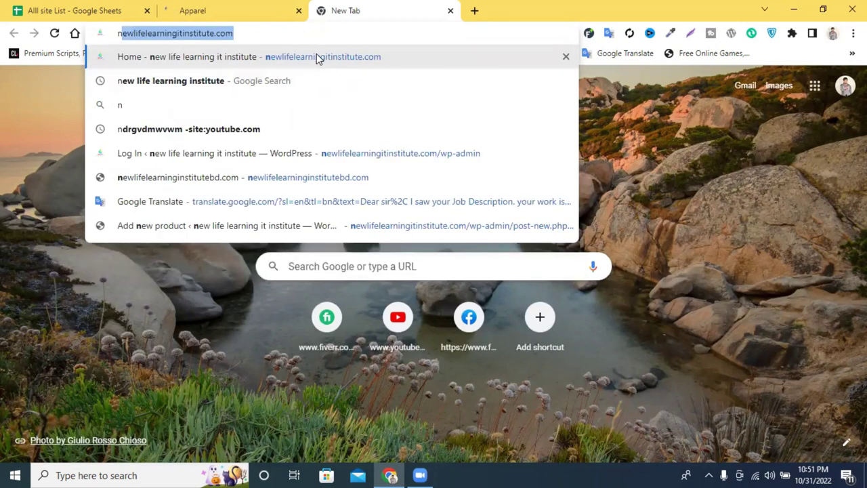
left_click(316, 56)
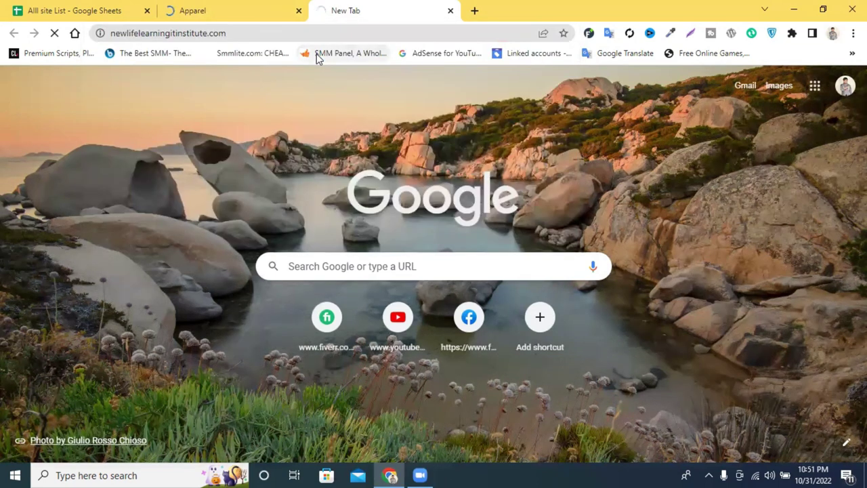
left_click(298, 11)
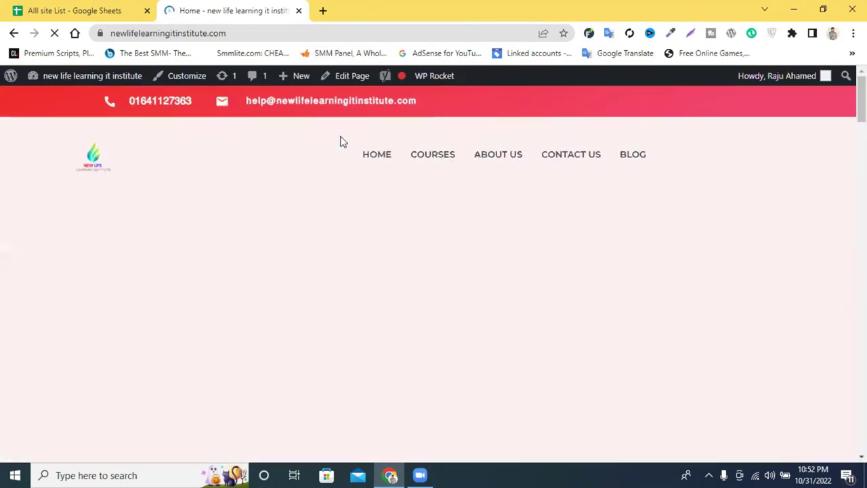
left_click(429, 158)
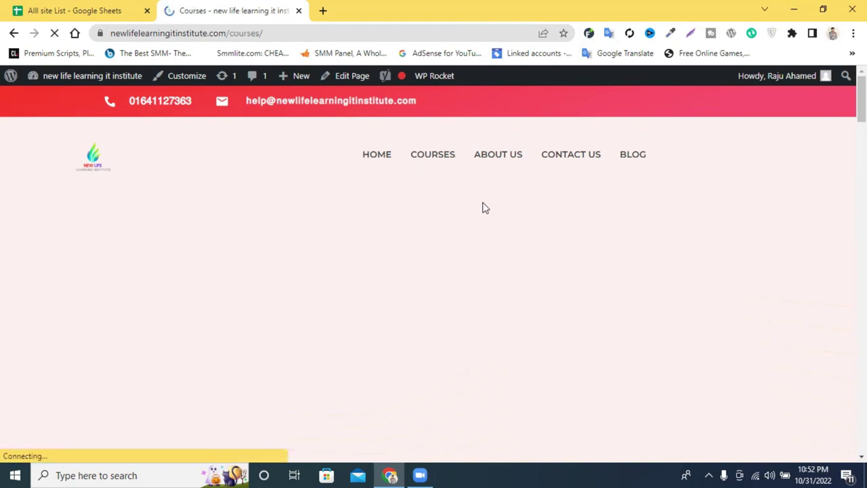
scroll(467, 197, "down", 5)
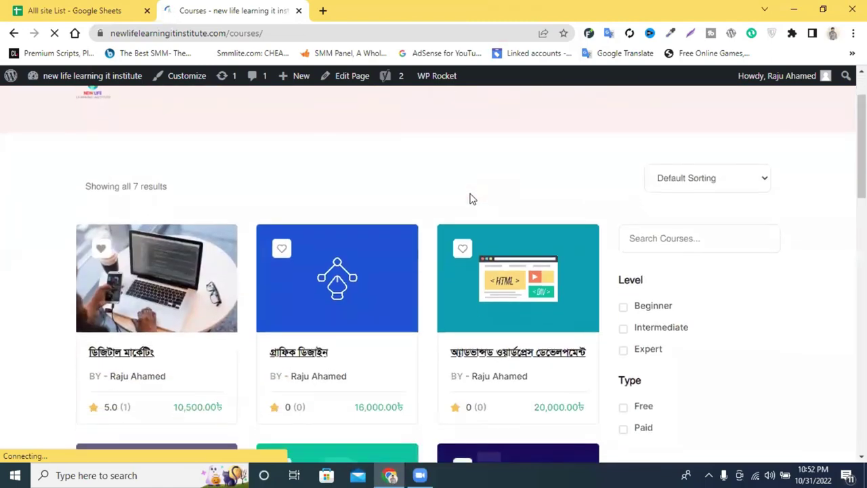
scroll(472, 198, "up", 1)
left_click(132, 180)
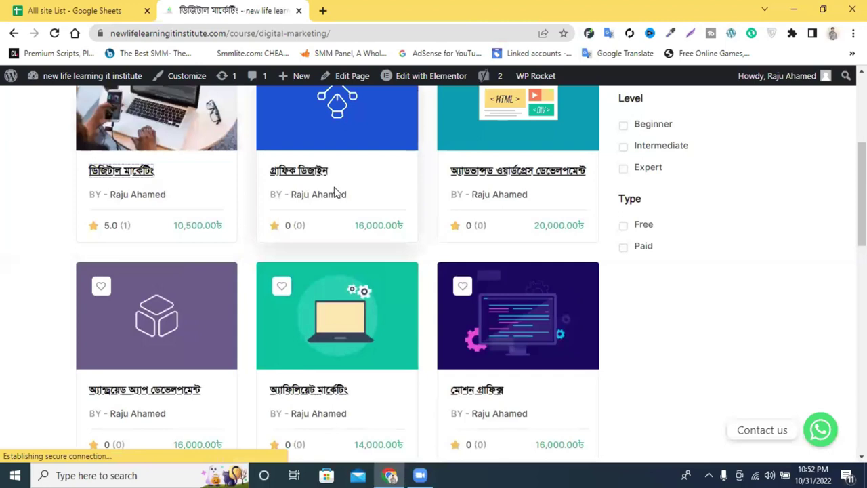
Select the course page's full web address and bring up its right-click menu.
scroll(340, 224, "down", 3)
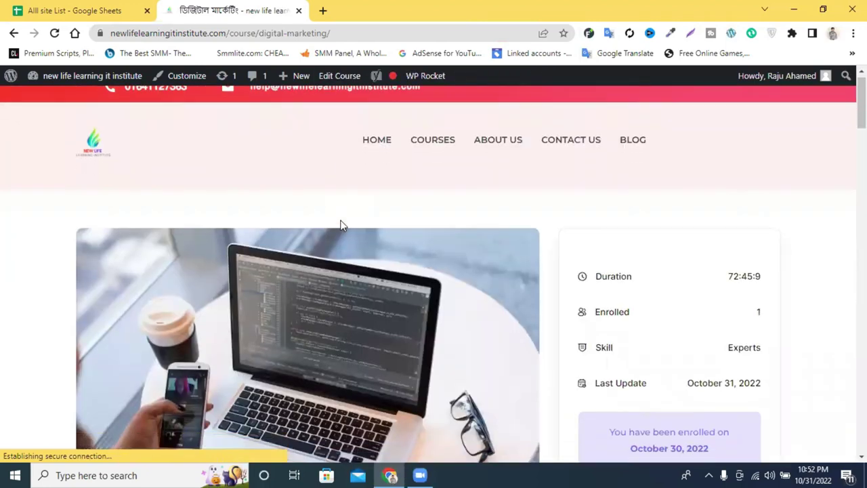
scroll(340, 224, "up", 2)
scroll(300, 225, "down", 2)
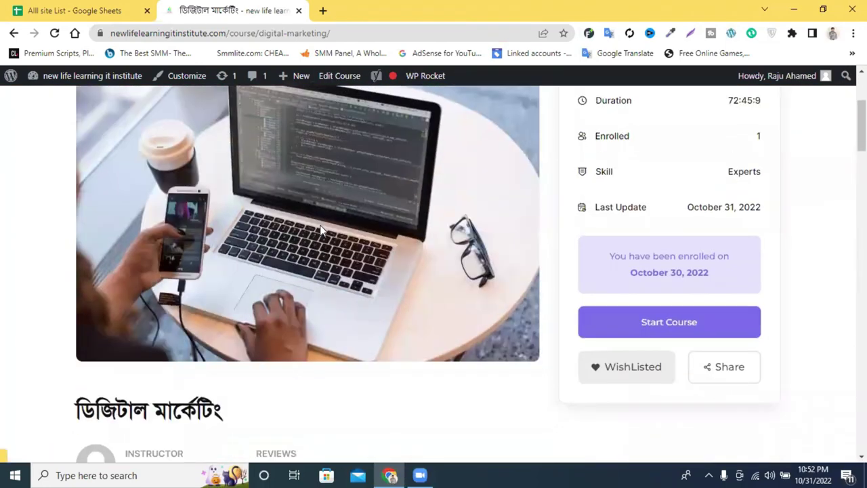
left_click(237, 34)
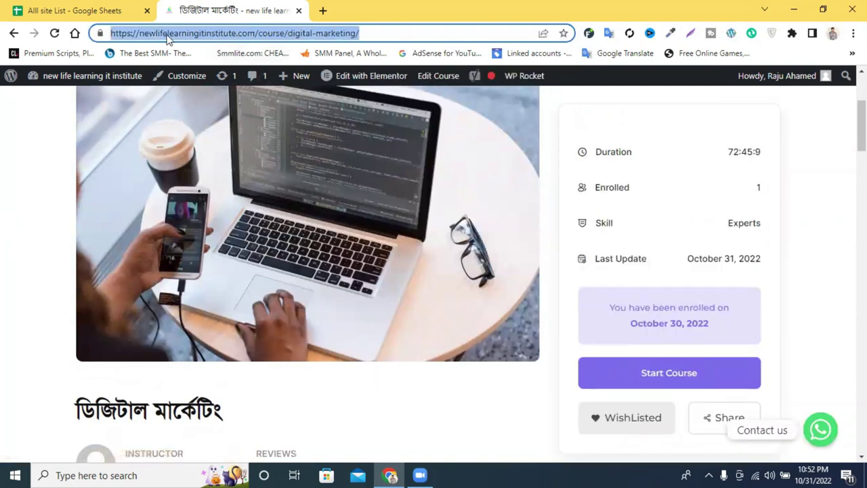
double_click(317, 33)
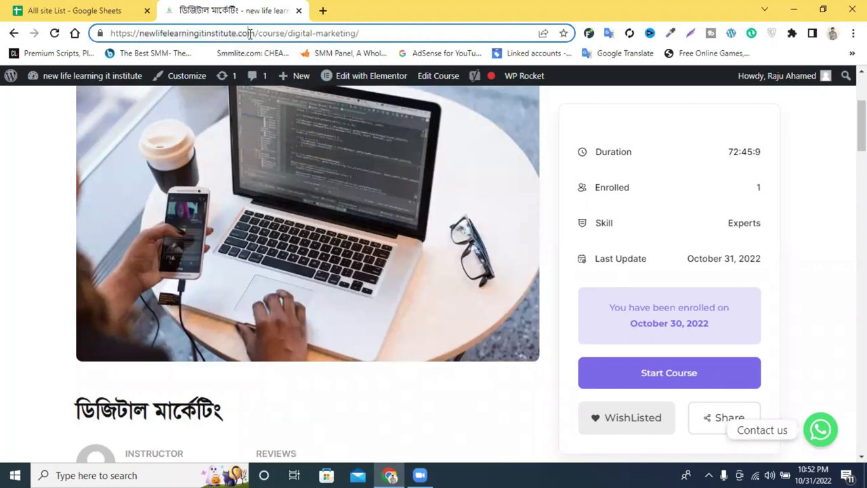
triple_click(251, 34)
key("ctrl+c")
right_click(249, 34)
Cut the course URL, open Google Translate in a new tab, and paste it labelled 'website :'.
left_click(329, 89)
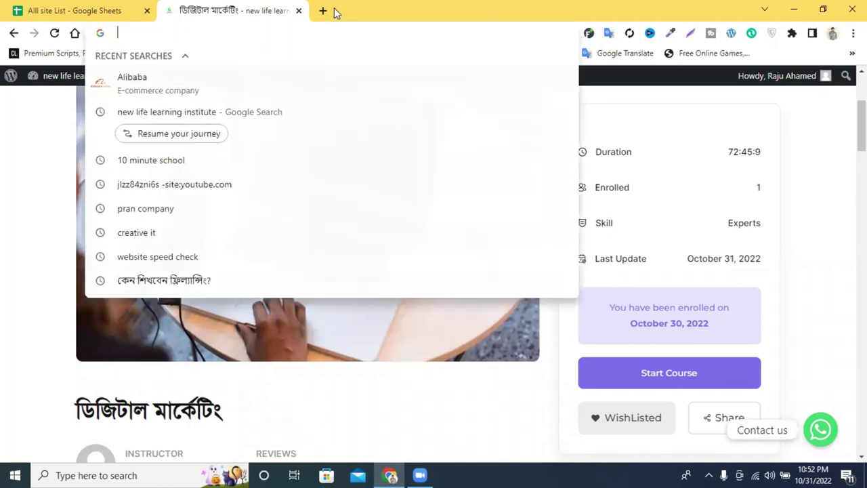
left_click(324, 12)
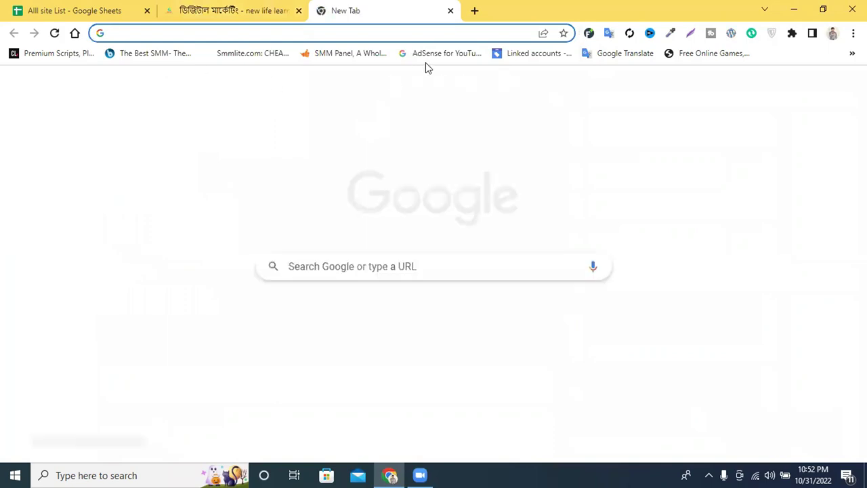
key("ctrl+v")
key("Return")
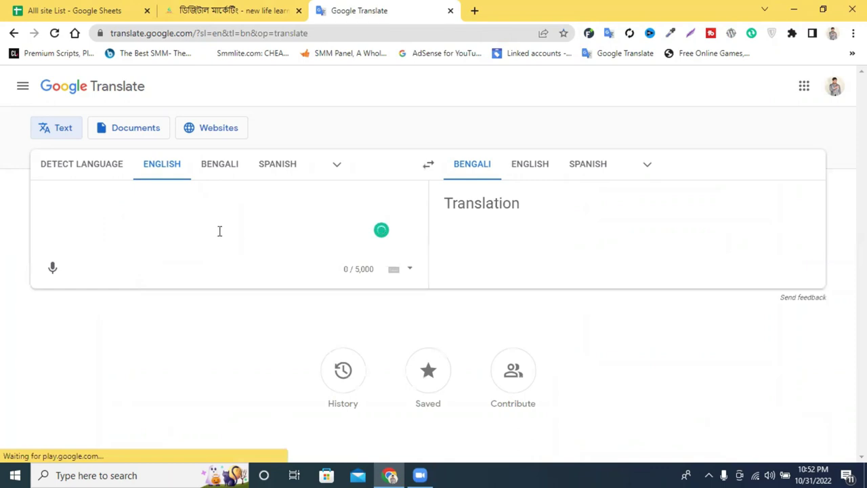
key("ctrl+v")
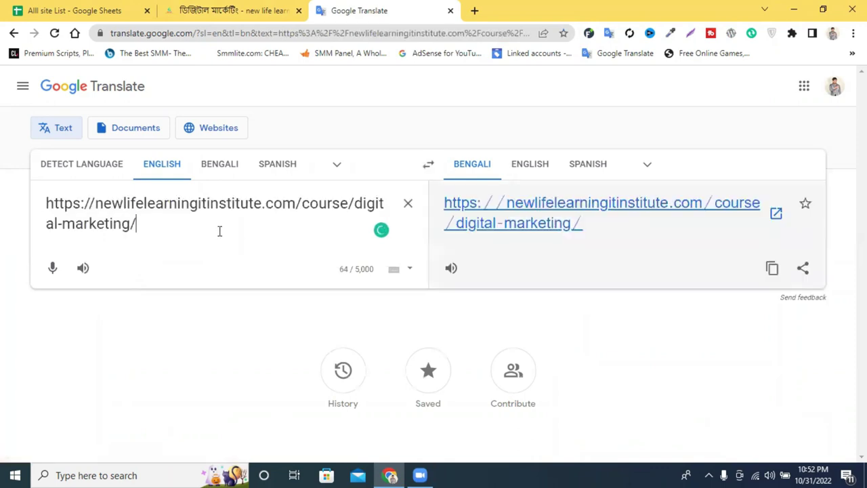
key("Return")
key("Return")
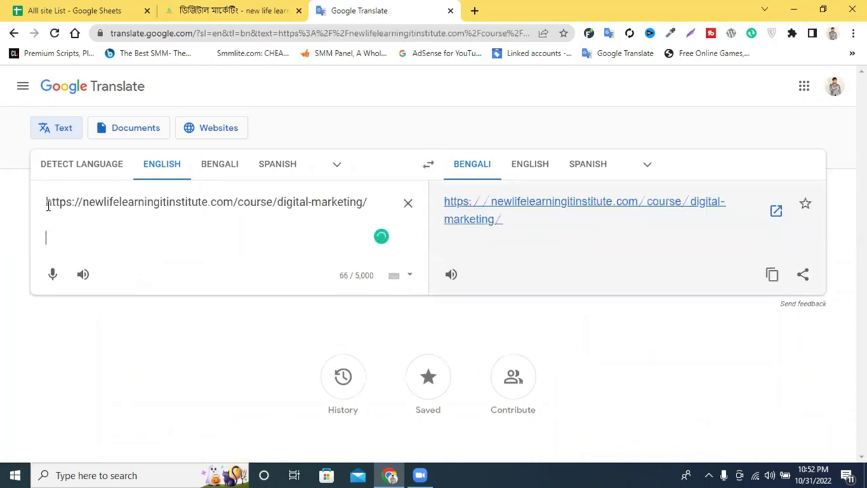
type("websit")
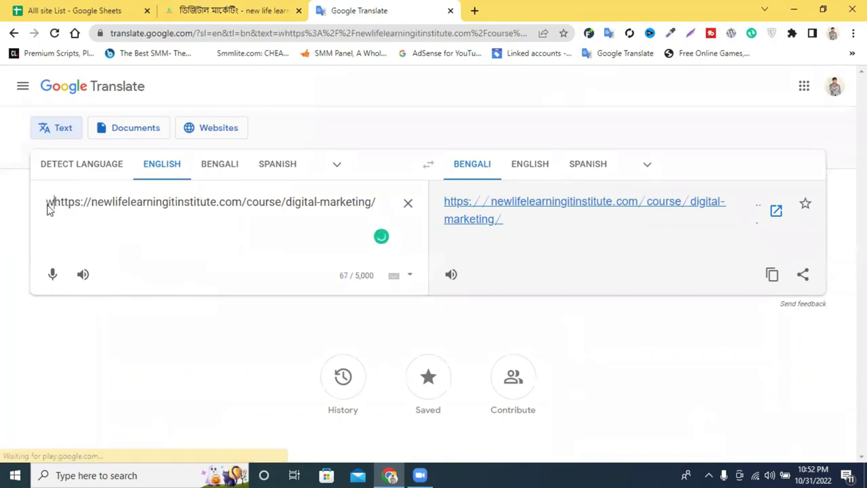
type("e ")
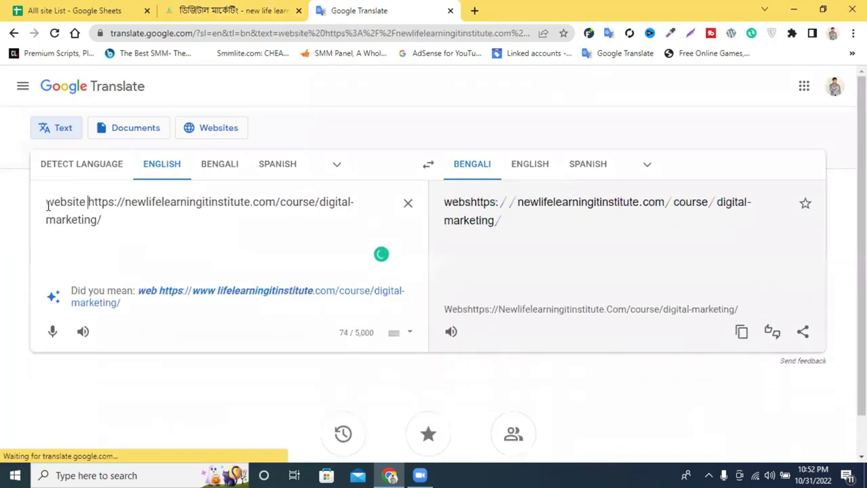
type(":")
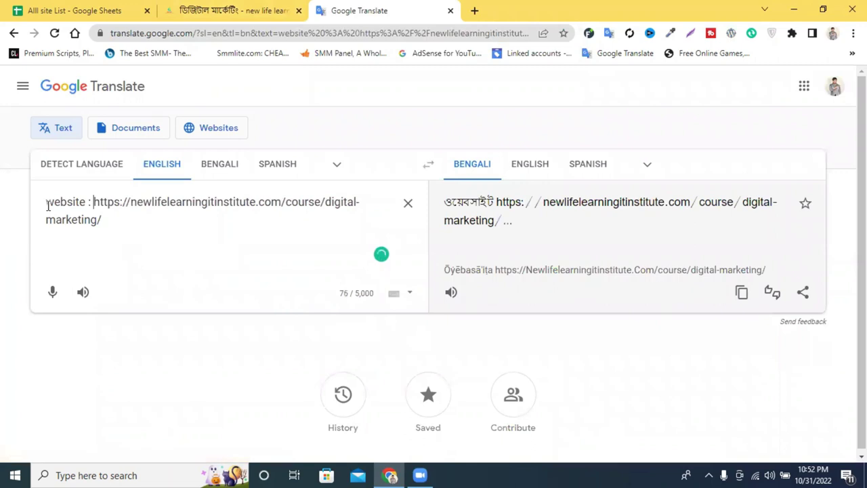
Save the course page's laptop photo as a JPEG image into Downloads.
key("Return")
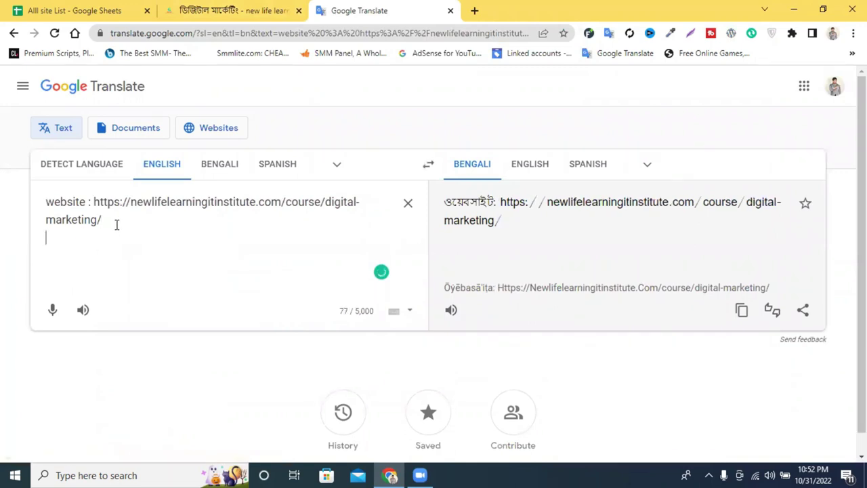
left_click(196, 10)
left_click(283, 191)
right_click(276, 183)
left_click(322, 211)
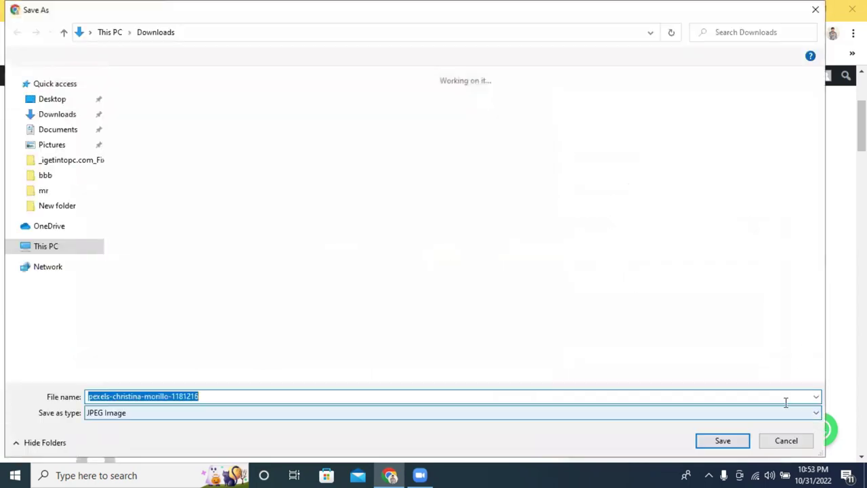
left_click(735, 443)
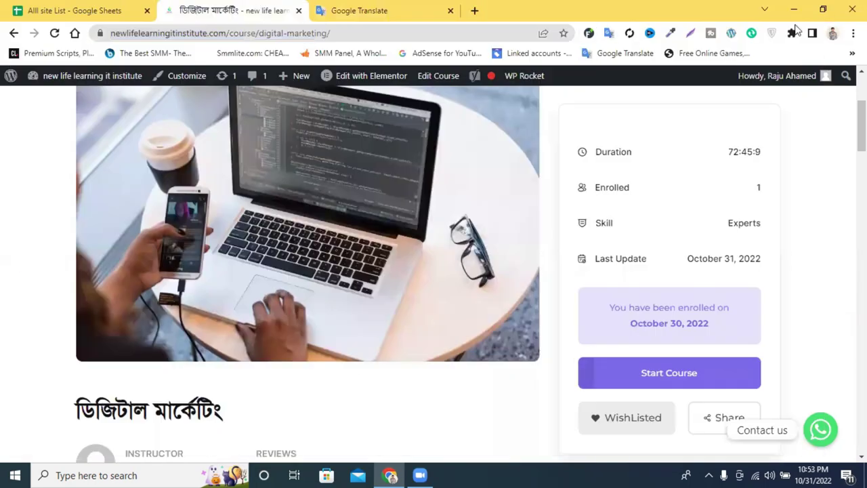
scroll(526, 315, "down", 3)
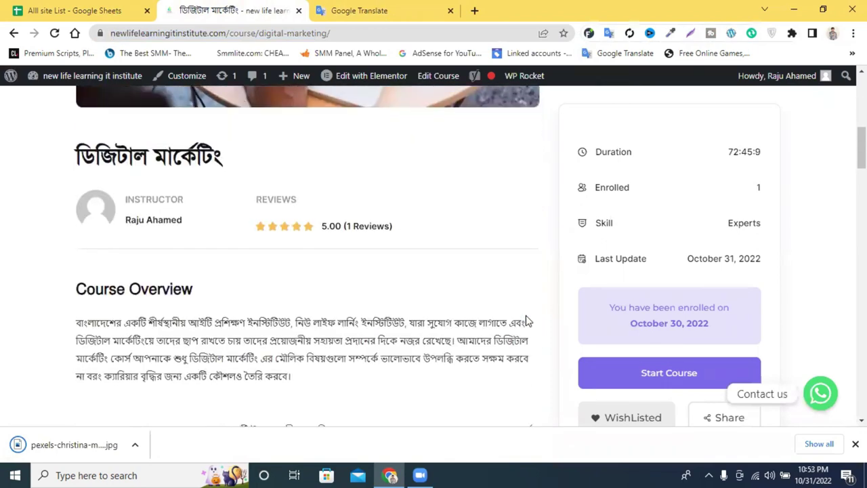
scroll(131, 280, "down", 1)
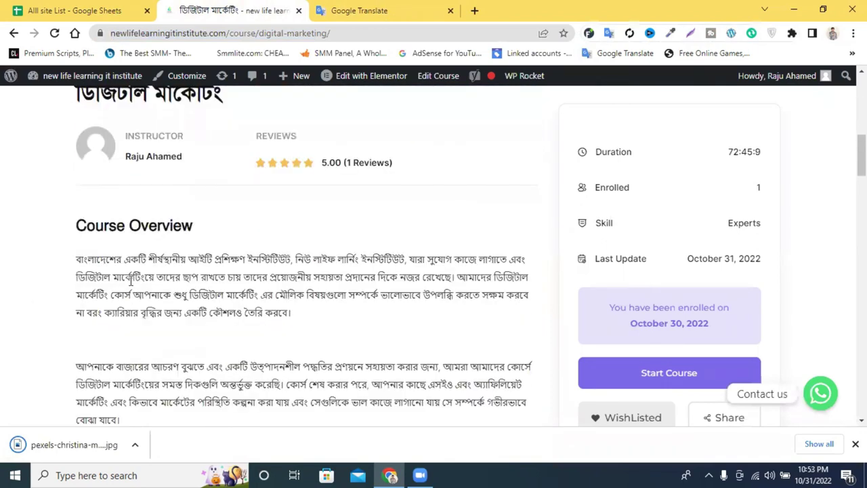
Copy the first Course Overview paragraph and paste it into Google Translate's source box.
triple_click(131, 280)
right_click(138, 279)
left_click(235, 284)
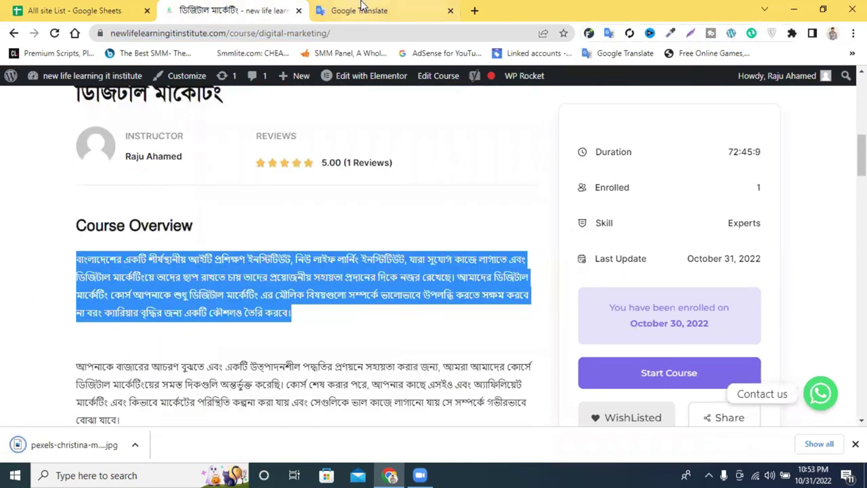
left_click(362, 9)
key("ctrl+v")
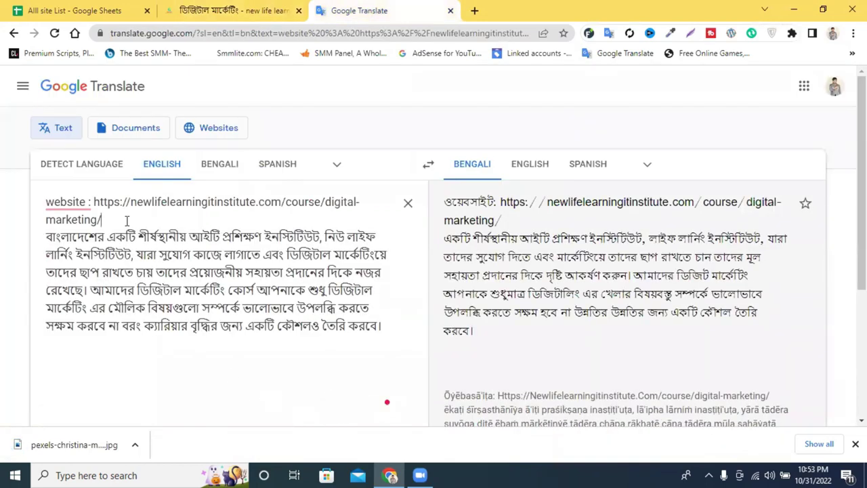
Add a 'keyword:' line with placeholder text below the paragraph, then return to the site list.
key("Return")
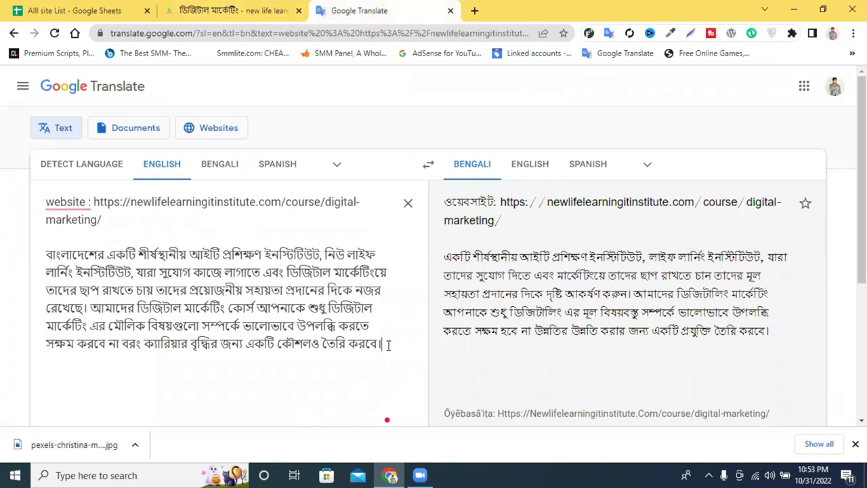
key("Return")
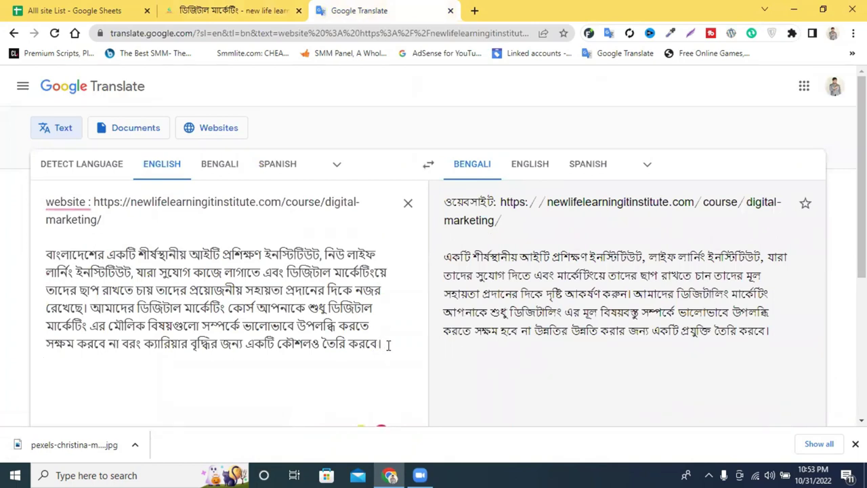
key("Return")
type("key")
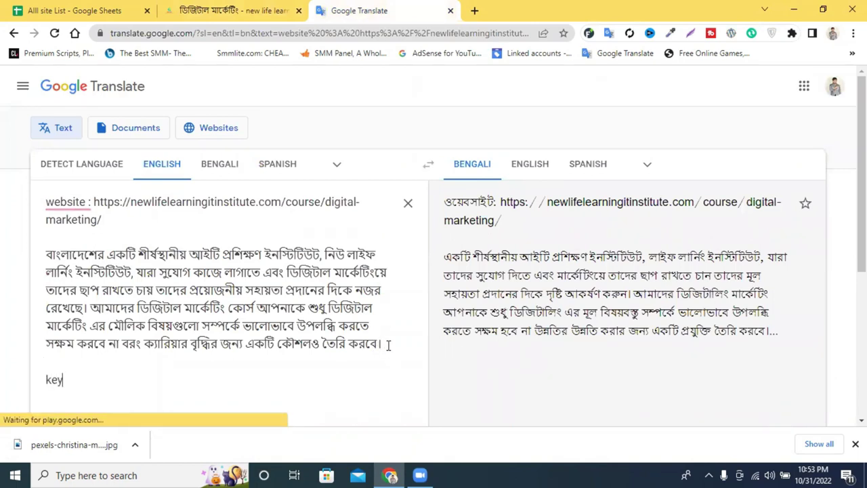
type("words")
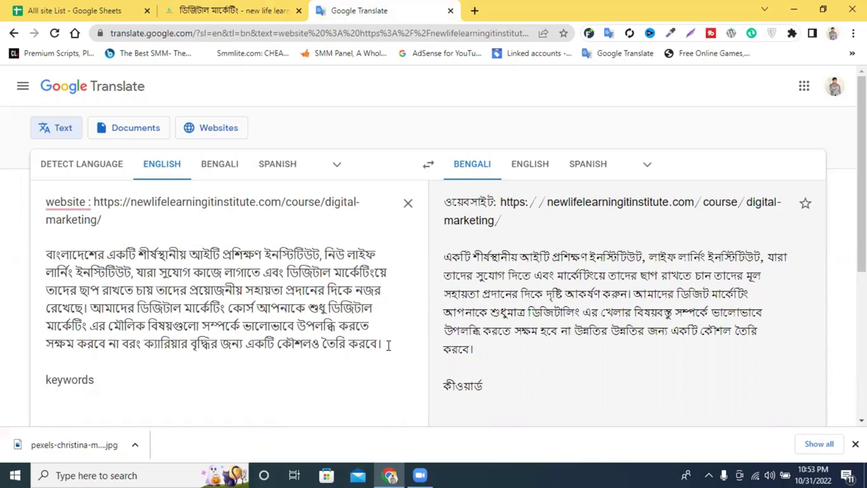
type(":")
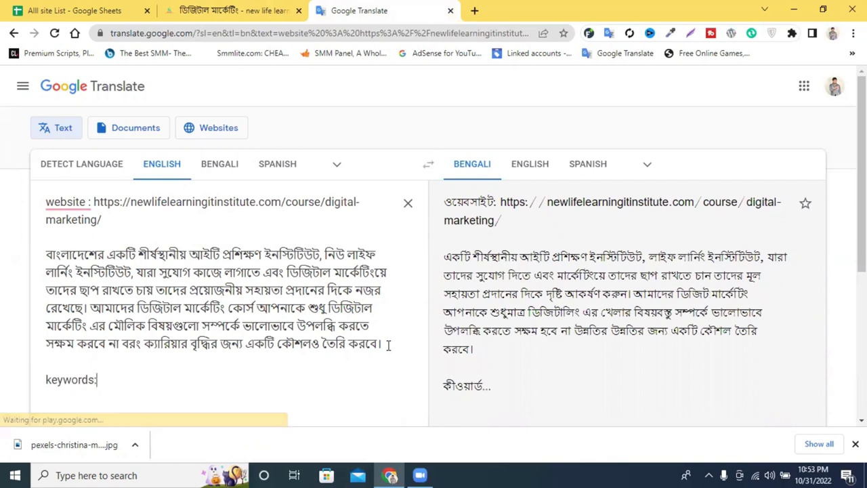
left_click_drag(94, 381, 87, 380)
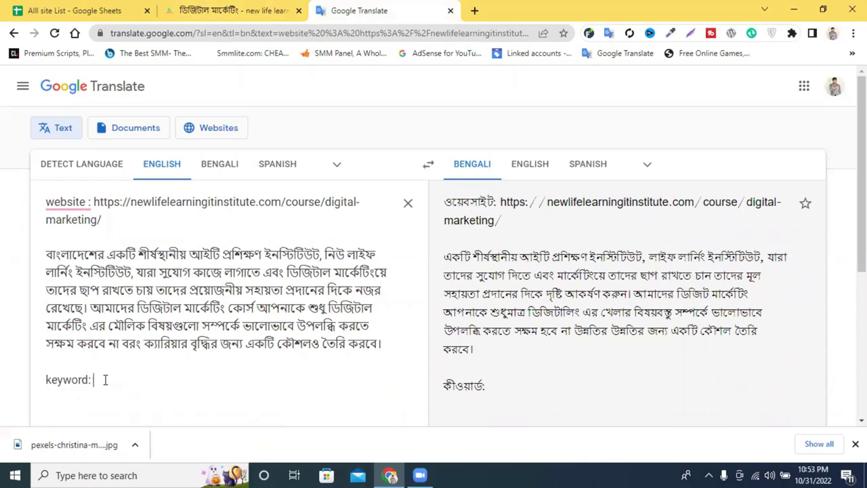
type("kjdfjhuoghuh")
key("ctrl+shift+Tab")
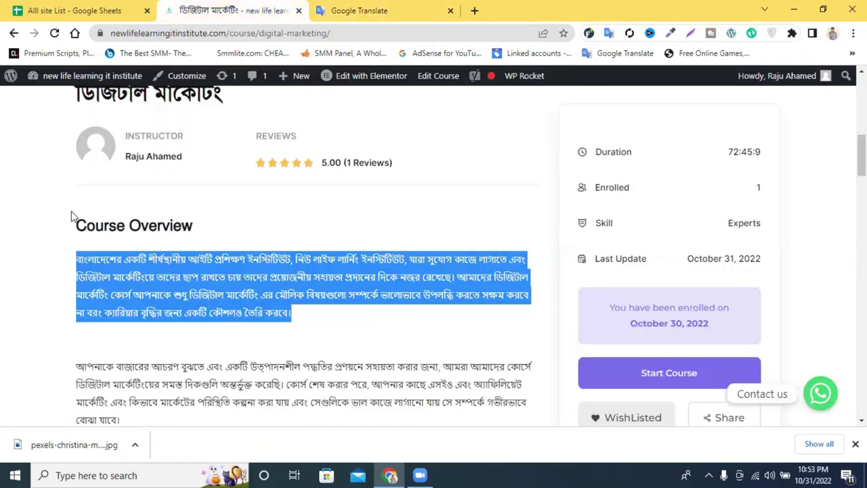
scroll(352, 292, "up", 2)
left_click(86, 9)
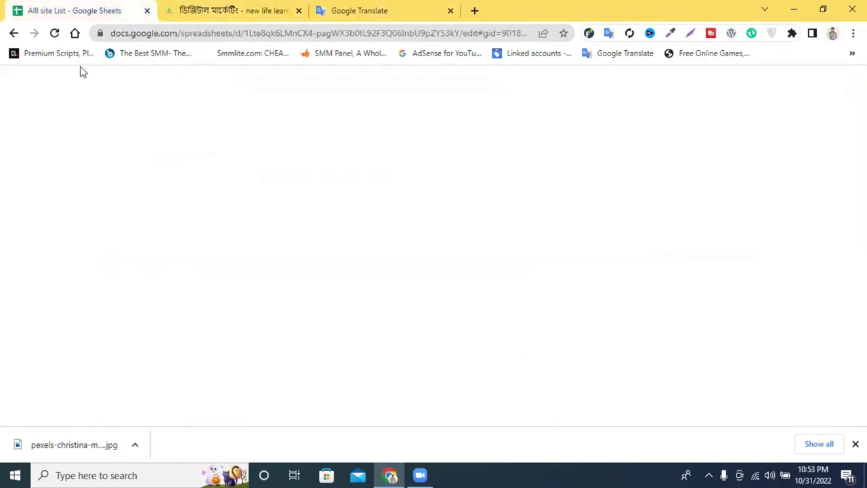
Select the site URLs from A6 down and open cell A26's blogpayz.com link in a new tab.
left_click_drag(379, 228, 109, 304)
scroll(238, 321, "down", 3)
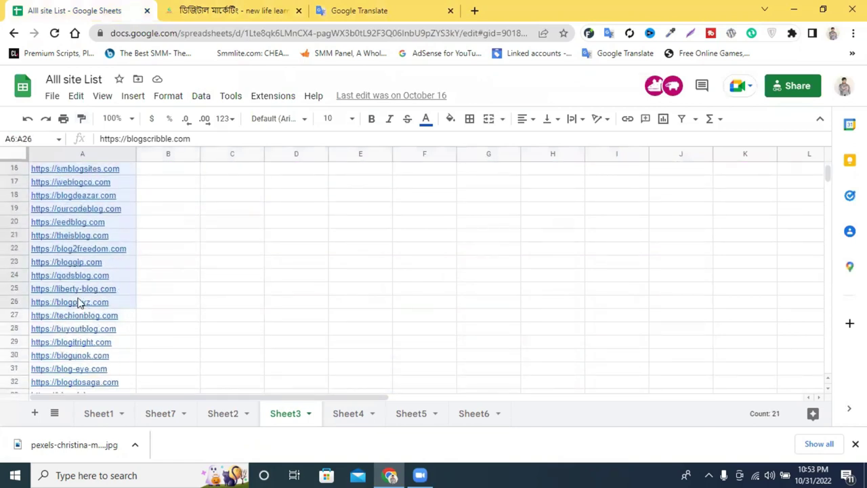
left_click(87, 306)
left_click(110, 324)
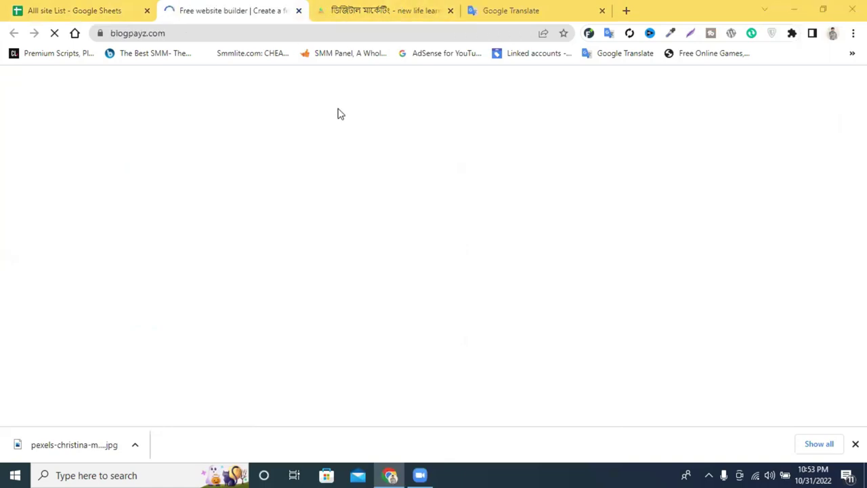
Scroll the blogpayz.com home page and start the free website sign-up.
scroll(413, 139, "down", 5)
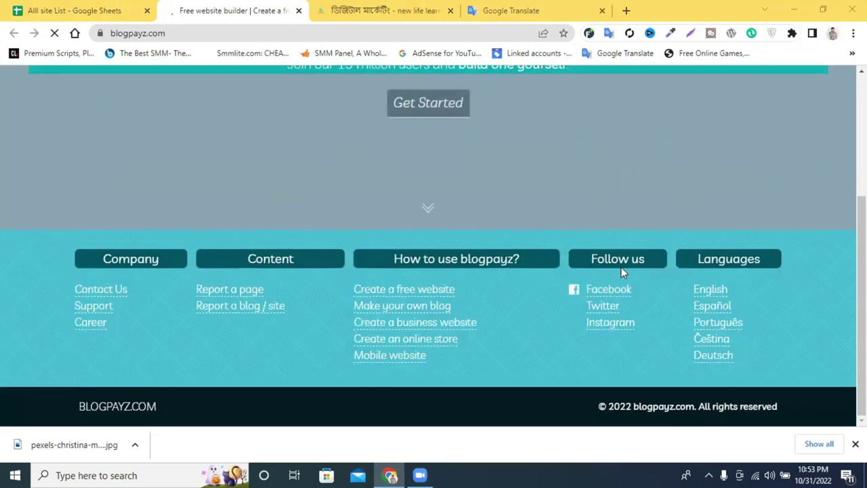
scroll(620, 267, "up", 3)
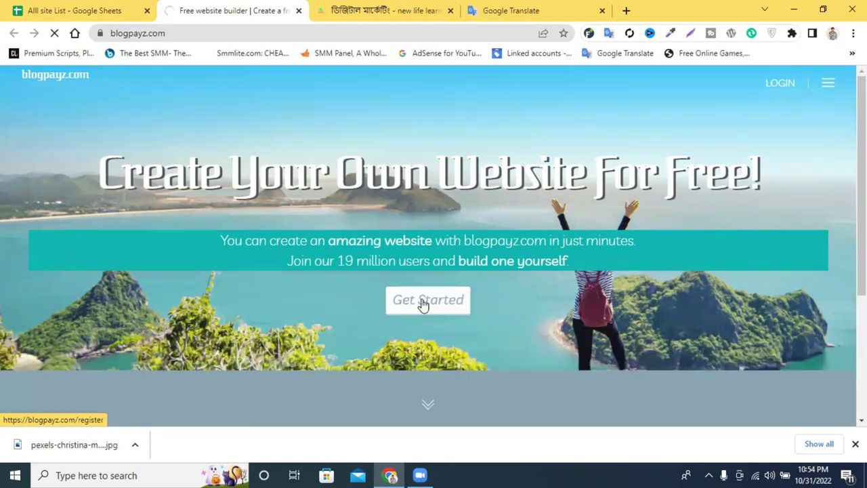
scroll(455, 287, "down", 3)
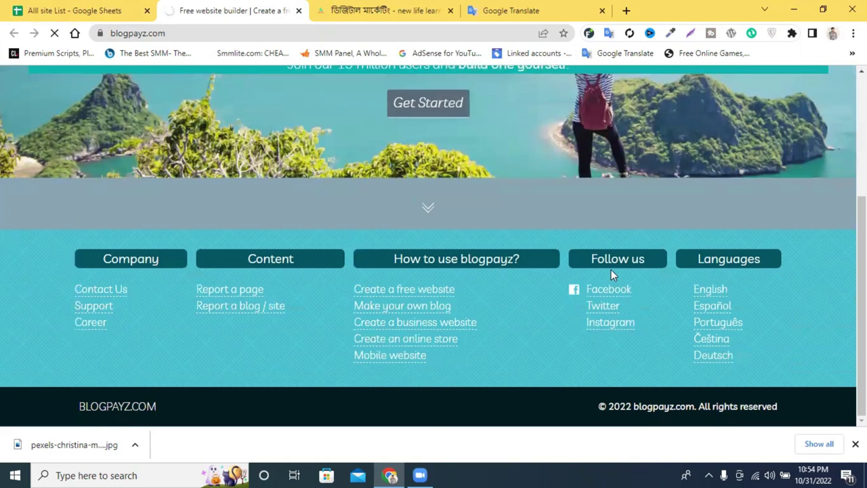
scroll(607, 218, "up", 3)
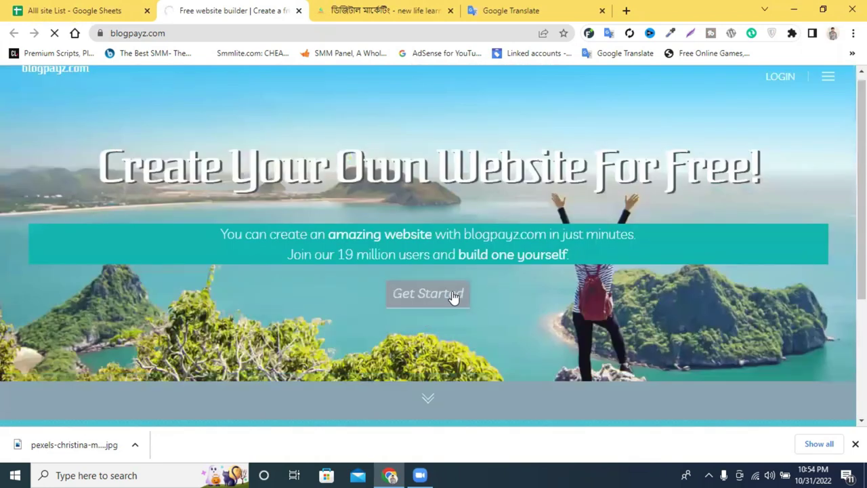
scroll(457, 292, "up", 1)
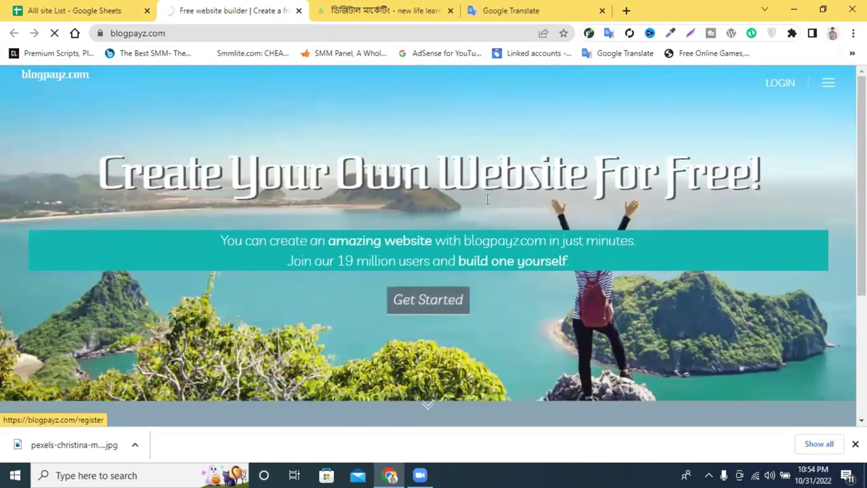
left_click(855, 443)
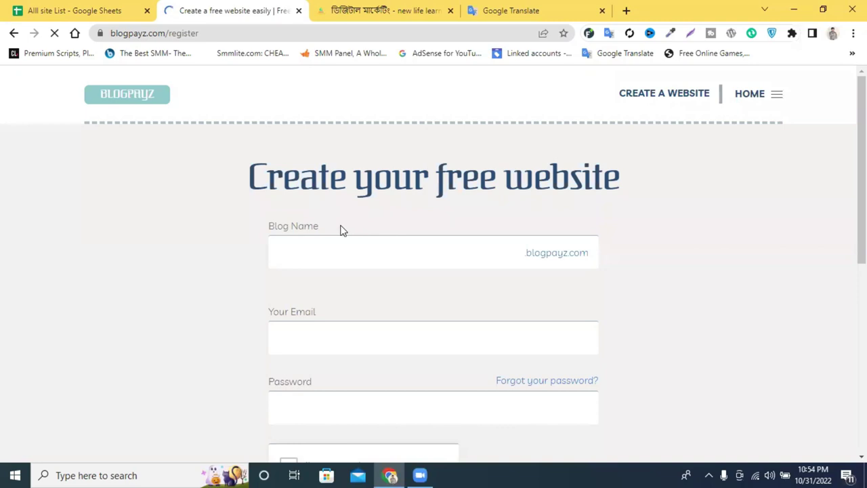
Paste the institute's domain name from the course page into the Blog Name field.
scroll(342, 230, "down", 1)
left_click(340, 193)
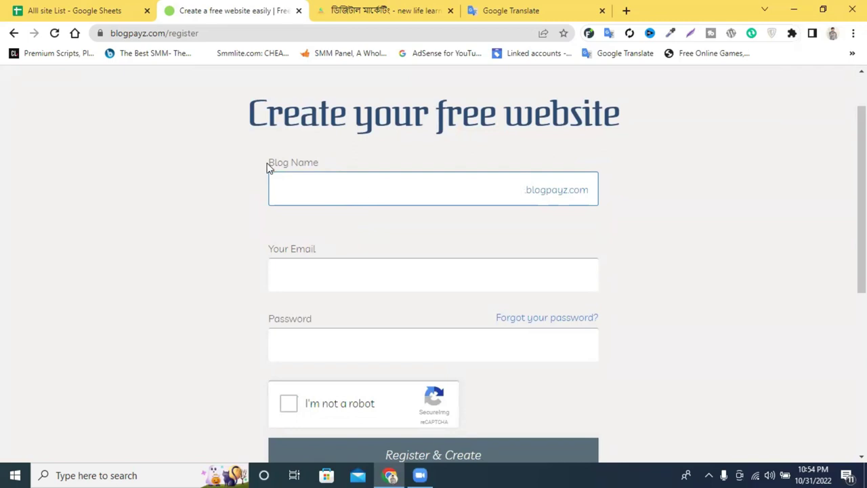
left_click_drag(267, 165, 368, 166)
left_click(363, 194)
left_click(379, 10)
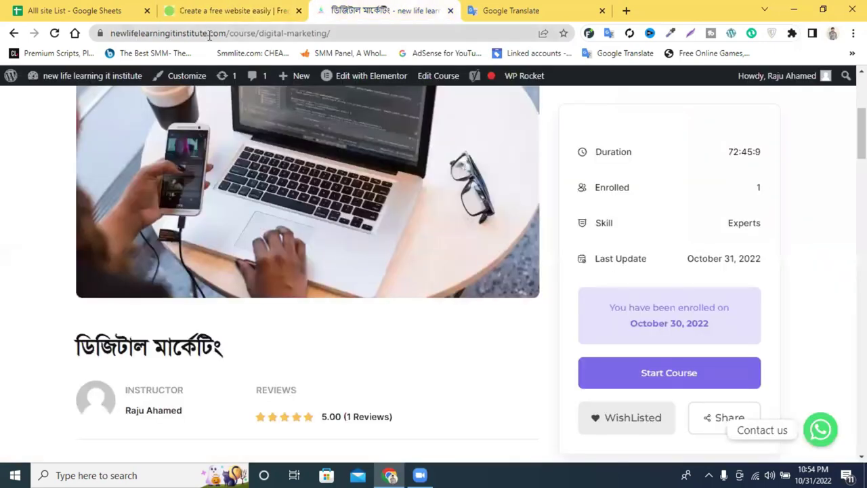
left_click_drag(206, 33, 114, 33)
key("ctrl+c")
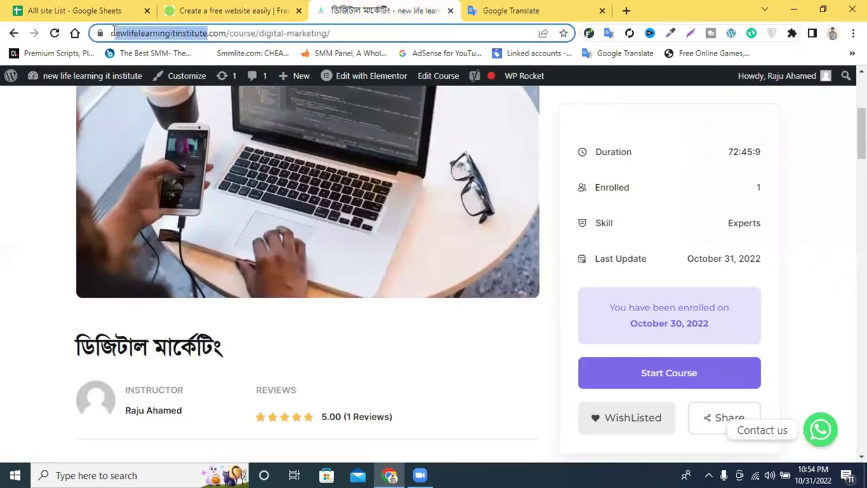
left_click(247, 10)
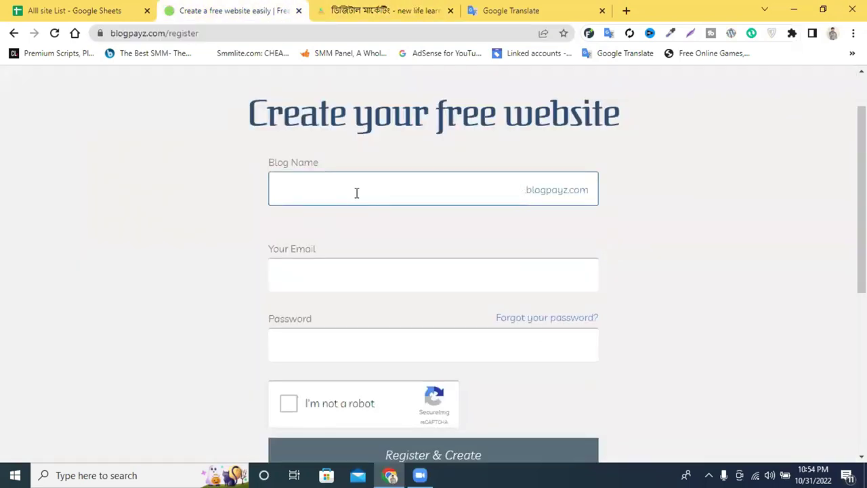
key("ctrl+v")
Insert spaces so the blog name reads 'new life learning iti nstitute'.
left_click(424, 190)
left_click(438, 190)
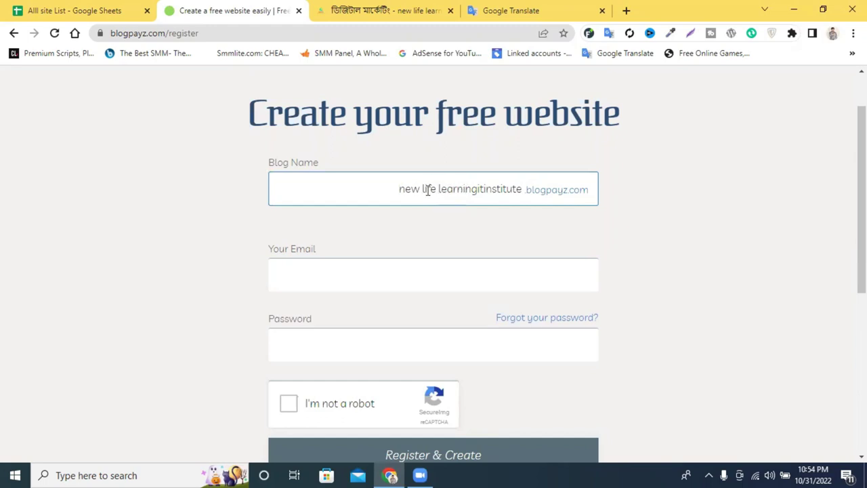
left_click(472, 189)
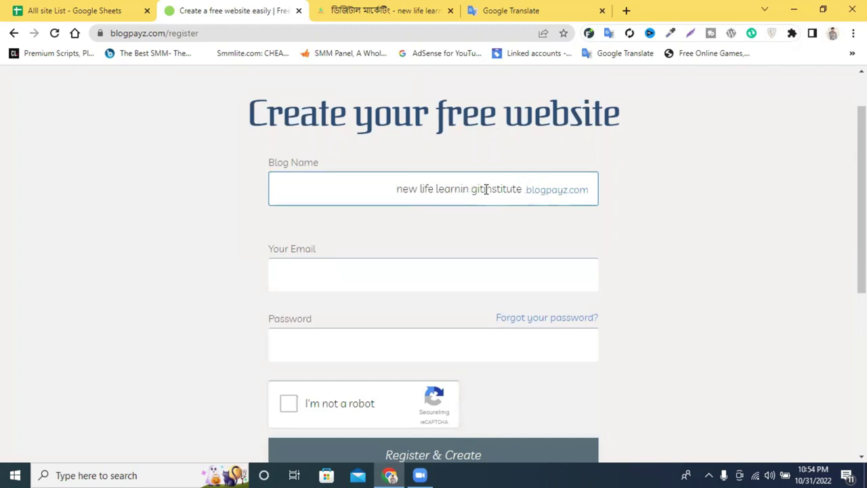
key("BackSpace")
left_click(477, 189)
left_click(487, 189)
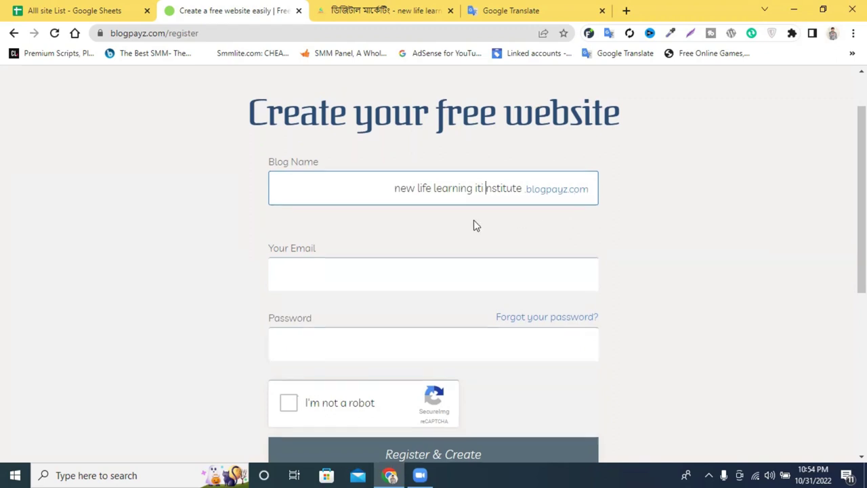
Fill the e-mail from a saved suggestion, paste the account password, and open a blank tab.
scroll(461, 224, "down", 1)
left_click(349, 218)
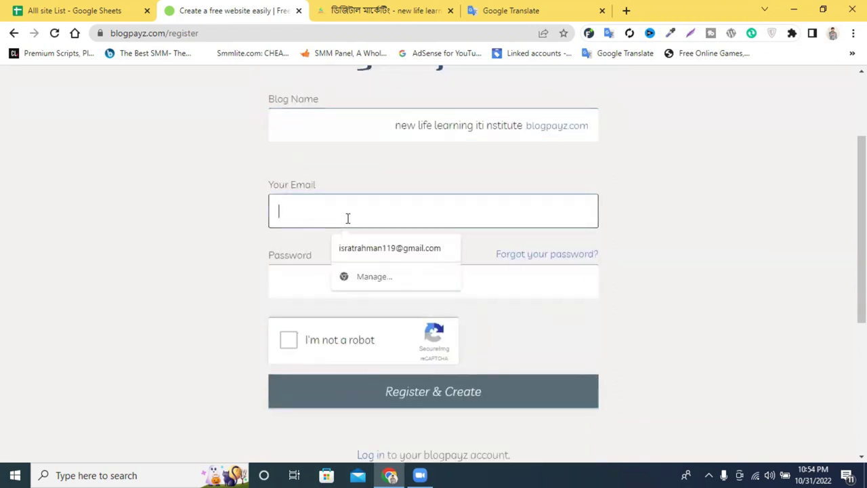
left_click(379, 248)
left_click(357, 277)
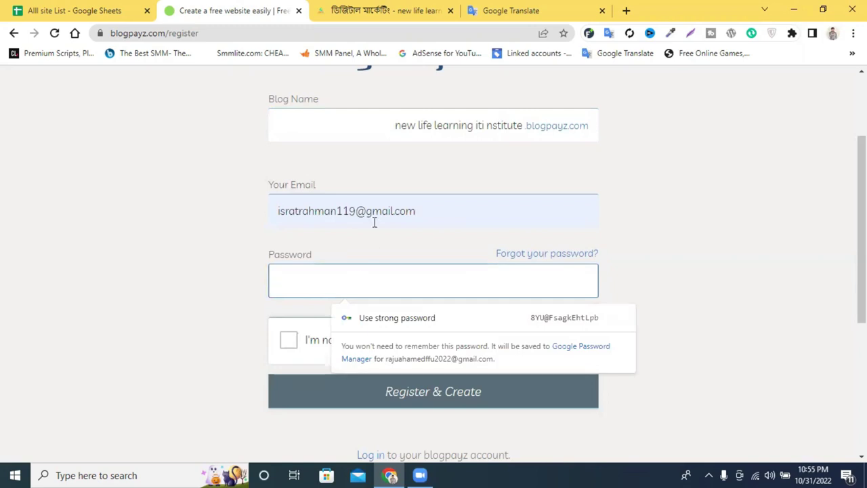
left_click_drag(366, 211, 257, 215)
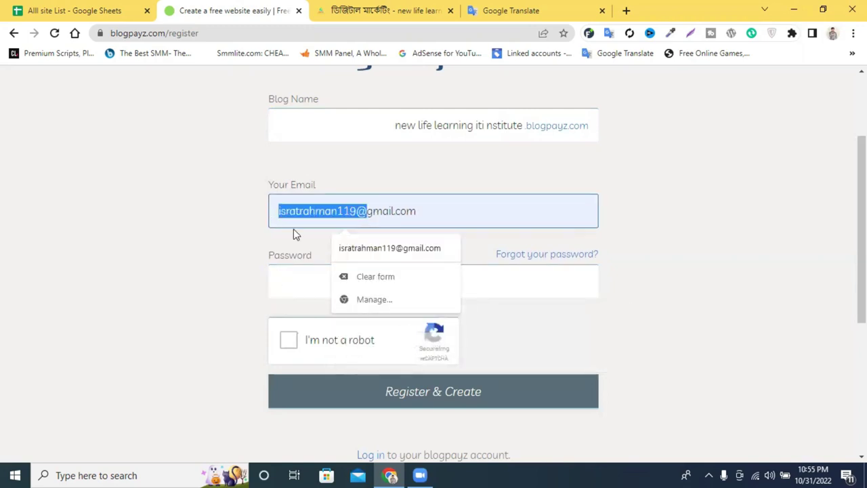
left_click(281, 271)
key("ctrl+v")
scroll(291, 203, "down", 3)
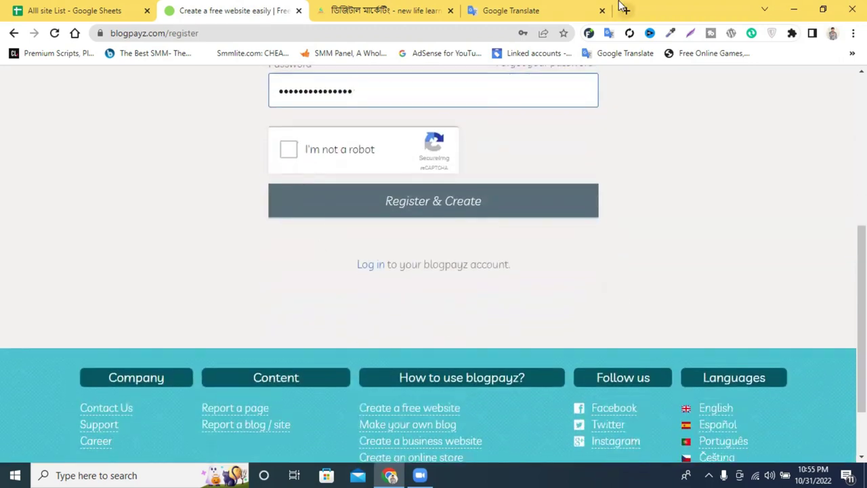
key("ctrl+t")
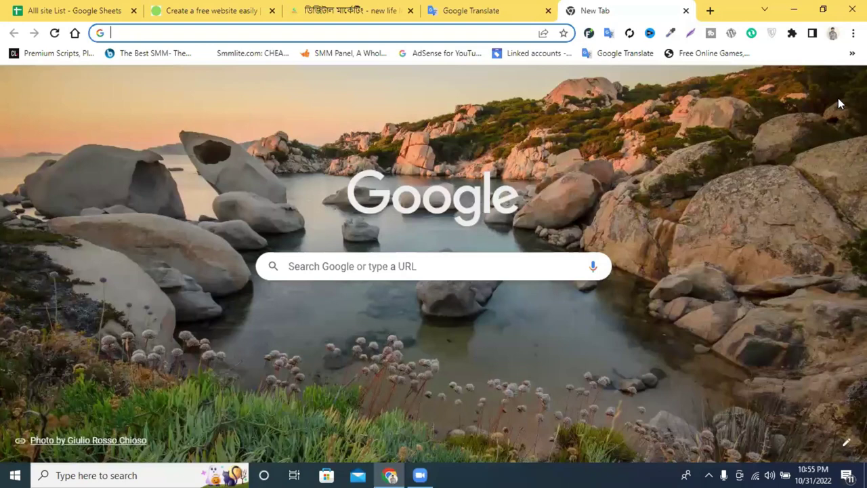
Open the Gmail inbox and select the signed-in account's e-mail address in the profile popup.
left_click(844, 85)
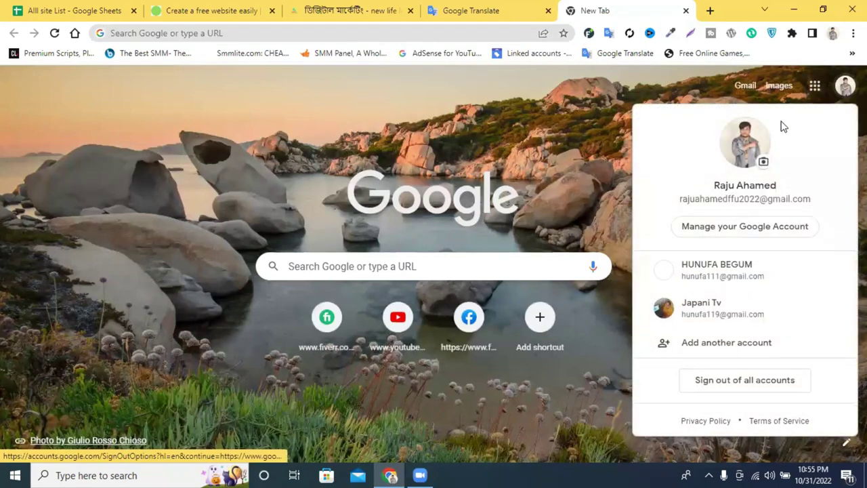
left_click(745, 85)
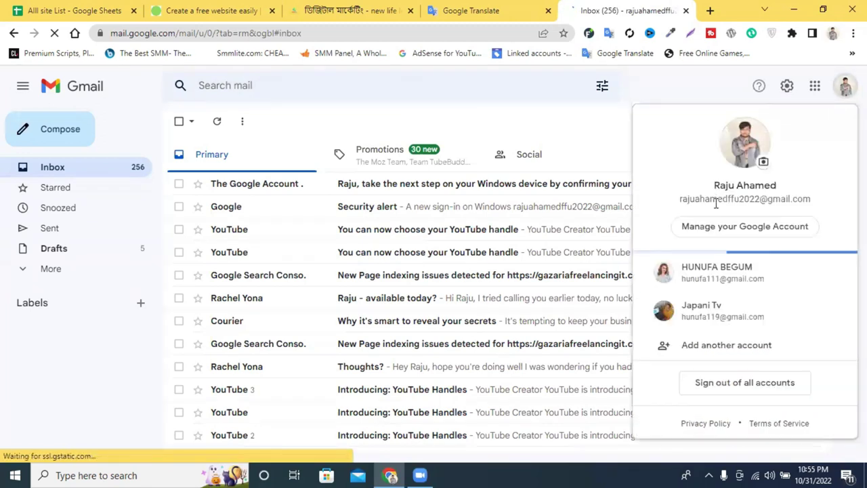
triple_click(716, 200)
key("ctrl+c")
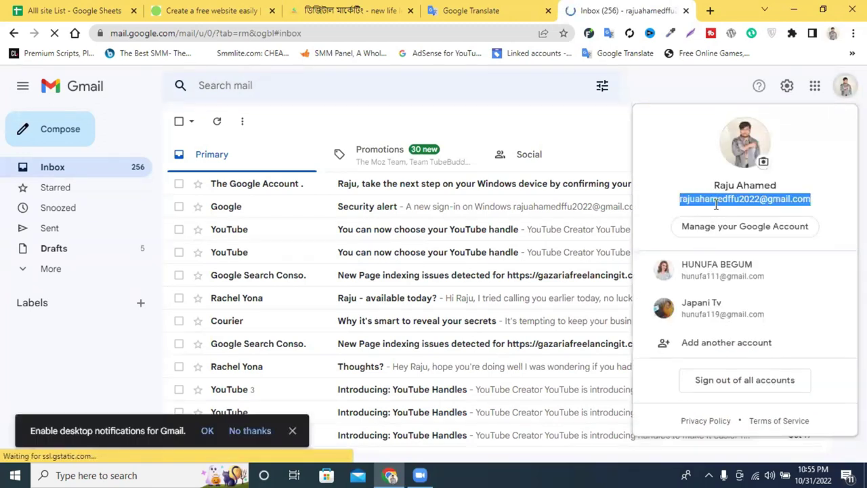
Replace the blogpayz form's autofilled e-mail with the copied Gmail account address.
left_click(375, 11)
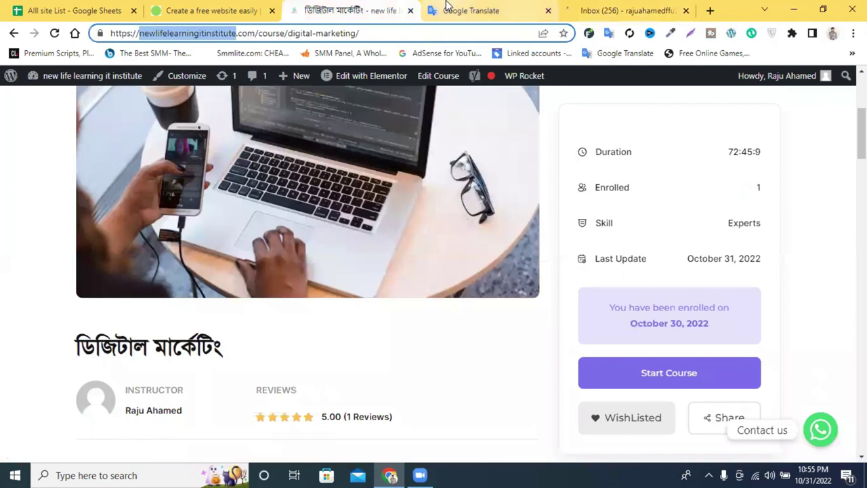
left_click(448, 8)
left_click(207, 9)
scroll(332, 175, "up", 2)
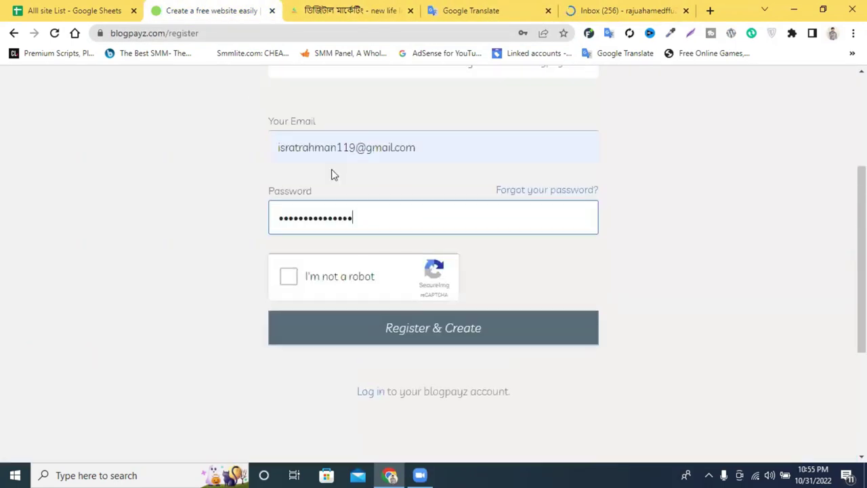
triple_click(345, 154)
key("ctrl+v")
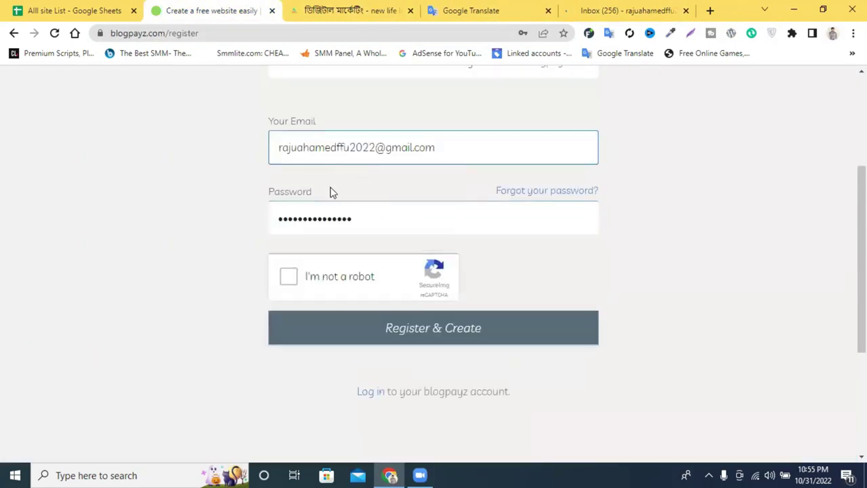
Start the I'm not a robot check, dismissing the first skyscraper image challenge.
scroll(317, 213, "down", 1)
left_click(288, 214)
left_click(288, 214)
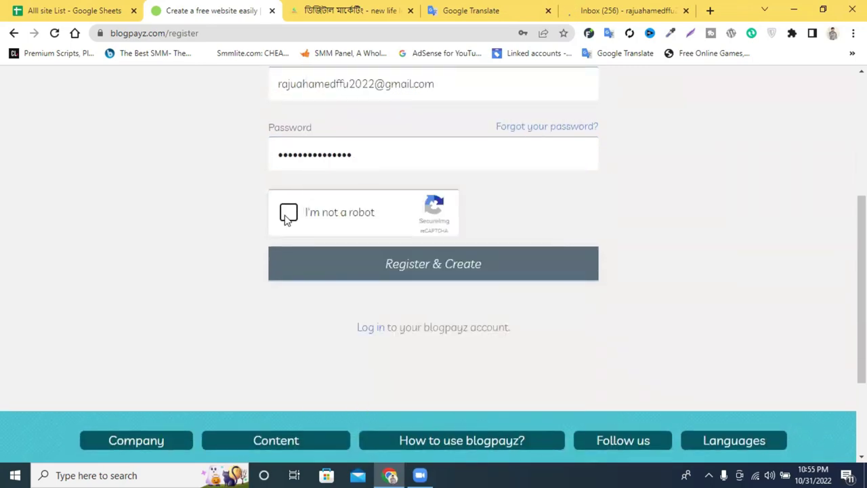
left_click(288, 214)
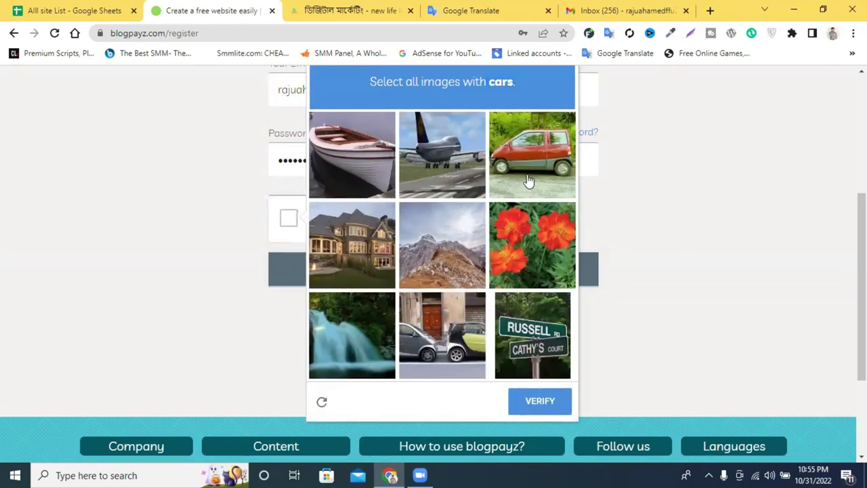
Select the car images, verify the captcha, and submit the registration with Register & Create.
left_click(528, 179)
scroll(426, 274, "down", 2)
left_click(457, 230)
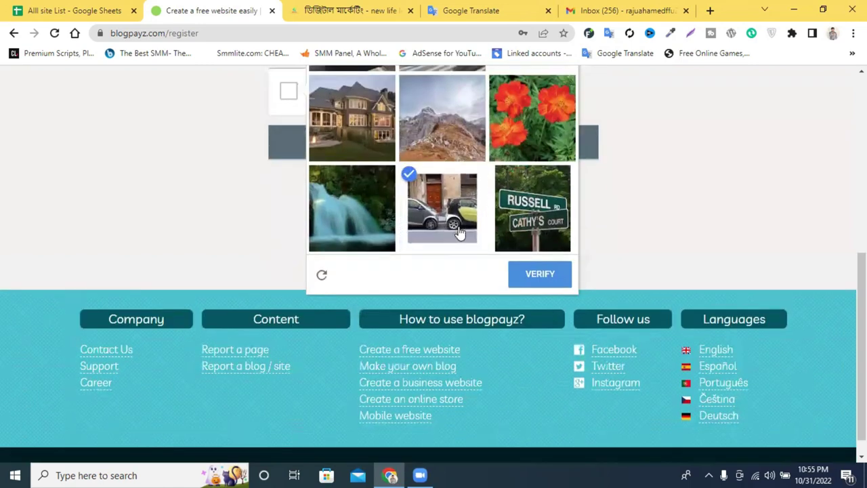
scroll(478, 236, "up", 1)
scroll(477, 236, "up", 1)
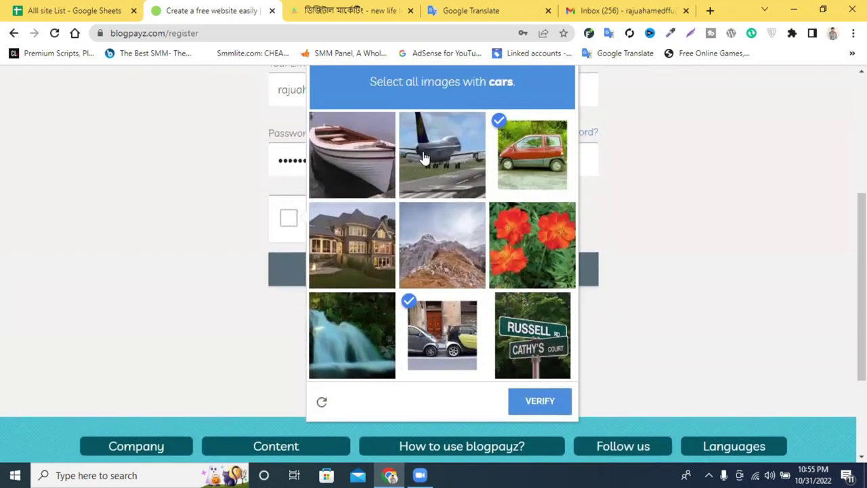
scroll(528, 257, "down", 2)
left_click(539, 279)
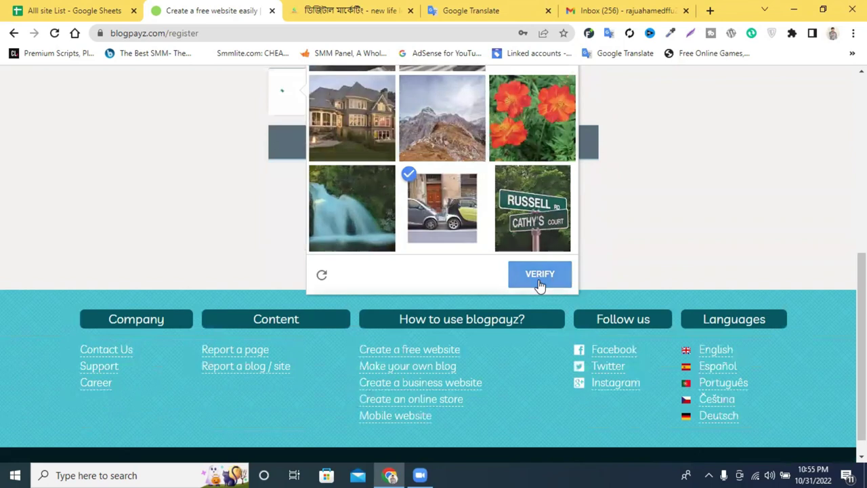
scroll(538, 279, "up", 2)
left_click(345, 280)
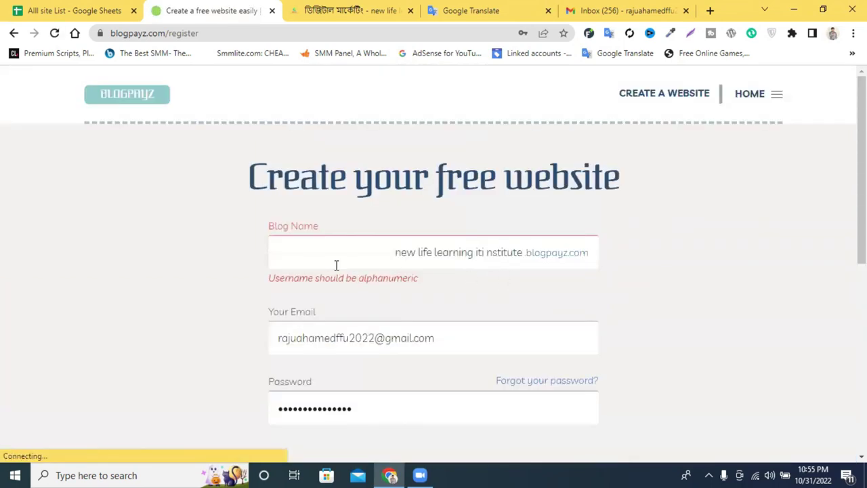
Remove the spaces so the blog name reads newlifelearningitinstitute, then resubmit the registration.
left_click(420, 252)
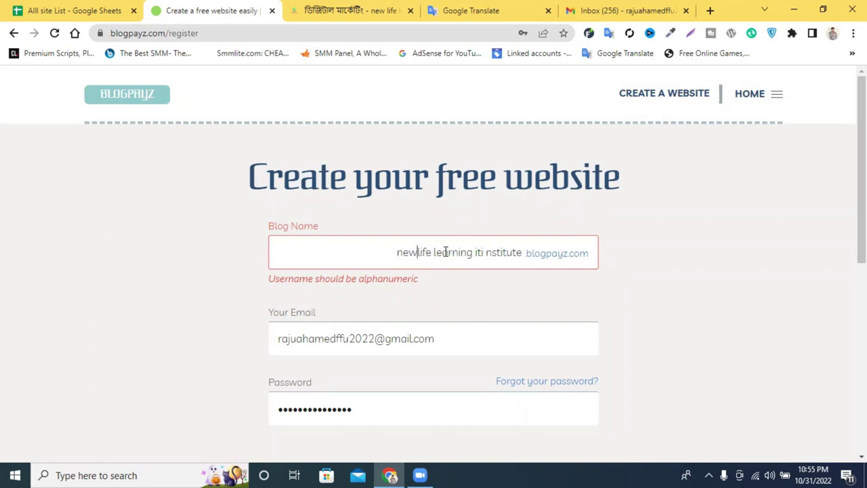
key("BackSpace")
left_click(477, 253)
key("BackSpace")
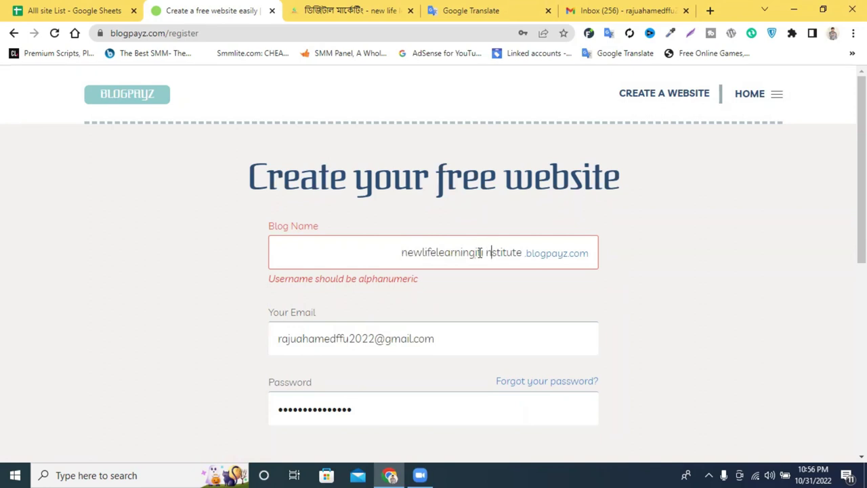
key("BackSpace")
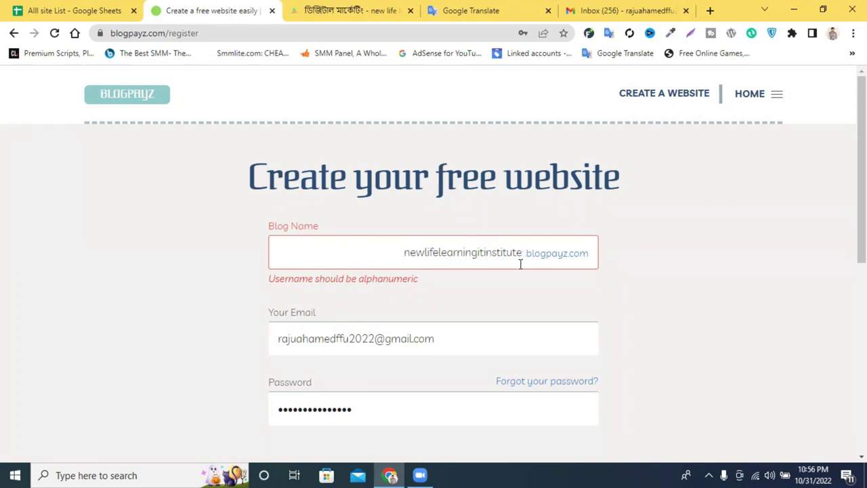
scroll(520, 264, "down", 4)
left_click(415, 277)
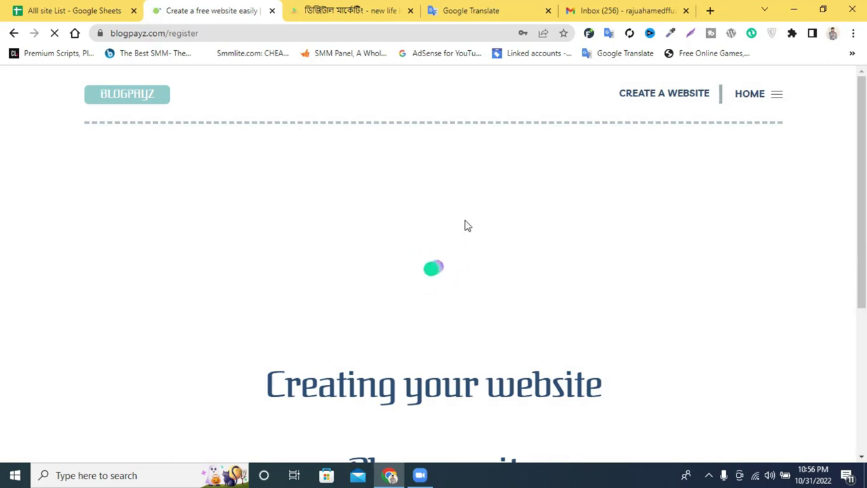
Save the new login in Chrome and let the newlifelearningitinstitute WordPress dashboard load.
left_click(514, 218)
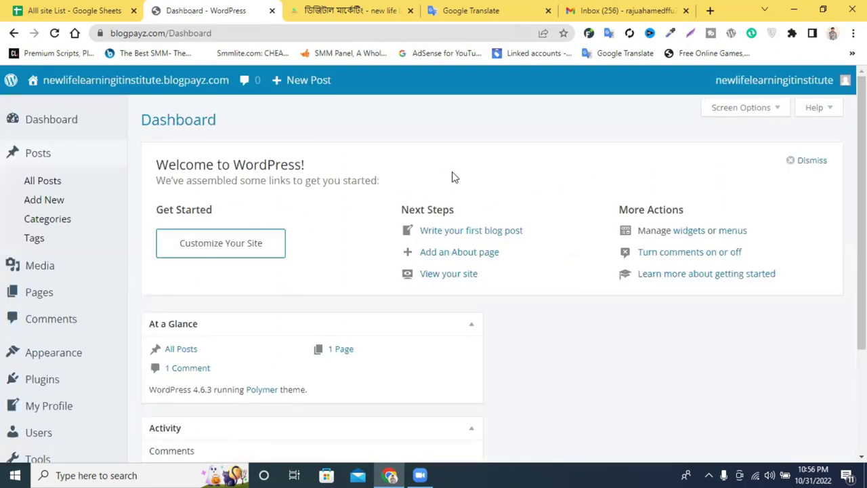
scroll(513, 186, "down", 2)
scroll(508, 189, "up", 2)
mouse_move(291, 93)
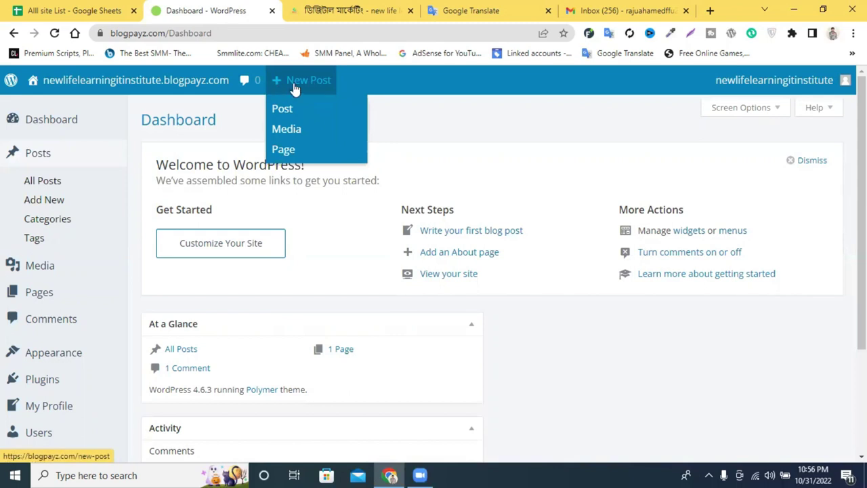
scroll(37, 304, "down", 1)
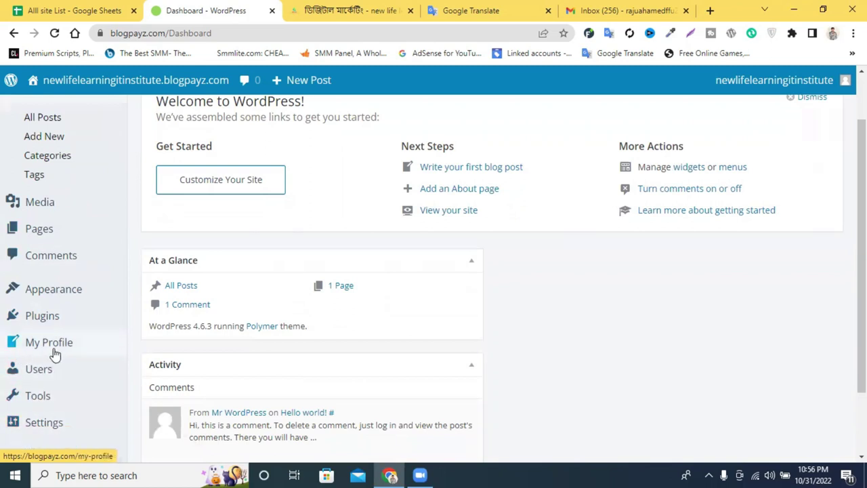
Open the My Profile page and select its Site Address (URL) field.
left_click(53, 352)
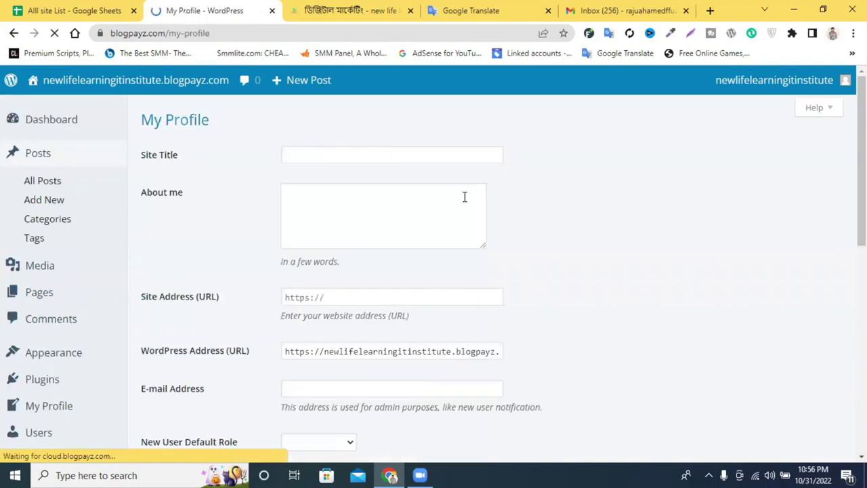
scroll(201, 201, "down", 2)
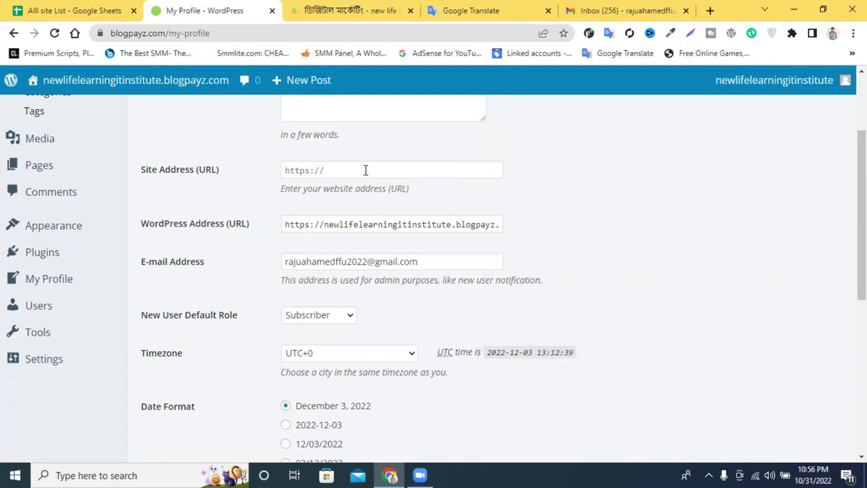
left_click(343, 170)
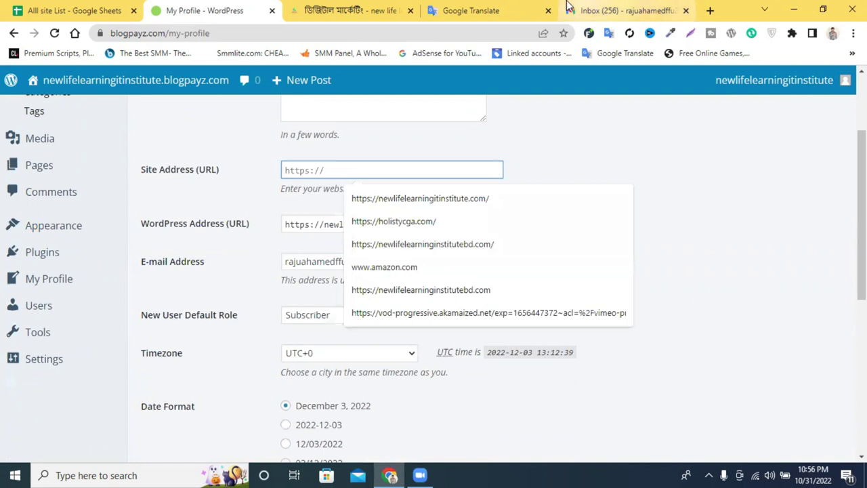
left_click(314, 19)
triple_click(297, 33)
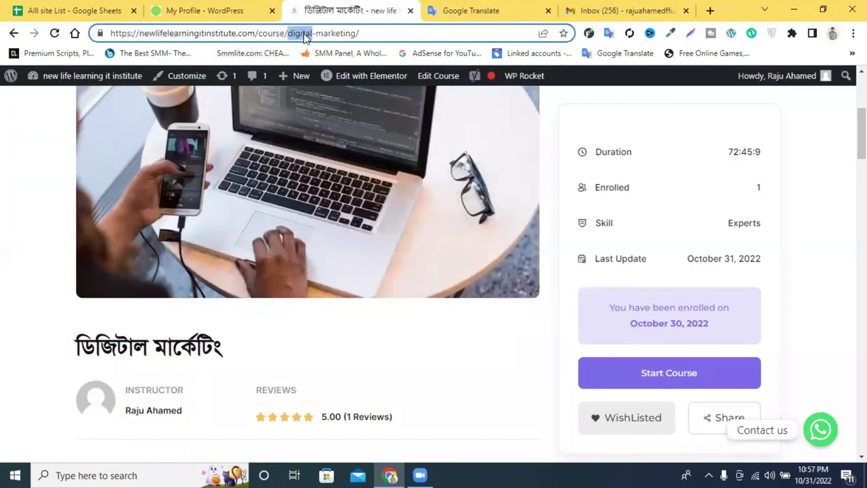
left_click(259, 33)
left_click_drag(255, 32, 110, 33)
key("ctrl+c")
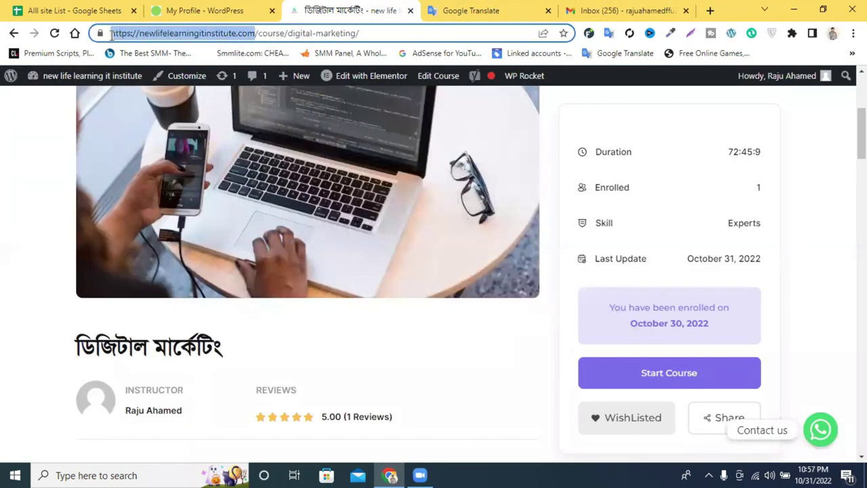
left_click(196, 10)
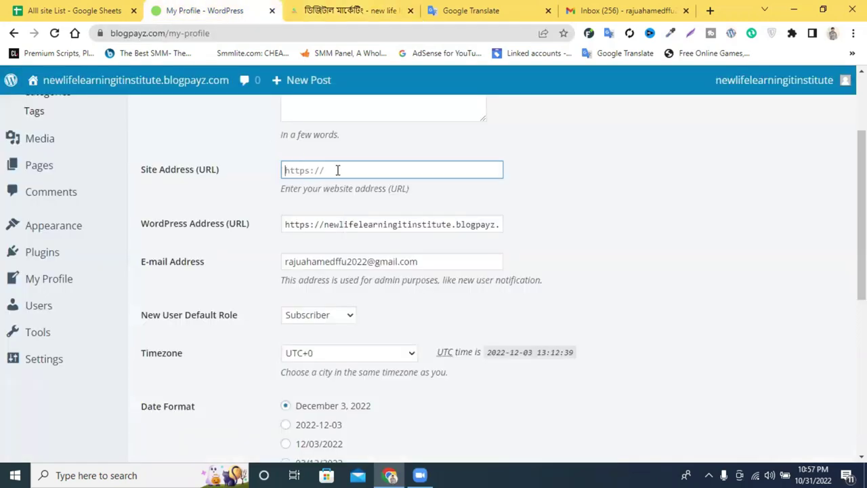
key("ctrl+v")
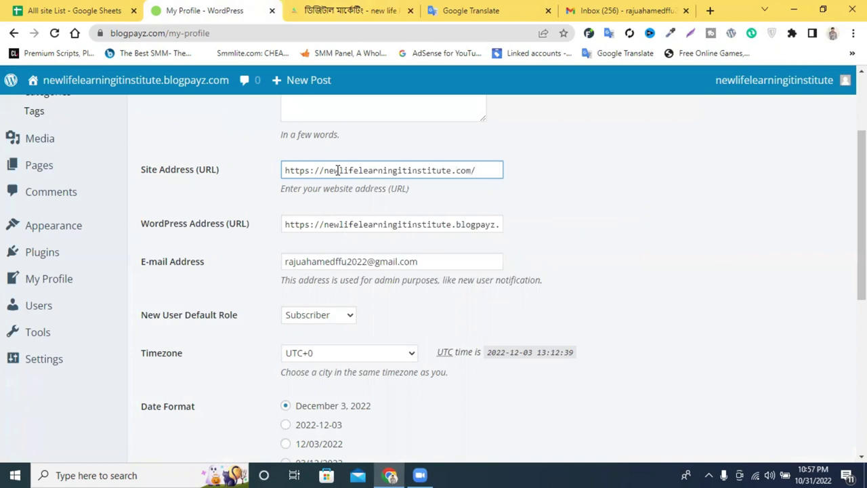
scroll(425, 184, "up", 1)
scroll(426, 184, "up", 2)
scroll(346, 172, "down", 4)
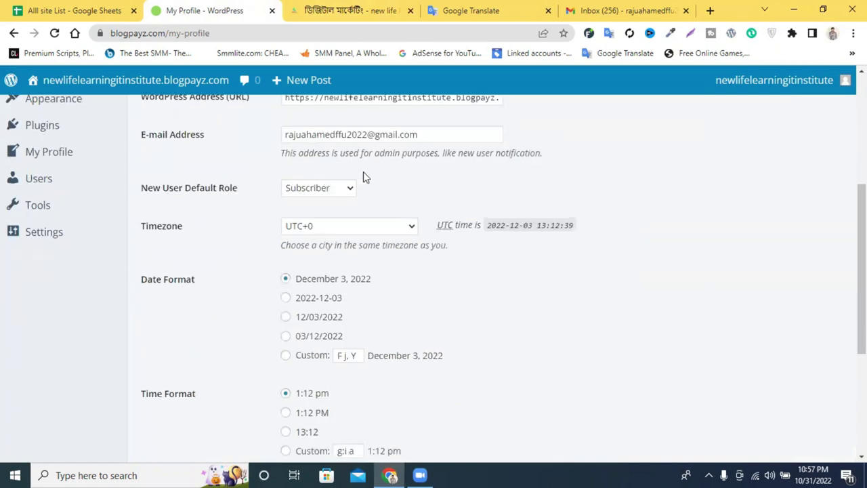
scroll(445, 147, "up", 2)
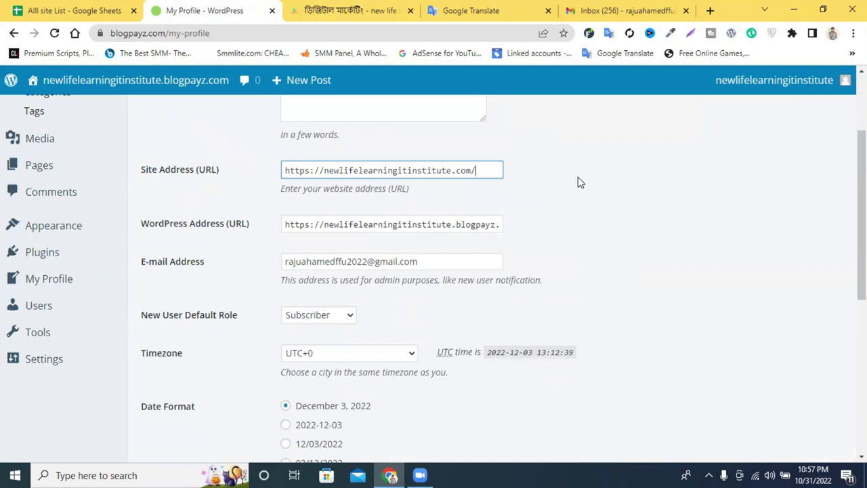
scroll(546, 225, "down", 2)
scroll(545, 225, "down", 4)
left_click(171, 356)
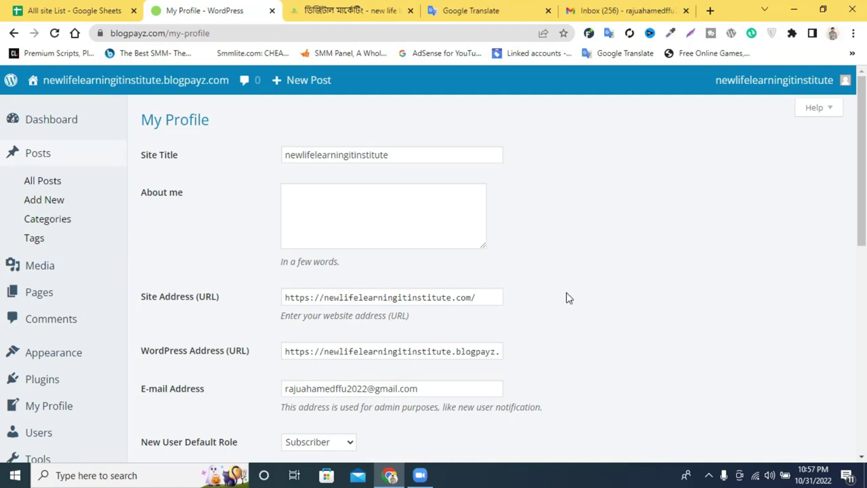
triple_click(445, 298)
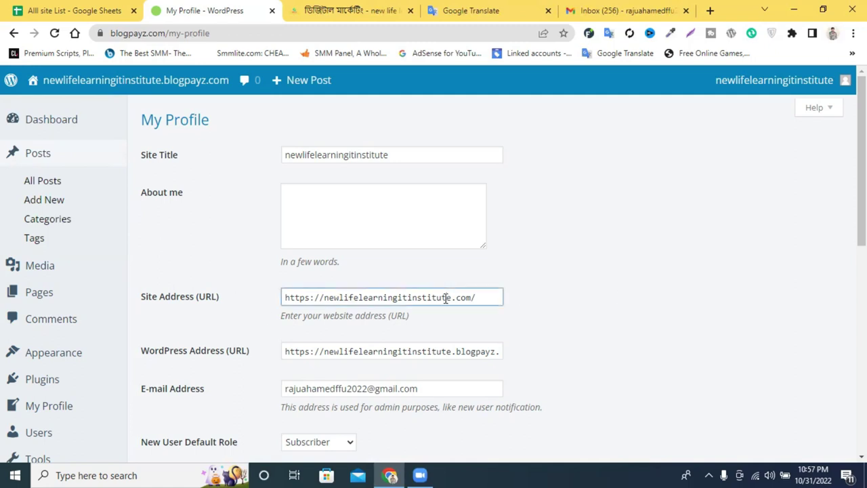
left_click(601, 178)
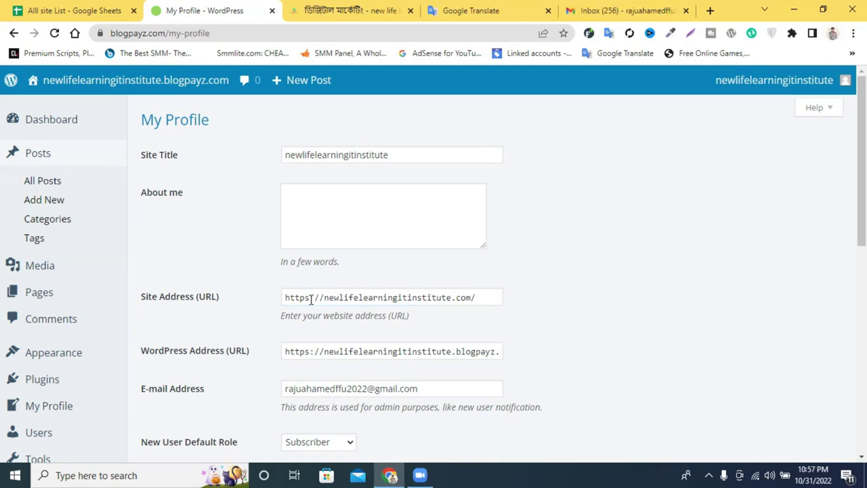
scroll(575, 275, "down", 2)
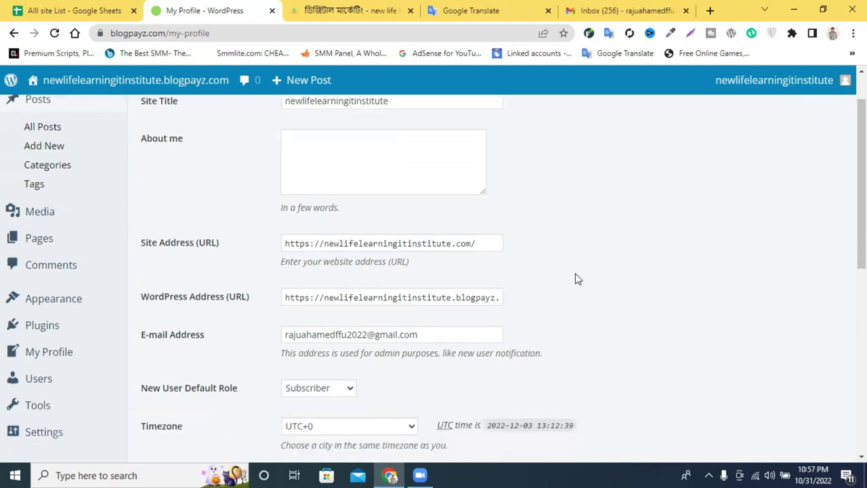
scroll(590, 263, "up", 2)
scroll(589, 264, "down", 1)
scroll(590, 263, "down", 2)
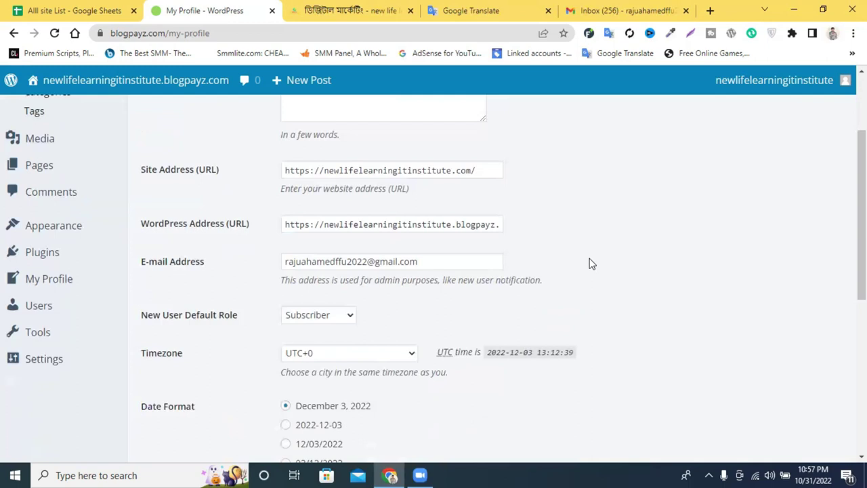
scroll(608, 246, "up", 2)
scroll(608, 246, "down", 2)
Open a blank new tab and select the WordPress profile's site address URL.
left_click(660, 10)
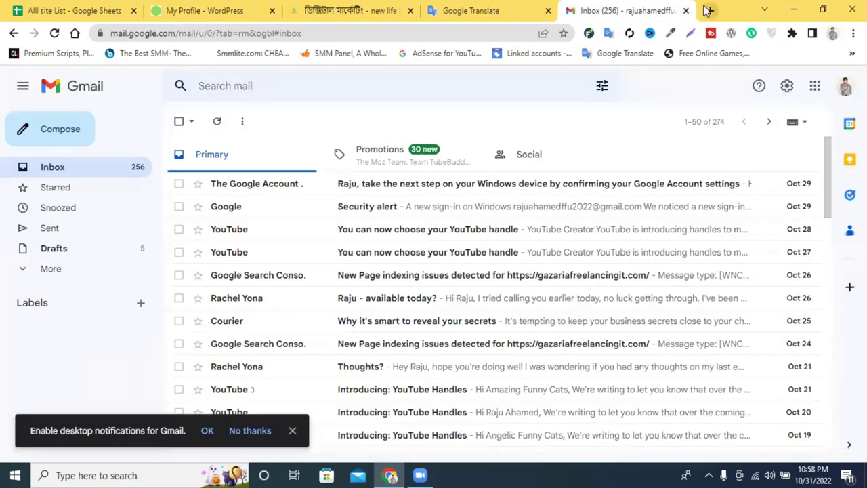
left_click(709, 10)
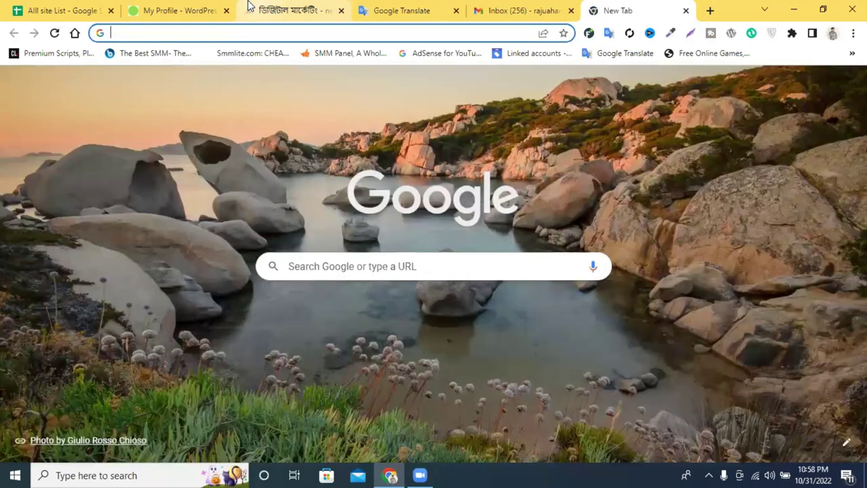
left_click(177, 10)
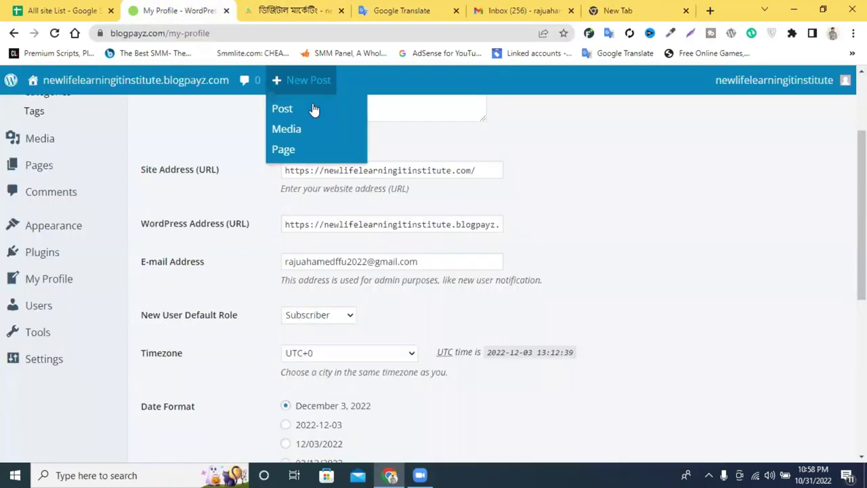
left_click_drag(285, 224, 504, 227)
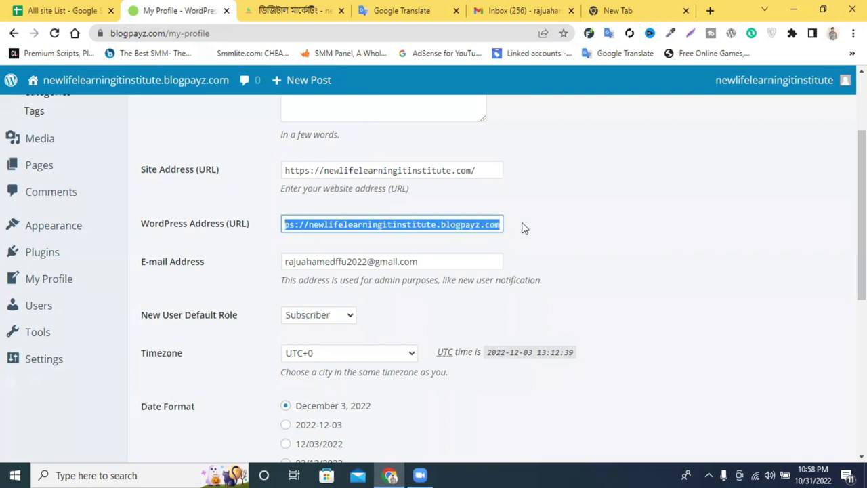
left_click(464, 158)
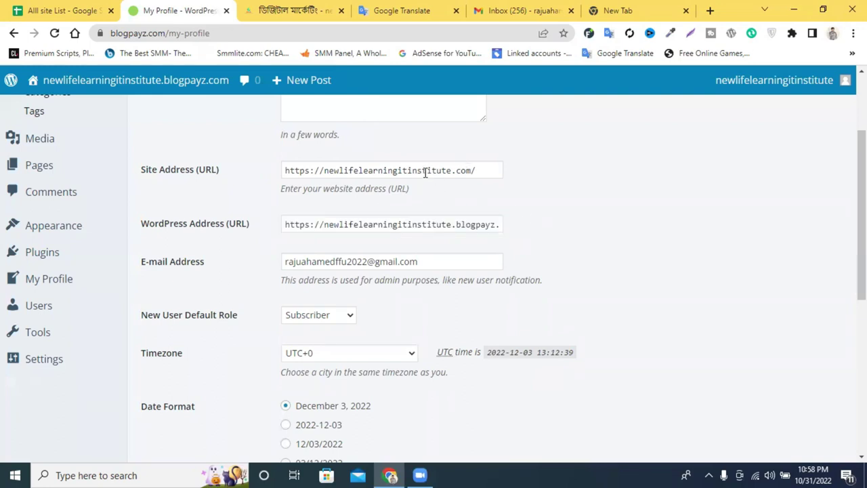
triple_click(424, 170)
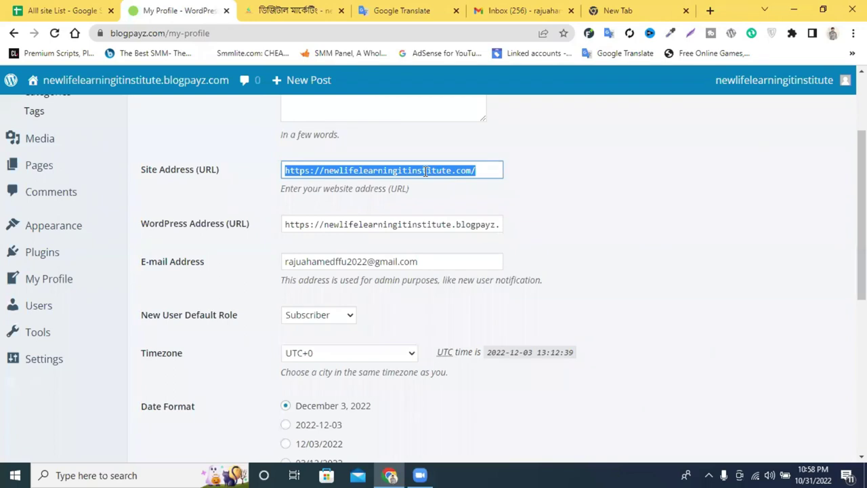
Launch Google Drive from the new tab's Google apps menu.
left_click(619, 10)
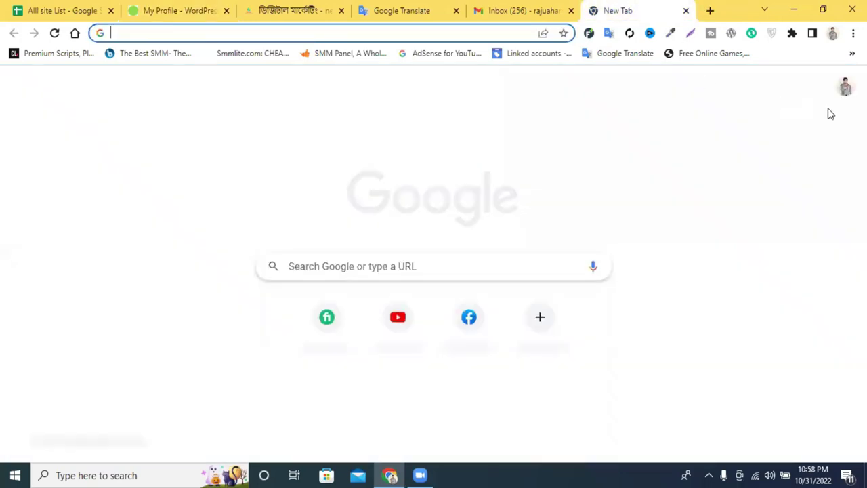
left_click(815, 86)
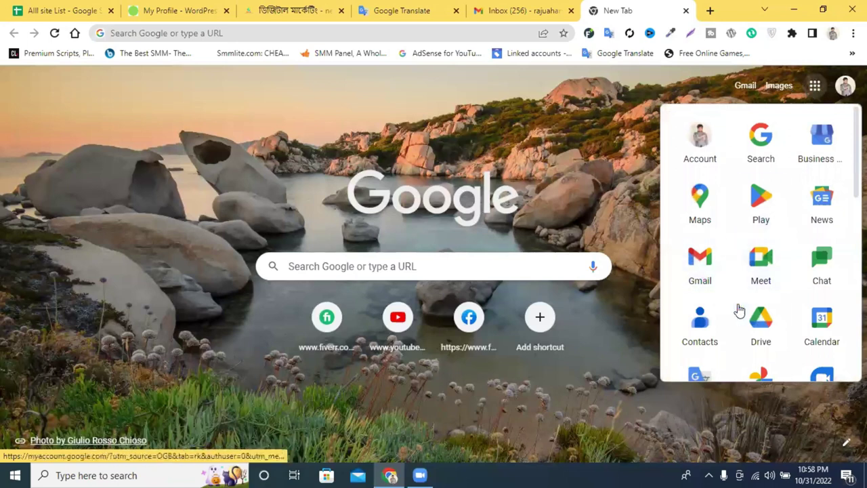
scroll(777, 313, "down", 1)
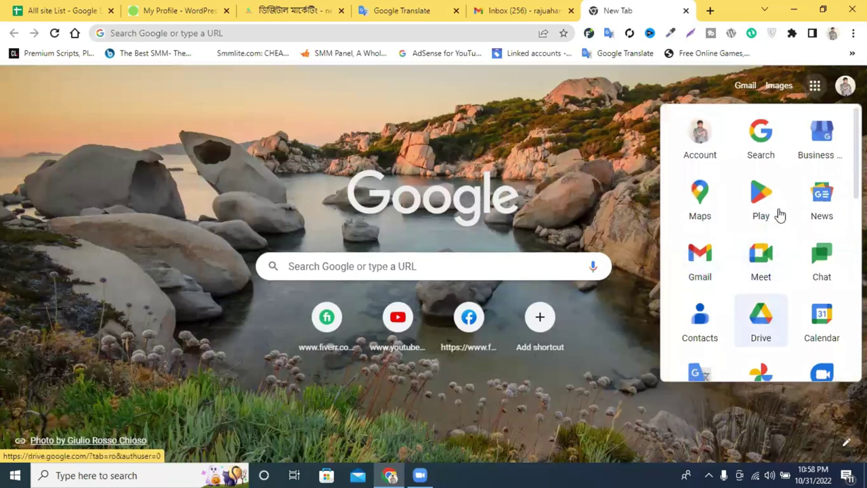
key("Escape")
left_click(820, 87)
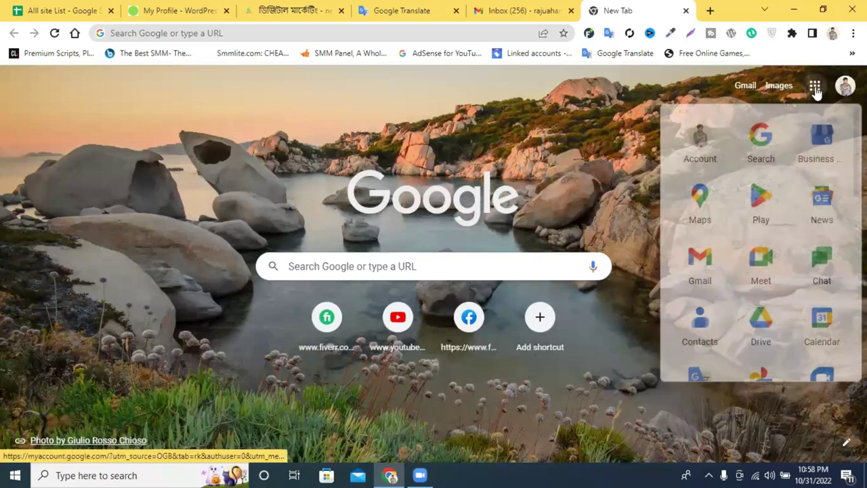
left_click(763, 332)
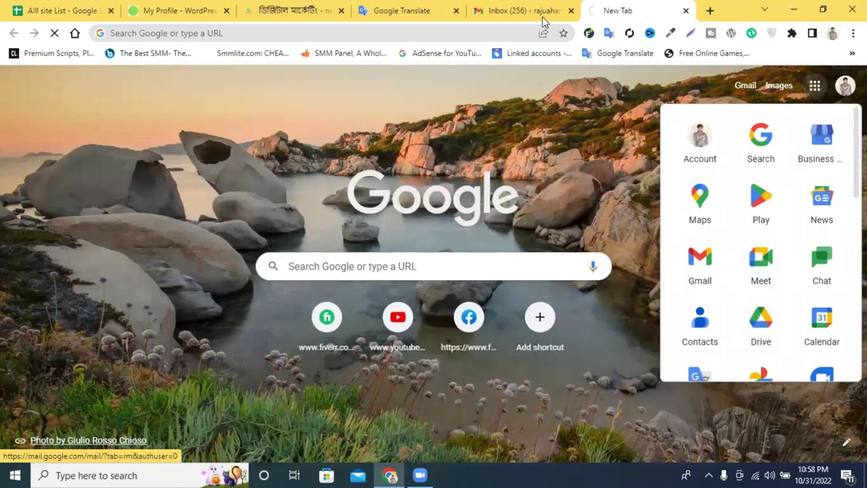
left_click(545, 12)
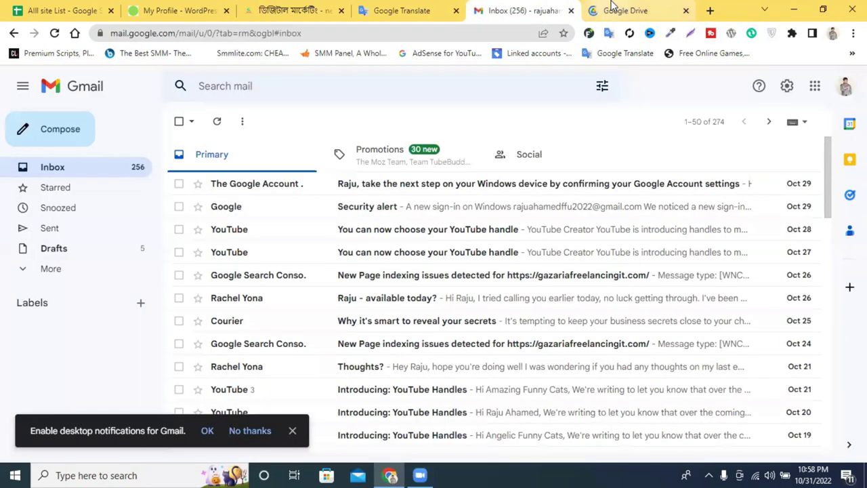
left_click(611, 10)
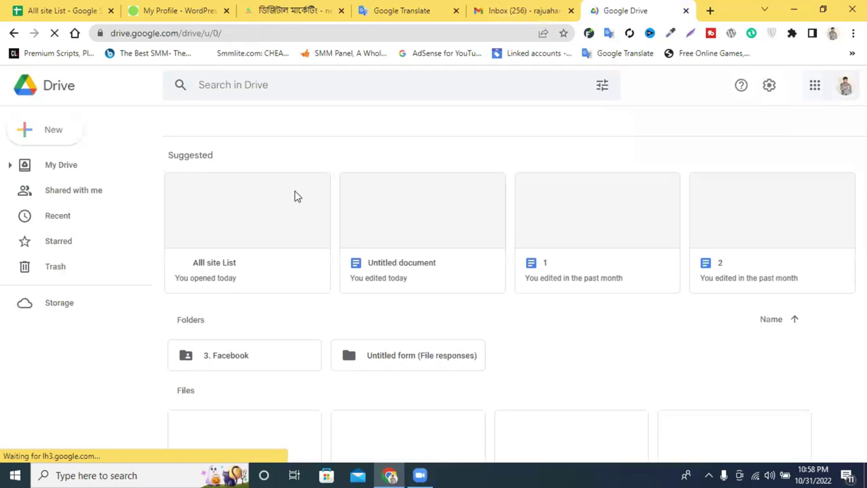
Create a new Google Sheets spreadsheet from Drive's New menu and switch to it.
left_click(37, 135)
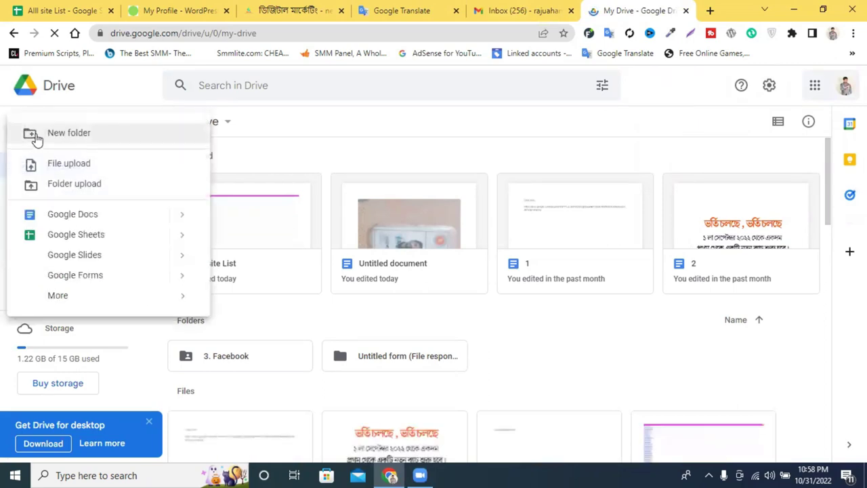
left_click(77, 237)
left_click(546, 10)
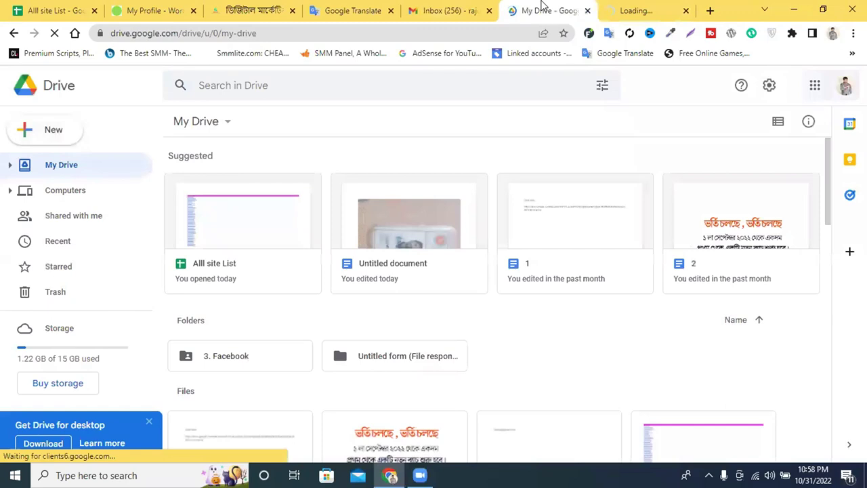
left_click(648, 10)
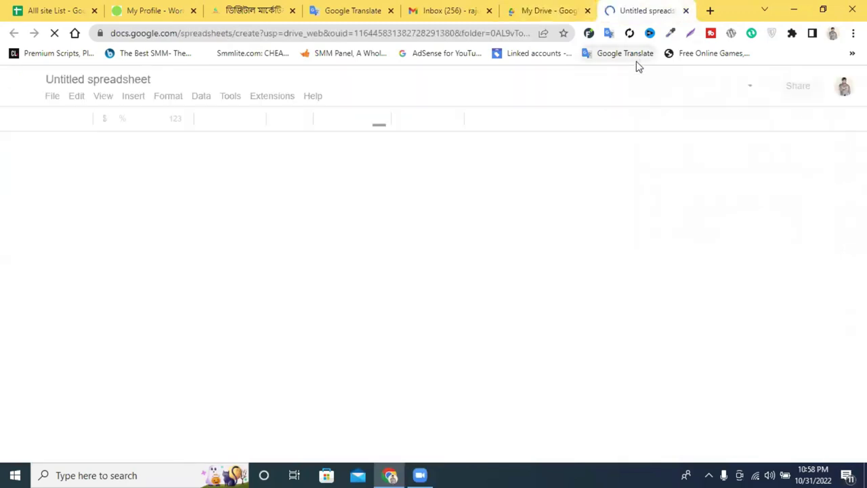
Replace the 'Untitled spreadsheet' title with a short personal name.
left_click(118, 80)
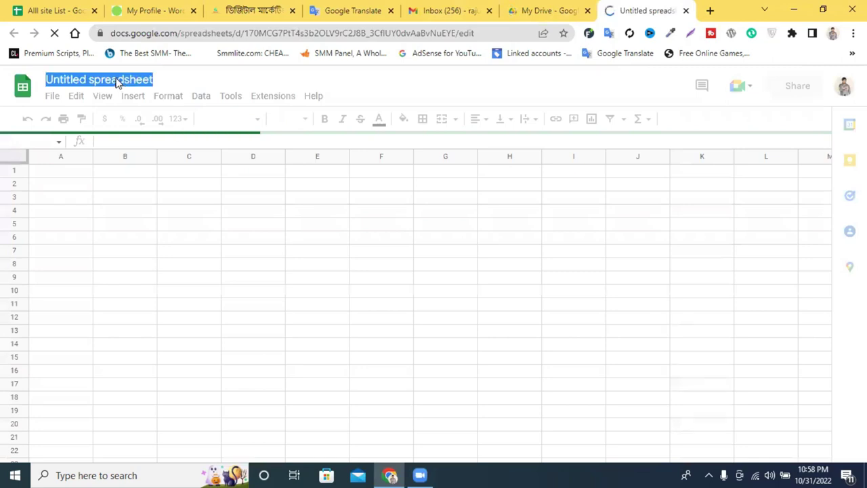
left_click(110, 80)
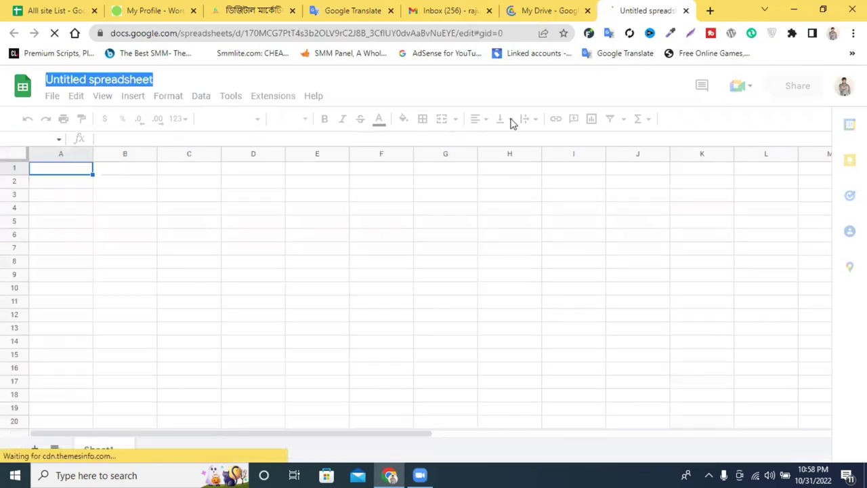
double_click(117, 80)
left_click(116, 80)
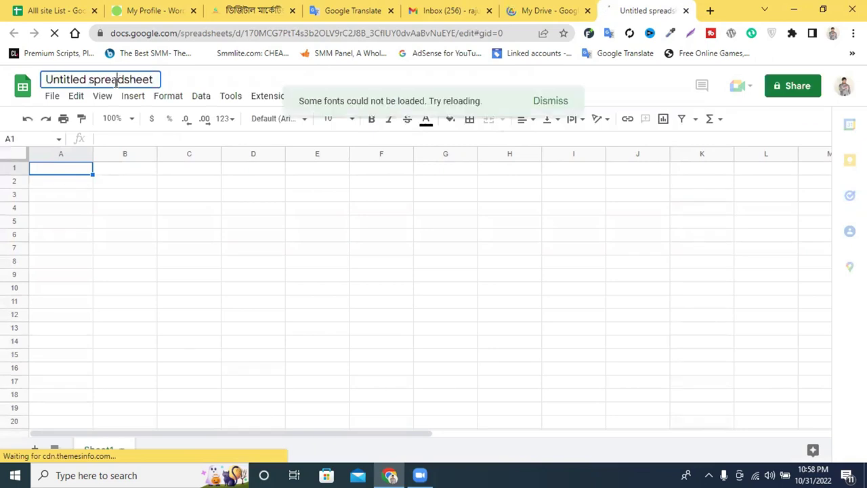
triple_click(116, 80)
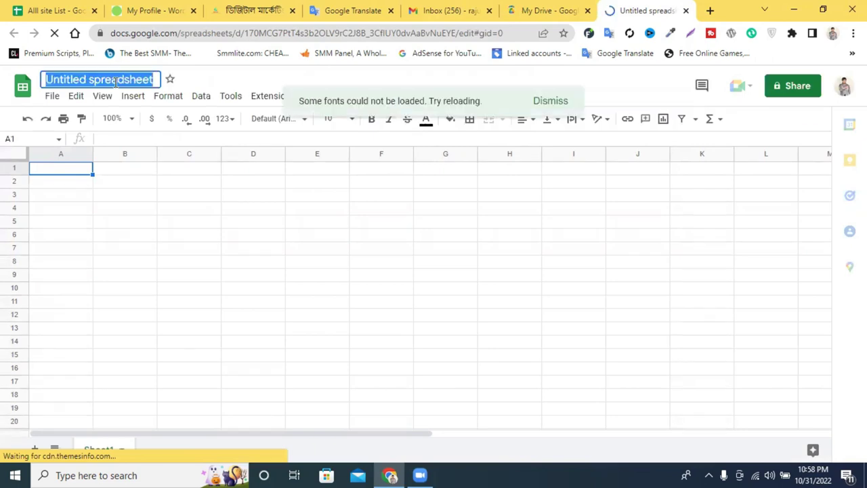
type("monir ")
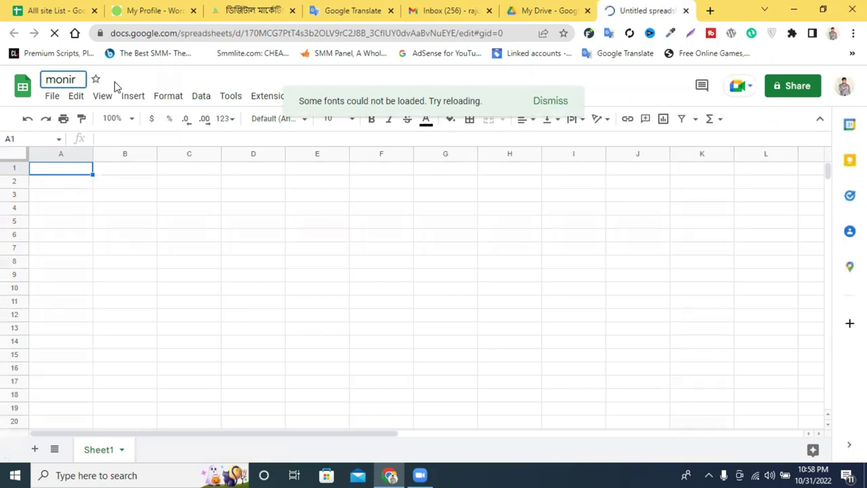
type(": pro")
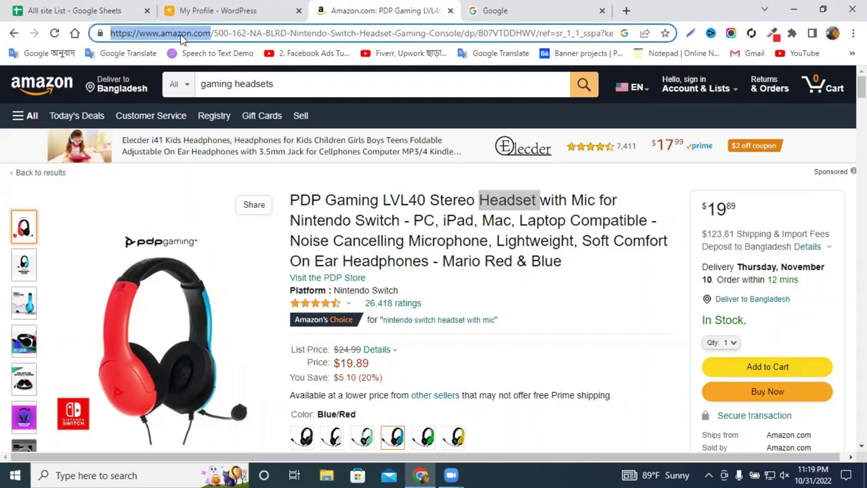
left_click(244, 10)
left_click(341, 171)
type("https://www.amazon.com/")
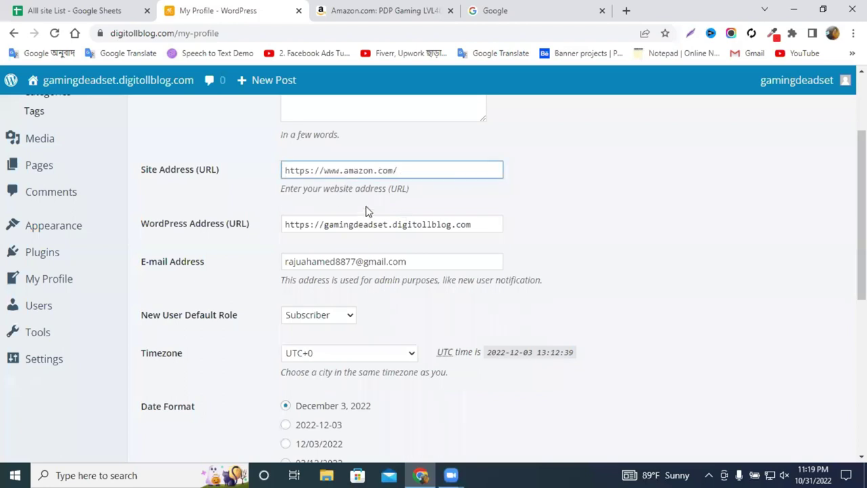
scroll(390, 213, "down", 1)
scroll(365, 230, "down", 3)
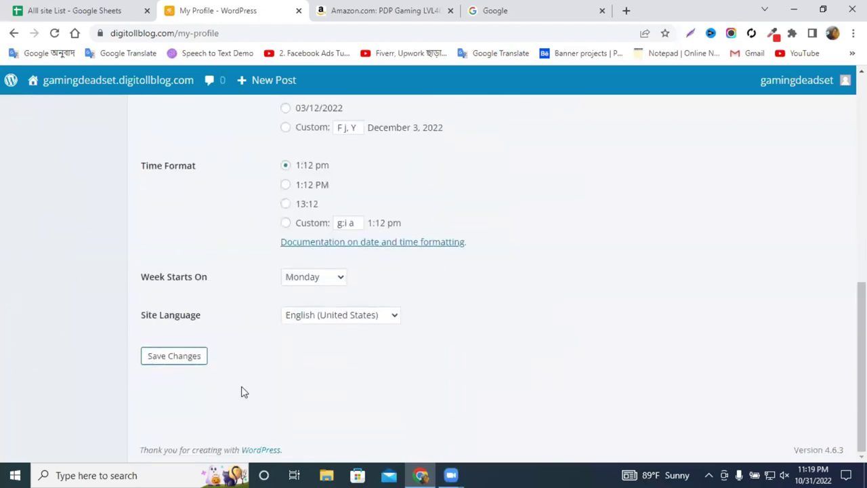
left_click(187, 361)
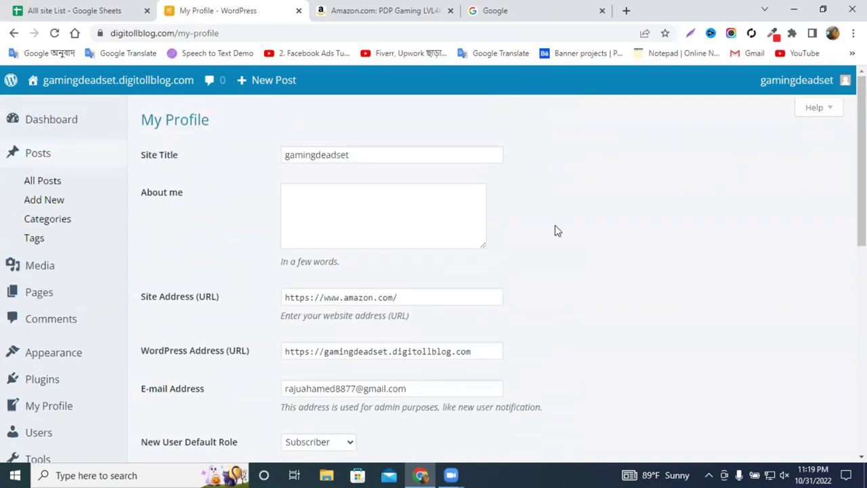
left_click(542, 10)
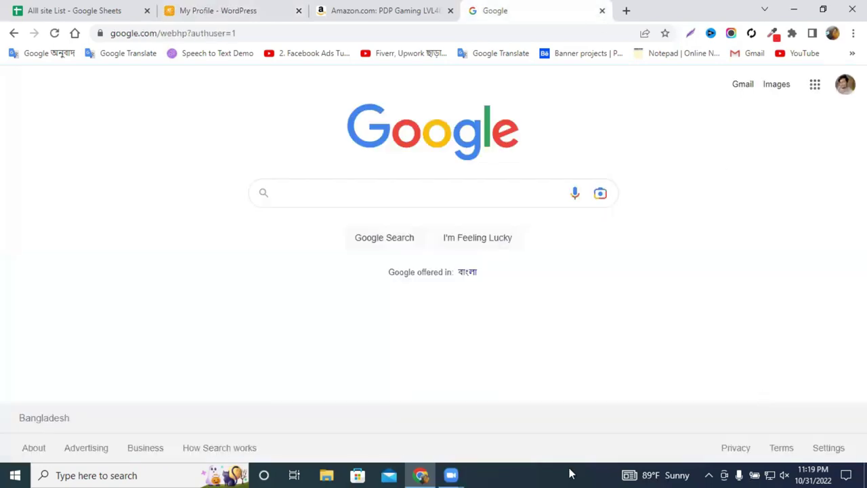
Open Google Drive from the apps menu and create a blank Google Sheets spreadsheet.
left_click(815, 85)
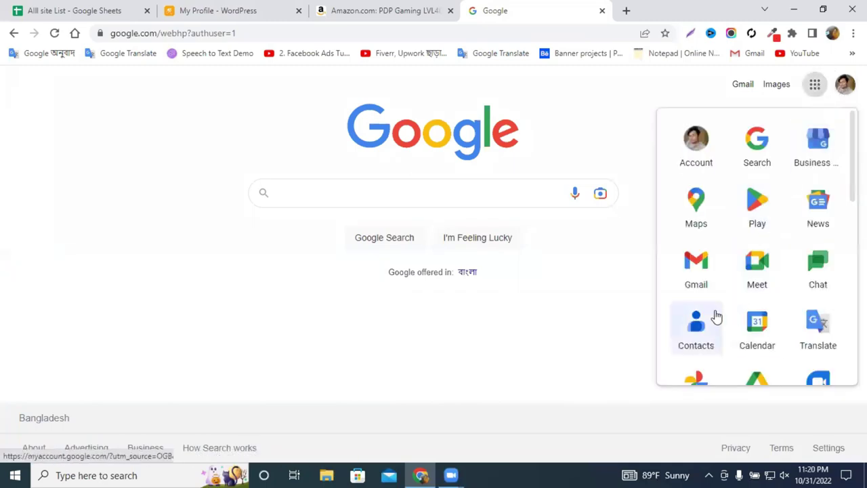
left_click(754, 374)
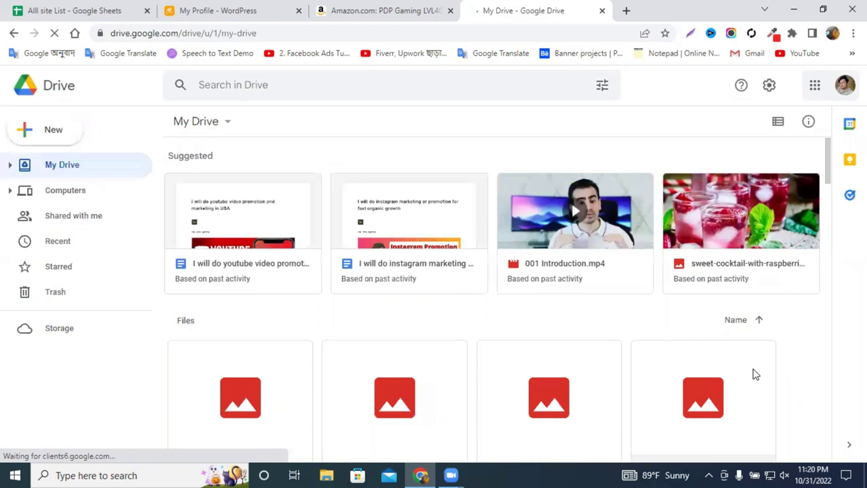
left_click(49, 139)
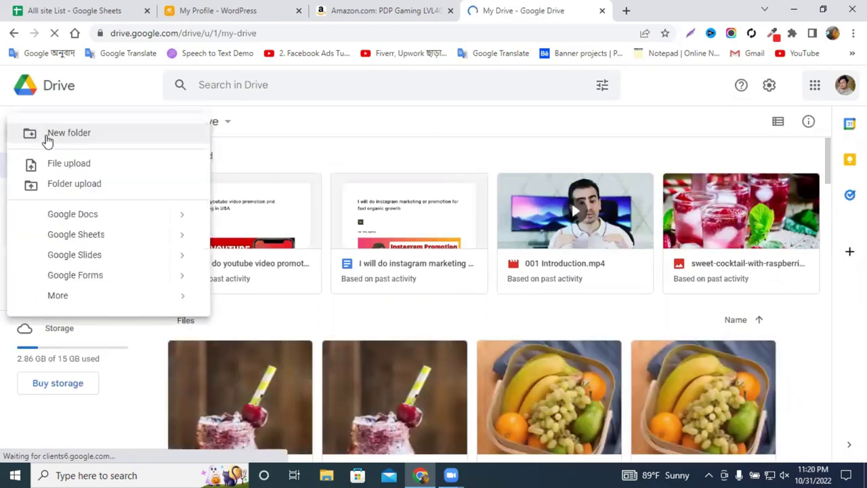
left_click(92, 234)
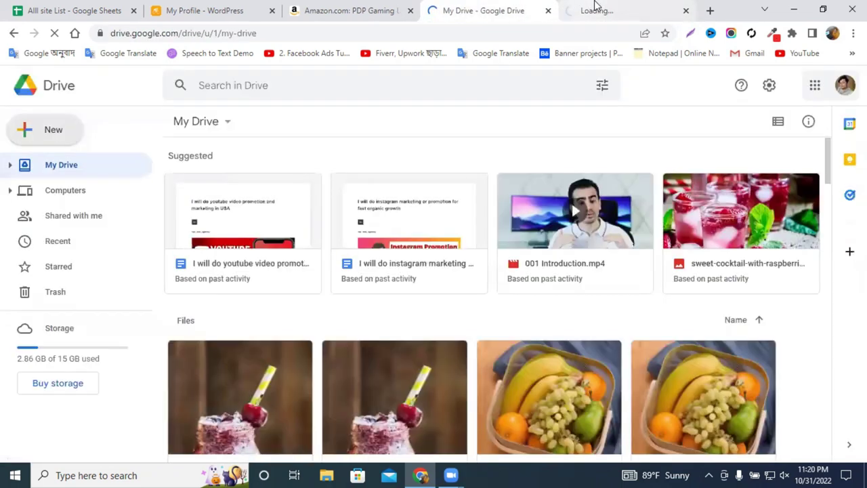
left_click(636, 8)
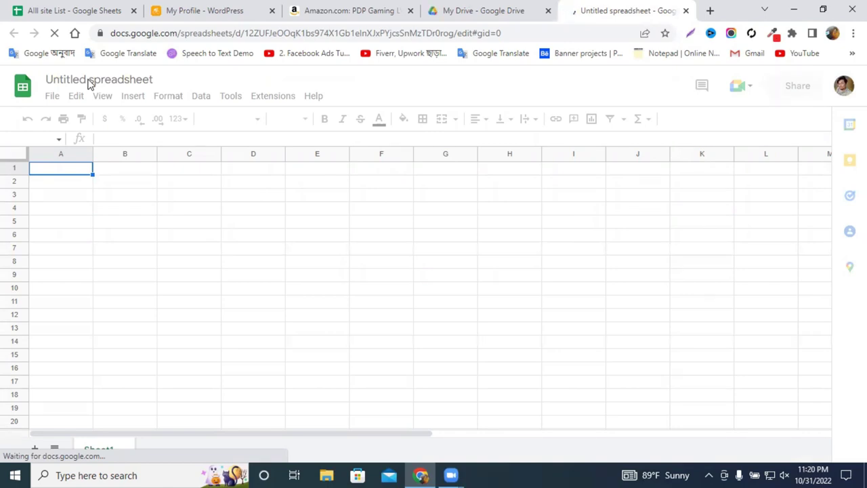
Title the spreadsheet 'amazon profile backlinks' and drag column A narrower.
left_click(337, 8)
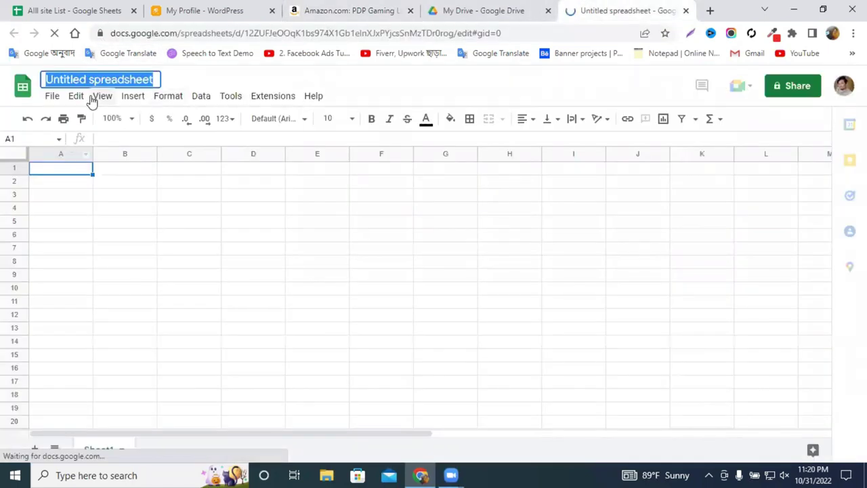
type("amazon")
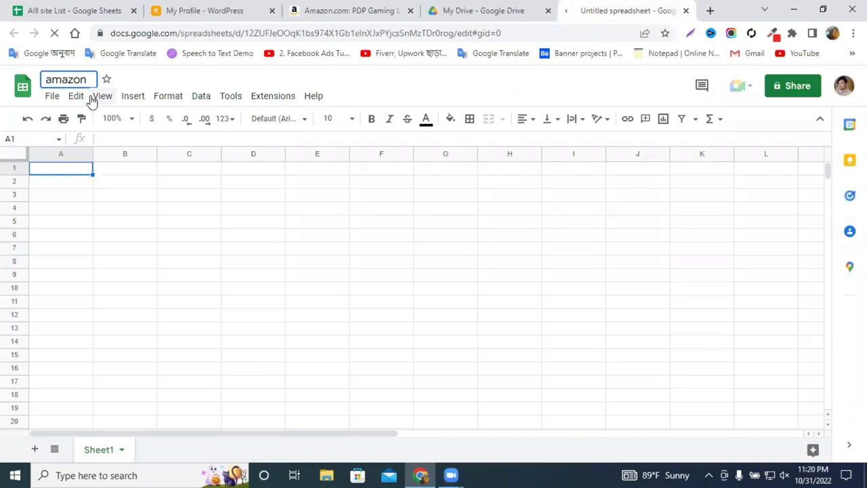
type(" prof")
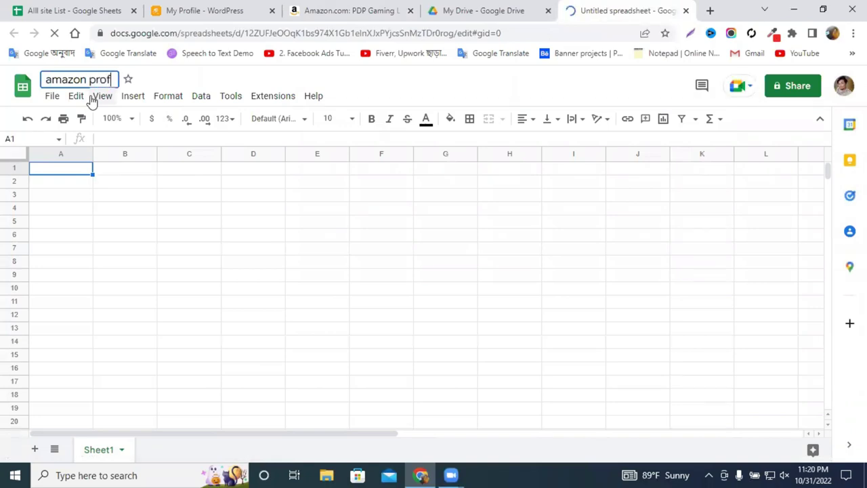
type("ile ba")
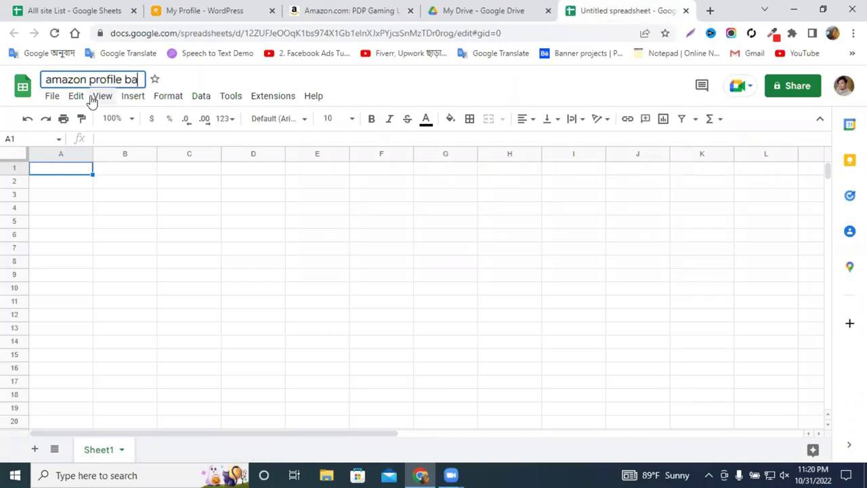
type("cklinm")
key("BackSpace")
type("k")
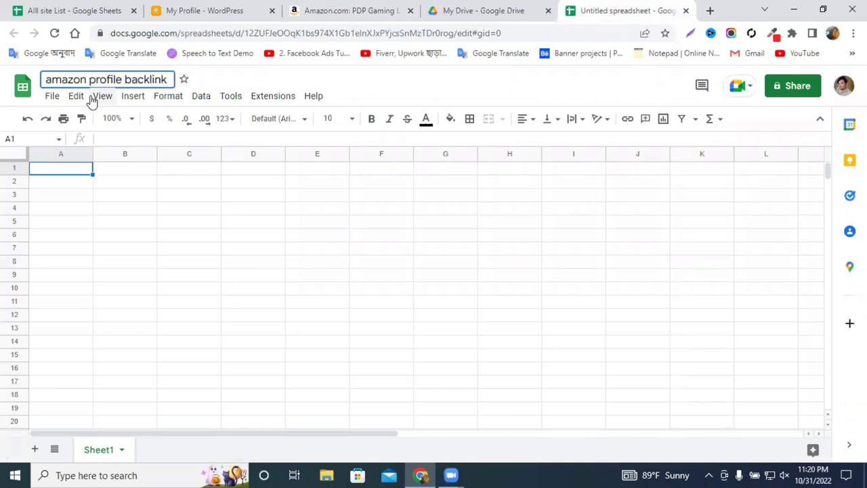
type("s")
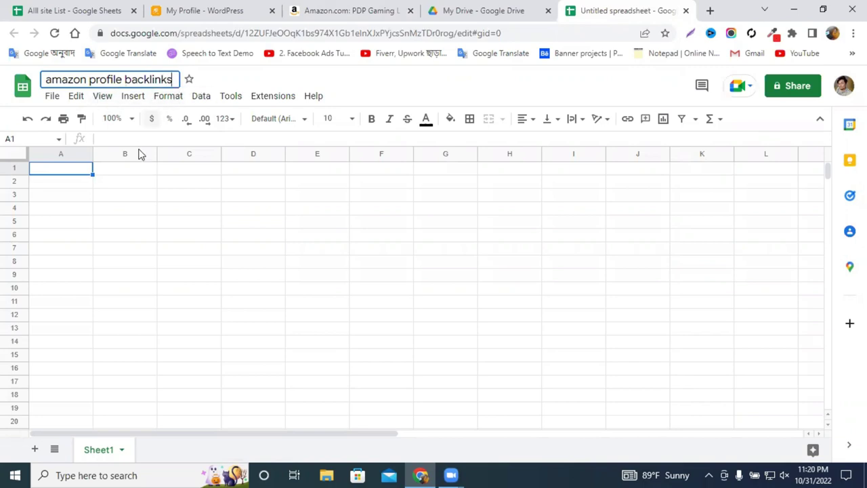
left_click_drag(93, 153, 66, 153)
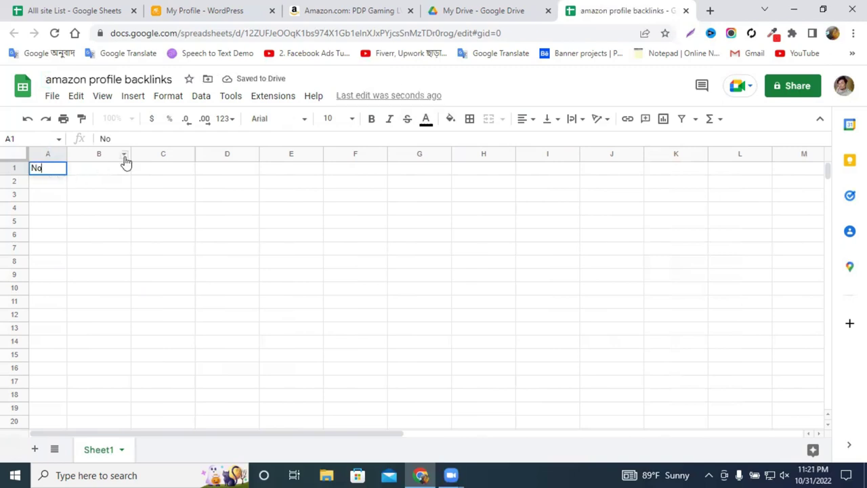
Widen columns B and C and enter headers 'Profile Backlinks site' and 'Screenshot Link'.
left_click_drag(129, 153, 187, 154)
left_click(100, 168)
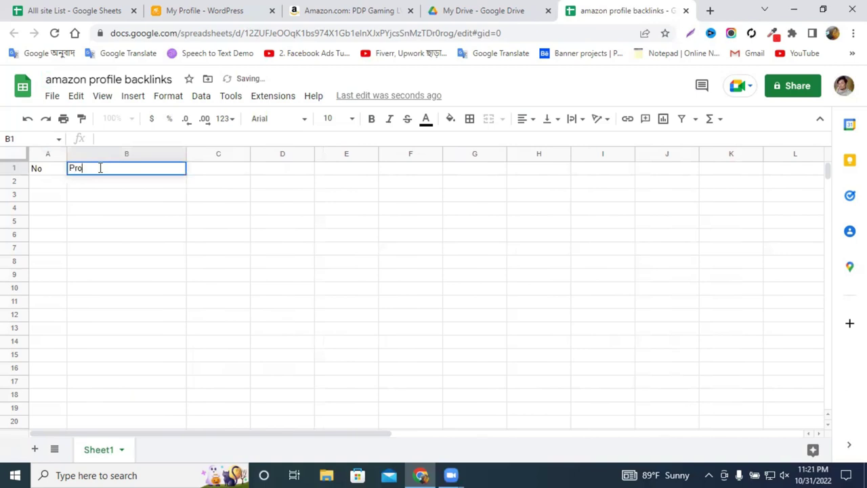
type("Profile")
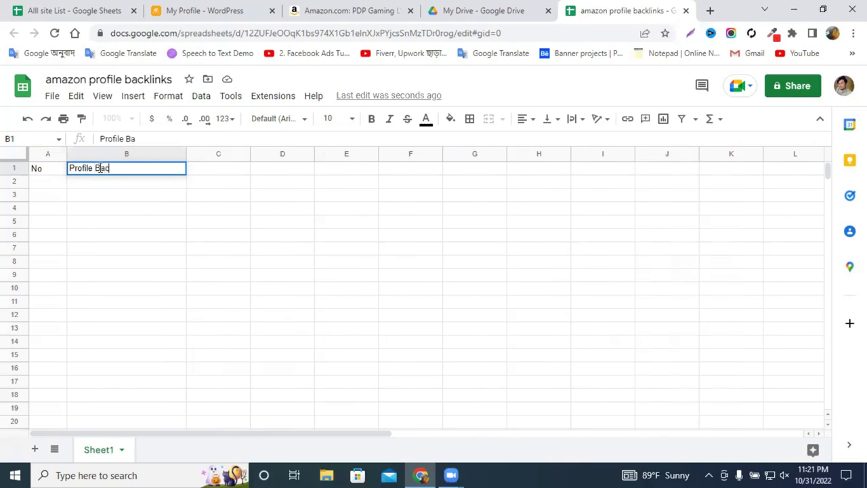
type("Backlinks site")
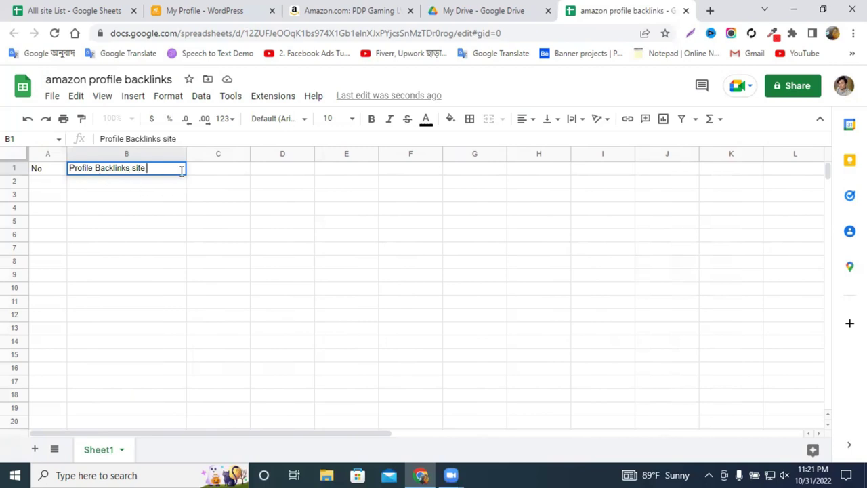
left_click(137, 172)
left_click_drag(250, 154, 305, 153)
left_click(230, 170)
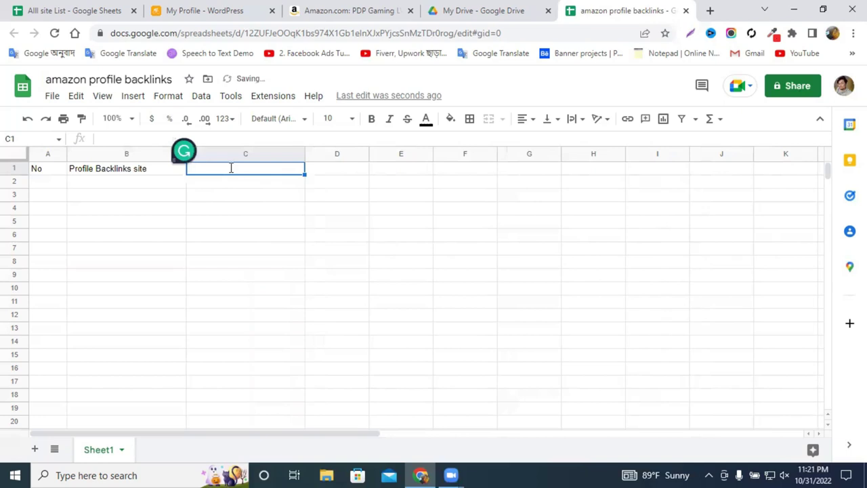
type("Screens")
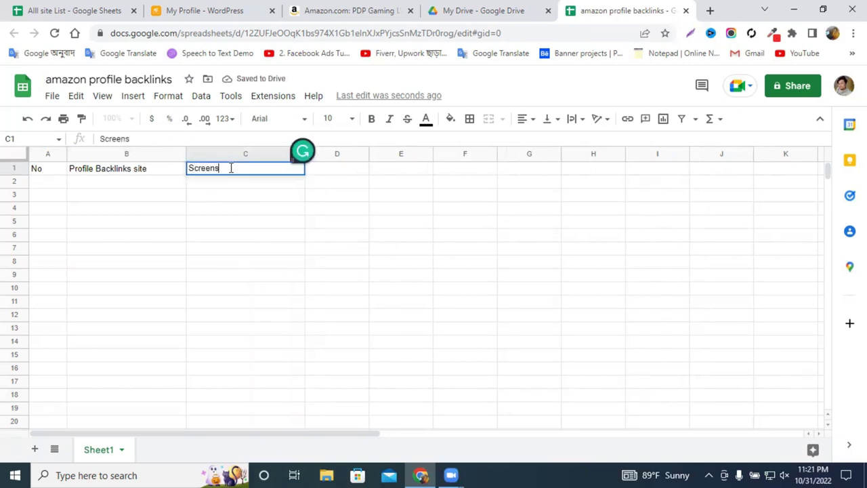
type("hot Link")
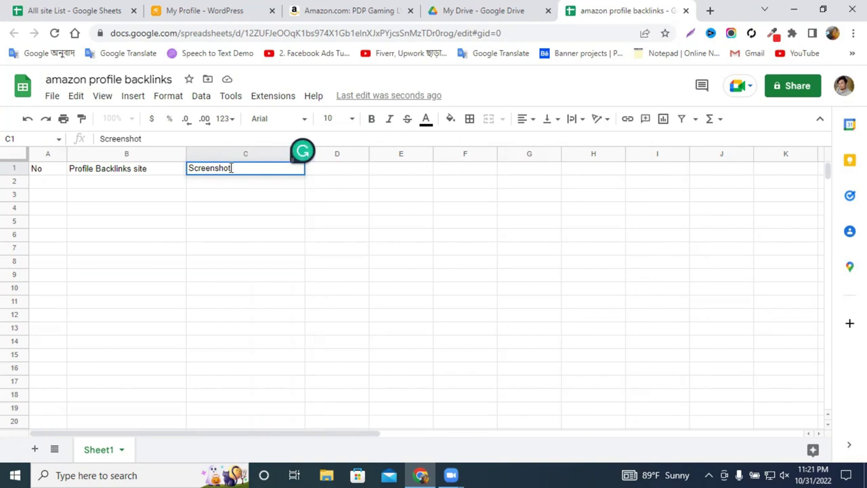
Enter headers Live Link, DA and PA, widening columns D and E, then select row 1 for 14-point text.
left_click_drag(367, 153, 629, 153)
left_click(375, 171)
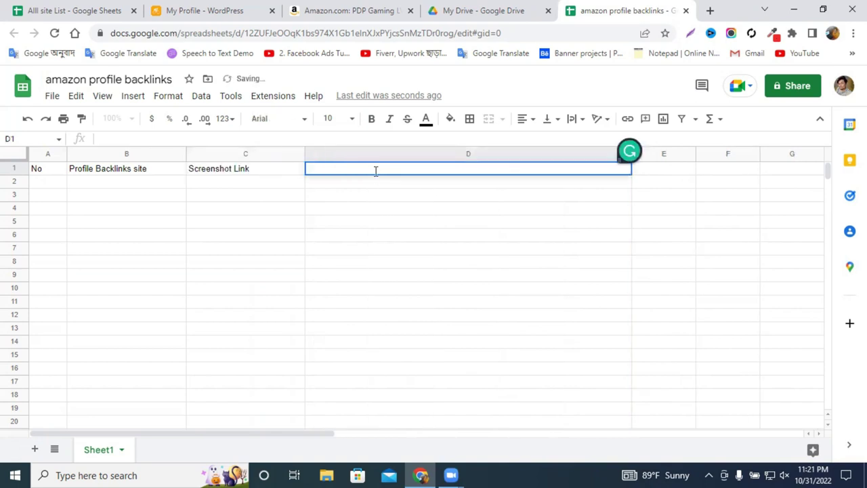
type("Live Link")
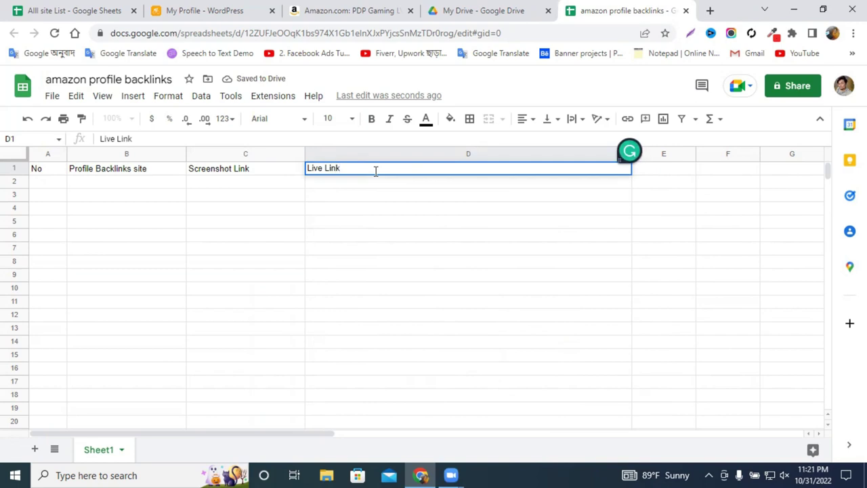
key("Return")
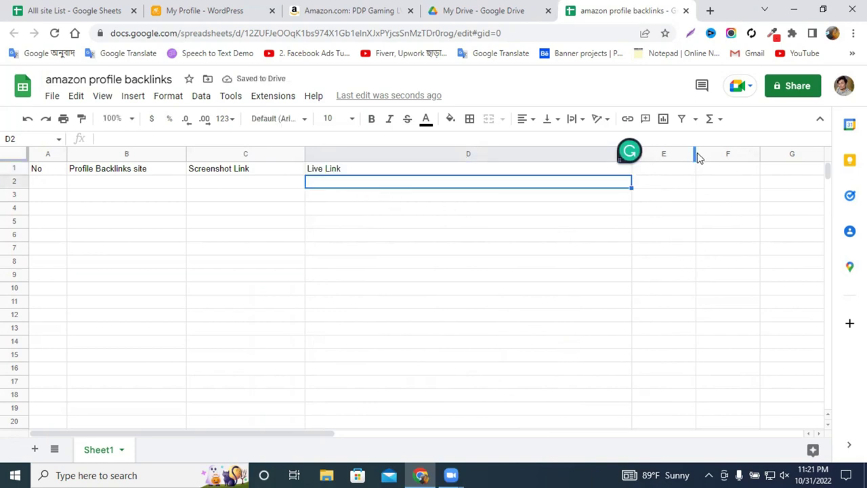
left_click_drag(698, 155, 708, 155)
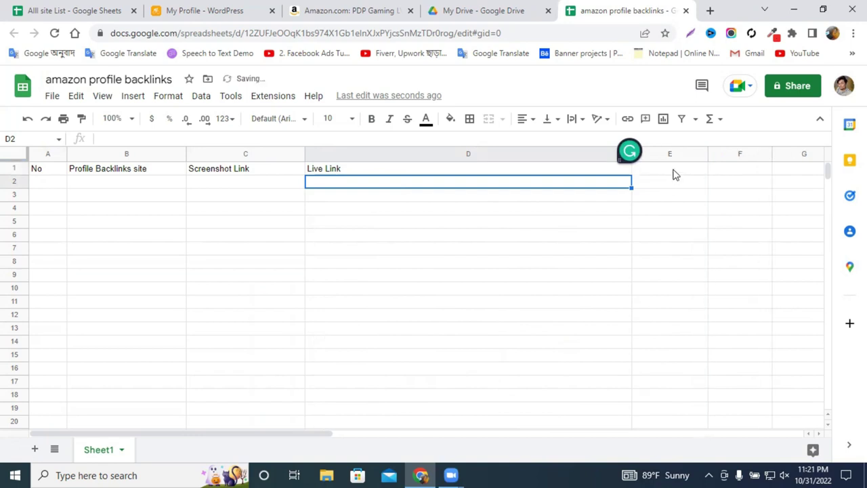
left_click(674, 169)
type("DA")
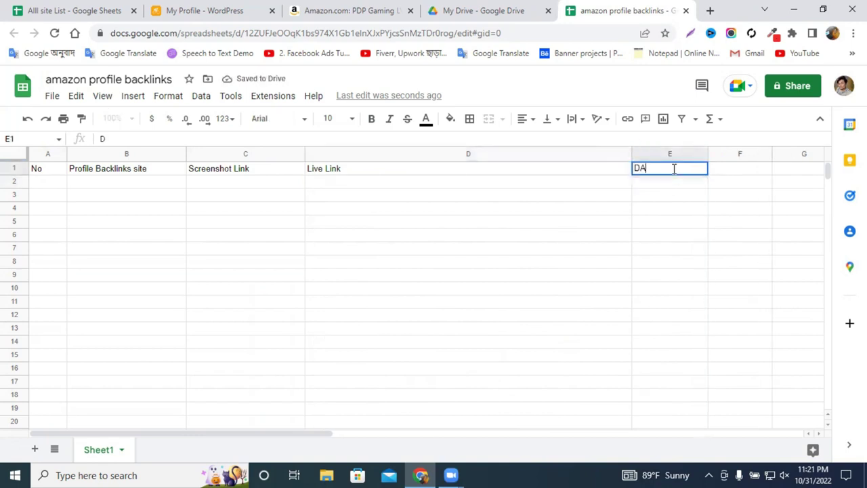
left_click(734, 169)
double_click(734, 168)
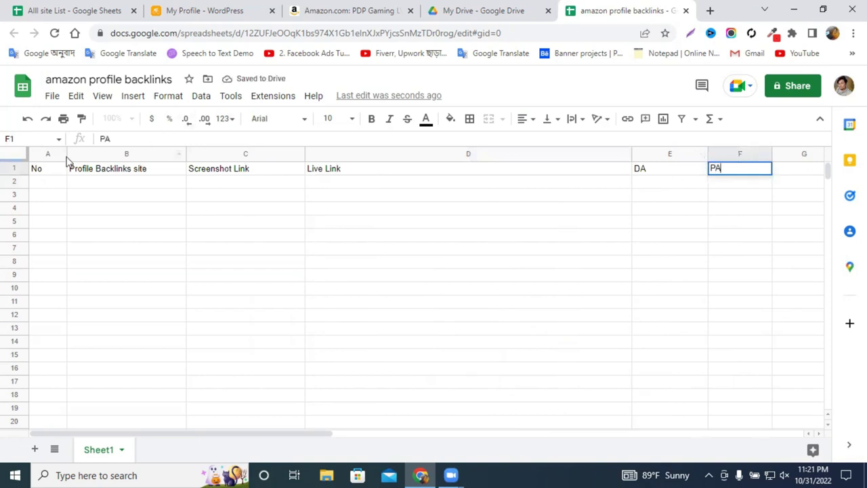
left_click(15, 168)
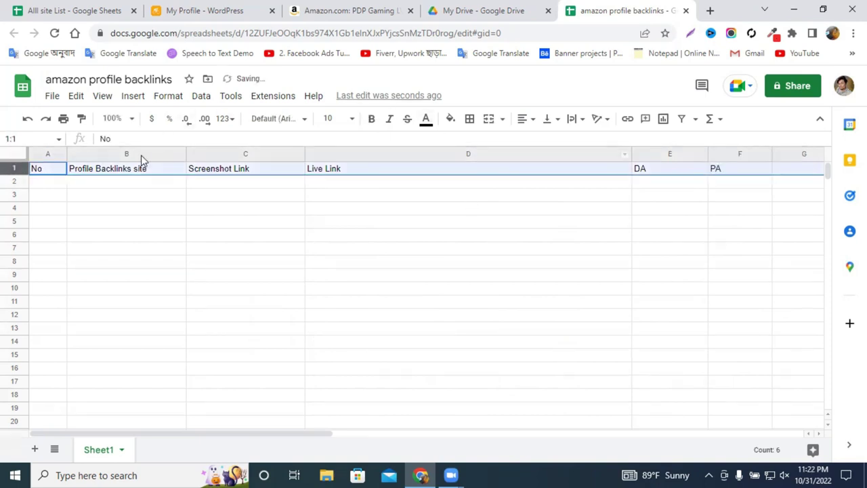
left_click(350, 118)
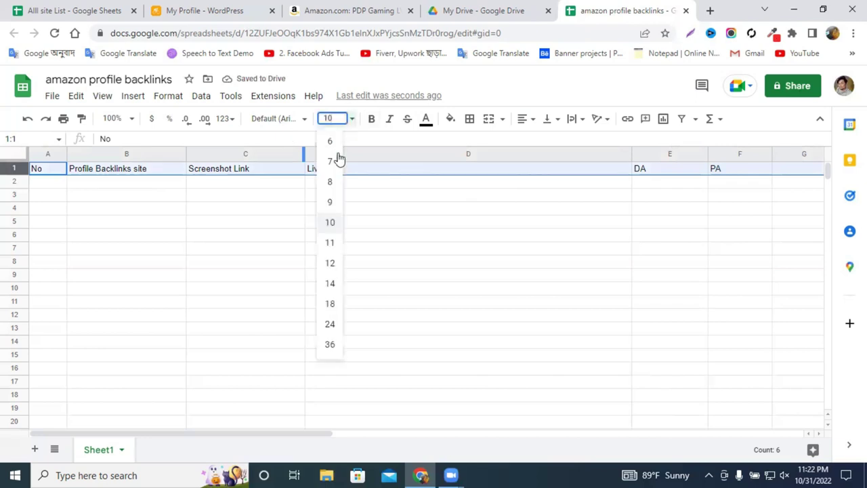
Widen column B and center-align the header row text.
left_click(329, 284)
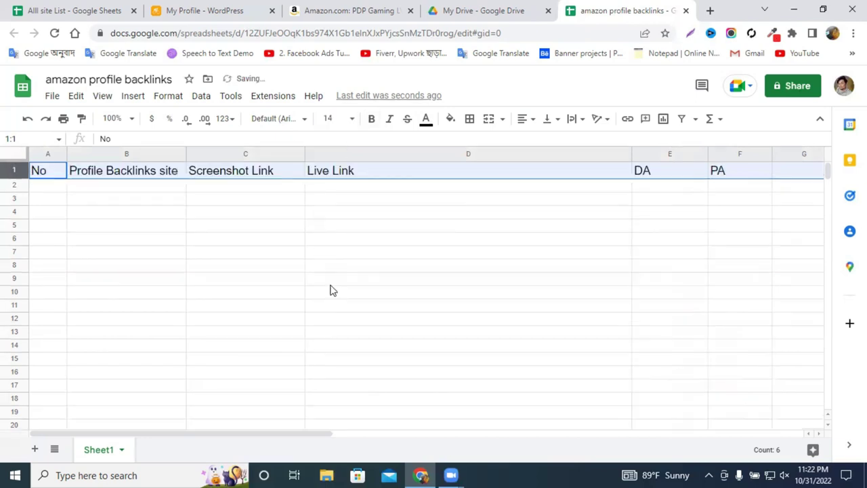
left_click_drag(185, 150, 210, 152)
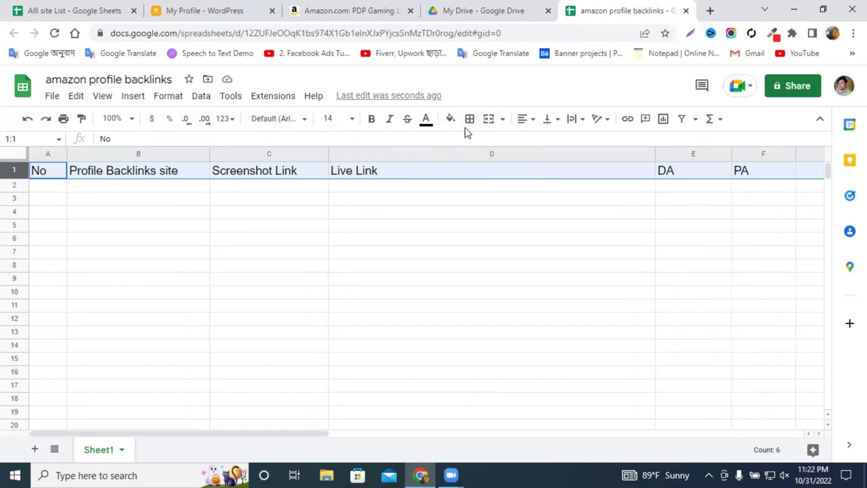
left_click(525, 127)
left_click(541, 143)
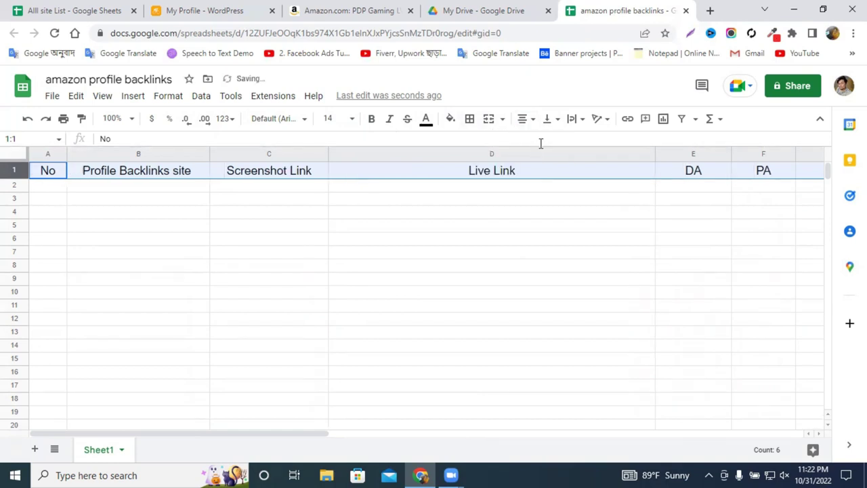
Fill header row 1 orange, then begin editing cell A2.
left_click(285, 242)
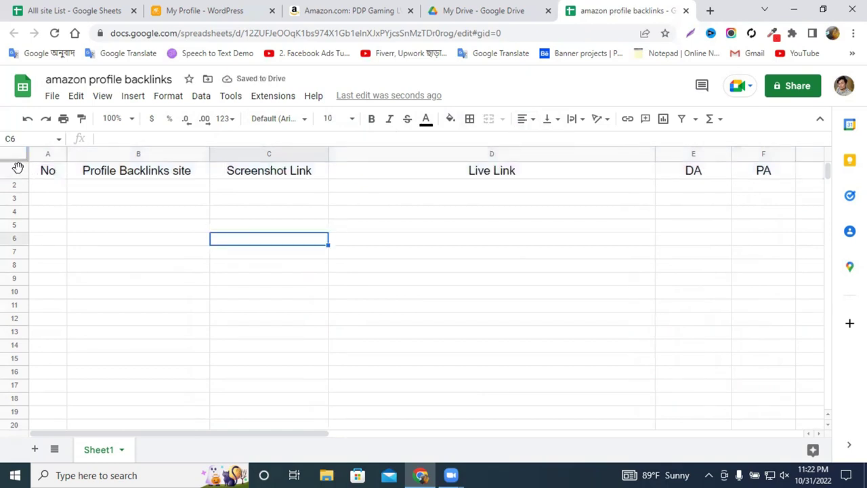
left_click(17, 167)
left_click(448, 120)
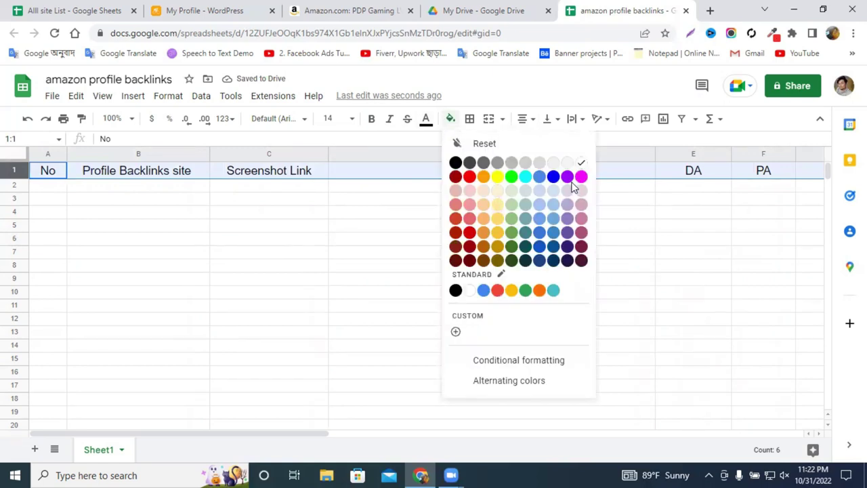
left_click(483, 177)
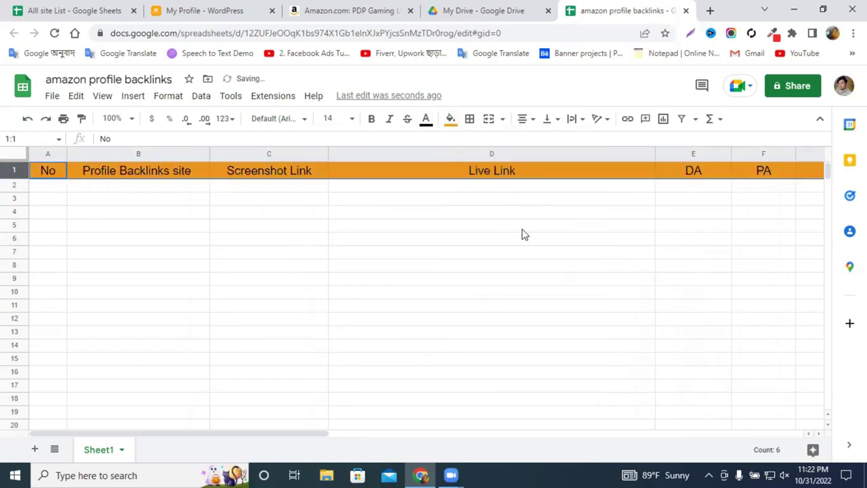
double_click(493, 225)
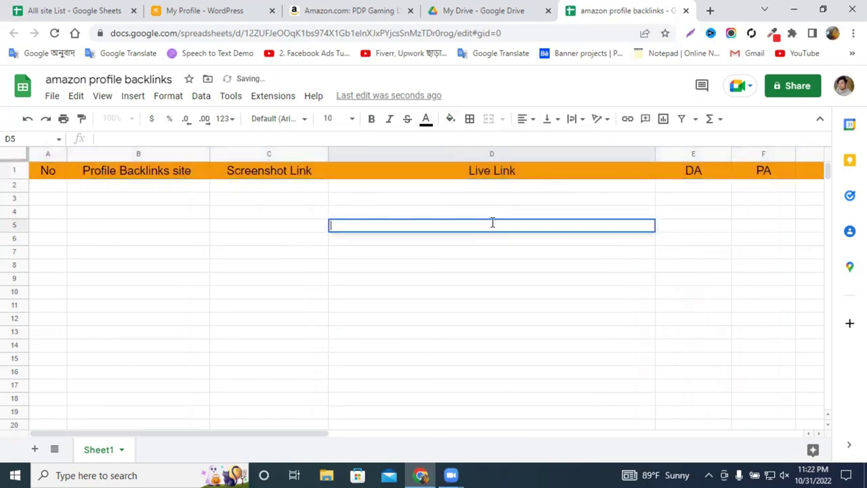
left_click(97, 258)
double_click(46, 187)
Number the rows in column A, starting with 1 and 2 in A2 and A3.
type("1")
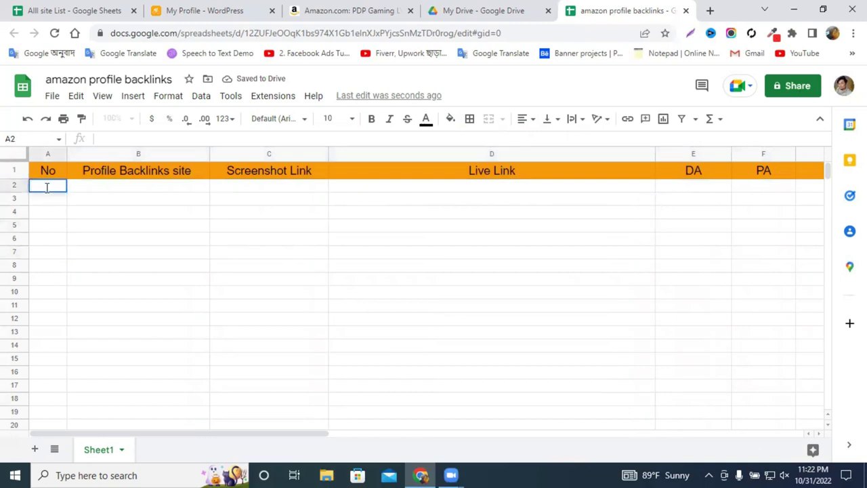
double_click(57, 199)
type("2")
left_click(126, 211)
left_click_drag(61, 185, 66, 437)
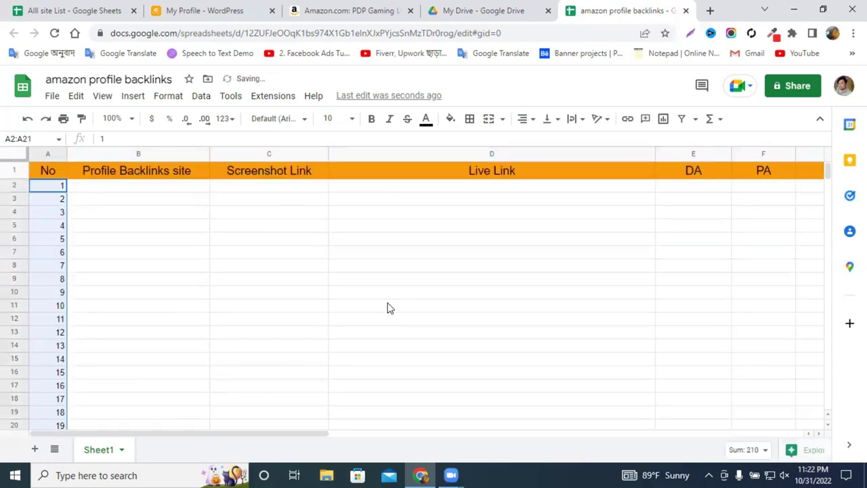
left_click(389, 306)
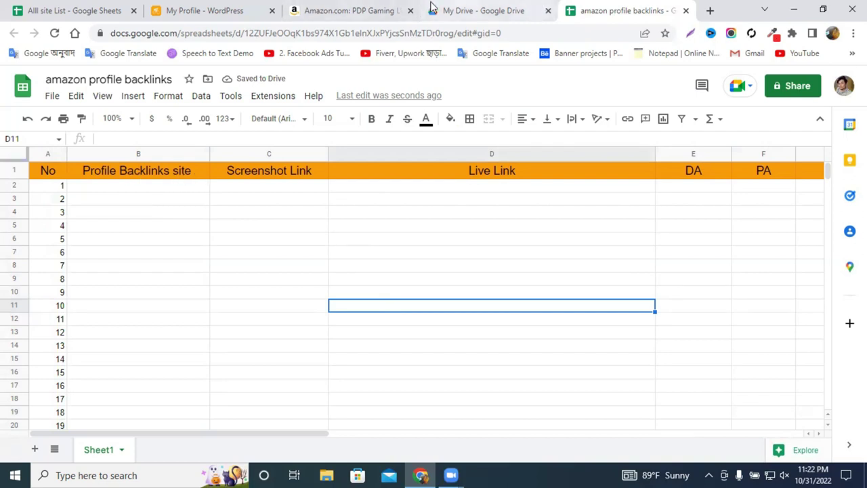
left_click(212, 14)
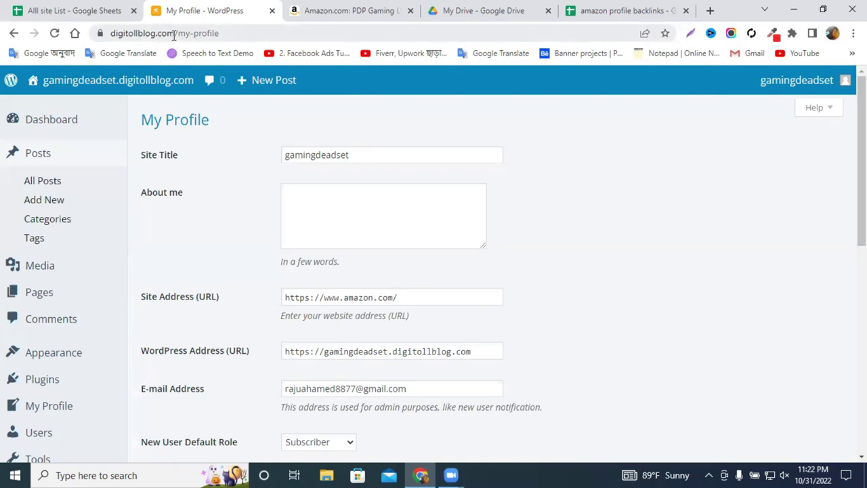
left_click_drag(173, 34, 96, 34)
key("ctrl+c")
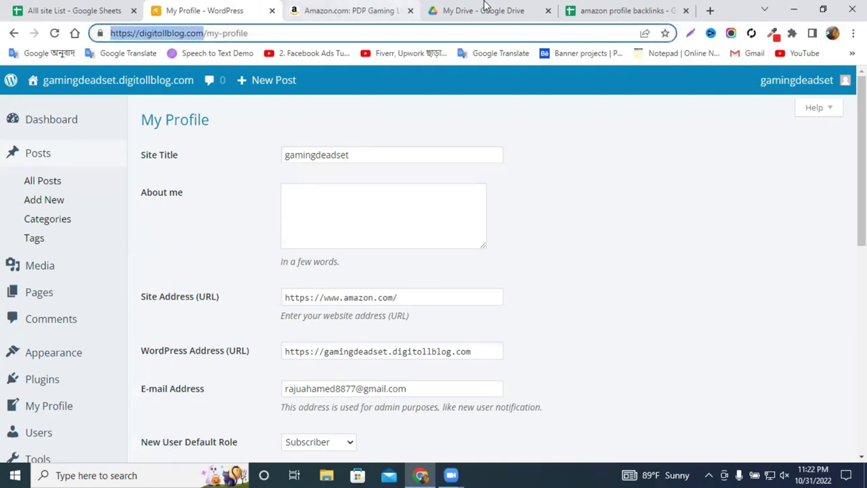
left_click(596, 11)
left_click(137, 189)
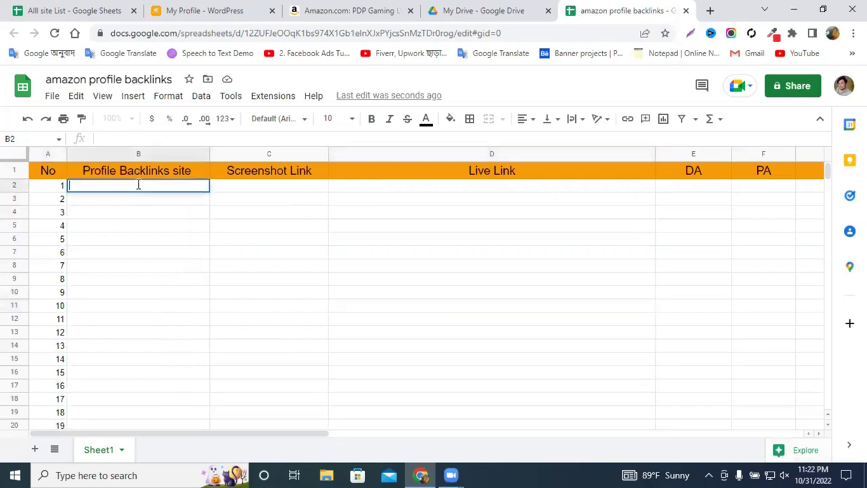
key("ctrl+v")
left_click(238, 211)
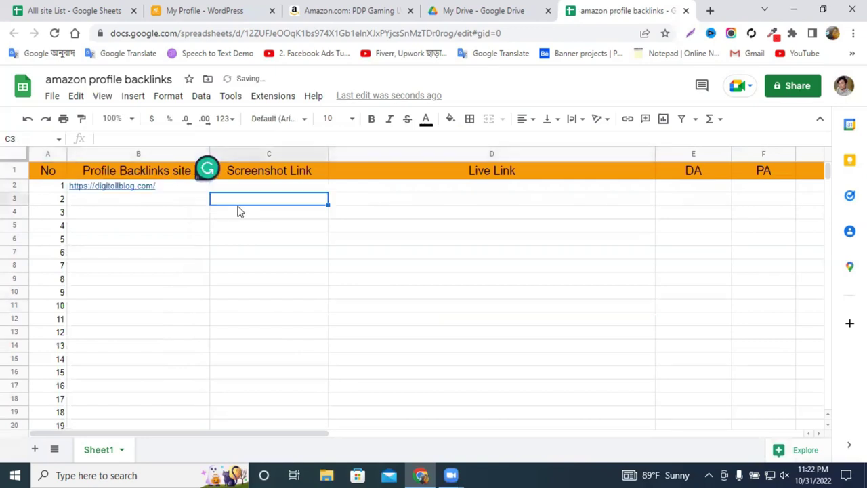
Return to the WordPress profile and select its Site Address URL.
left_click(225, 6)
scroll(365, 225, "down", 2)
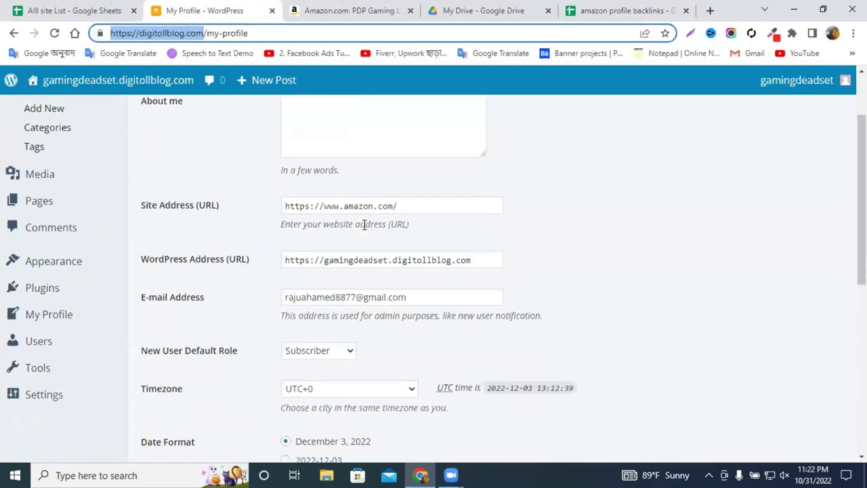
scroll(364, 224, "down", 1)
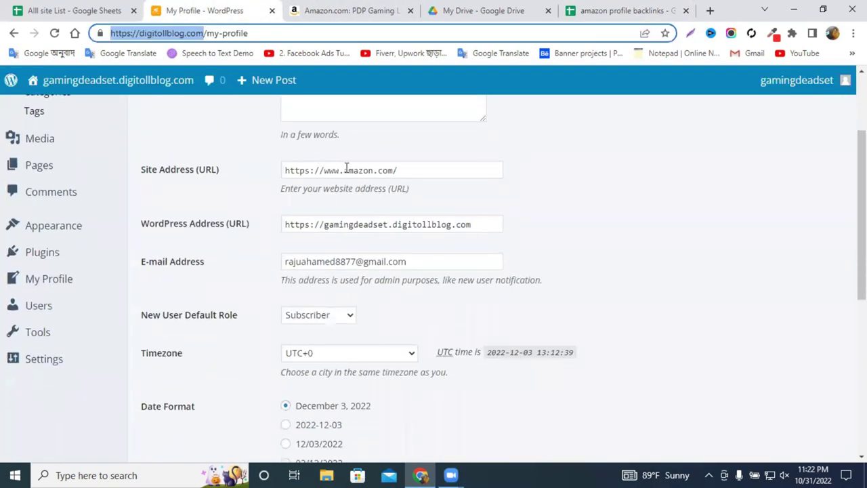
triple_click(346, 168)
left_click(515, 182)
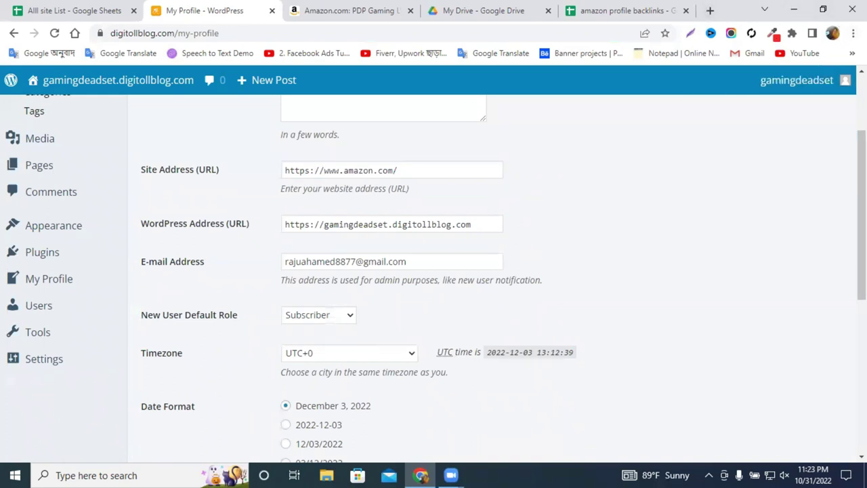
left_click(791, 35)
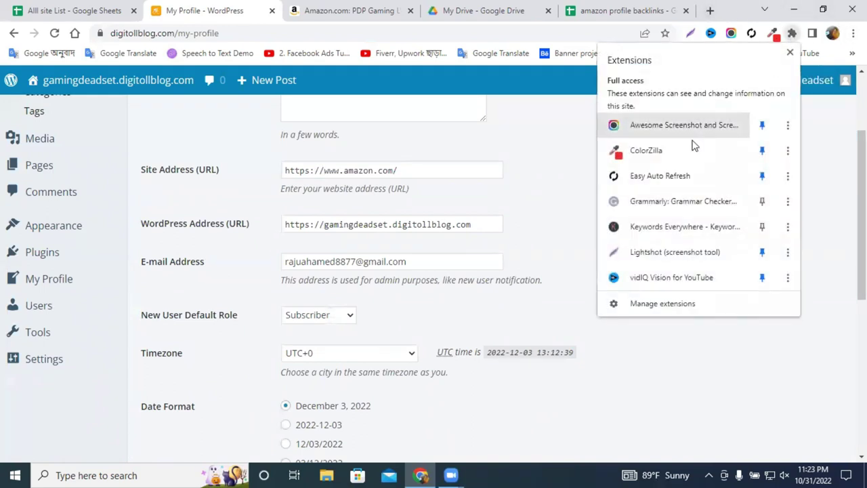
Open Chrome's Extensions management page via More tools.
left_click(853, 34)
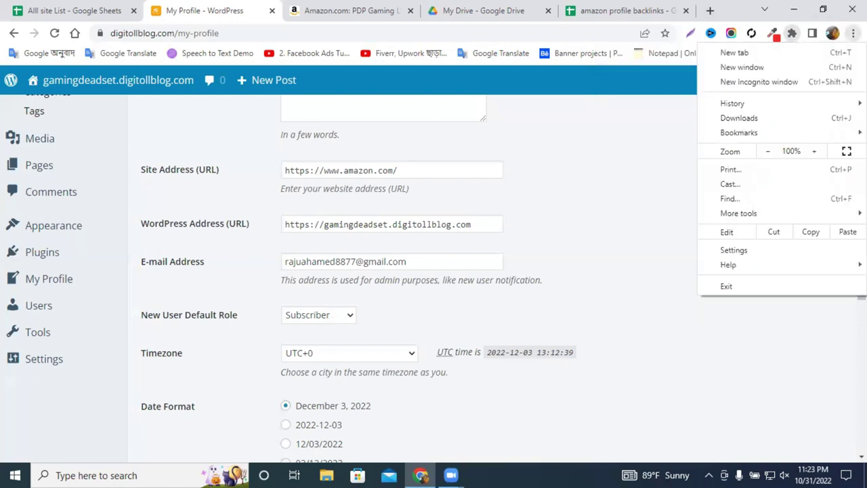
mouse_move(743, 217)
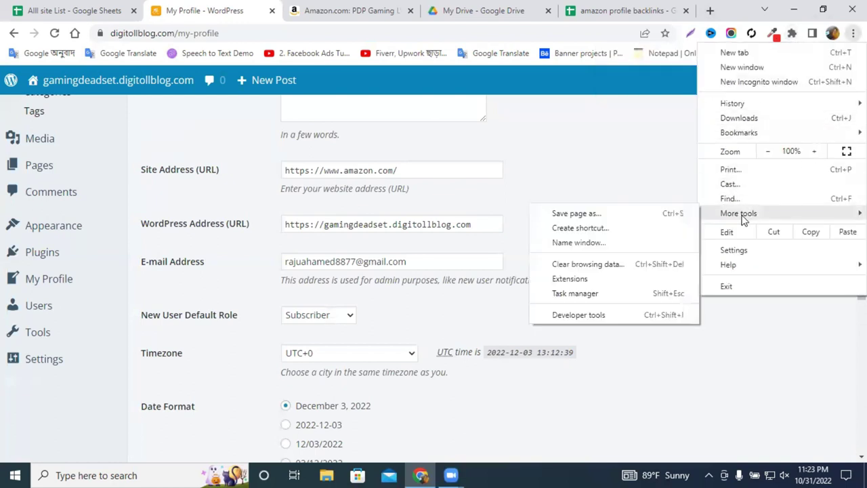
left_click(569, 279)
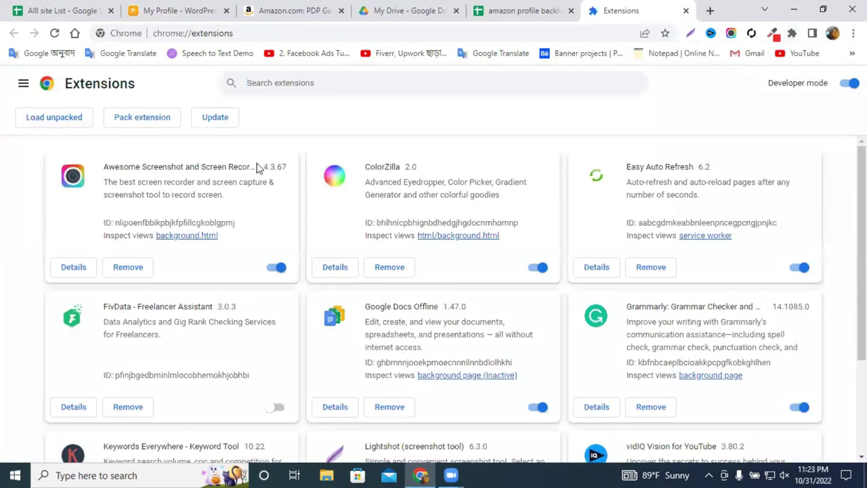
Copy 'Lightshot' from its extension card and open the Chrome Web Store.
scroll(332, 271, "down", 2)
double_click(393, 308)
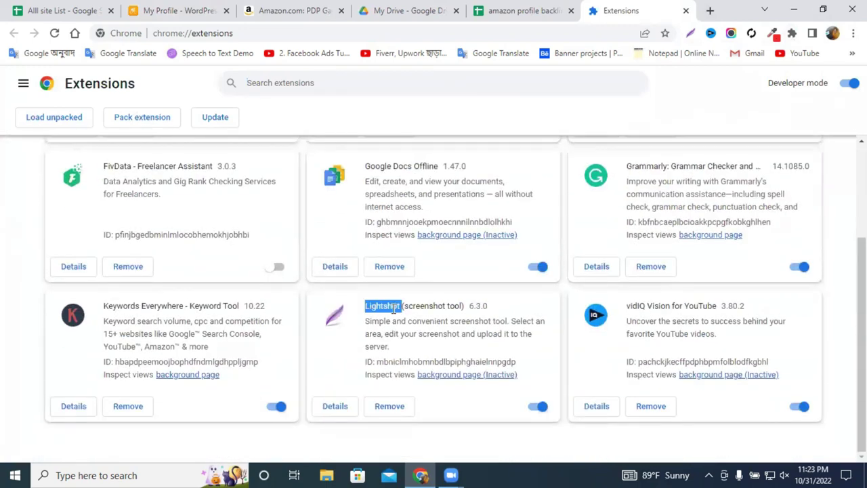
right_click(395, 309)
left_click(424, 317)
left_click(23, 83)
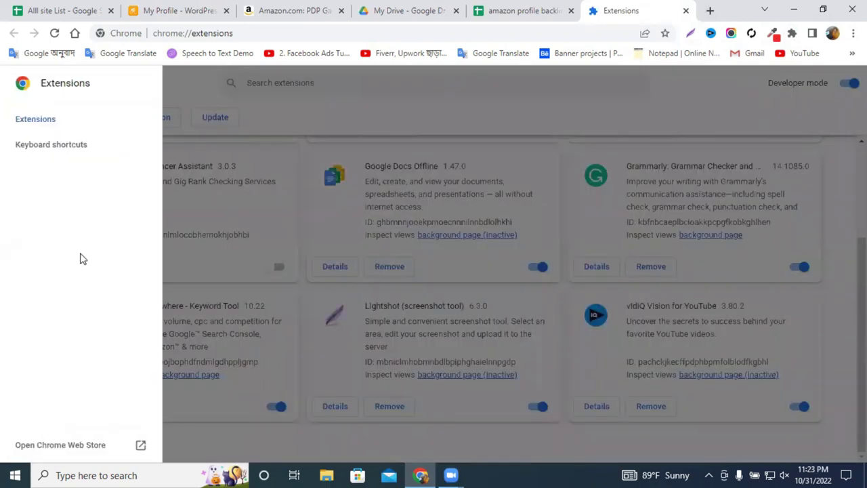
left_click(64, 446)
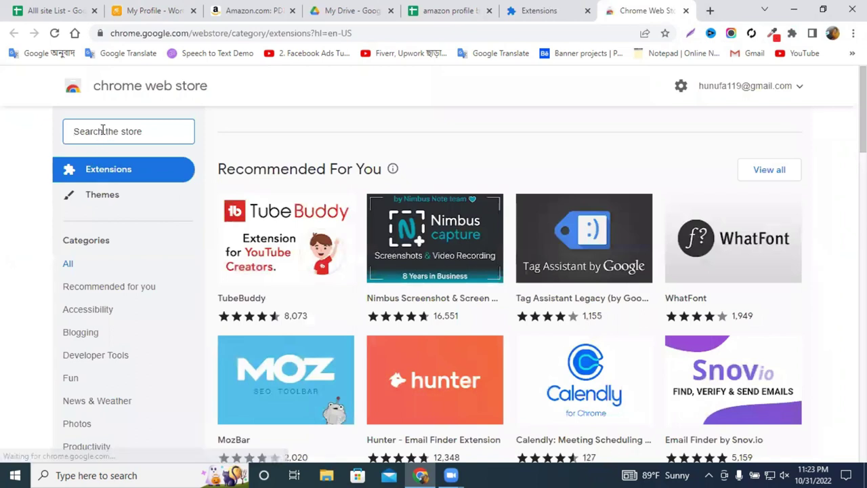
Search the Chrome Web Store for Lightshot, view its listing, then close the store and Extensions tabs.
right_click(103, 133)
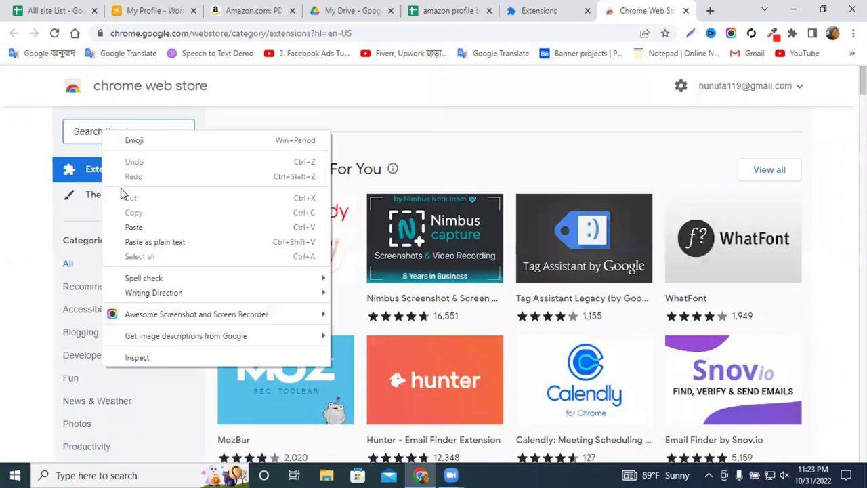
left_click(135, 227)
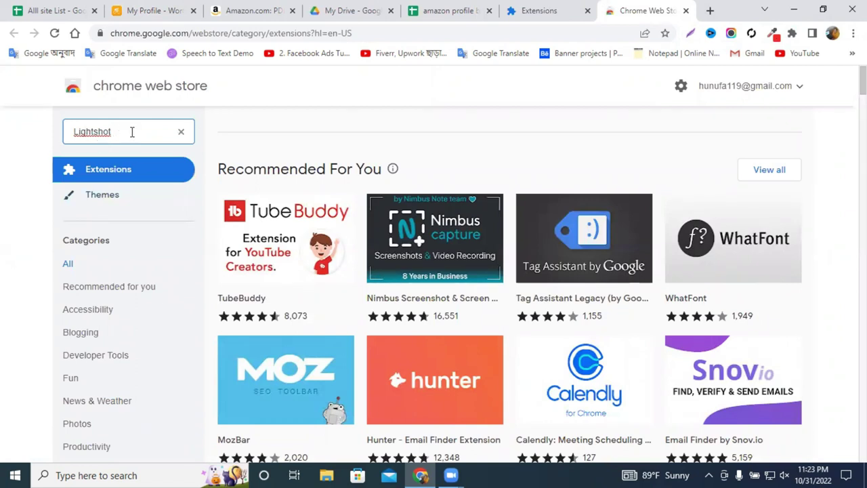
key("Return")
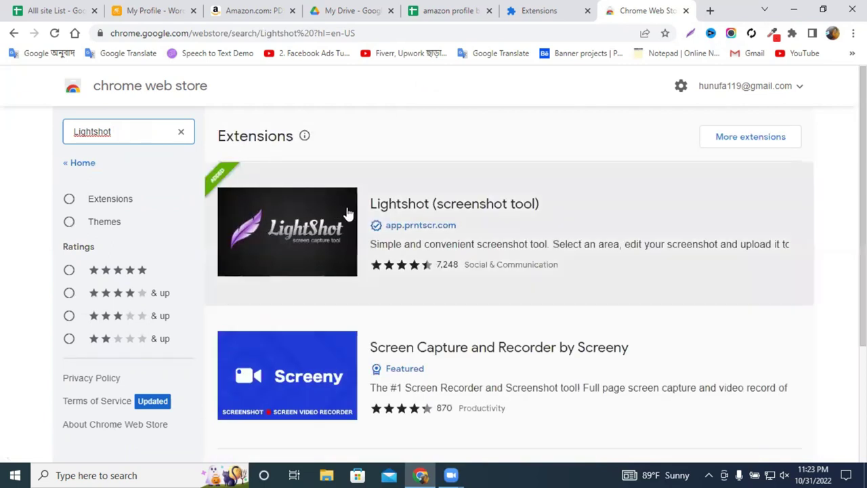
left_click(416, 219)
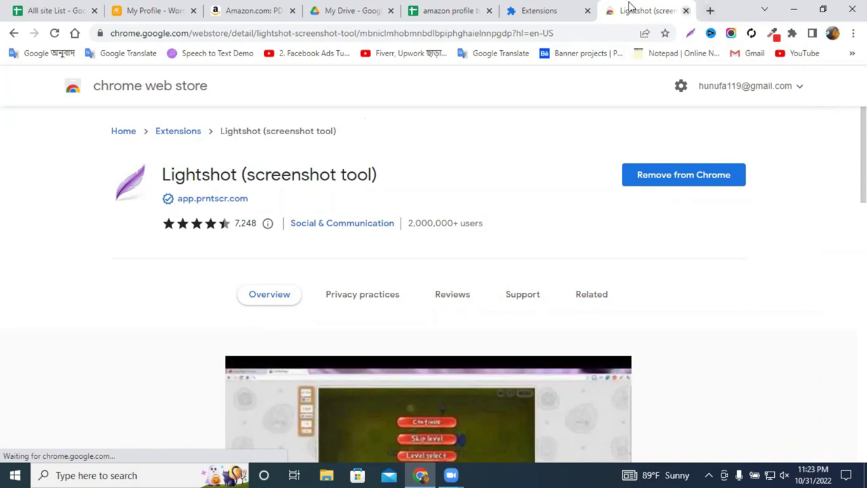
key("ctrl+w")
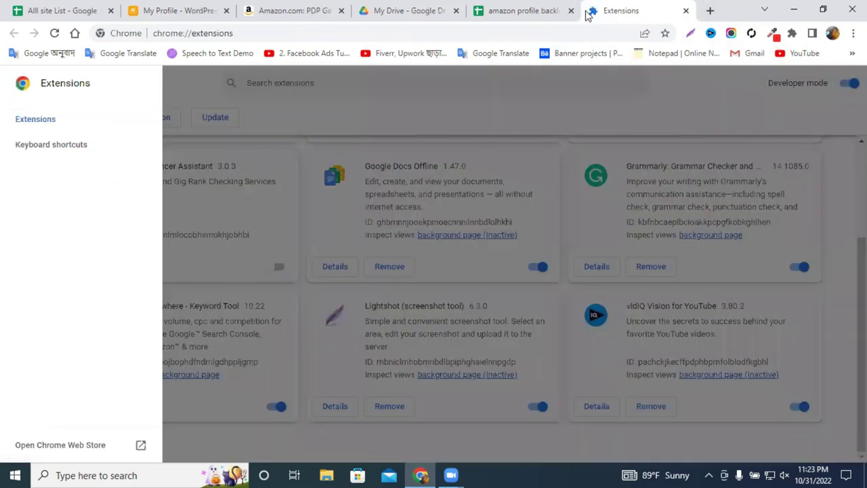
left_click(686, 12)
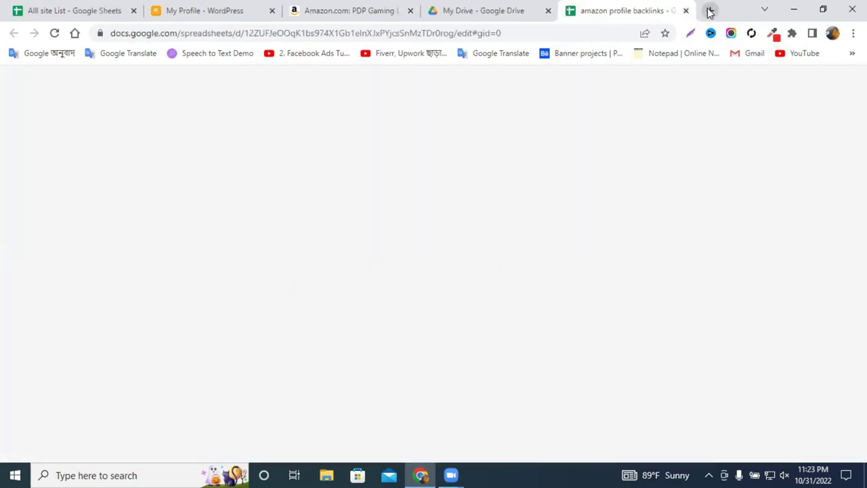
In a new tab, search Google for 'lightshot download' and open app.prntscr.com.
left_click(710, 10)
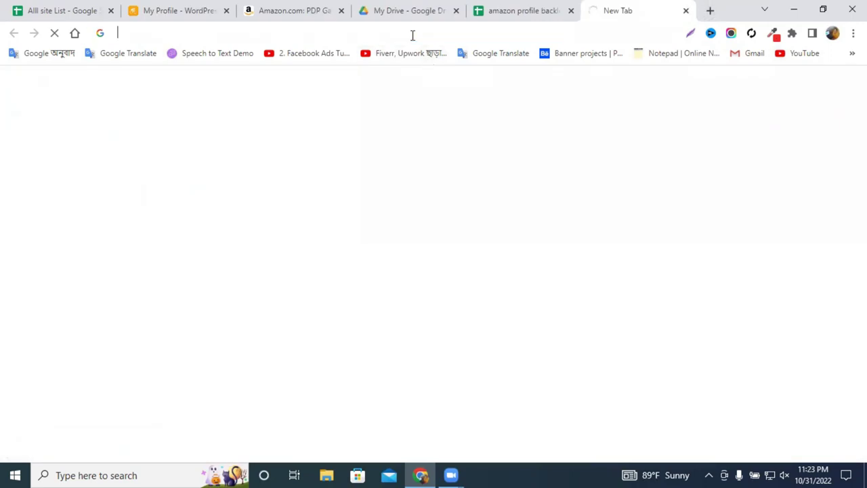
left_click(412, 35)
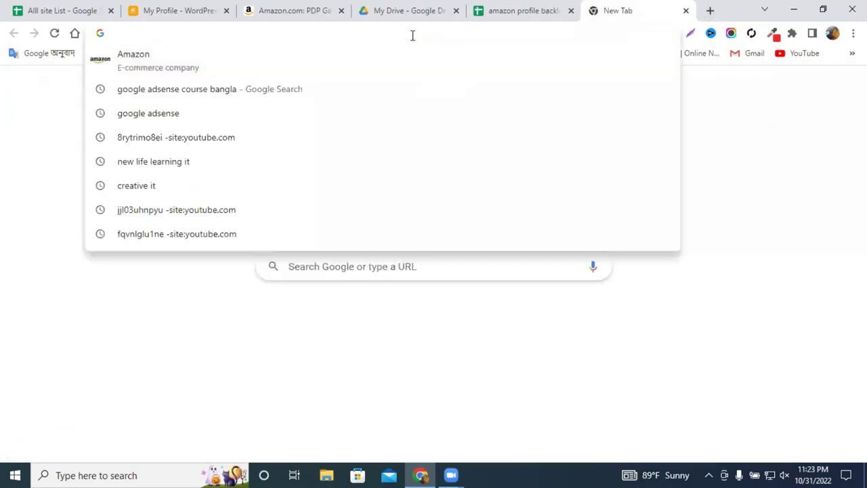
type("lightshot download")
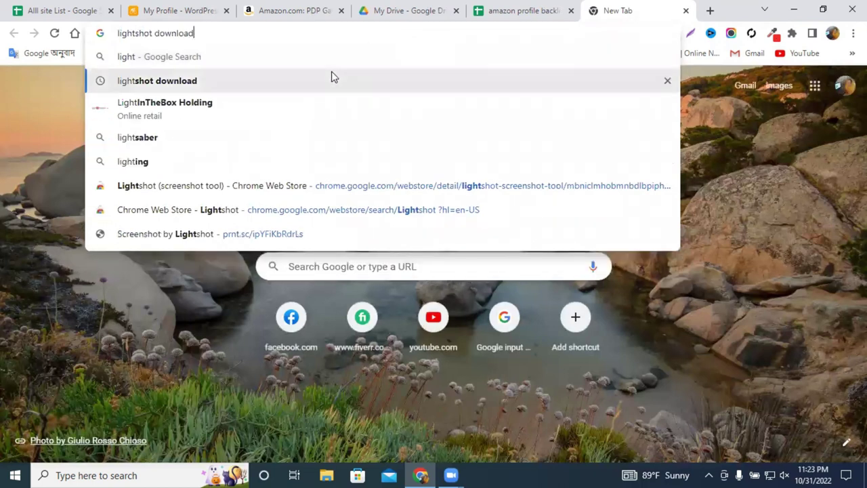
key("Return")
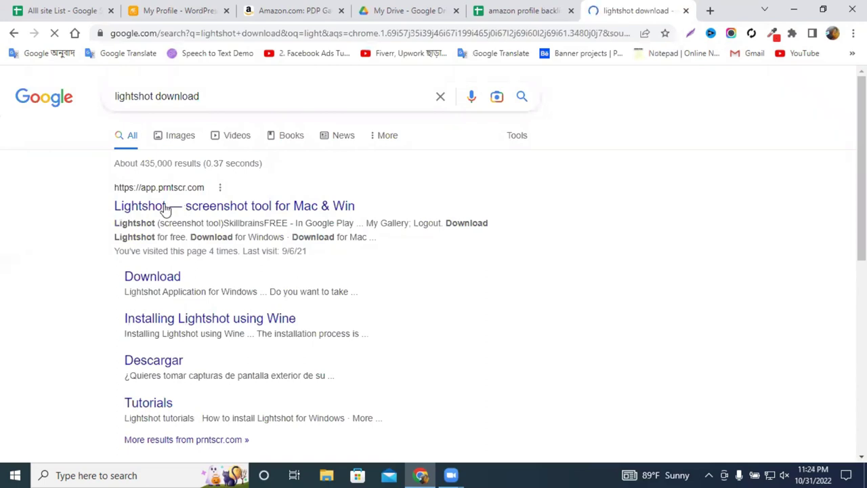
left_click(178, 214)
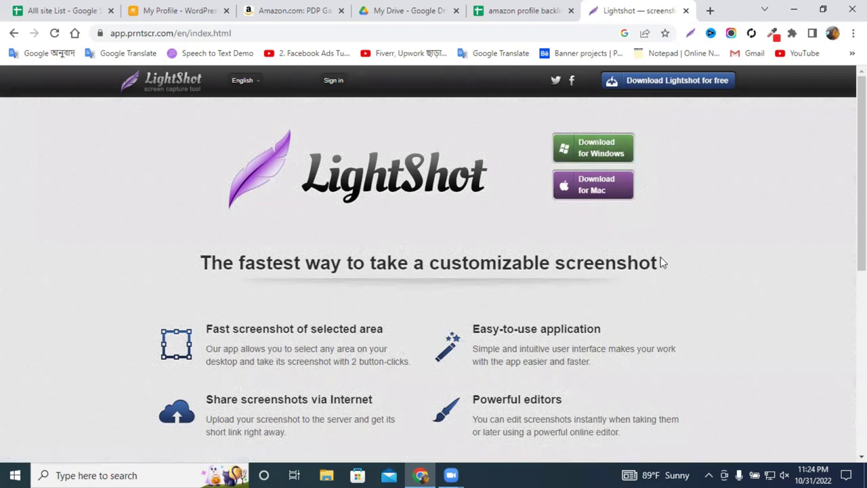
left_click(707, 474)
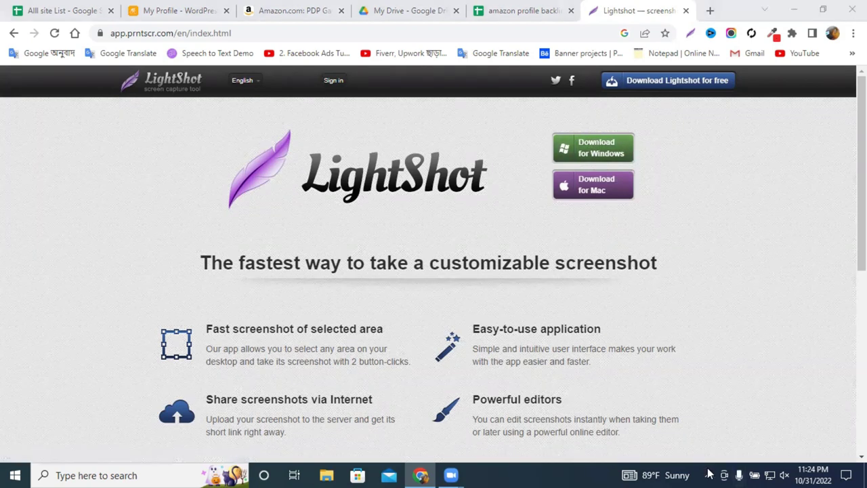
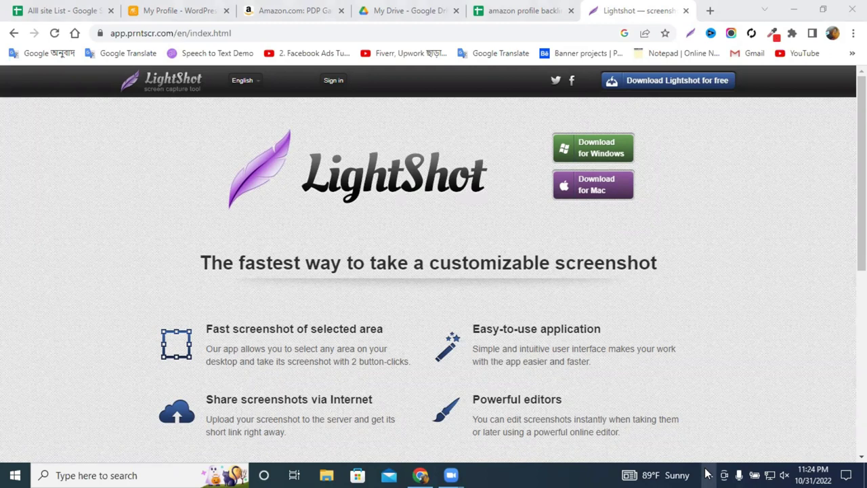
Close the Lightshot website tab and bring up the WordPress profile settings page.
left_click(685, 11)
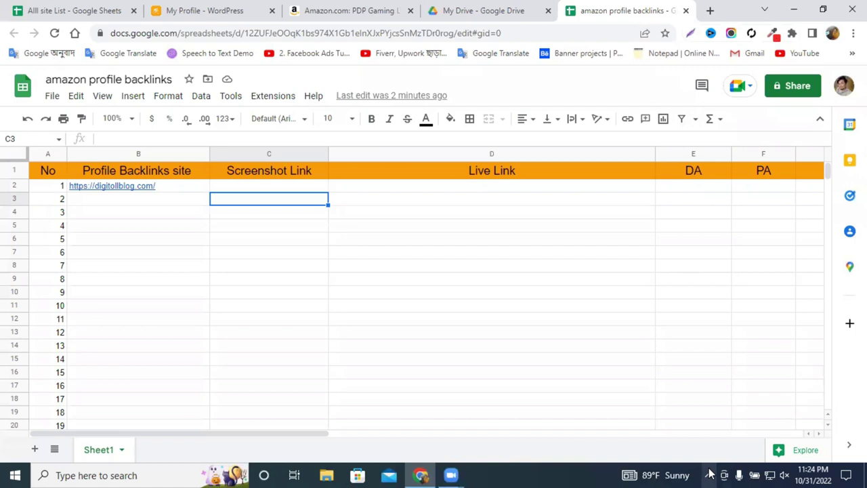
left_click(708, 474)
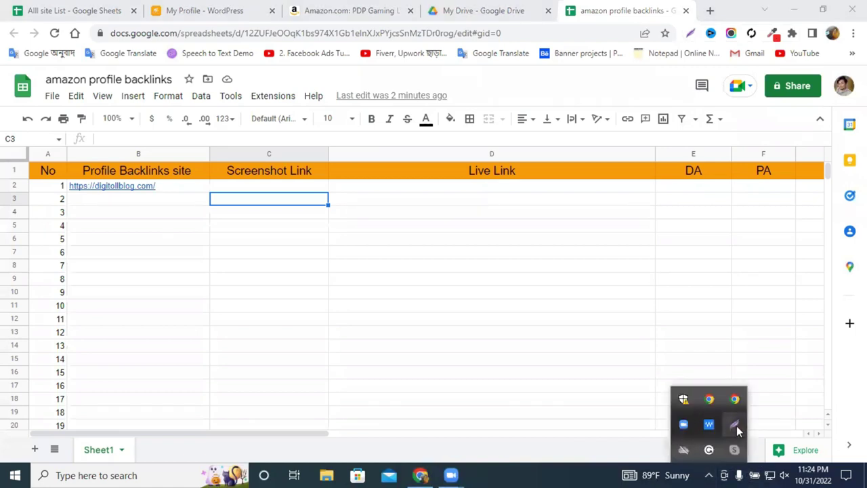
left_click(199, 8)
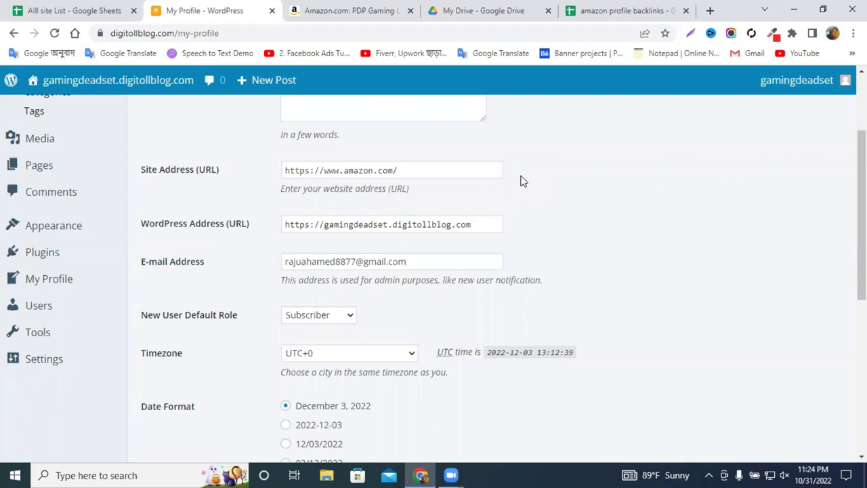
Capture the whole WordPress profile page with Lightshot and upload the screenshot online.
left_click(709, 474)
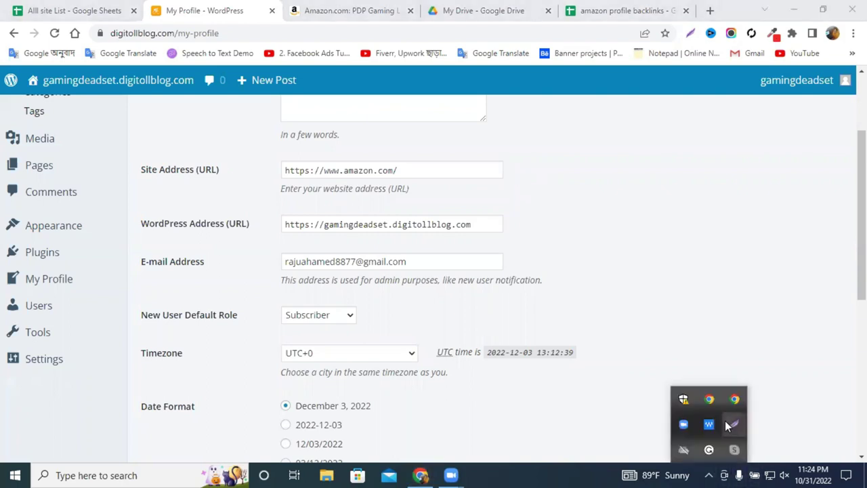
left_click(734, 424)
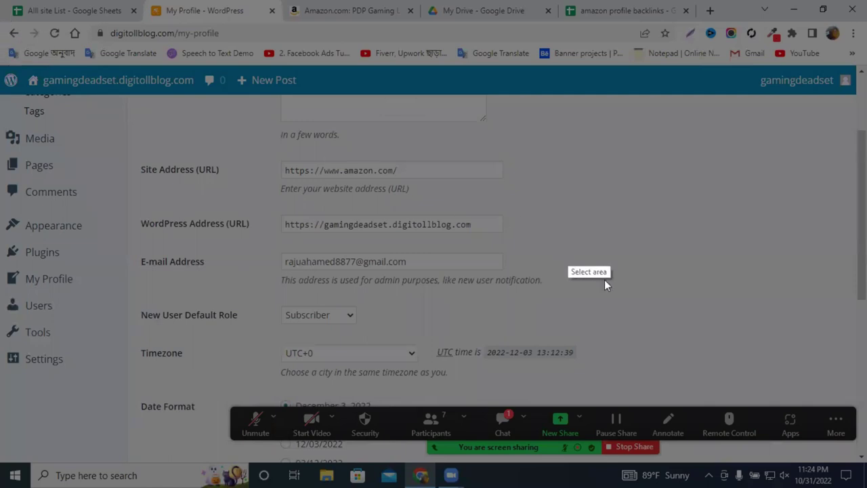
mouse_move(1, 62)
left_mouse_down()
mouse_move(143, 116)
mouse_move(829, 285)
mouse_move(866, 459)
mouse_move(863, 486)
left_mouse_up()
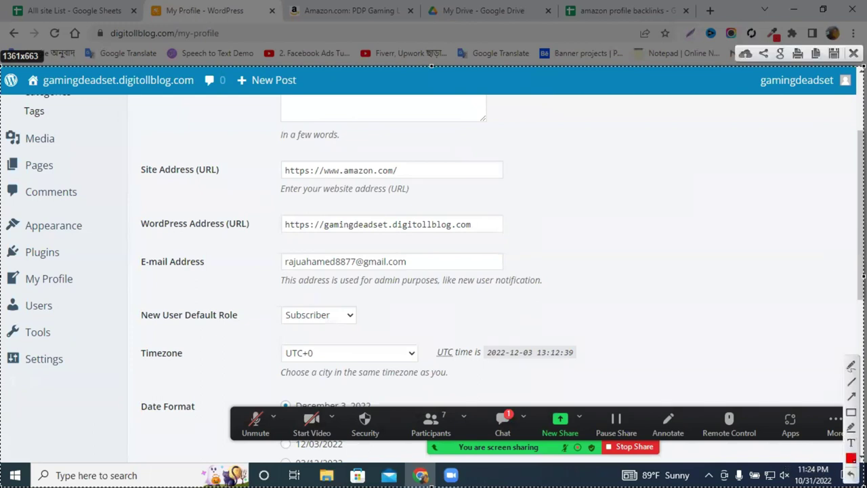
left_click(745, 55)
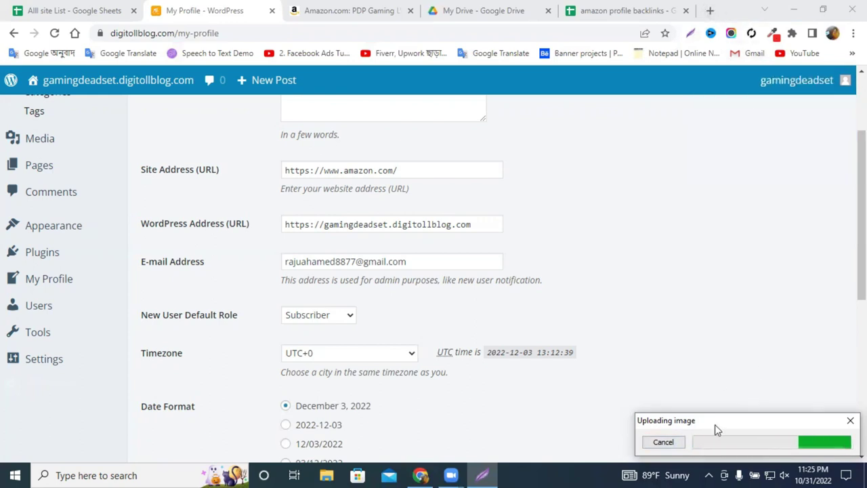
Paste the Lightshot screenshot link into cell C2 of the amazon profile backlinks sheet and widen column C.
left_click(717, 444)
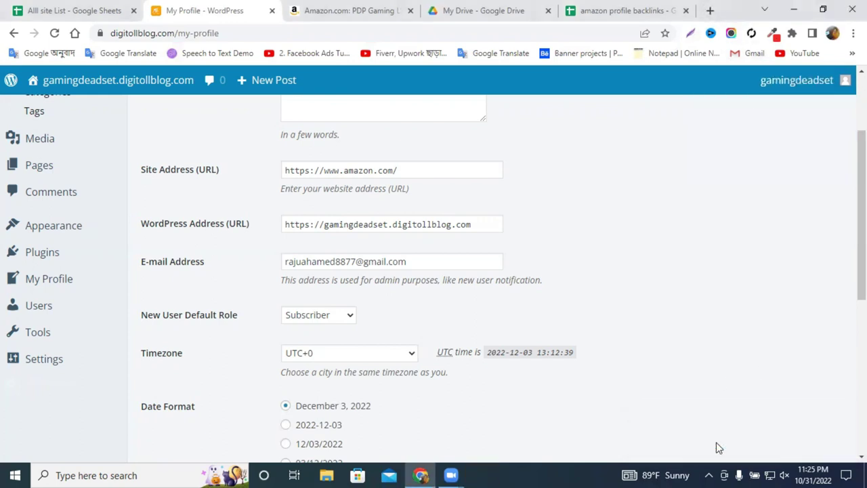
left_click(90, 6)
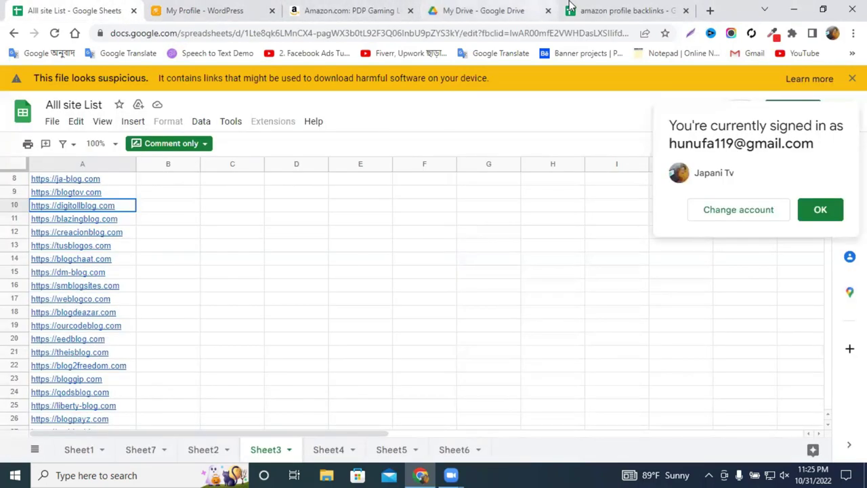
left_click(590, 6)
left_click(239, 185)
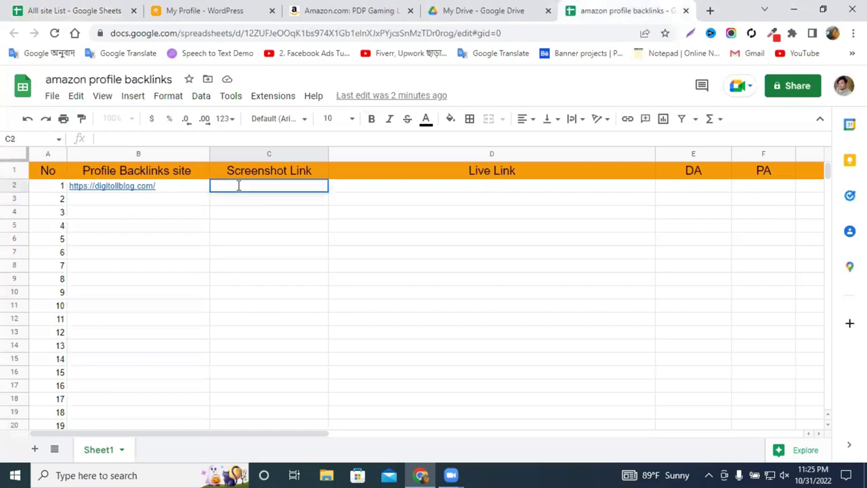
key("ctrl+v")
left_click(278, 226)
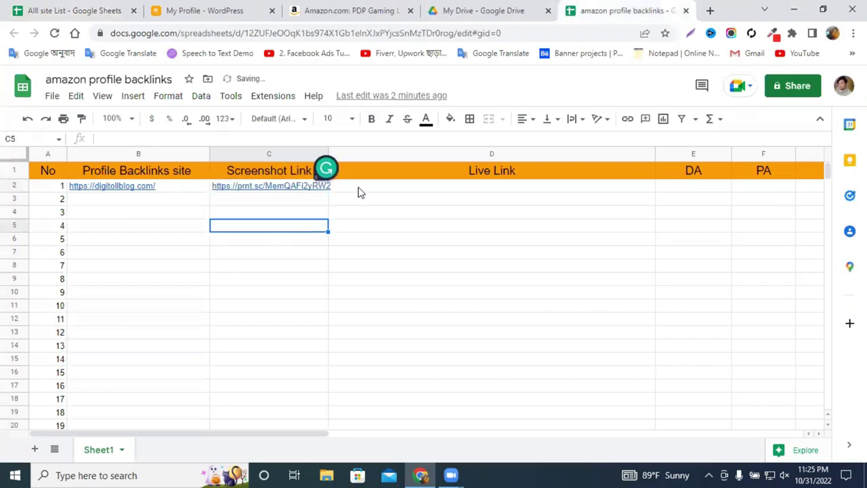
left_click_drag(324, 155, 344, 155)
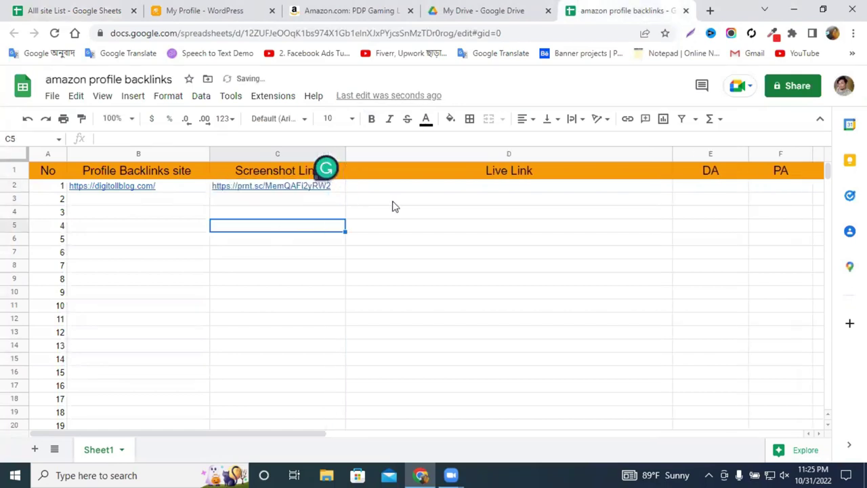
left_click(511, 200)
left_click(509, 188)
left_click(230, 11)
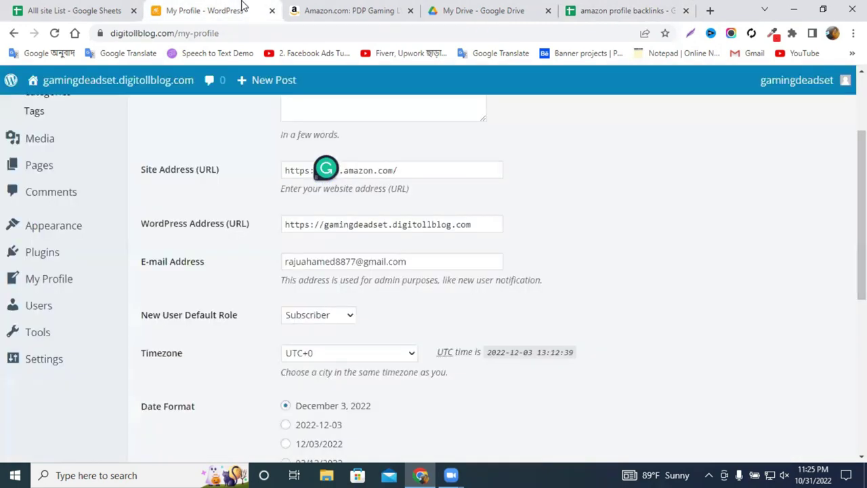
scroll(334, 217, "up", 3)
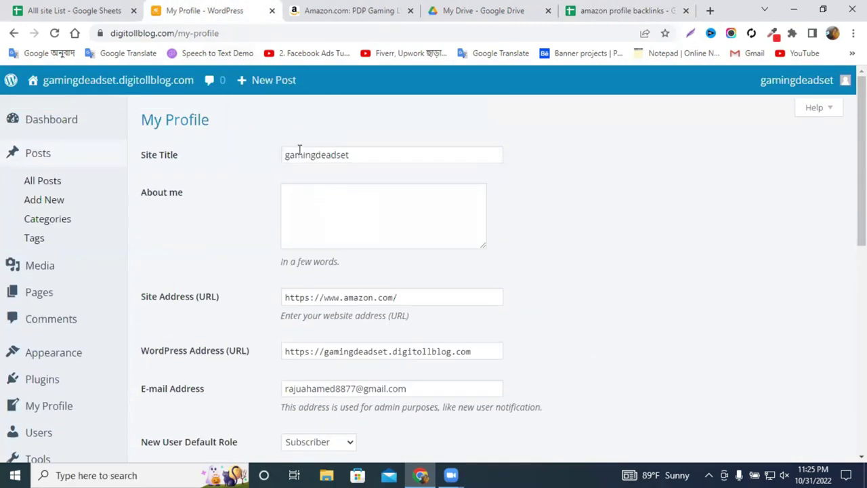
left_click(217, 34)
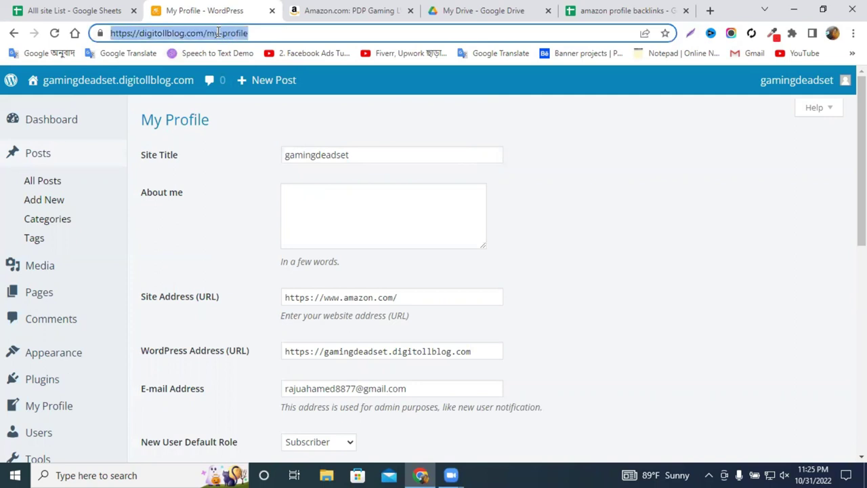
right_click(218, 32)
left_click(290, 122)
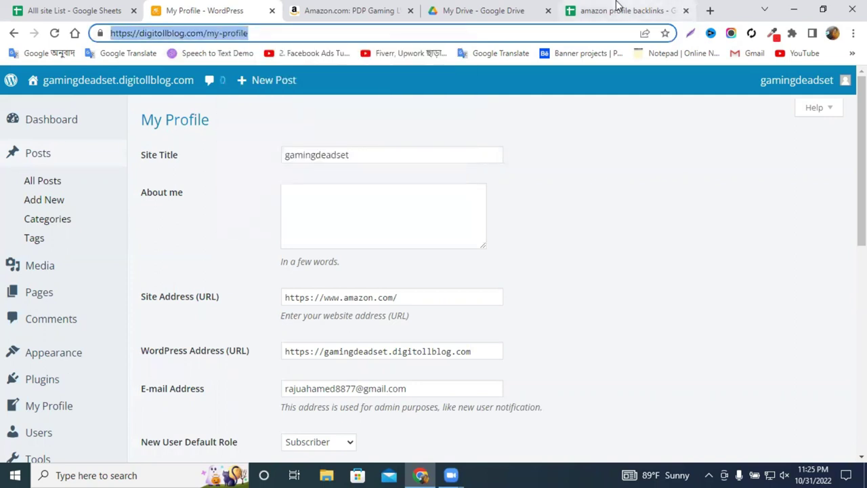
left_click(619, 10)
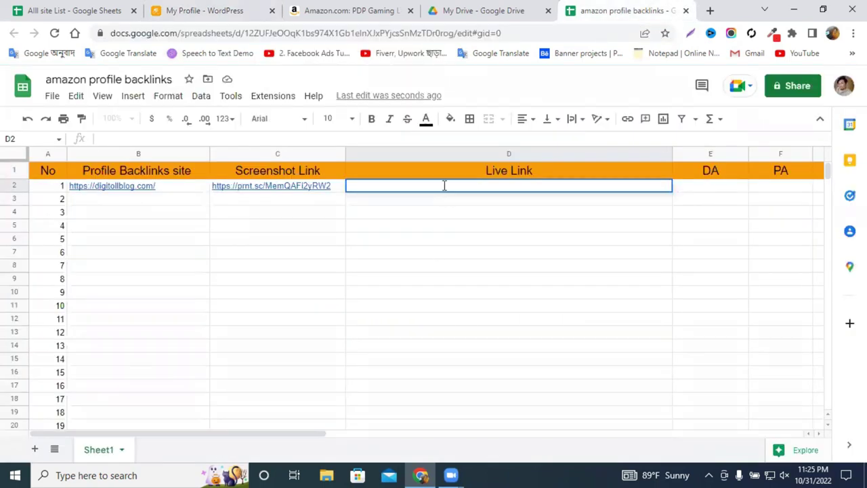
key("ctrl+v")
left_click(519, 241)
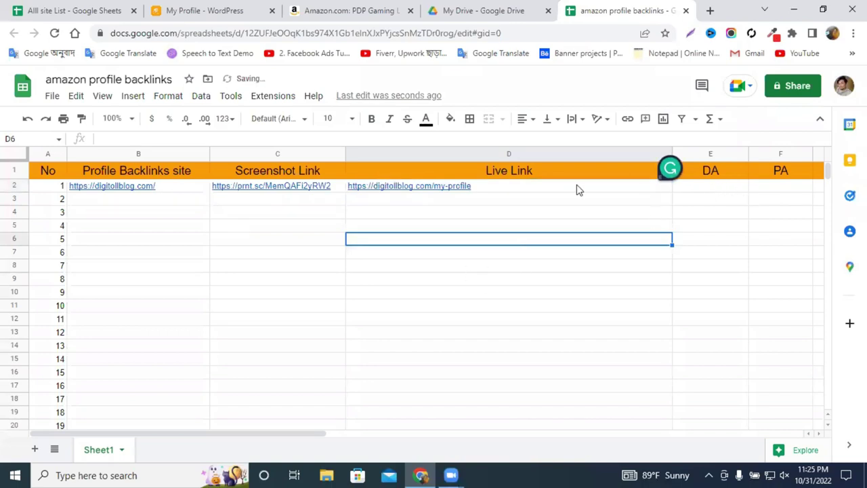
left_click_drag(670, 151, 600, 150)
left_click(701, 214)
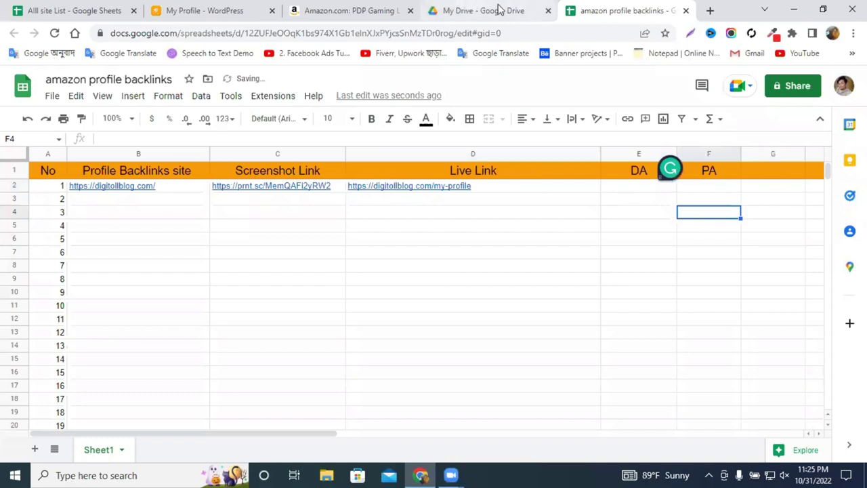
Search the web for moz, open moz.com and go through its login page.
left_click(709, 11)
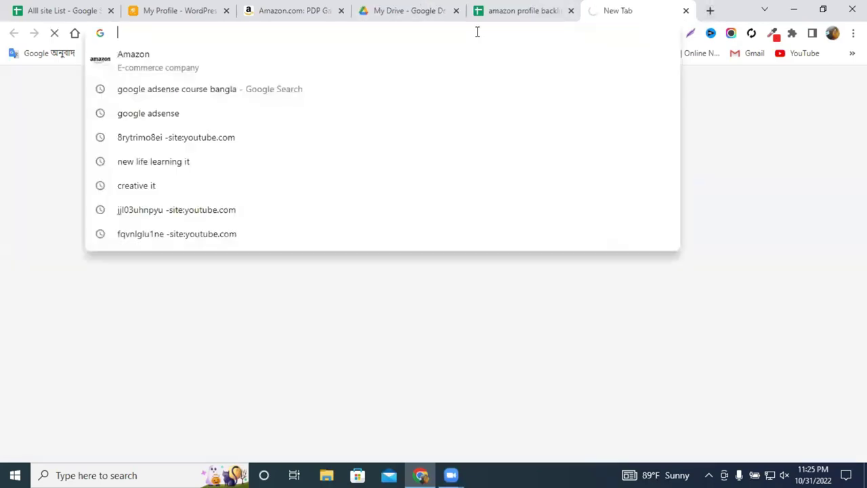
type("moz")
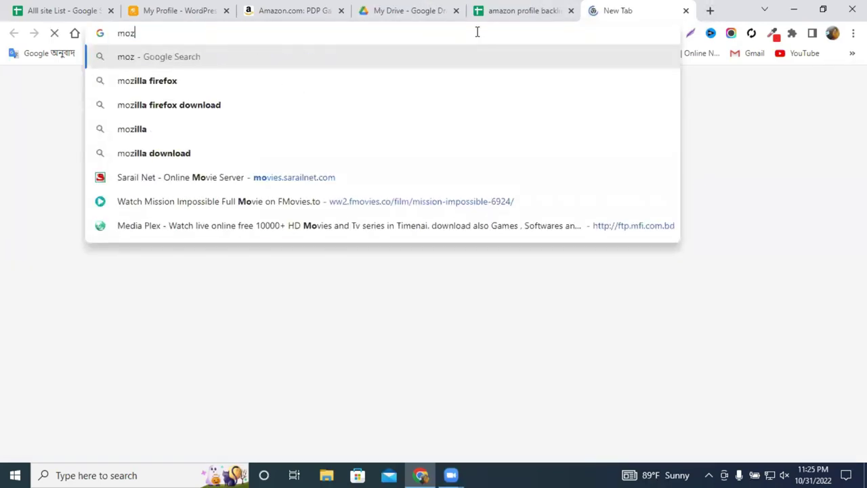
key("Return")
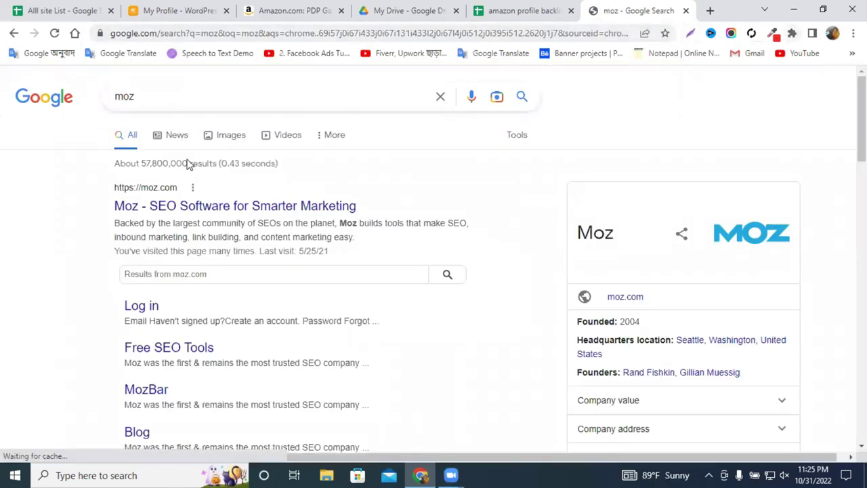
left_click(158, 212)
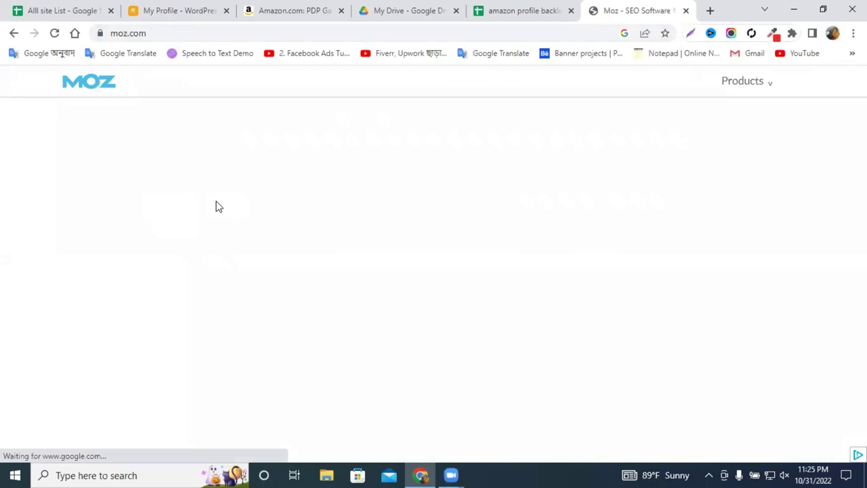
scroll(407, 240, "down", 2)
scroll(737, 224, "up", 2)
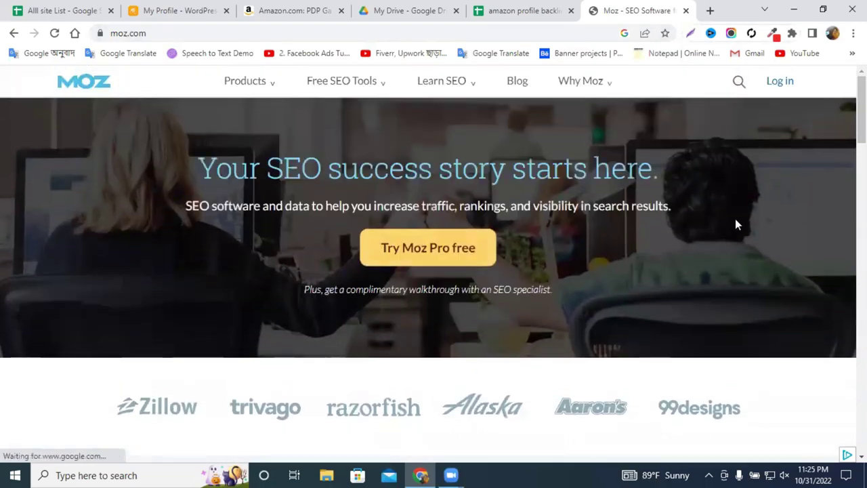
left_click(780, 84)
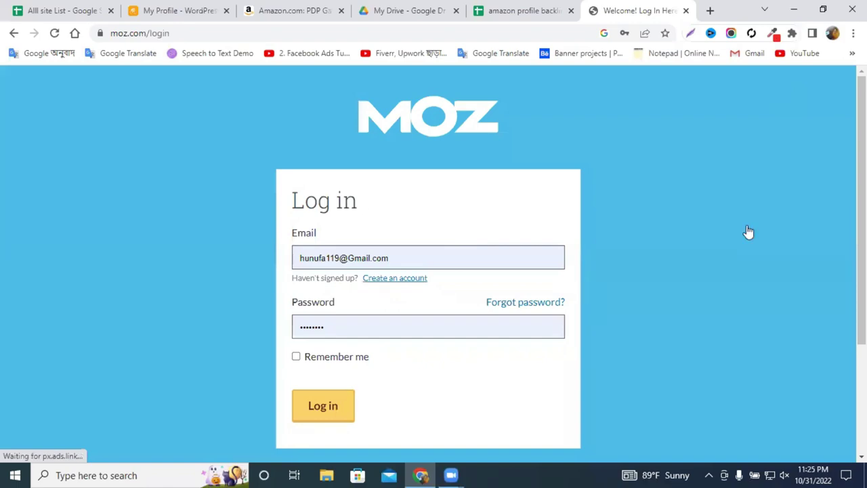
key("Return")
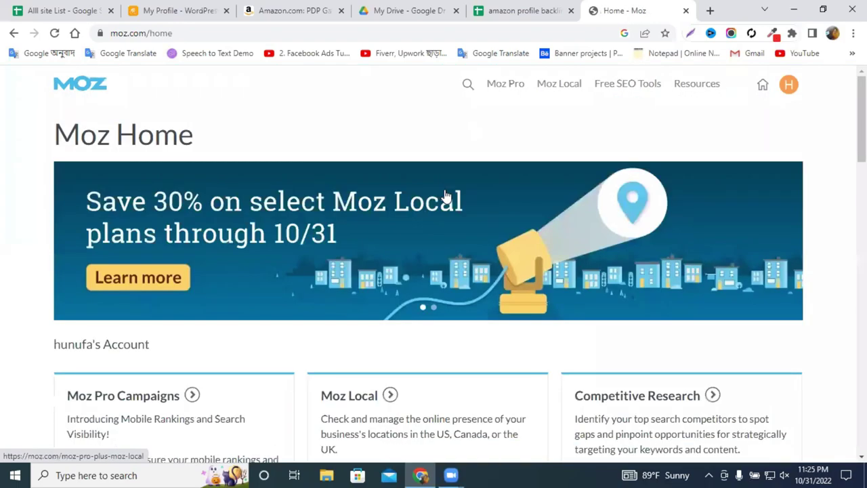
scroll(446, 196, "down", 12)
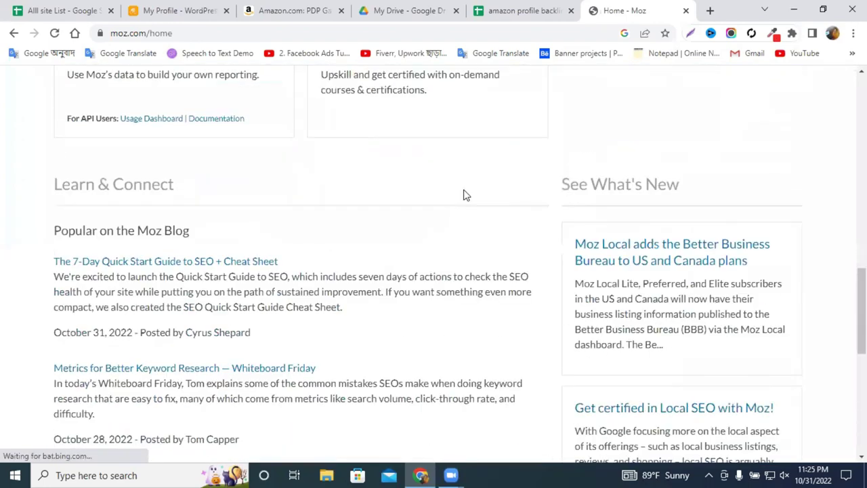
scroll(465, 194, "up", 12)
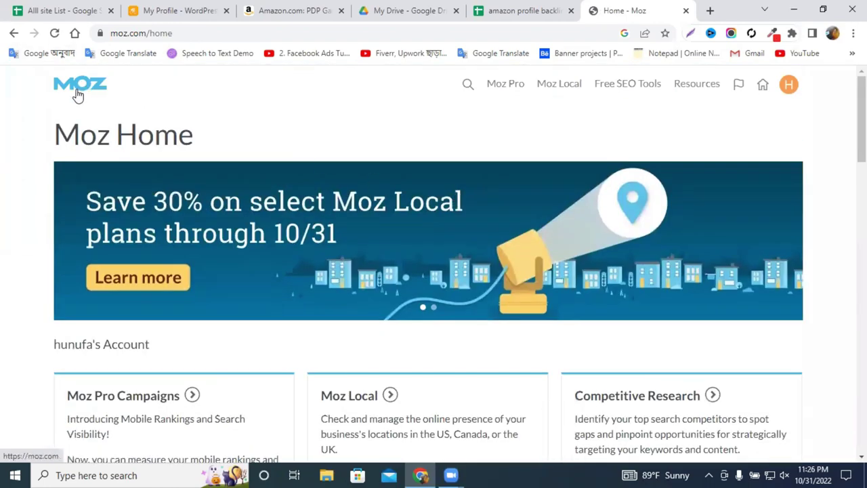
Open Moz's 'Explore all features' overview and scroll down to the keyword research search box.
left_click(78, 95)
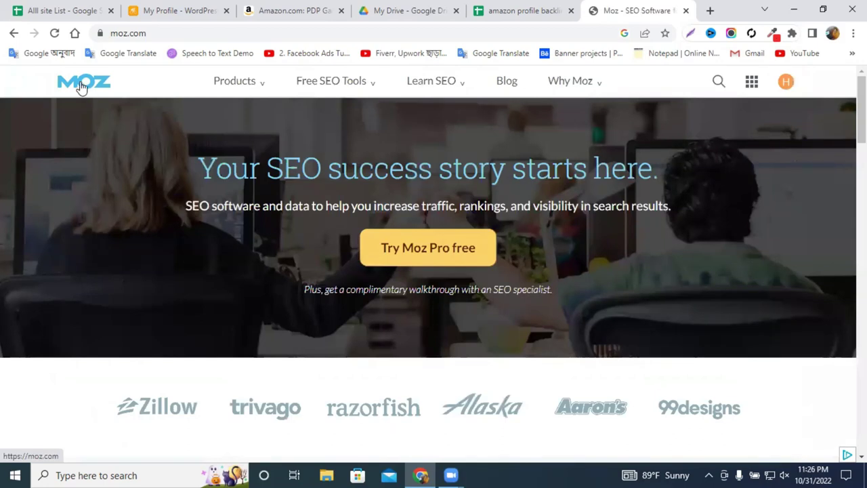
scroll(352, 188, "down", 6)
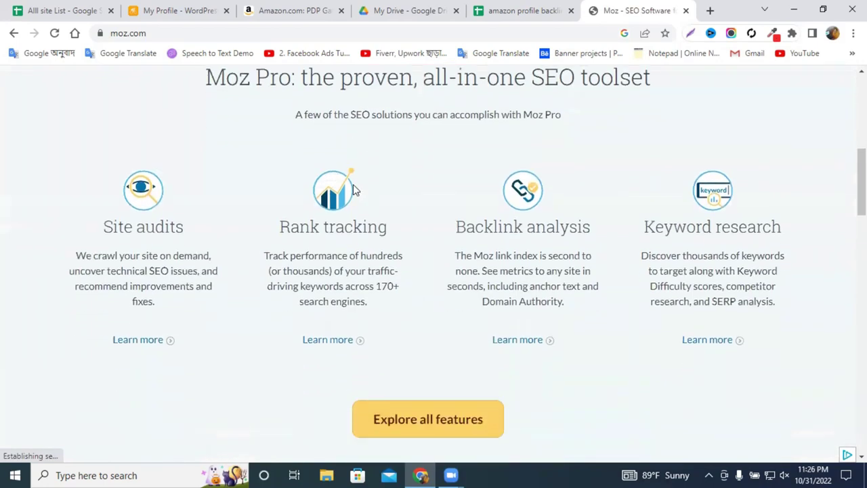
scroll(353, 186, "down", 9)
scroll(398, 201, "up", 5)
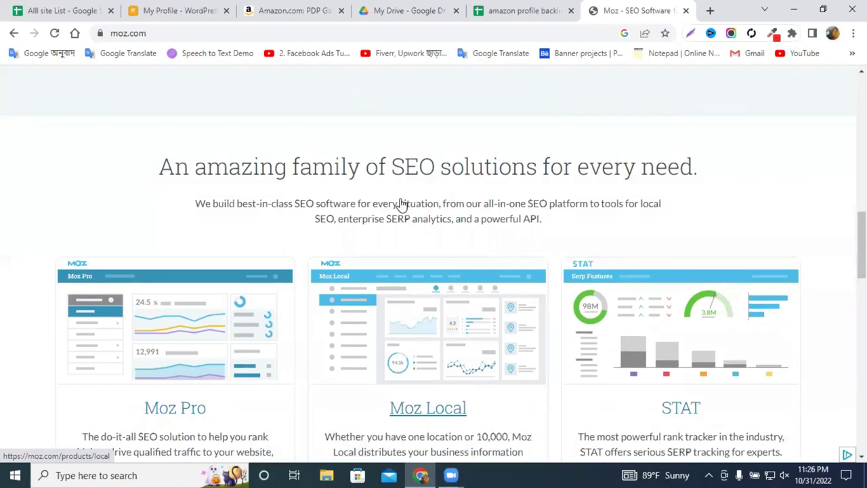
left_click(405, 162)
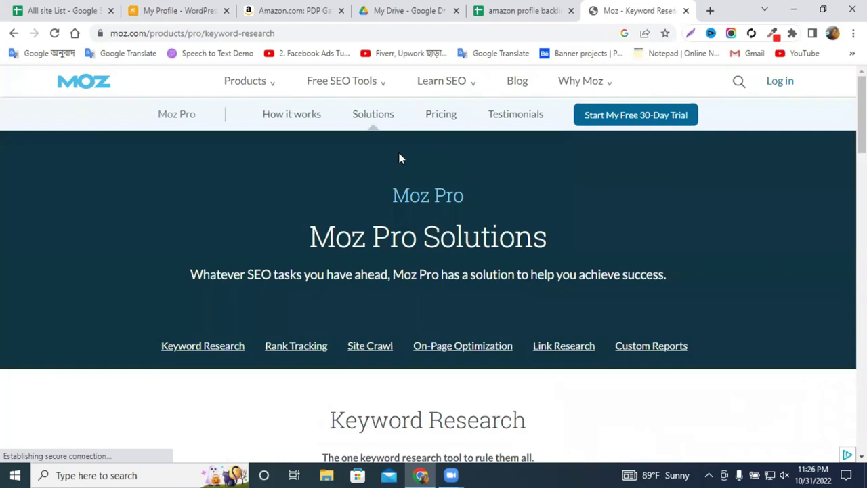
scroll(399, 157, "down", 6)
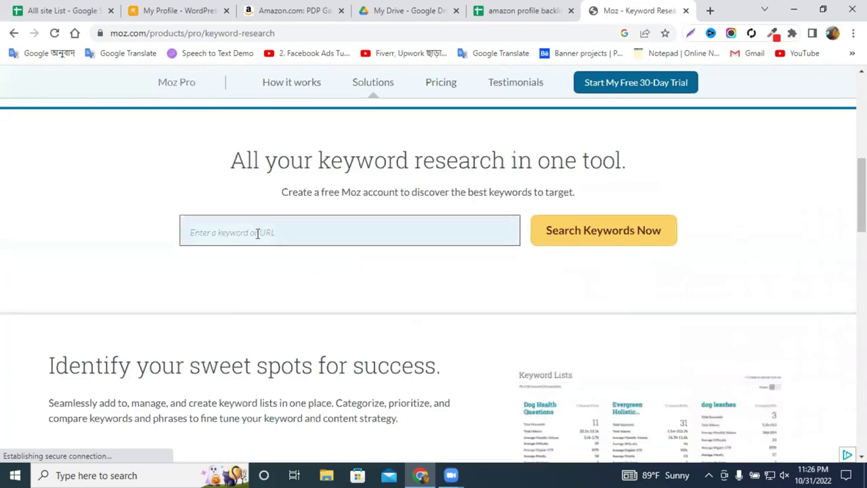
scroll(298, 237, "up", 5)
scroll(405, 206, "down", 5)
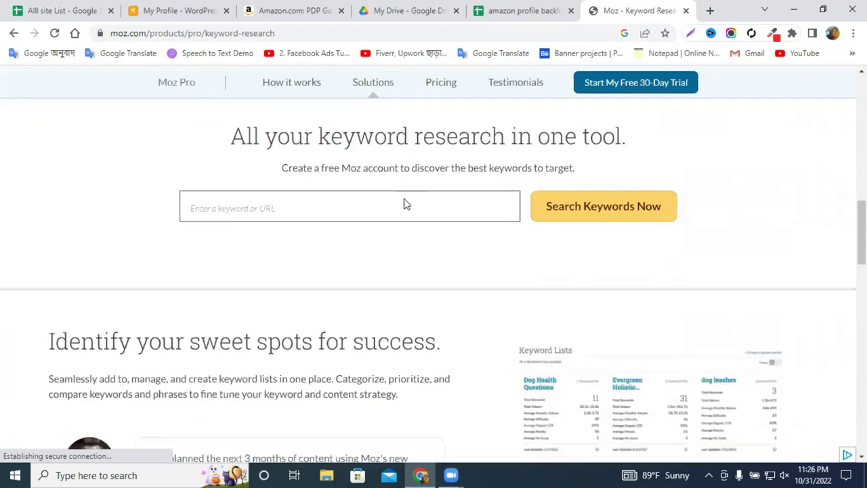
Copy the digitollblog.com domain from the WordPress profile page's address.
left_click(291, 9)
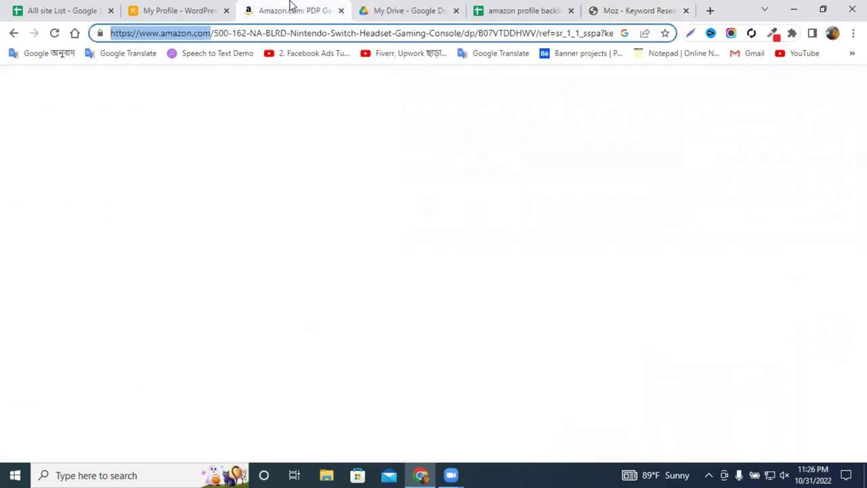
right_click(213, 38)
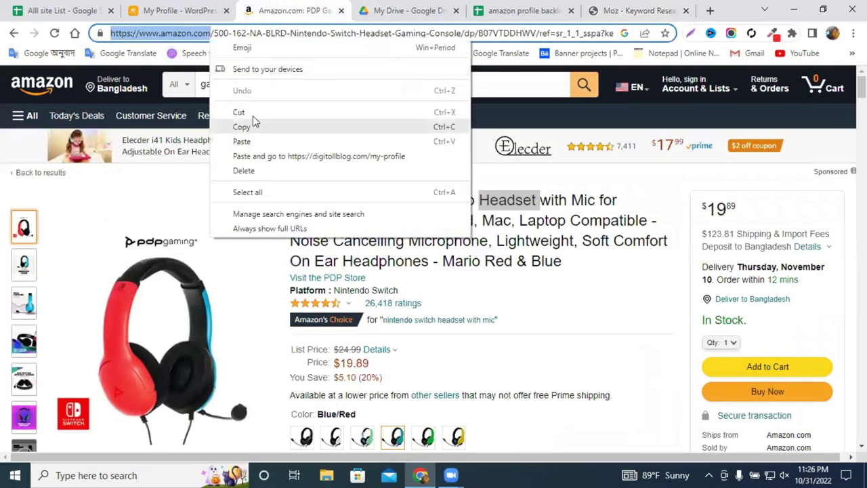
left_click(252, 125)
left_click(180, 11)
left_click(170, 34)
right_click(183, 34)
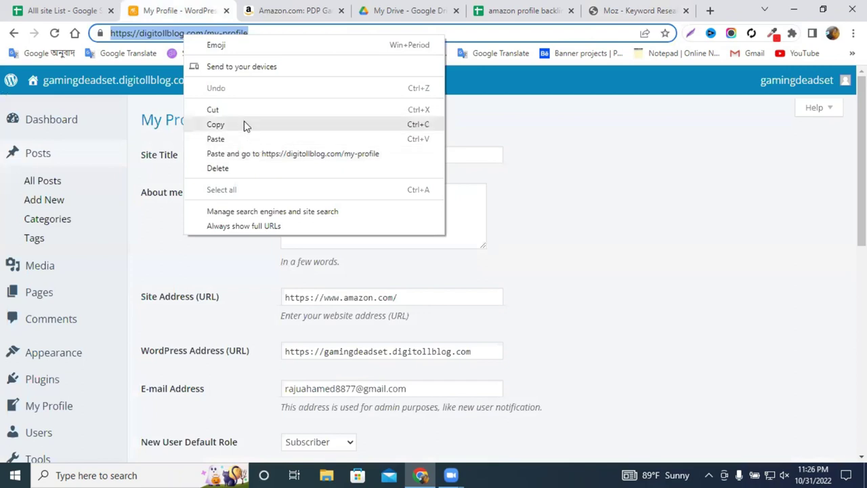
left_click(171, 35)
left_click(203, 33)
left_click_drag(203, 34, 95, 34)
key("ctrl+c")
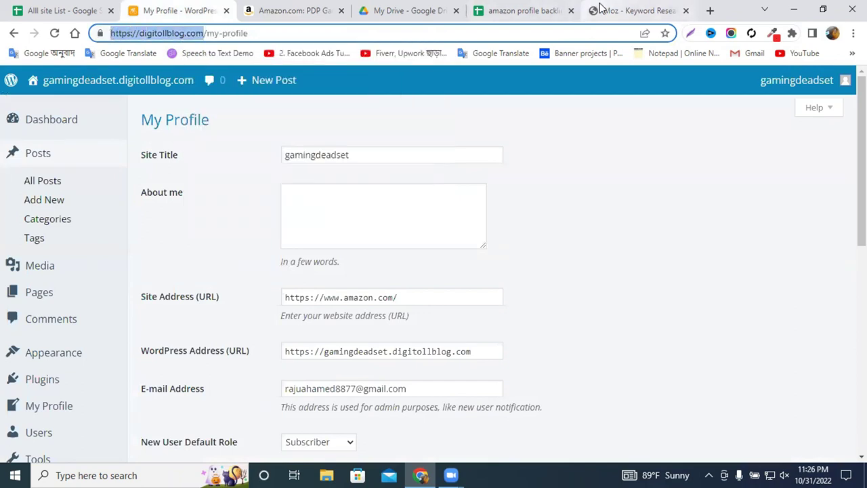
Look up digitollblog.com in Moz, read PA 46 and DA 35, then start entering PA in F2.
left_click(599, 8)
left_click(286, 160)
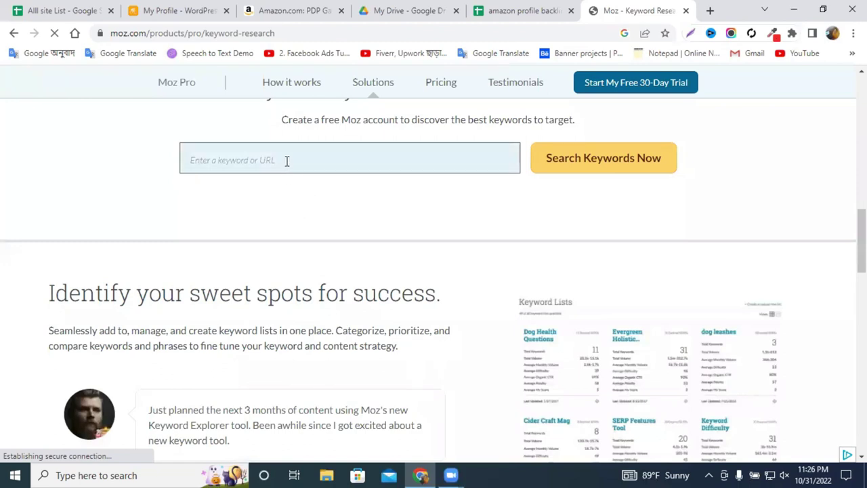
key("ctrl+v")
left_click(603, 176)
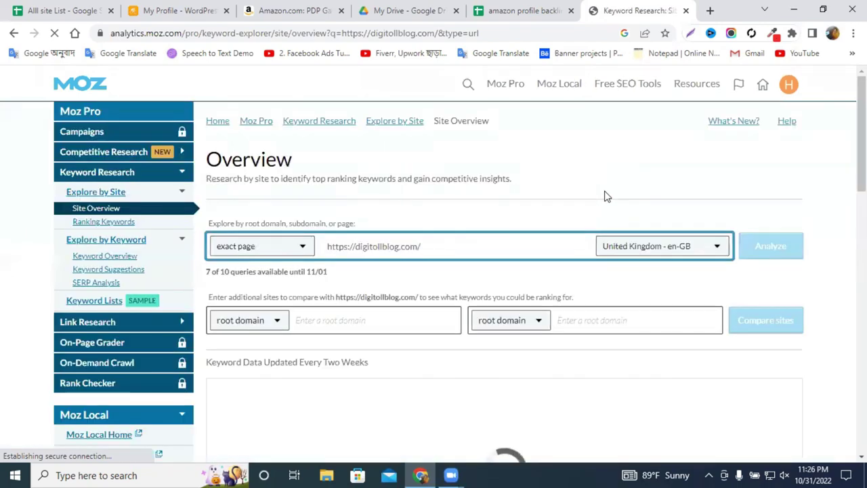
scroll(607, 196, "down", 4)
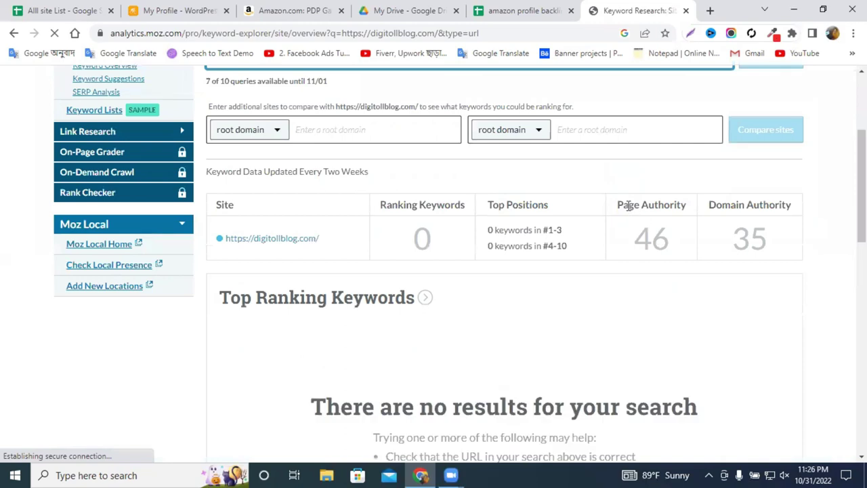
left_click_drag(622, 205, 687, 205)
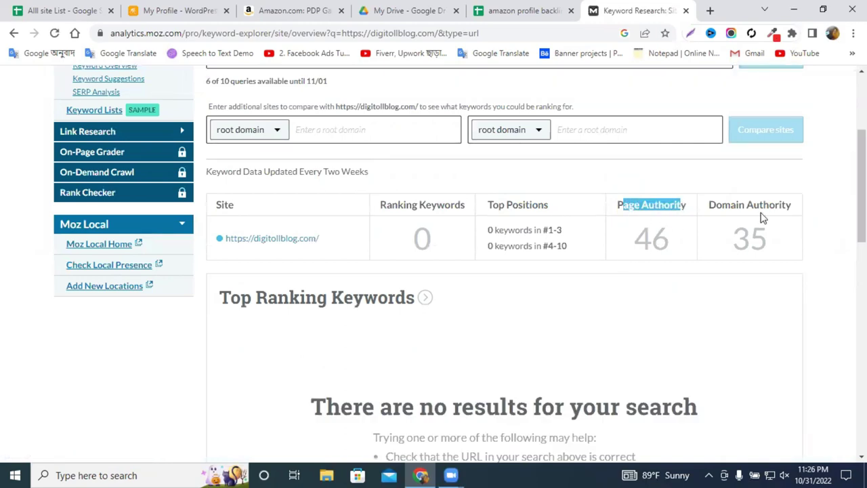
double_click(755, 238)
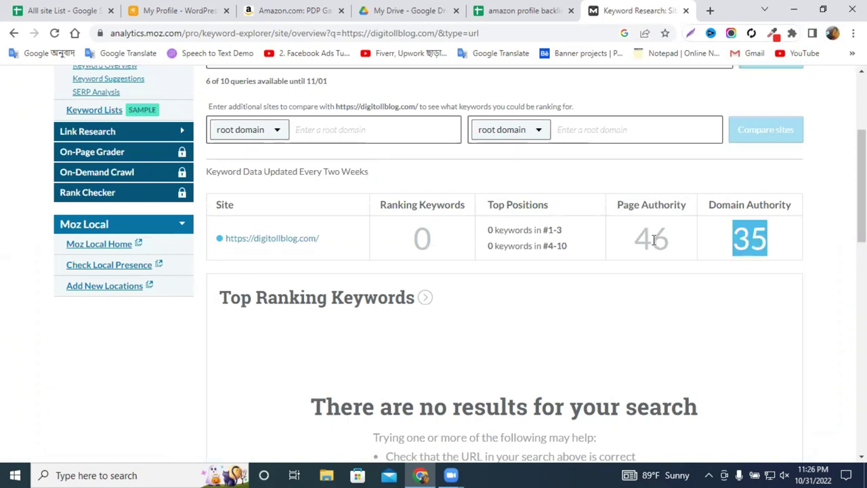
double_click(653, 240)
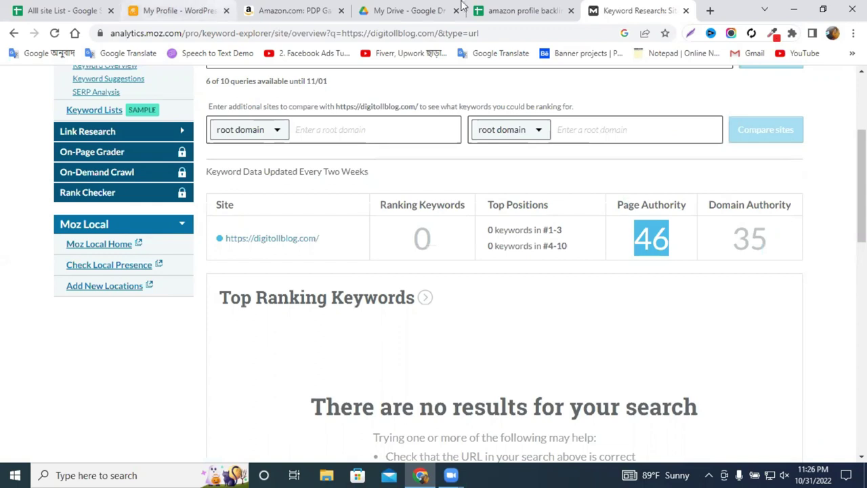
left_click(487, 9)
double_click(697, 184)
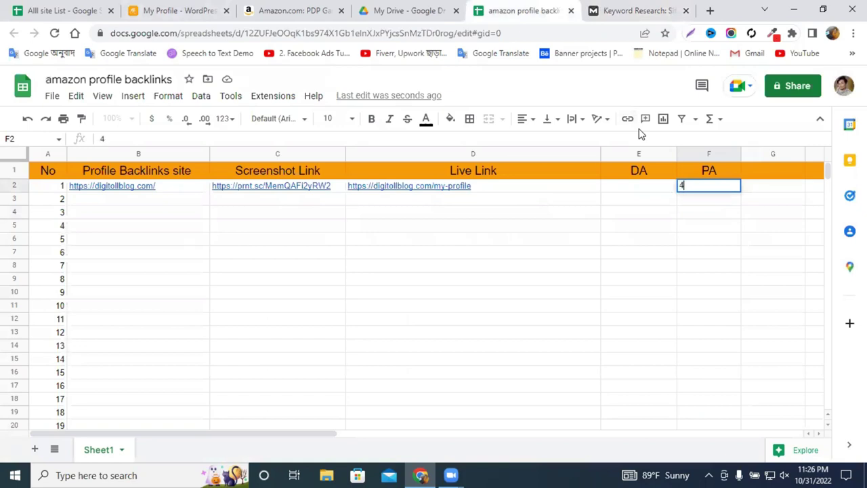
Enter PA 46 in F2 and DA 35 in E2, then return to the WordPress profile page.
left_click(633, 189)
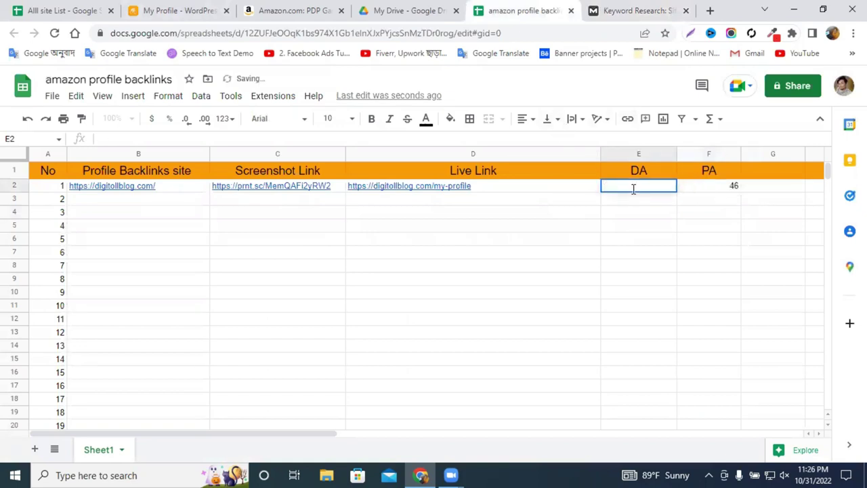
left_click(640, 10)
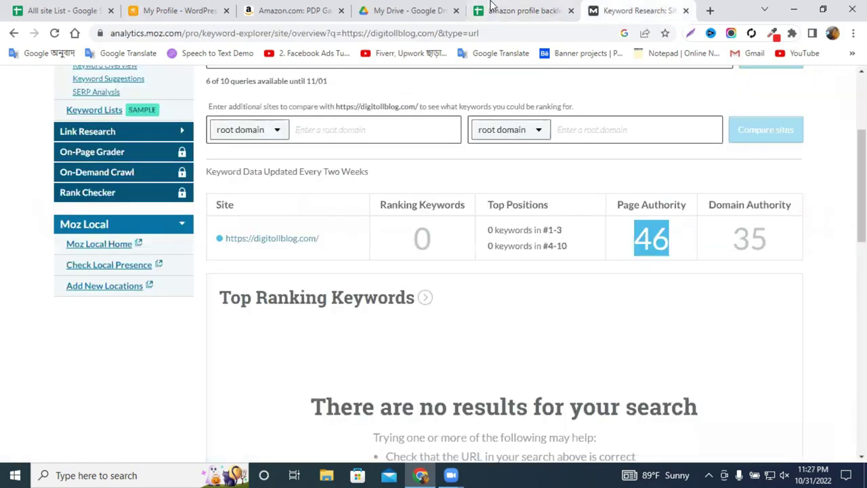
left_click(521, 10)
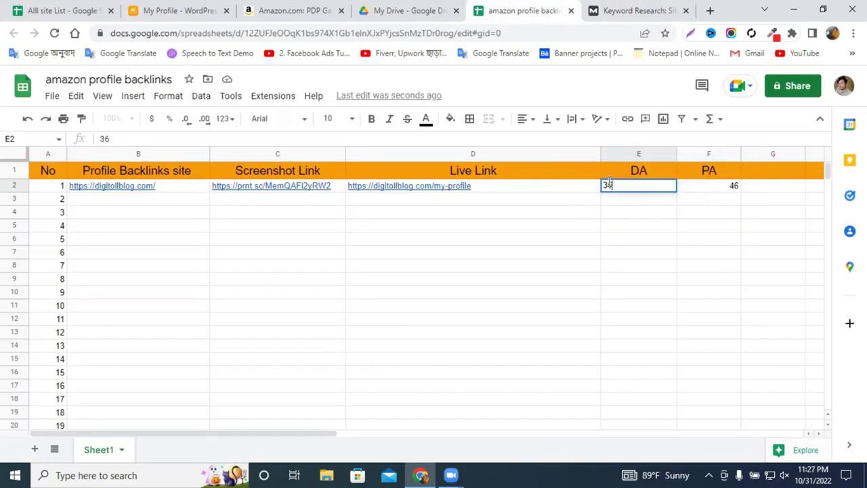
left_click(717, 256)
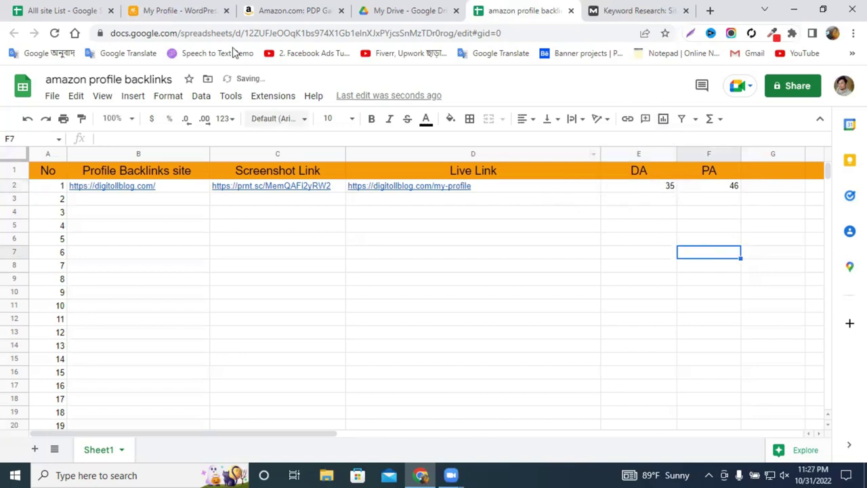
left_click(605, 265)
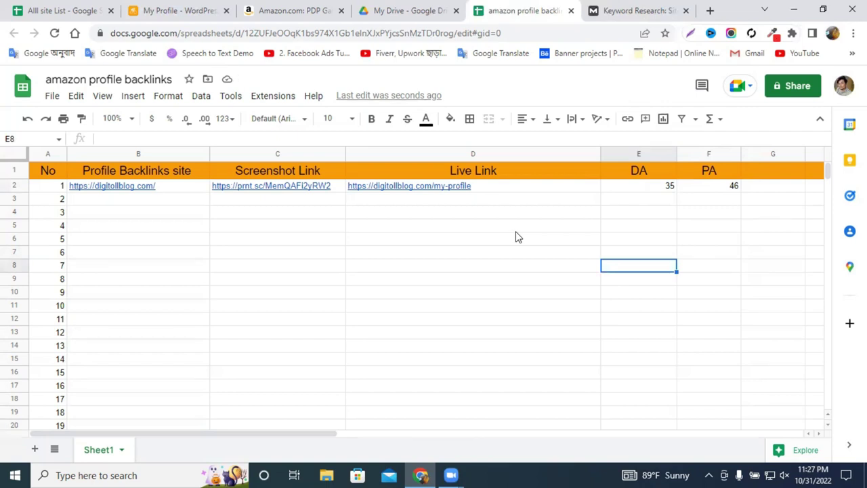
left_click(218, 8)
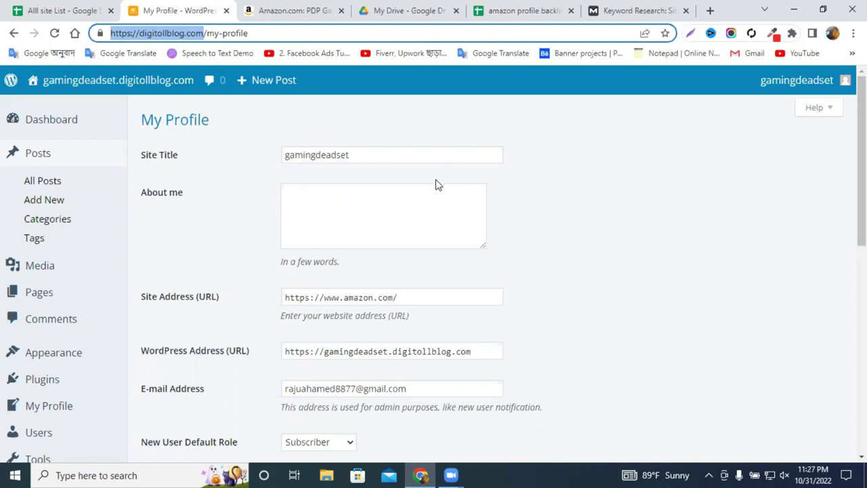
Create a new blank WordPress post from the admin bar, then show the Amazon headset page.
mouse_move(271, 82)
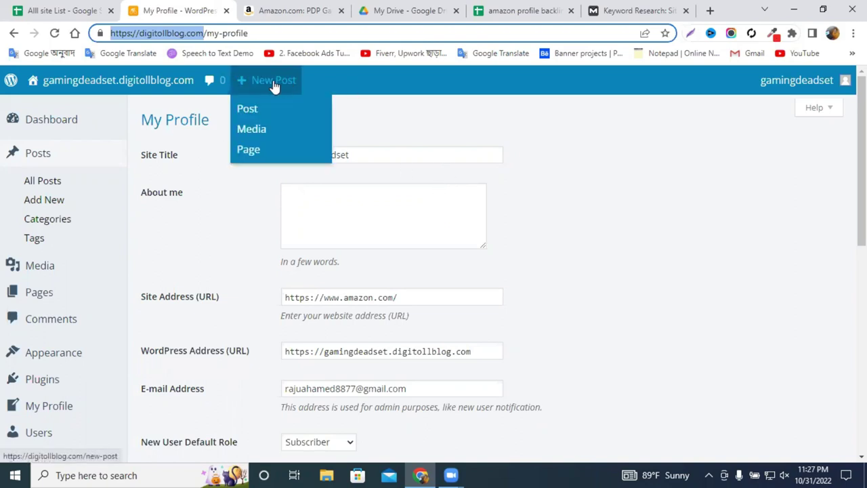
left_click(253, 110)
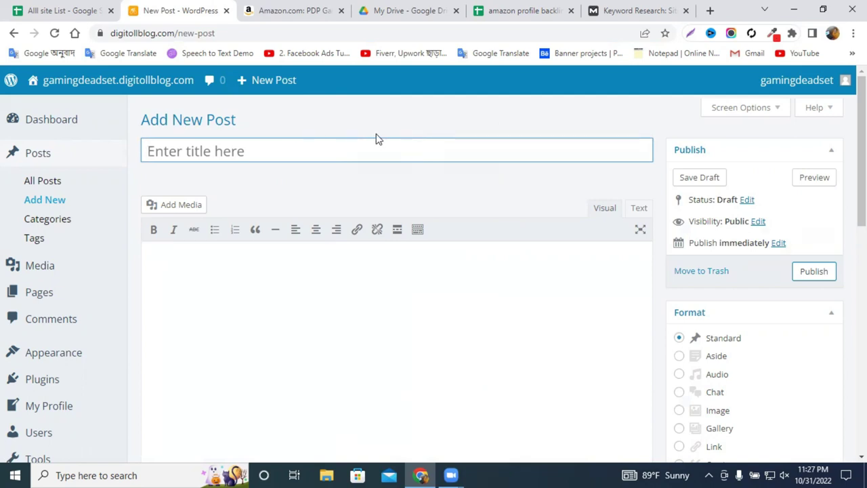
left_click(298, 10)
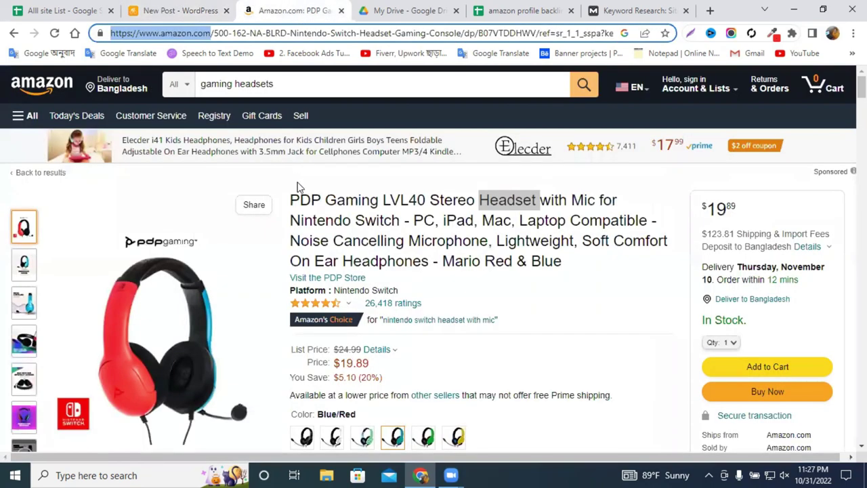
Use the short PDP Gaming LVL40 headset name as post title and paste the full Amazon product name into the body.
triple_click(351, 206)
left_click_drag(400, 219, 292, 195)
key("ctrl+c")
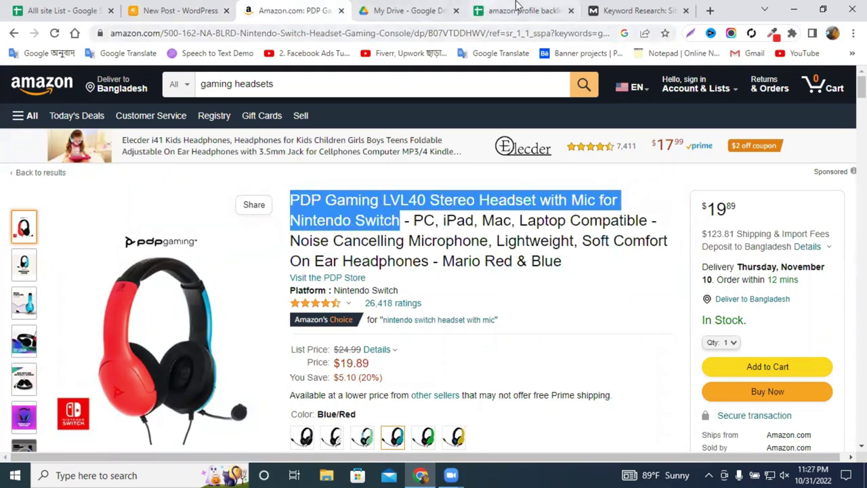
left_click(199, 8)
left_click(210, 155)
key("ctrl+v")
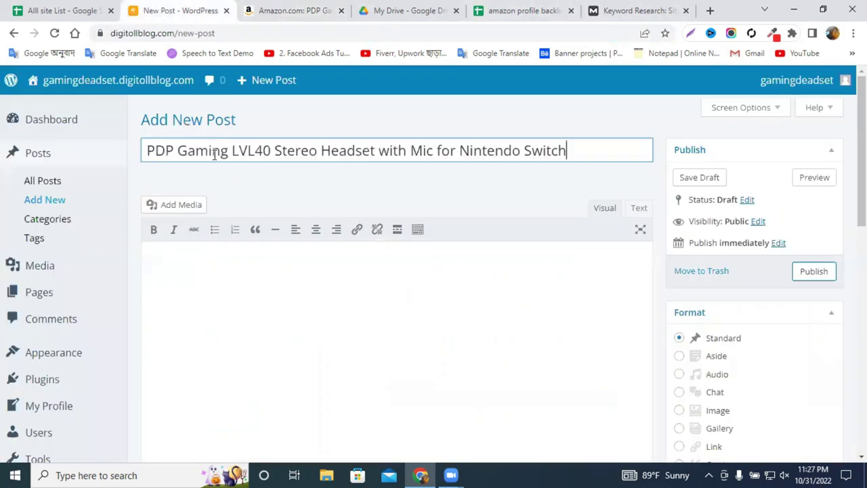
left_click(224, 247)
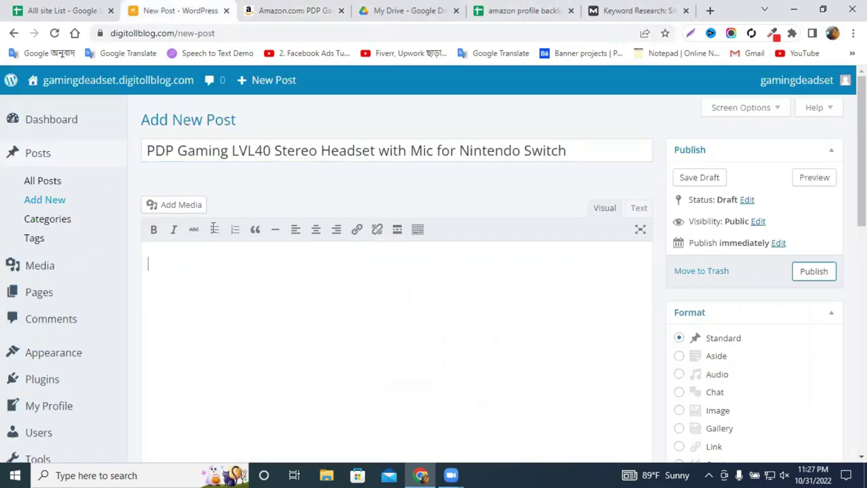
left_click(290, 12)
triple_click(347, 245)
key("ctrl+c")
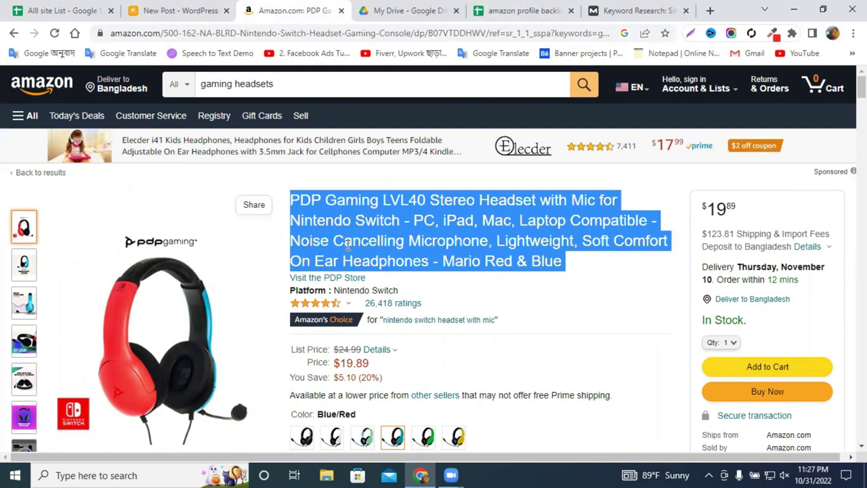
scroll(416, 261, "down", 5)
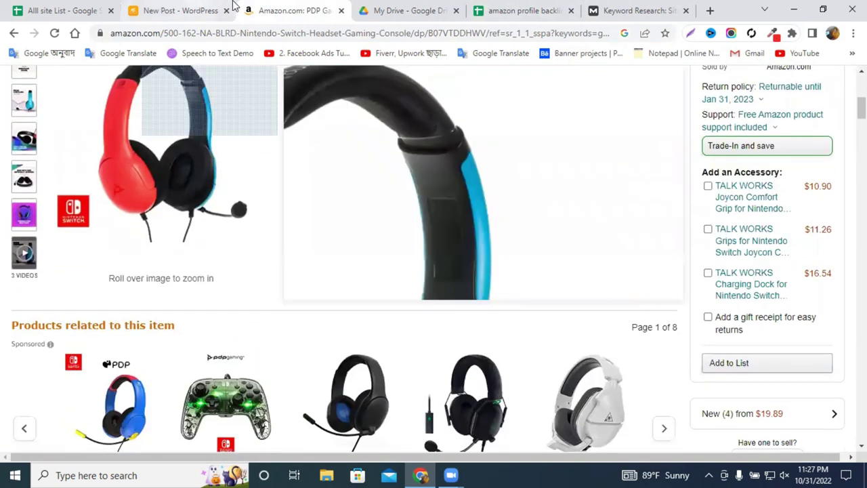
left_click(177, 11)
key("ctrl+v")
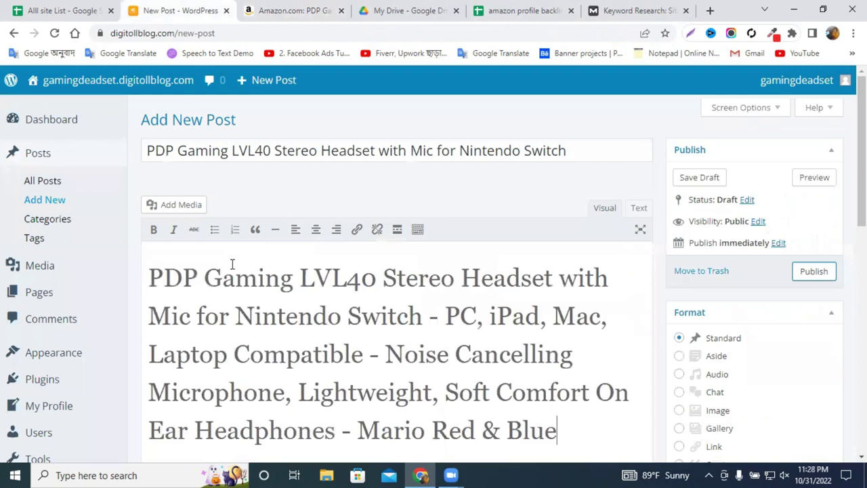
Undo the body paste, then copy the five Amazon feature bullets into the post body.
key("ctrl+z")
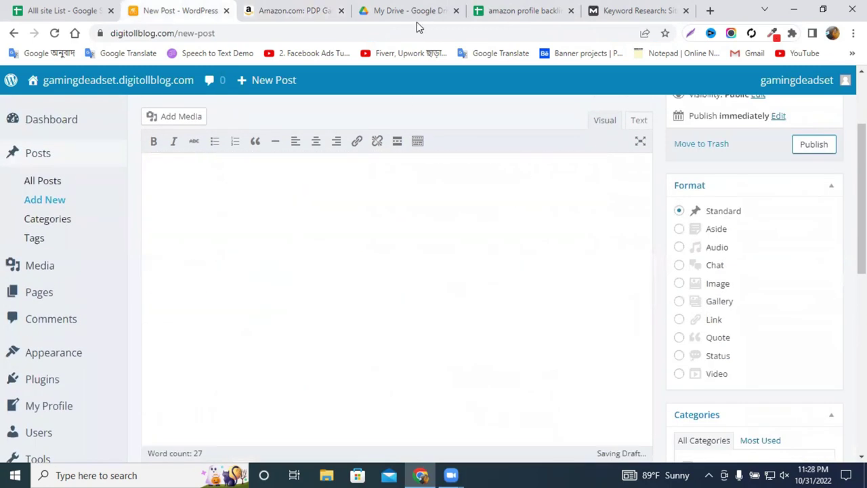
left_click(298, 10)
scroll(326, 110, "up", 1)
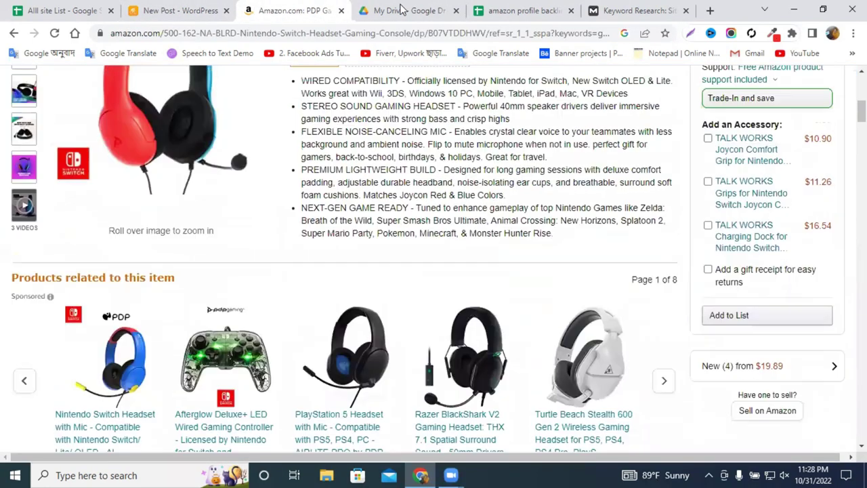
scroll(326, 110, "down", 1)
triple_click(308, 129)
scroll(308, 128, "up", 1)
left_click_drag(303, 128, 552, 295)
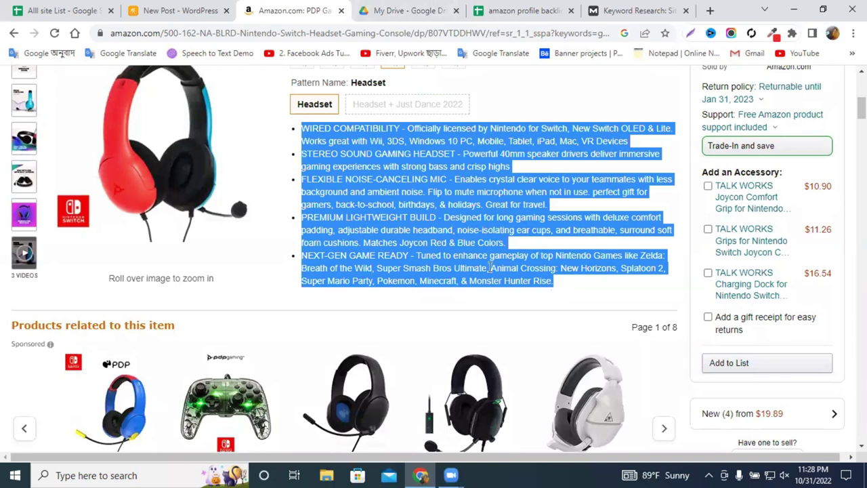
key("ctrl+c")
left_click(182, 11)
left_click(259, 238)
key("ctrl+v")
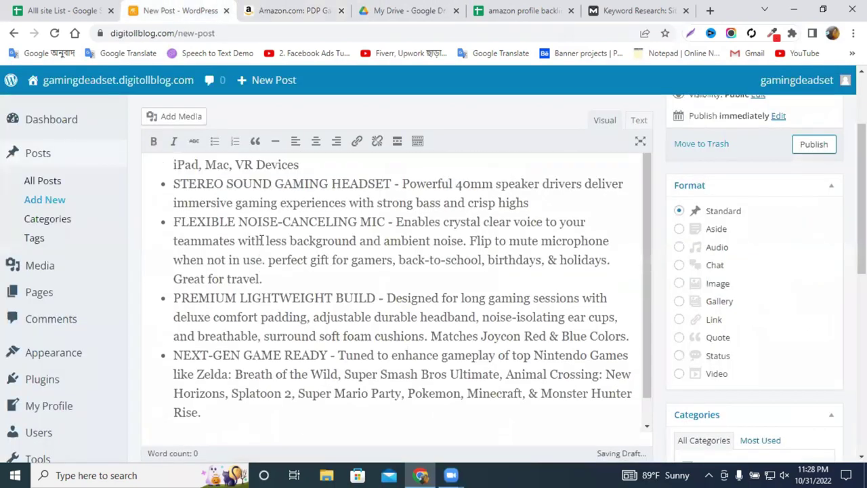
scroll(318, 247, "down", 5)
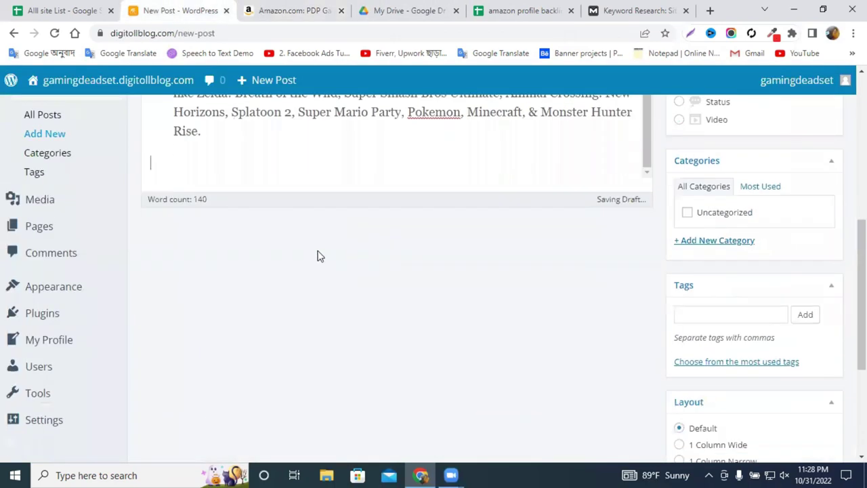
scroll(296, 246, "up", 5)
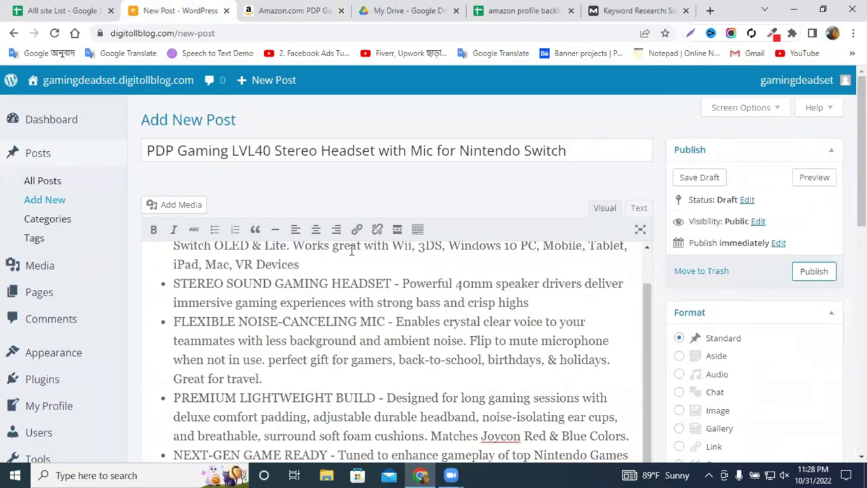
scroll(318, 252, "up", 1)
scroll(338, 268, "down", 1)
scroll(498, 285, "down", 6)
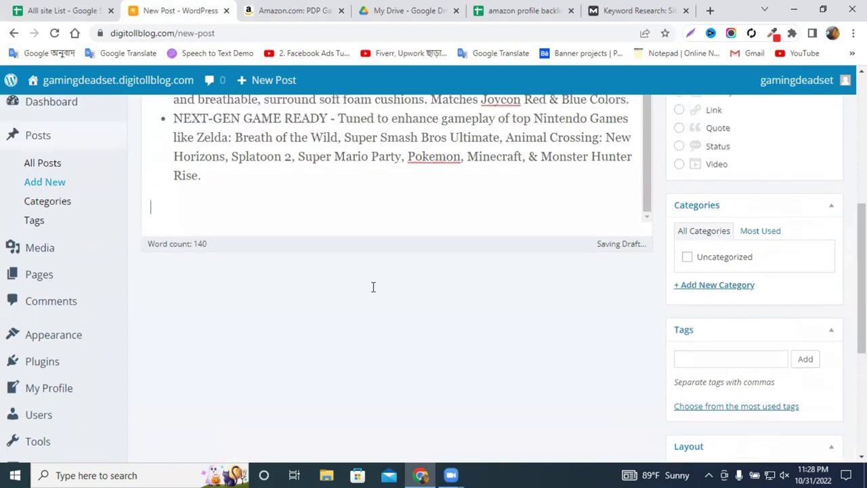
scroll(373, 286, "up", 2)
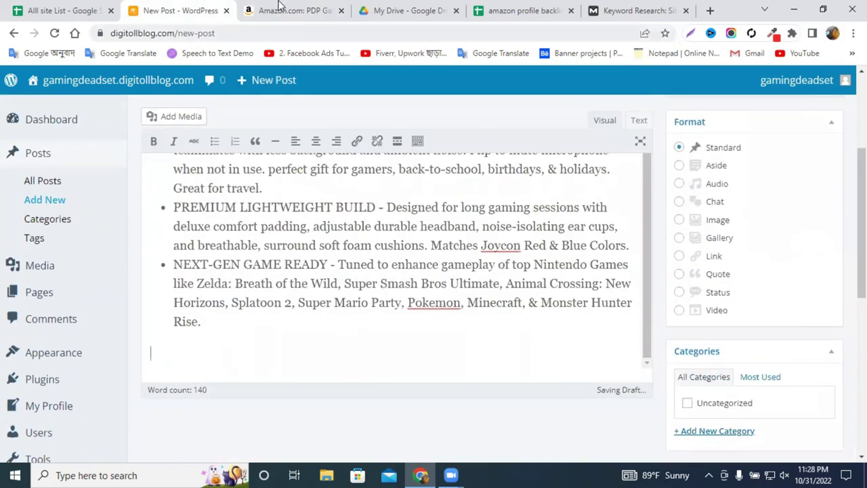
Copy the Amazon product page URL and highlight the word 'more' in the post body.
left_click(284, 10)
left_click(263, 34)
right_click(263, 33)
left_click(308, 120)
left_click(203, 10)
left_click_drag(204, 355, 142, 353)
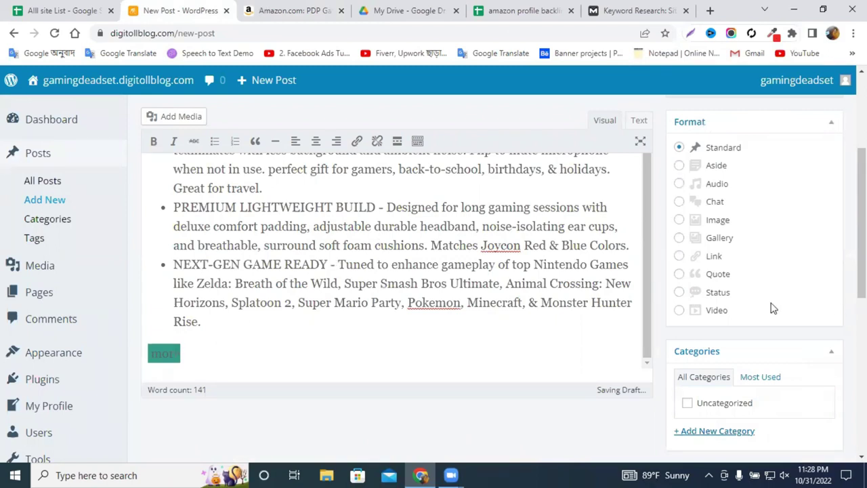
scroll(773, 308, "down", 2)
scroll(707, 304, "down", 2)
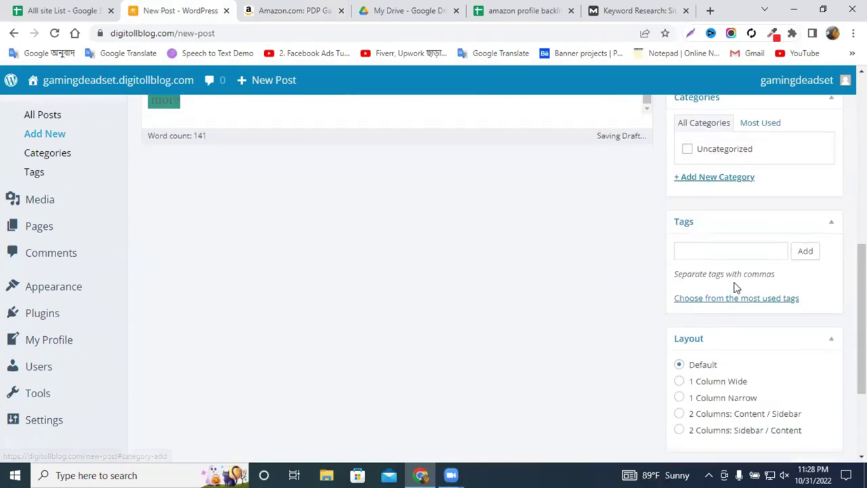
Open the post's Featured Image uploader, then cancel the file browse and close the dialog.
left_click(743, 252)
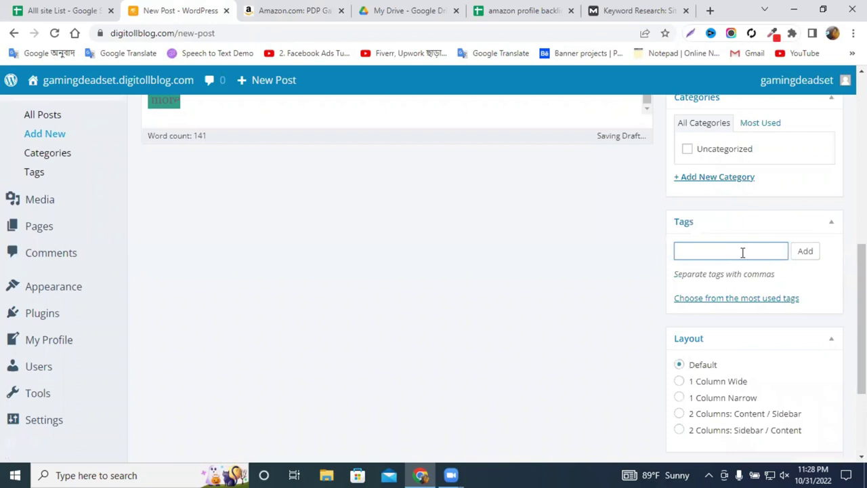
scroll(742, 252, "down", 3)
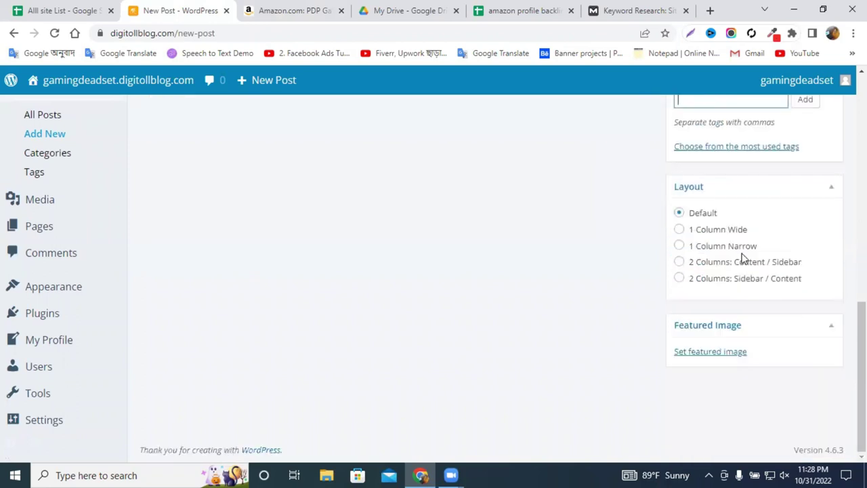
left_click(693, 353)
left_click(436, 297)
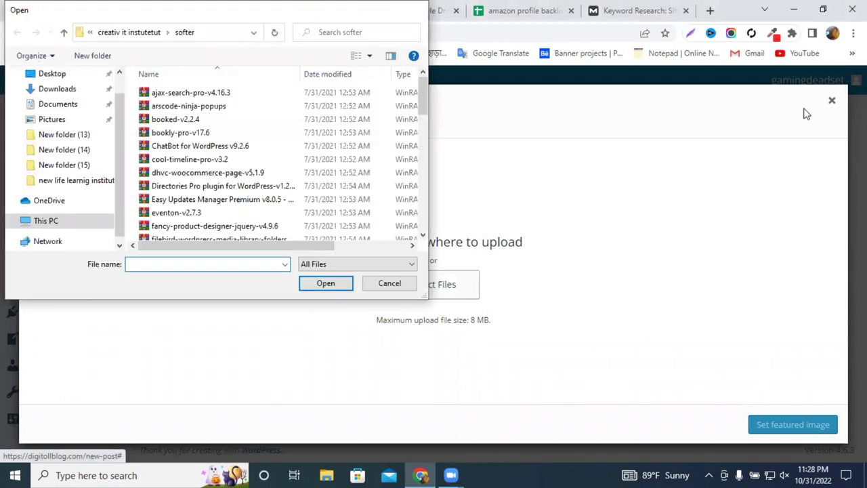
key("Escape")
left_click(832, 102)
Try the right-click menus over the Amazon headset image and description, then dismiss them.
left_click(284, 10)
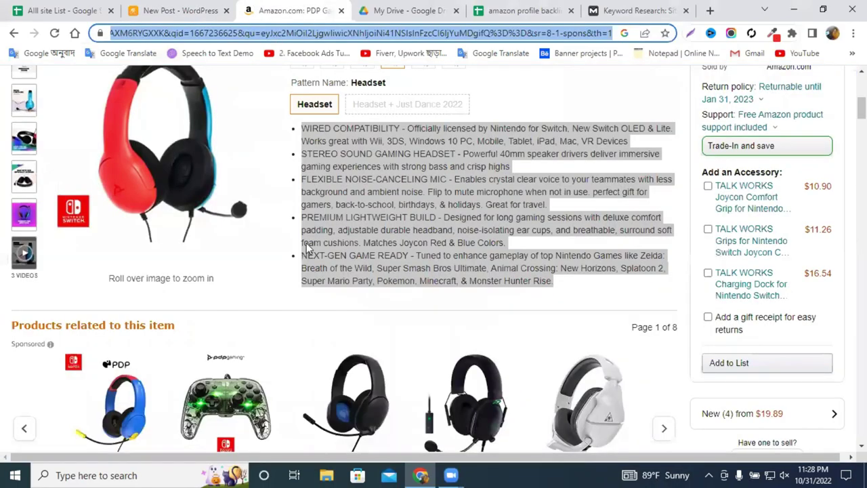
right_click(210, 160)
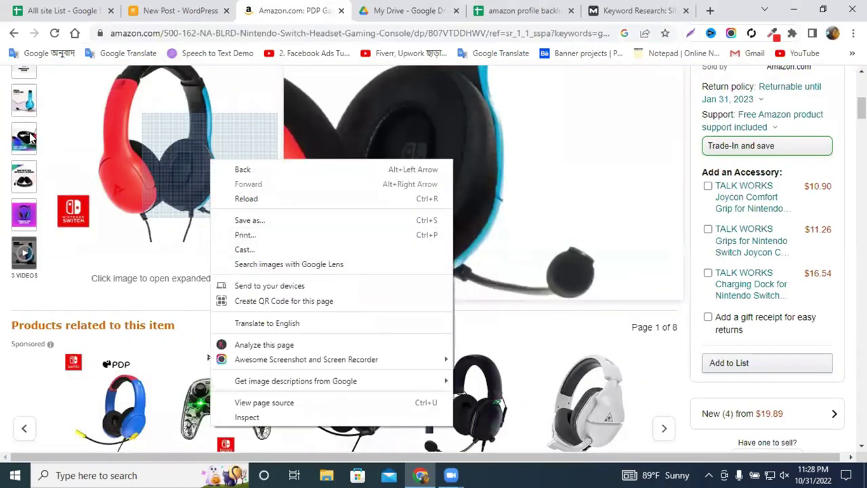
scroll(25, 173, "up", 1)
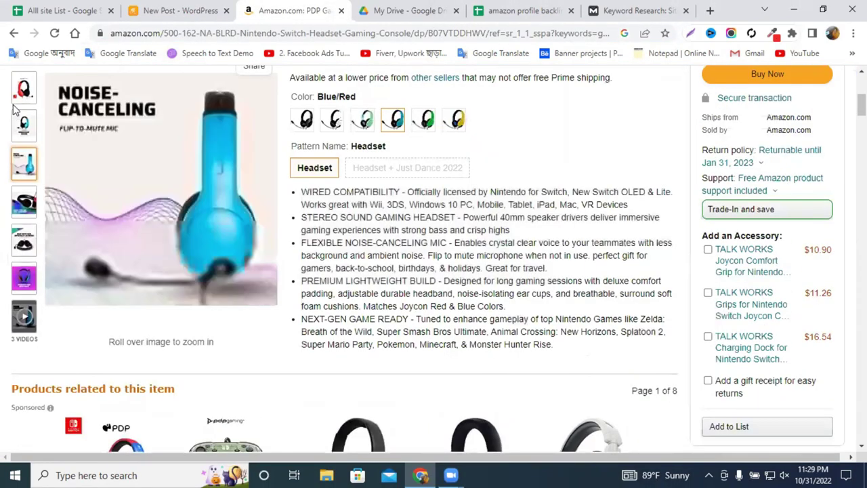
right_click(23, 87)
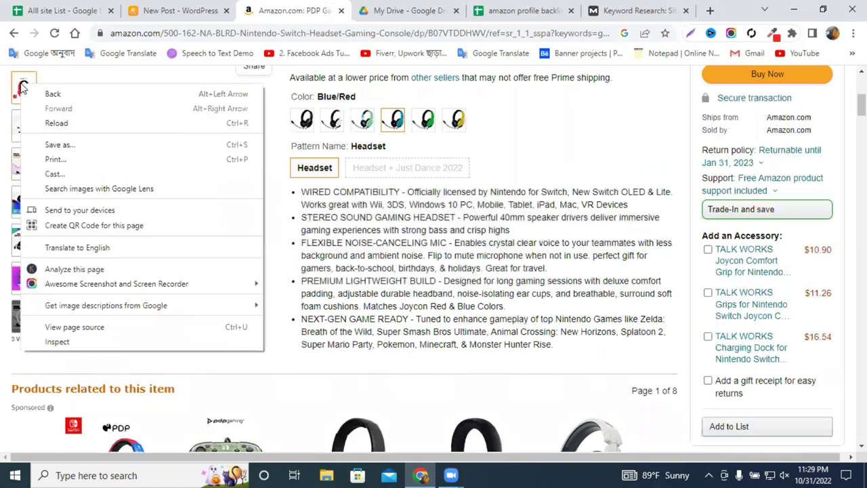
left_click(589, 136)
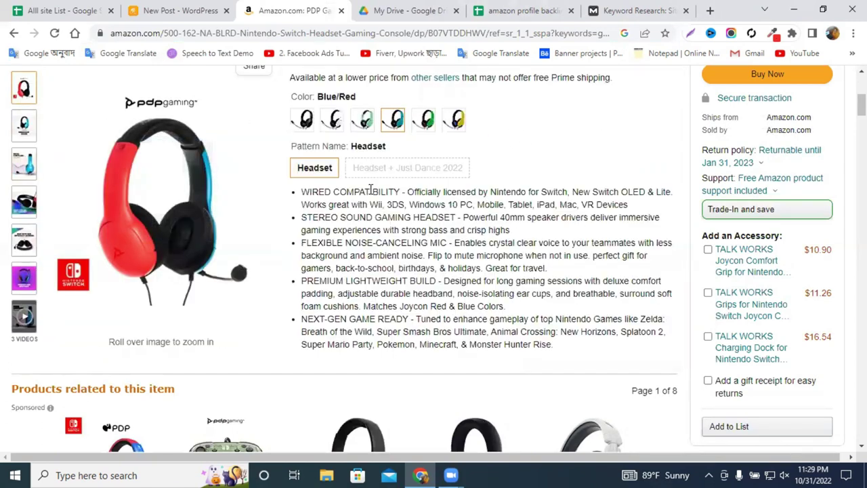
right_click(373, 191)
right_click(195, 178)
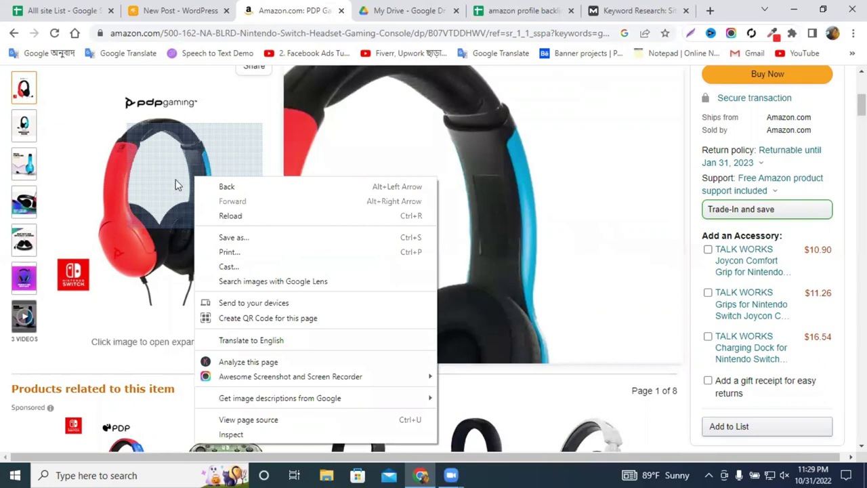
right_click(118, 166)
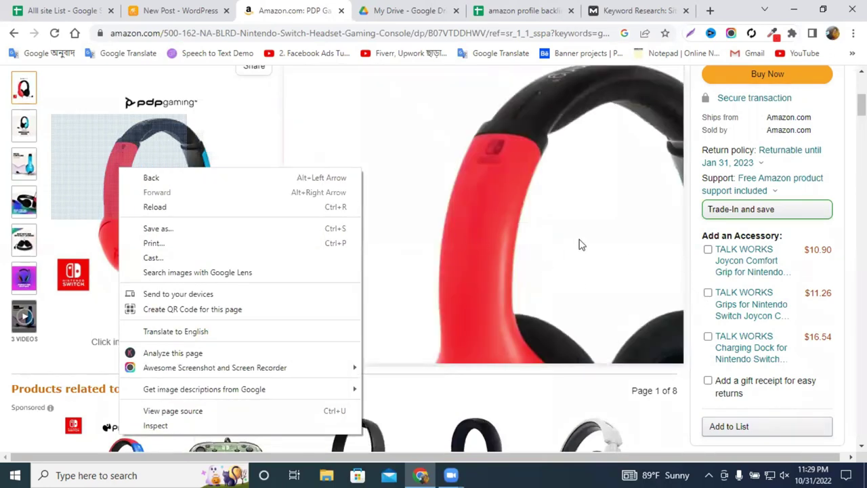
left_click(579, 245)
Capture the headset product image with Lightshot and save it as Screenshot (51).
left_click(690, 32)
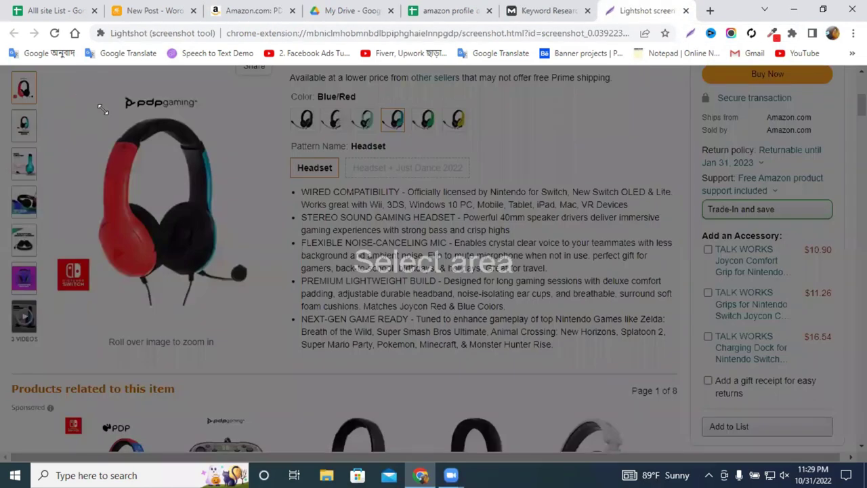
left_click_drag(46, 84, 270, 327)
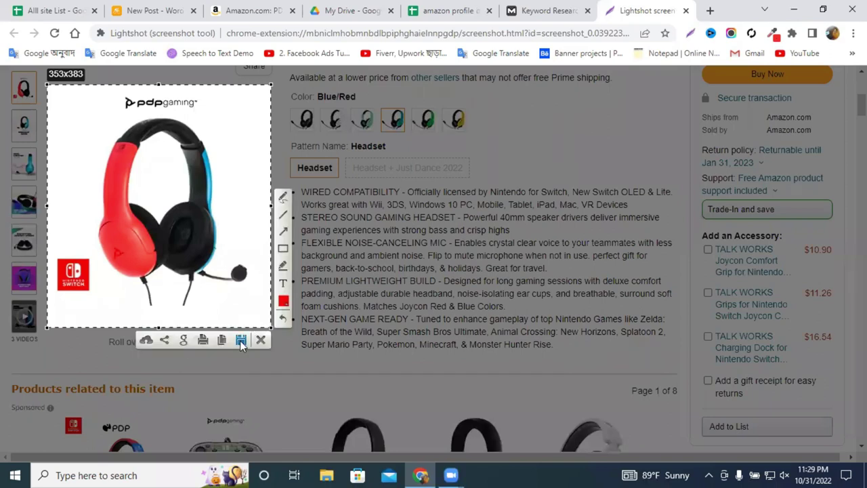
left_click(241, 340)
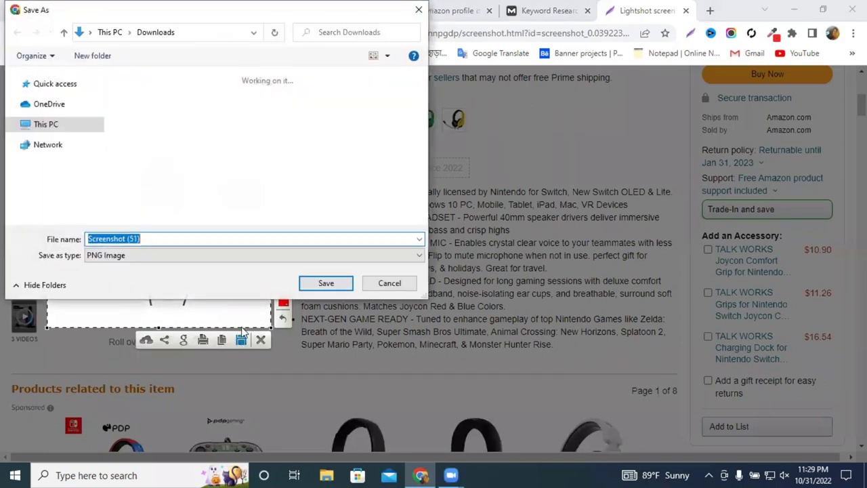
left_click(323, 283)
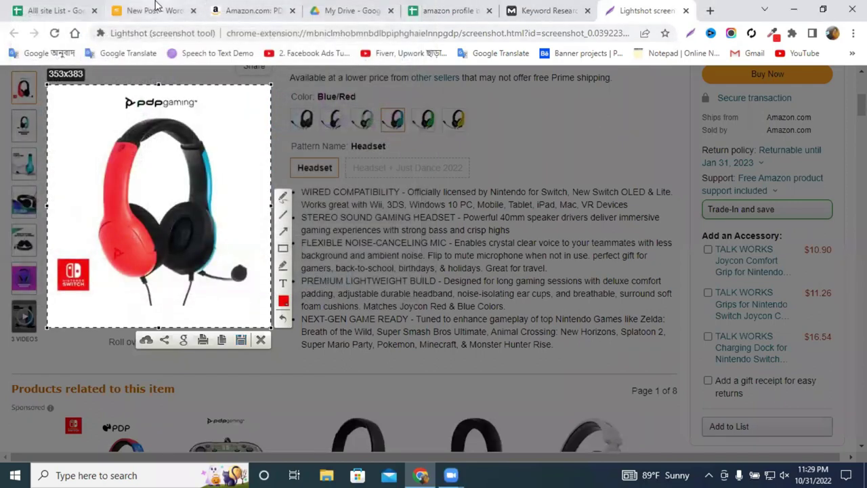
left_click(153, 10)
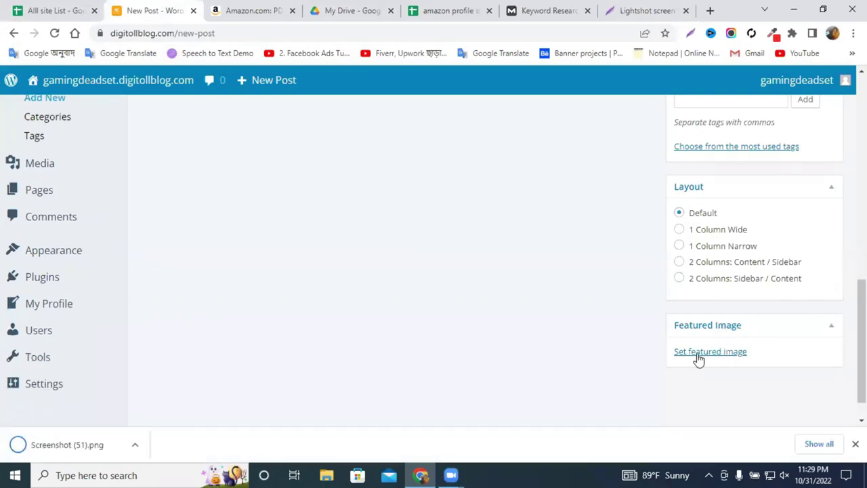
Upload Screenshot (51).png from Downloads as the featured image and select its thumbnail.
left_click(698, 352)
left_click(458, 274)
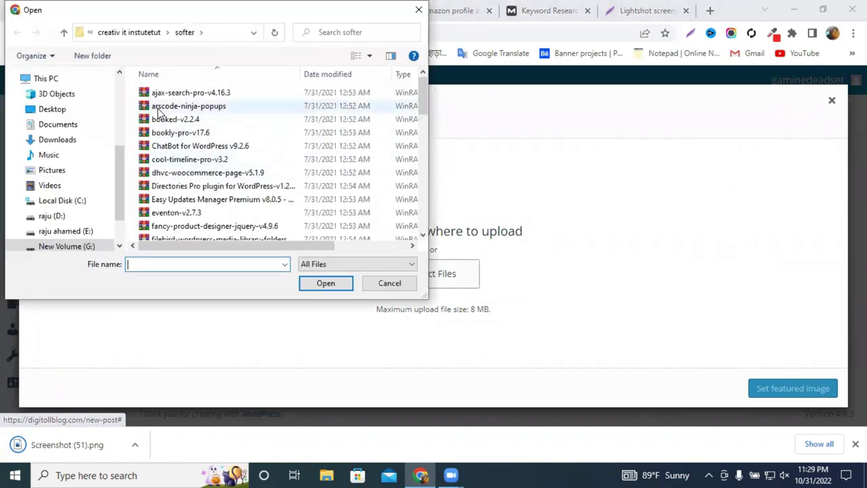
left_click(91, 144)
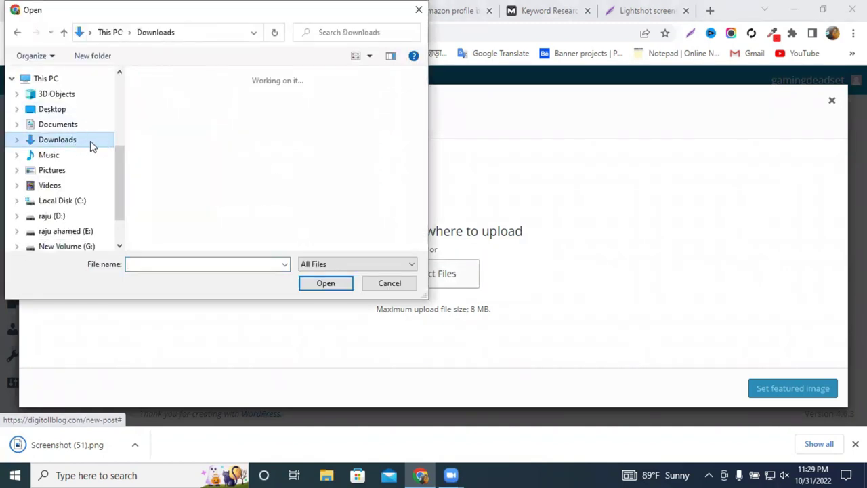
left_click(156, 125)
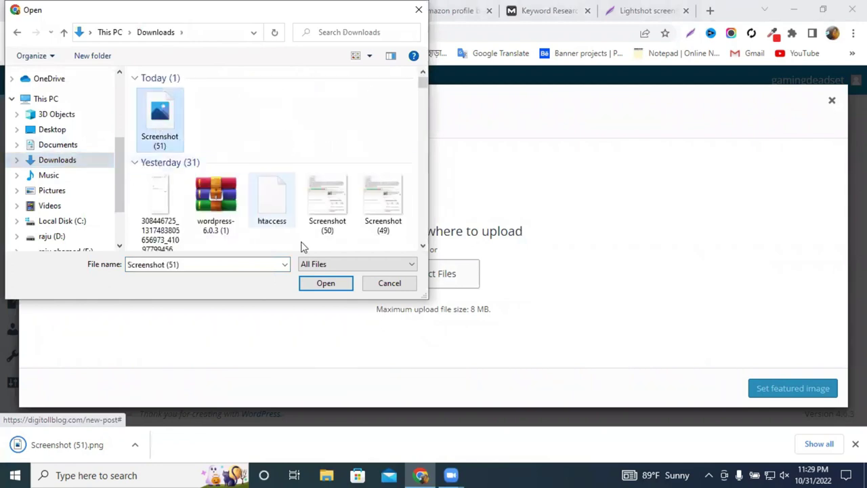
left_click(324, 285)
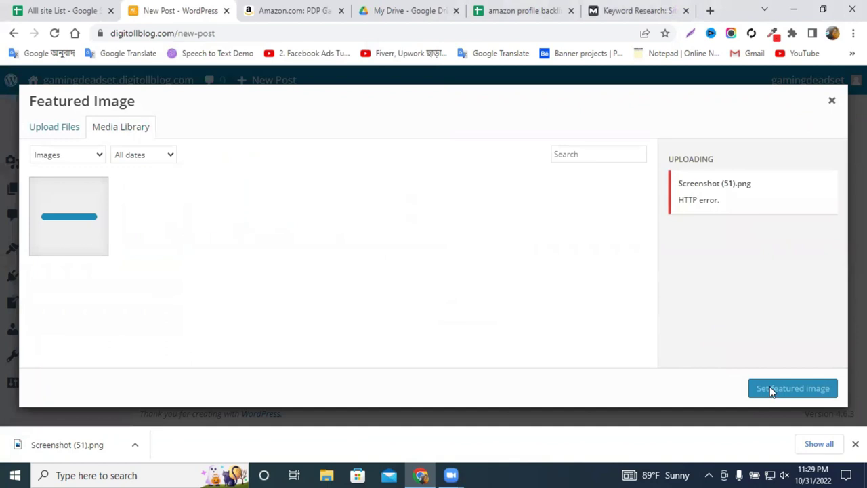
left_click(69, 225)
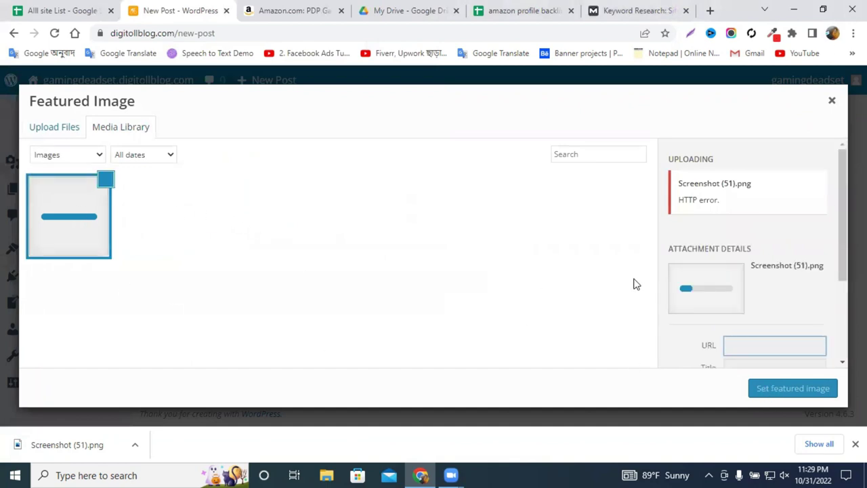
left_click(75, 223)
left_click(78, 222)
Save the Amazon headset product image into the Downloads folder.
left_click(263, 8)
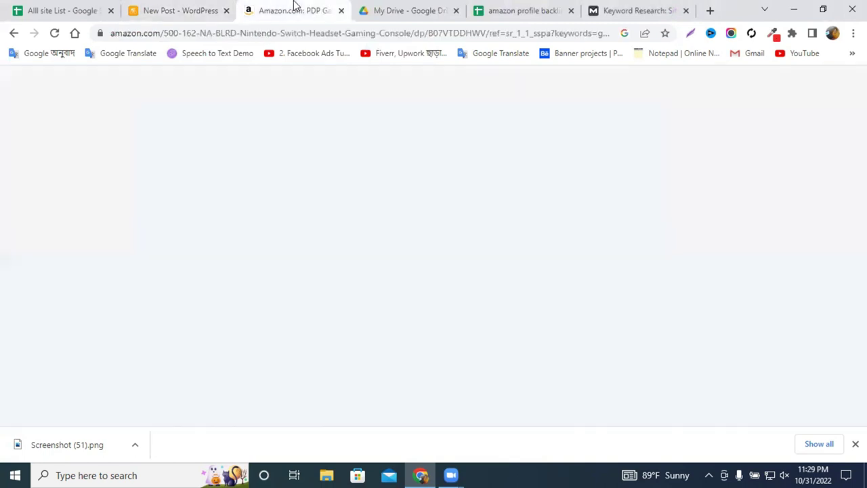
scroll(244, 281, "down", 3)
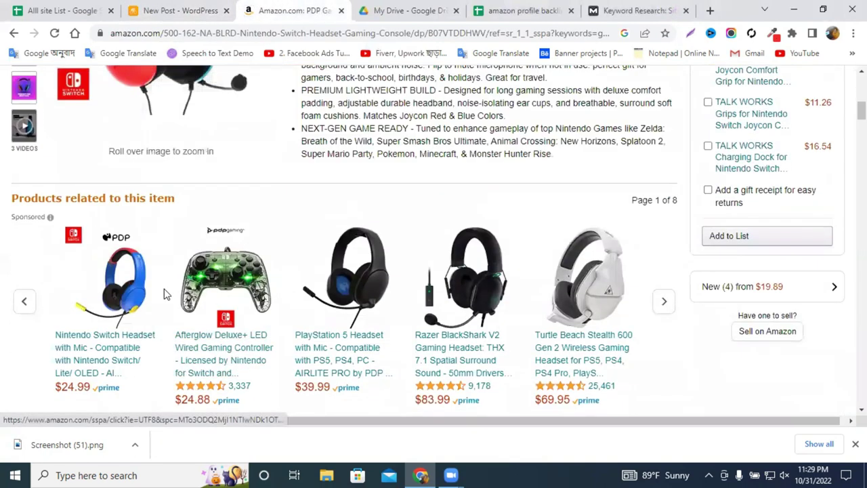
right_click(133, 279)
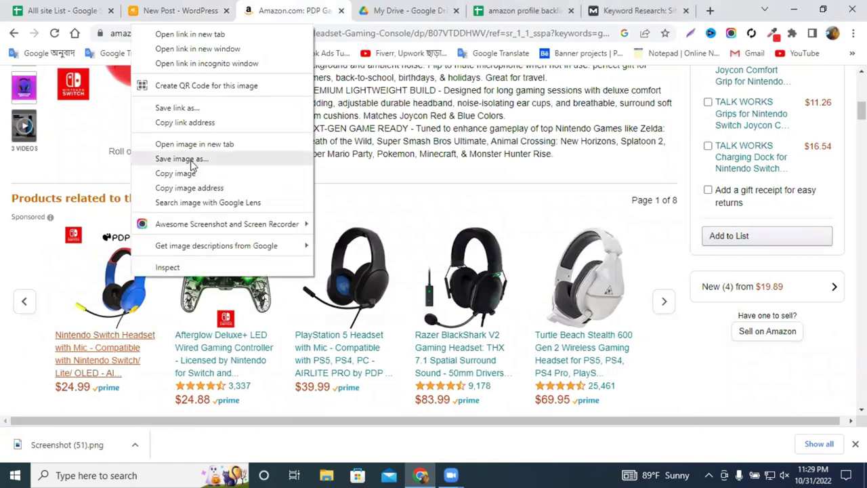
left_click(190, 160)
left_click(322, 282)
Upload 31TNZYQMpyL._AC_SR320,320_.jpg as the featured image, then close the featured image window.
left_click(166, 7)
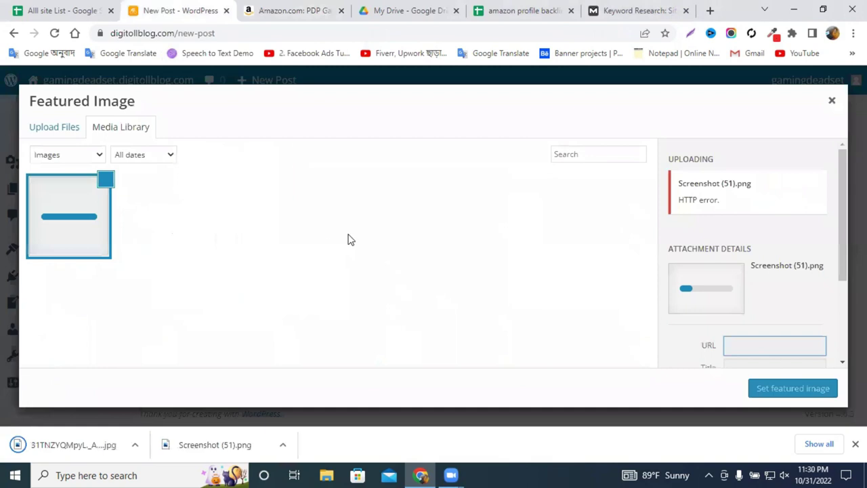
left_click(62, 129)
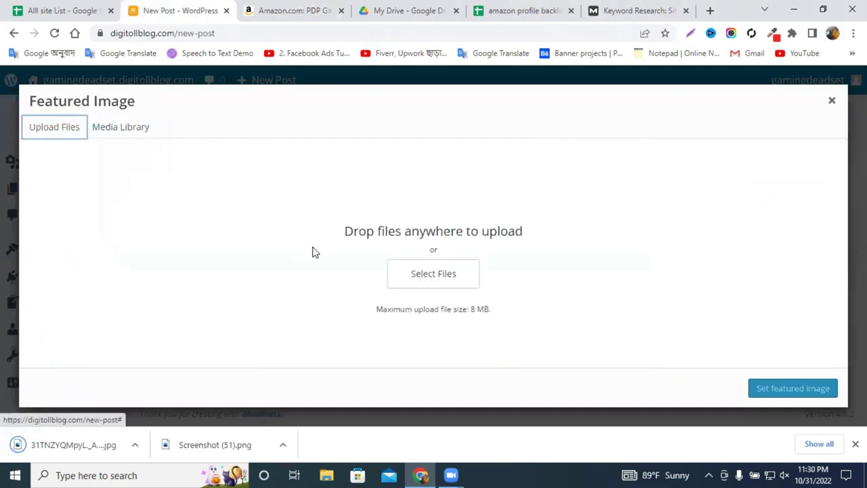
left_click(399, 268)
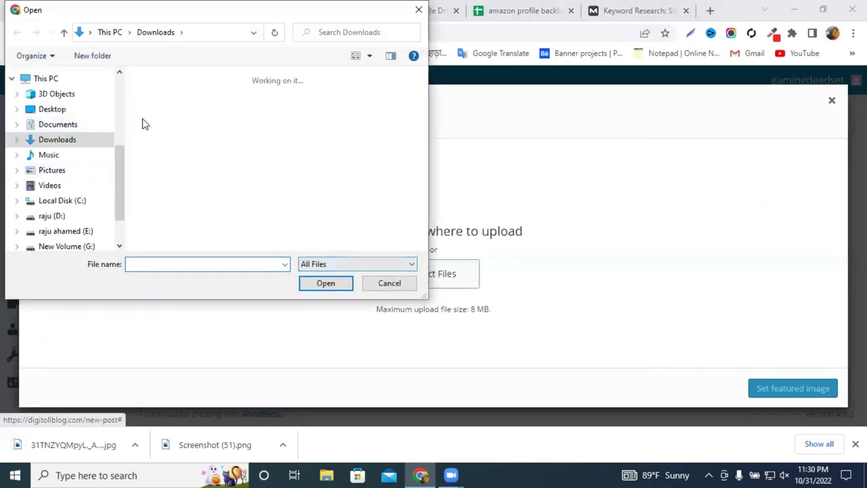
left_click(160, 119)
left_click(312, 283)
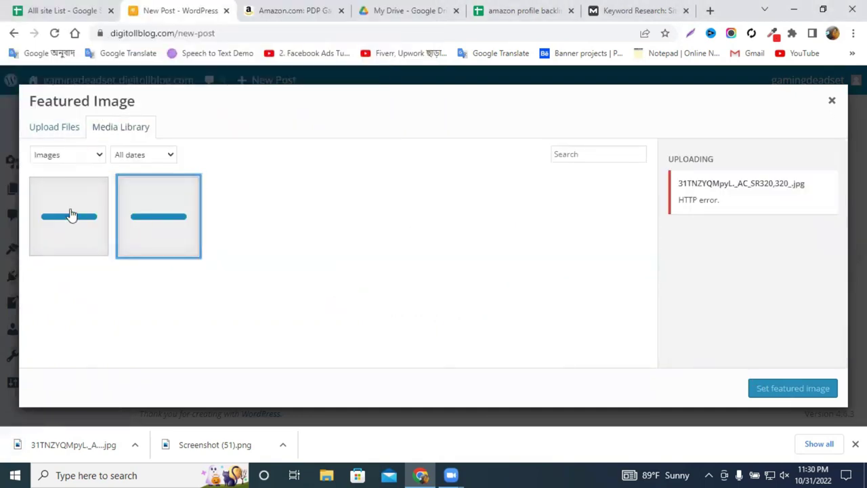
left_click(70, 215)
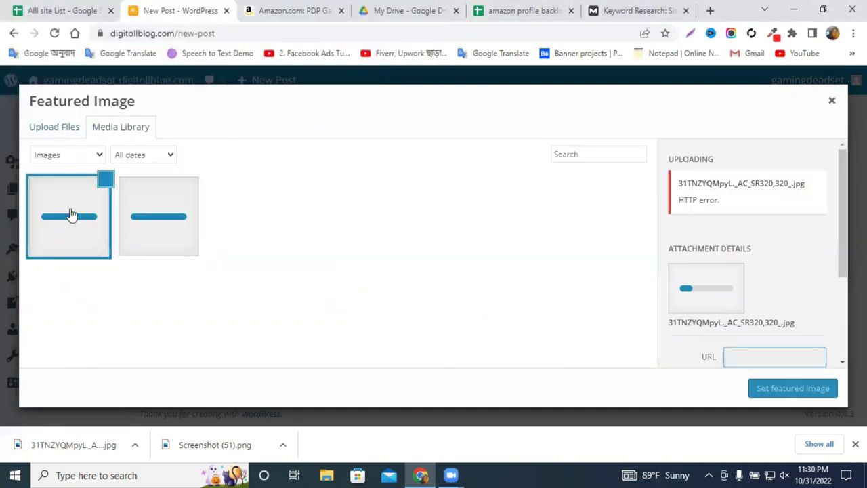
left_click(831, 101)
scroll(779, 325, "up", 2)
Set the post format to Image.
scroll(731, 300, "up", 2)
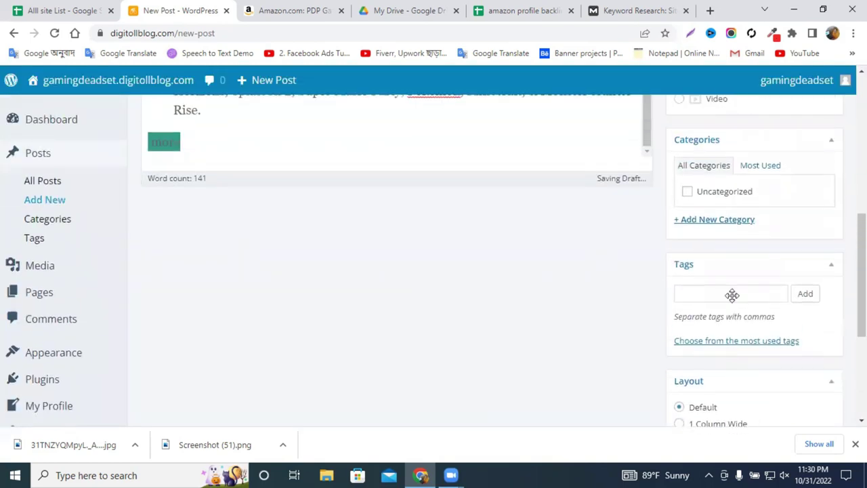
scroll(731, 300, "up", 2)
left_click(714, 195)
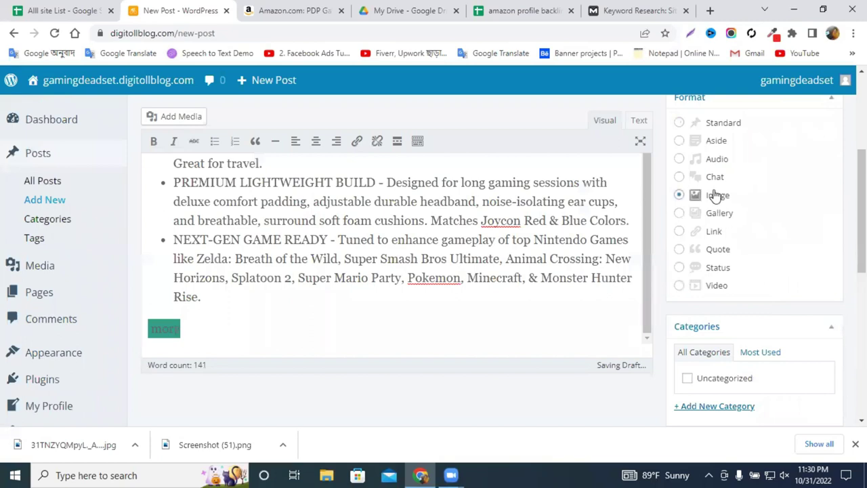
double_click(703, 196)
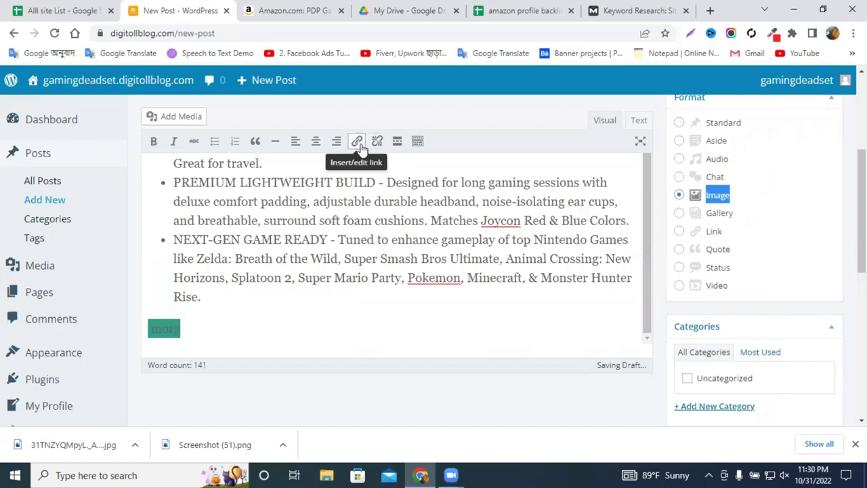
Link the word 'more' to the copied Amazon product page URL.
left_click(357, 142)
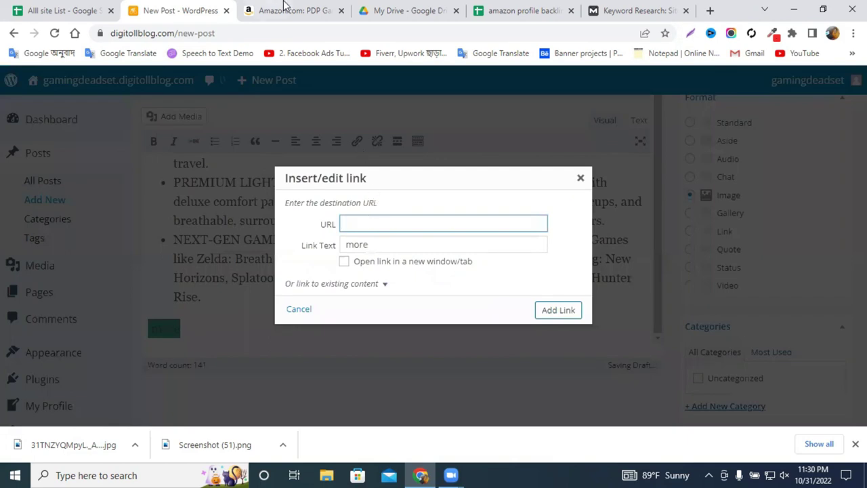
left_click(287, 8)
left_click(192, 33)
right_click(193, 33)
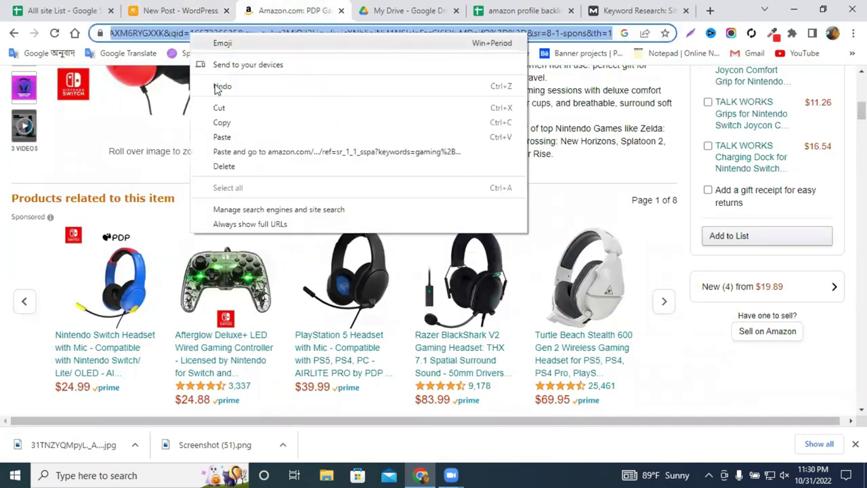
left_click(221, 122)
left_click(173, 10)
key("ctrl+v")
left_click(557, 310)
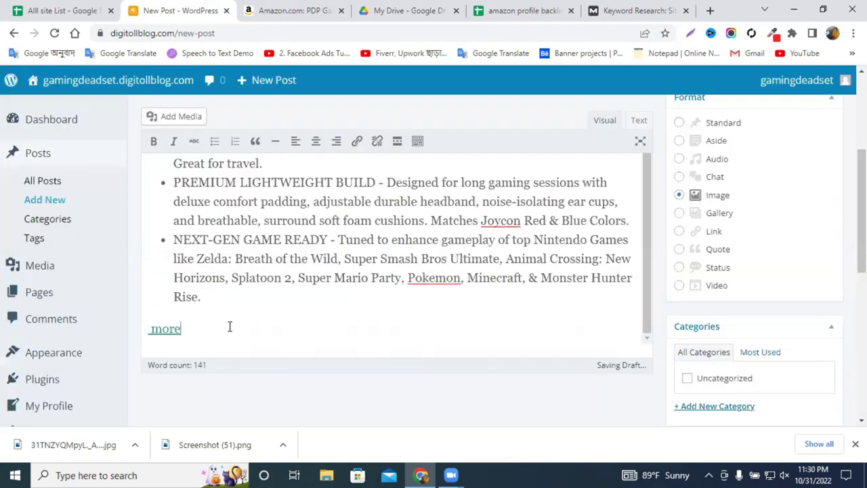
scroll(229, 326, "down", 3)
scroll(233, 325, "up", 8)
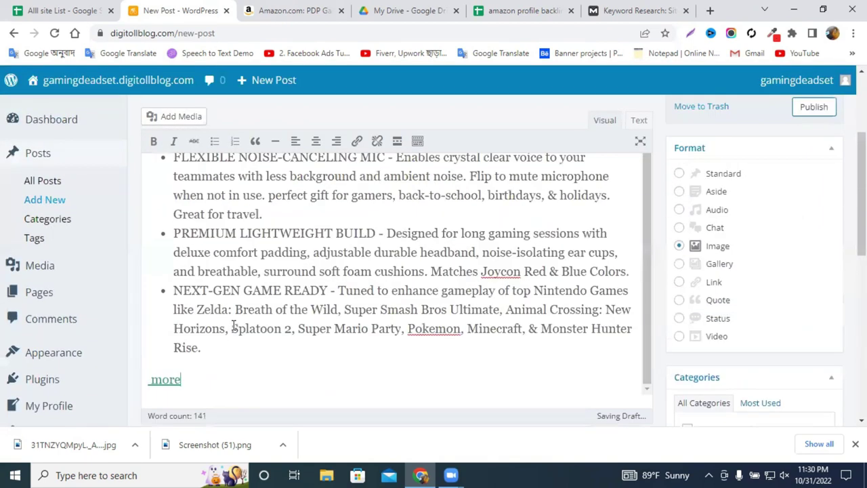
scroll(447, 308, "up", 2)
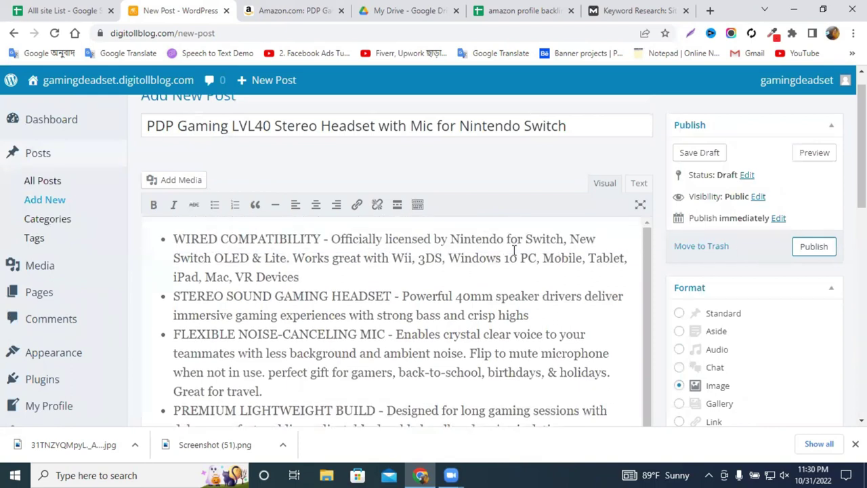
Publish the PDP Gaming LVL40 headset post, try viewing it, then go to All Posts.
left_click(804, 249)
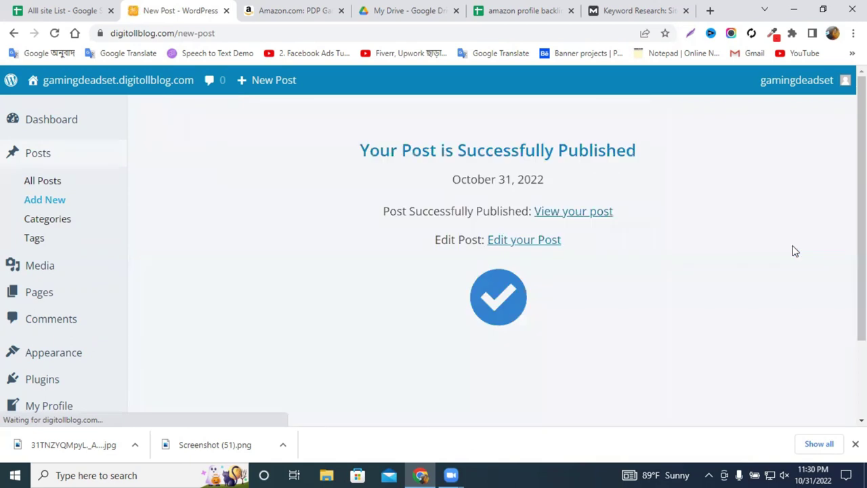
left_click(577, 214)
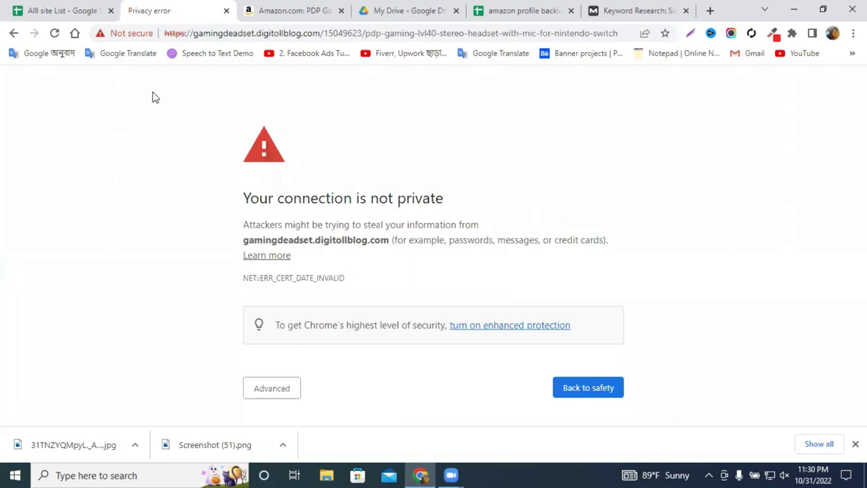
left_click(14, 33)
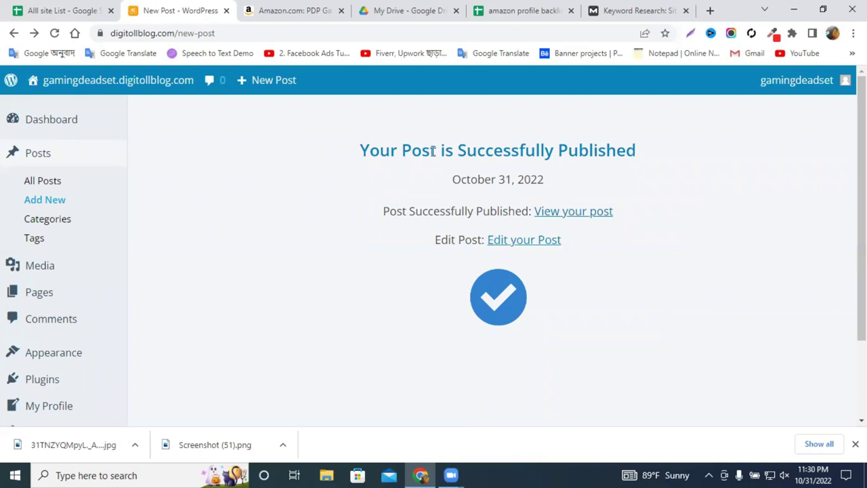
left_click(51, 181)
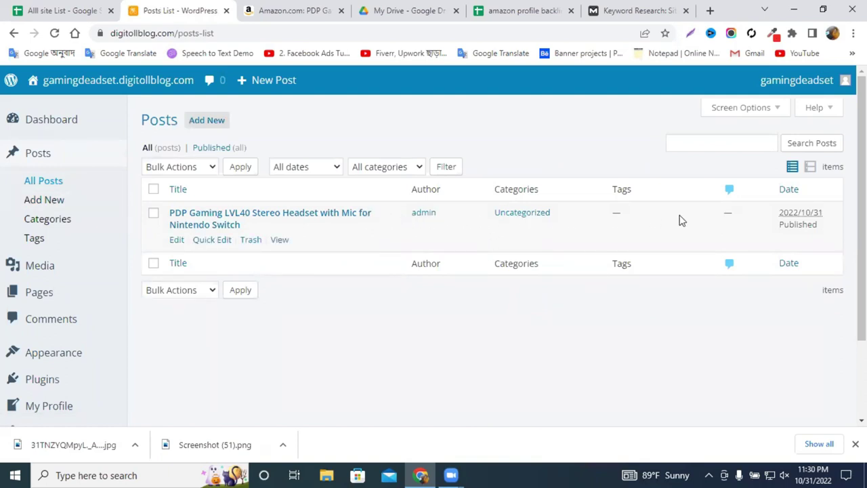
Open the published post in a new tab and close the resulting privacy error tab.
right_click(281, 242)
left_click(300, 252)
left_click(242, 8)
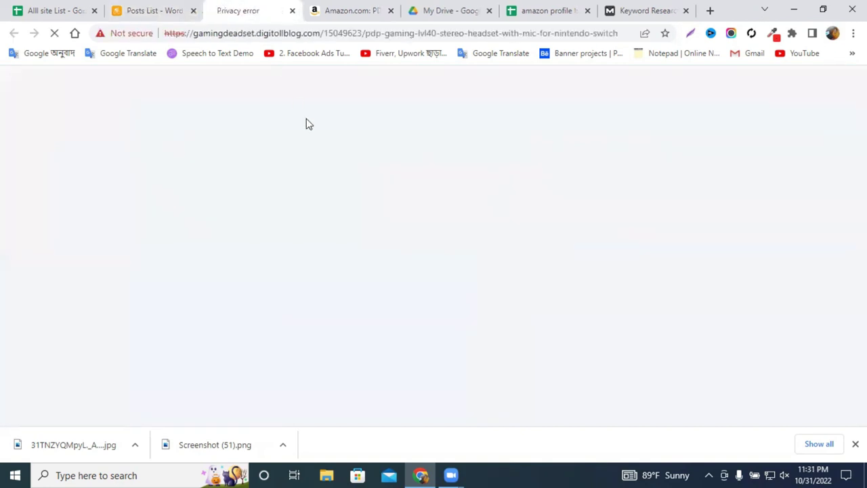
left_click(292, 10)
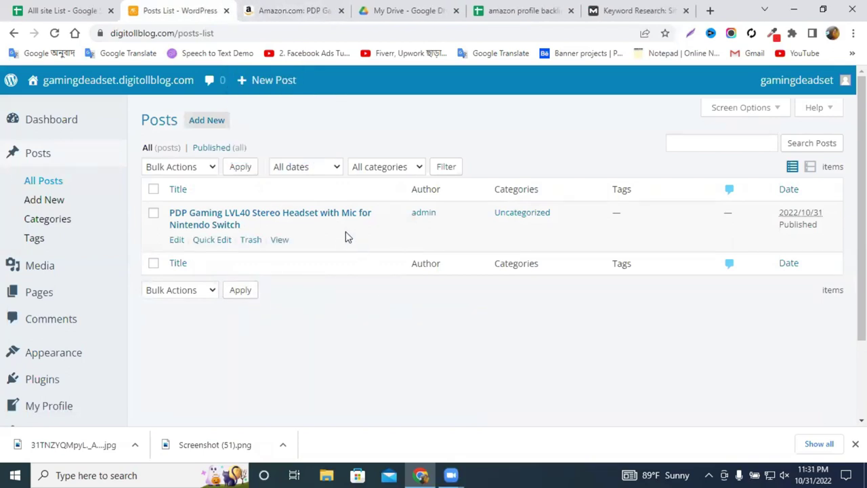
Glance at the Alll site List spreadsheet and come back to the WordPress posts list.
left_click(76, 6)
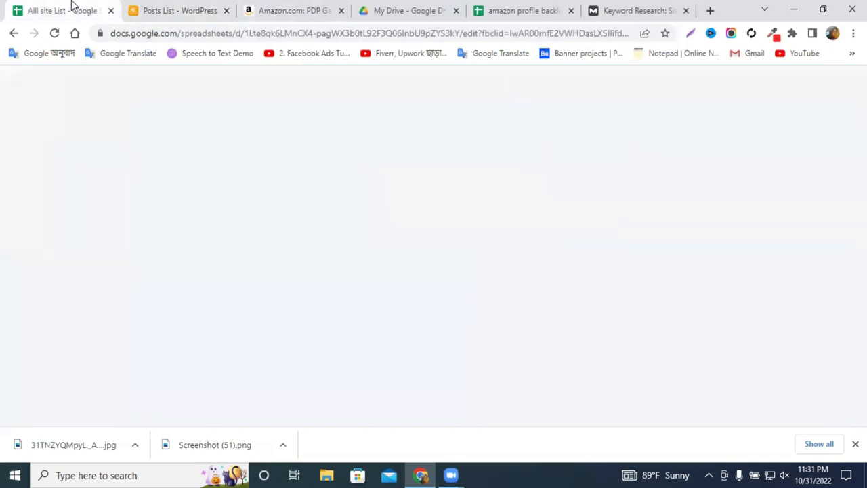
left_click(179, 8)
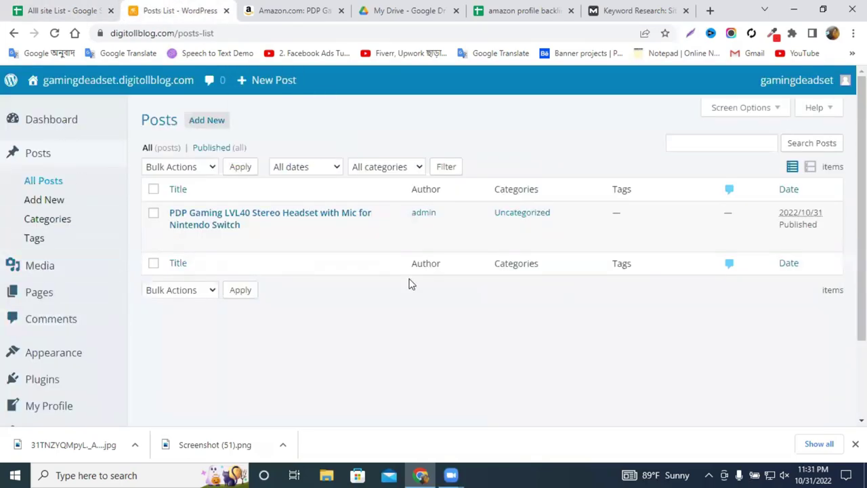
scroll(413, 296, "down", 3)
scroll(408, 296, "up", 3)
left_click(73, 6)
left_click(149, 7)
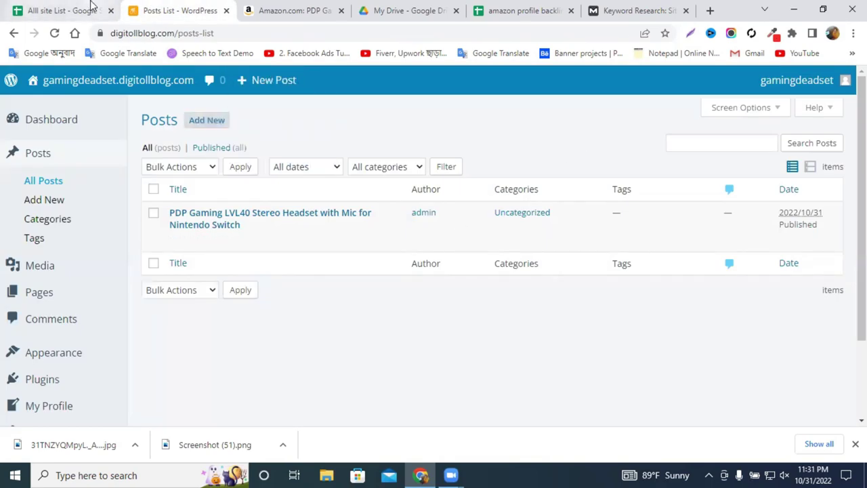
Return to the Alll site List spreadsheet, dismiss the account notice, and scroll Sheet3.
left_click(489, 6)
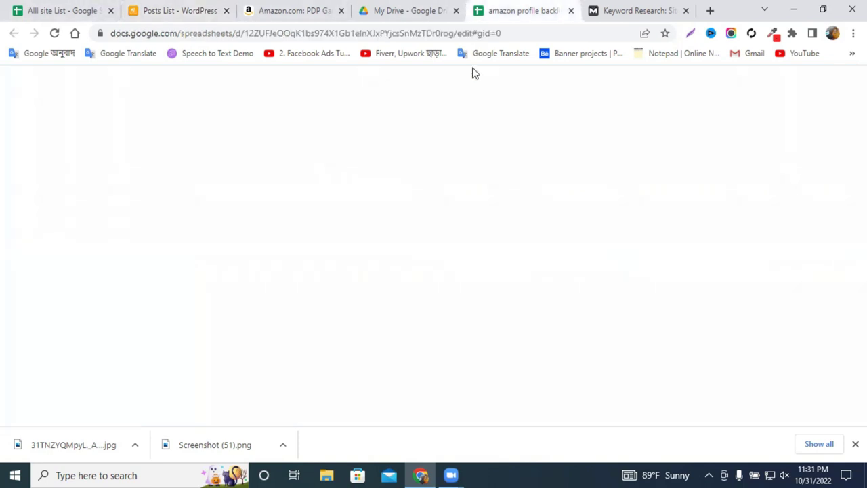
left_click(54, 8)
left_click(170, 10)
left_click(40, 9)
scroll(138, 283, "down", 1)
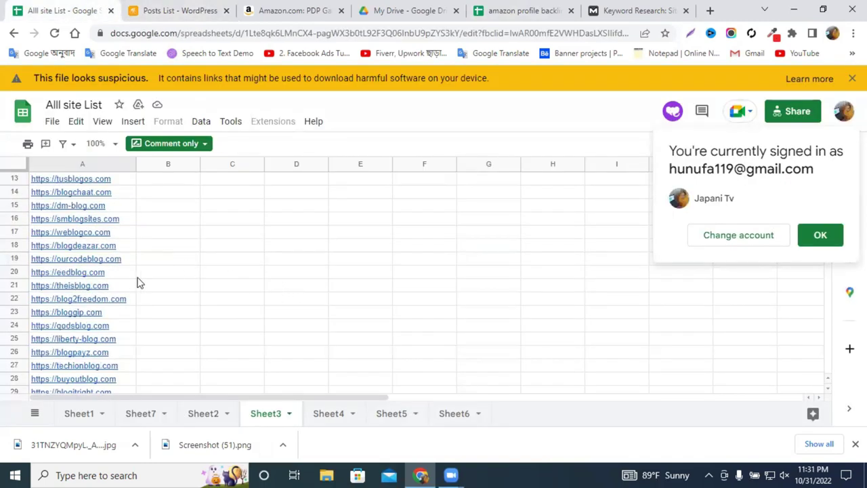
left_click(765, 266)
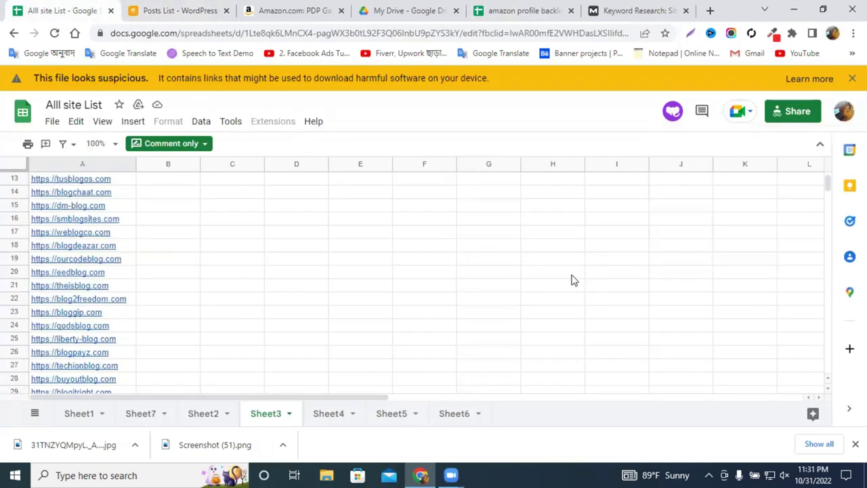
scroll(453, 276, "down", 1)
scroll(251, 350, "down", 10)
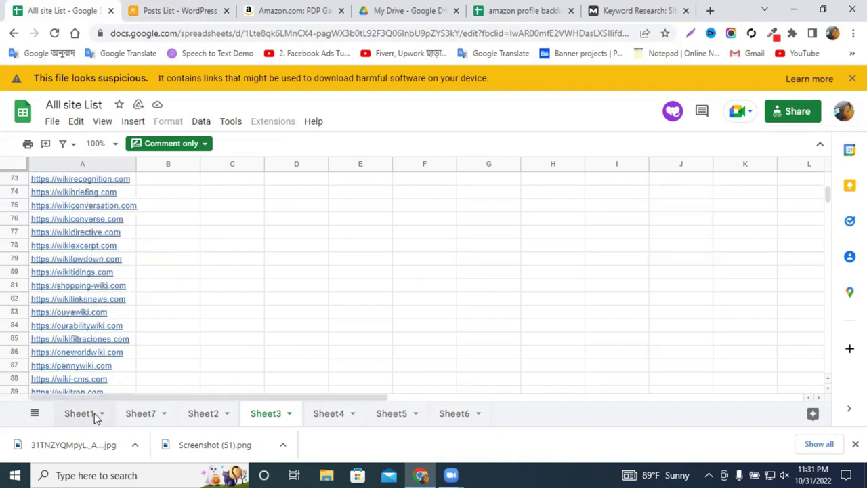
Look through Sheet7, then open the tumblr.com link in A2 of Sheet2.
left_click(141, 414)
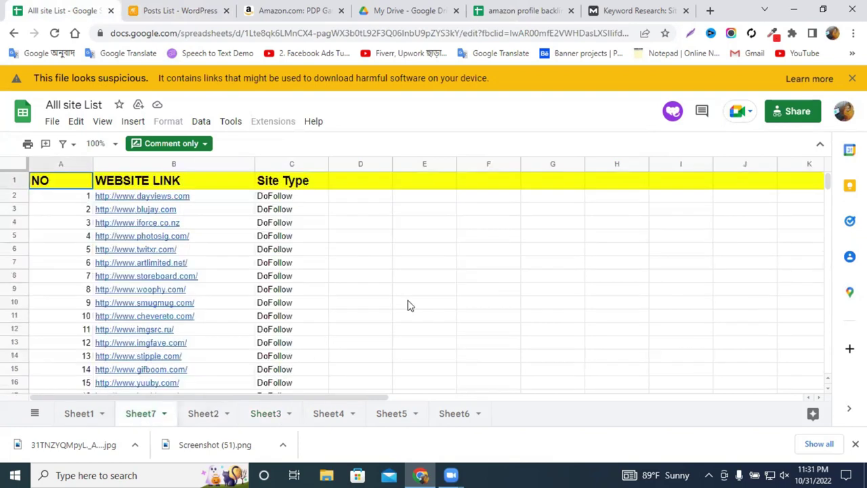
scroll(299, 296, "down", 5)
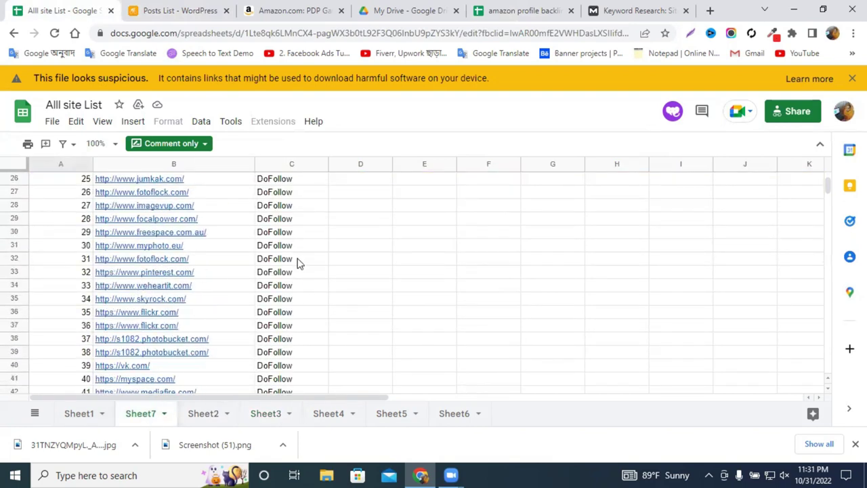
scroll(300, 263, "down", 2)
left_click(205, 414)
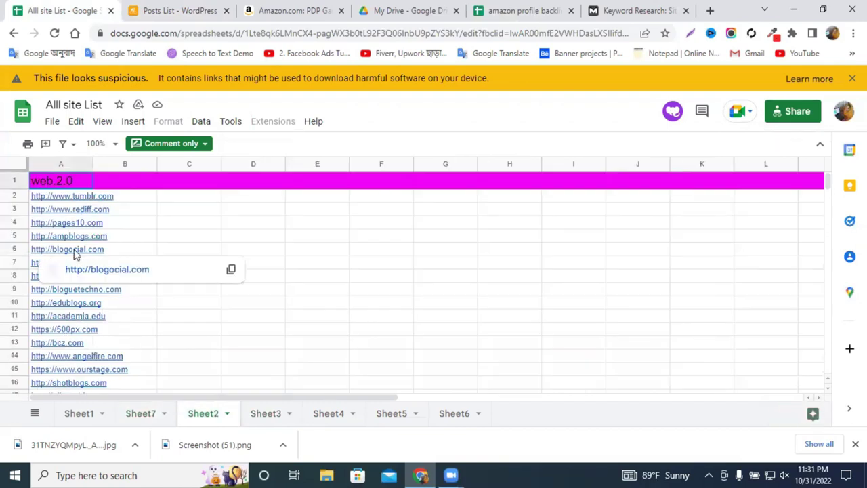
left_click(91, 199)
left_click(120, 214)
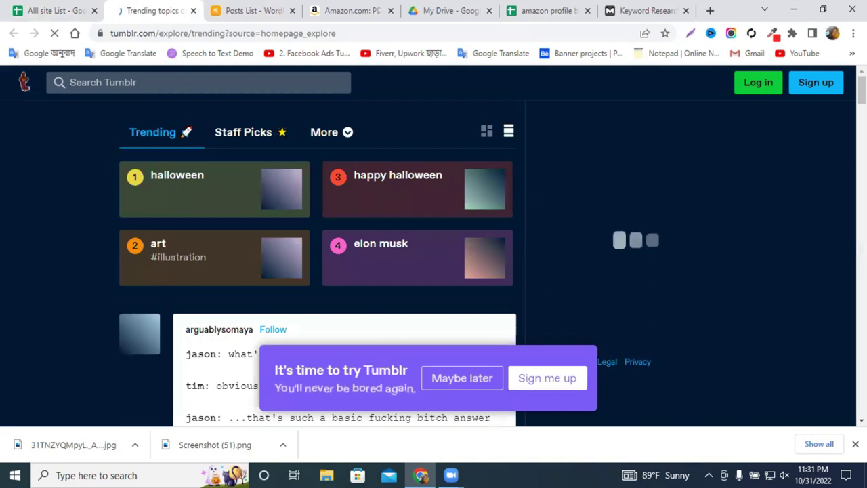
Try linking a Google account to Tumblr with a saved password, then return to trending topics.
left_click(811, 92)
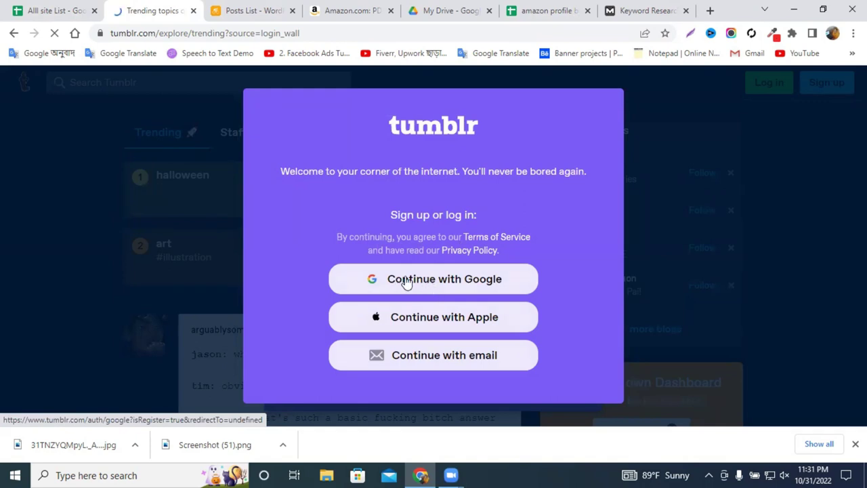
left_click(406, 281)
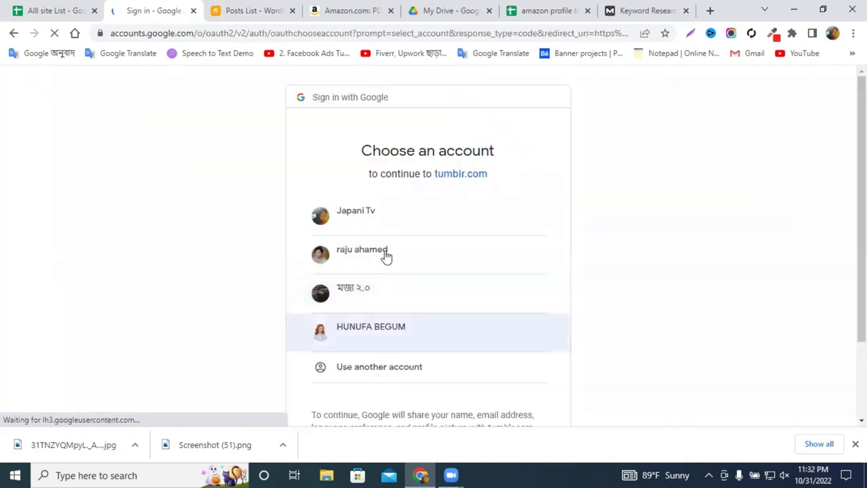
left_click(388, 252)
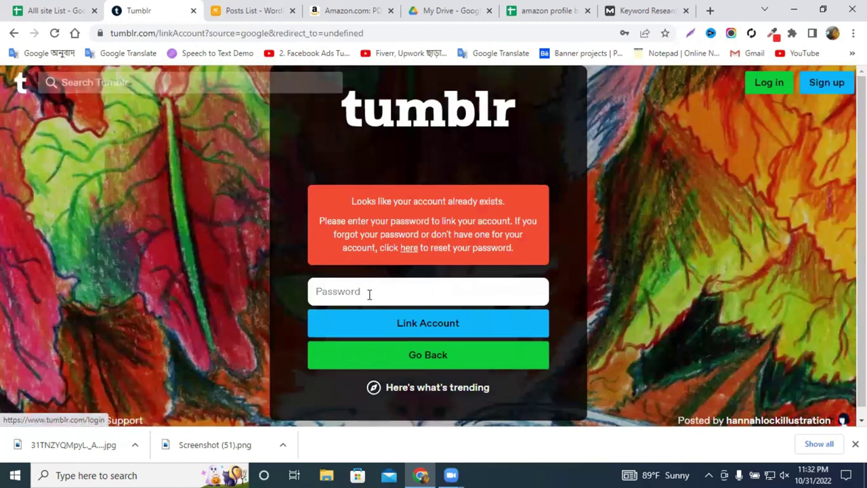
left_click(369, 293)
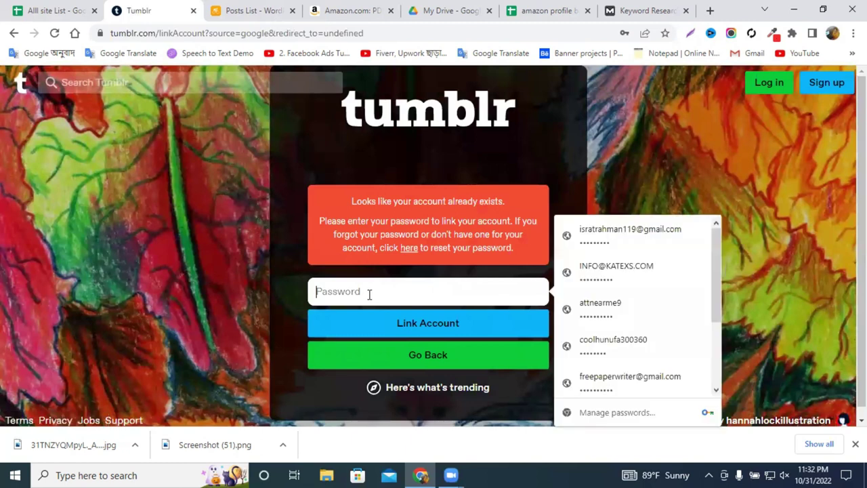
left_click(624, 248)
left_click(417, 328)
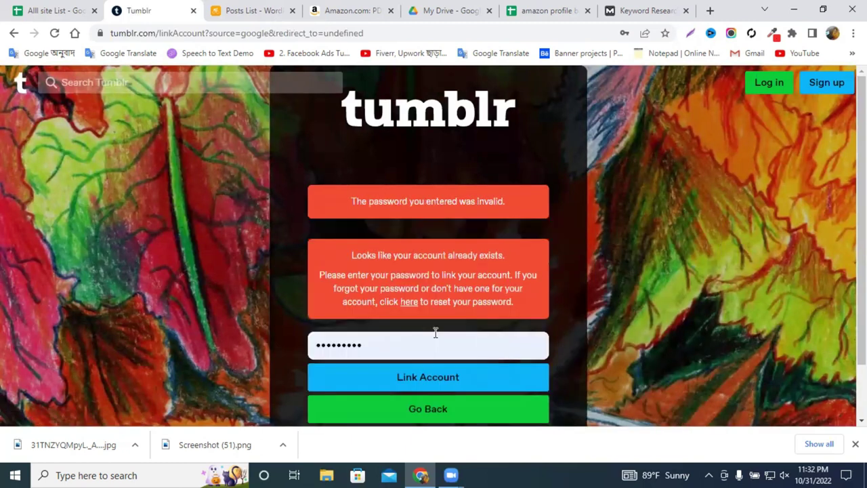
scroll(411, 341, "down", 1)
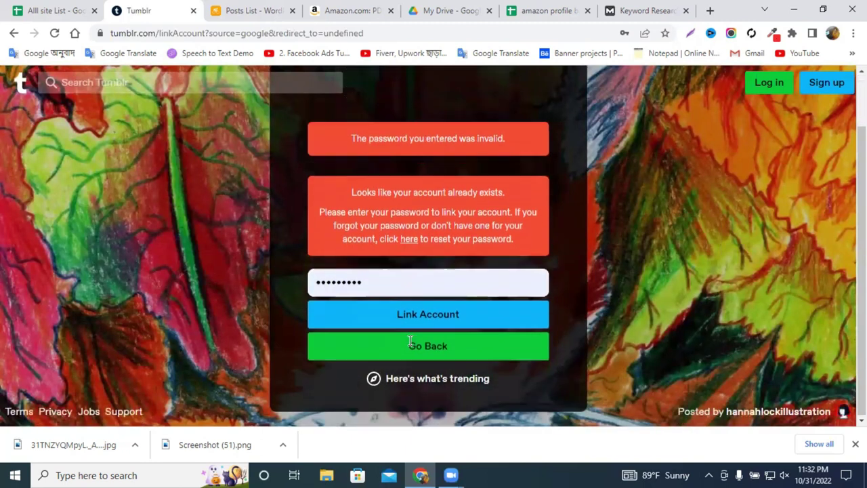
left_click(415, 384)
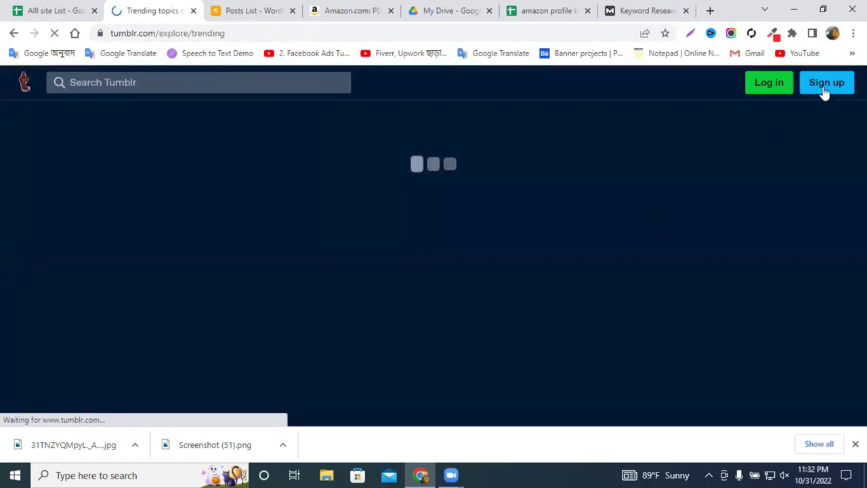
scroll(767, 179, "down", 3)
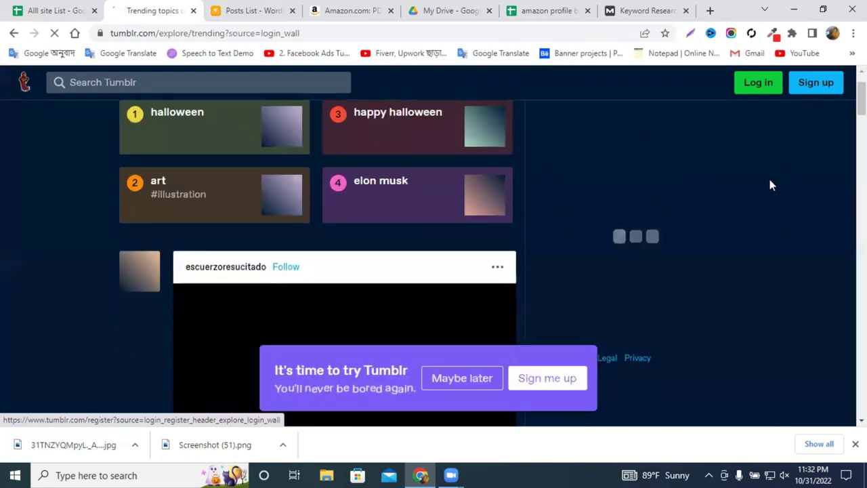
Start Tumblr sign-up with Continue with Google and pick a different Google account.
left_click(826, 77)
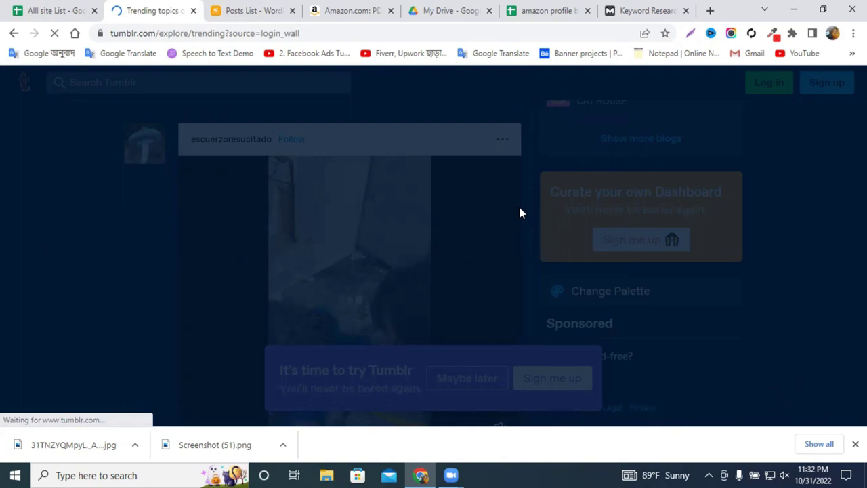
left_click(239, 9)
left_click(162, 10)
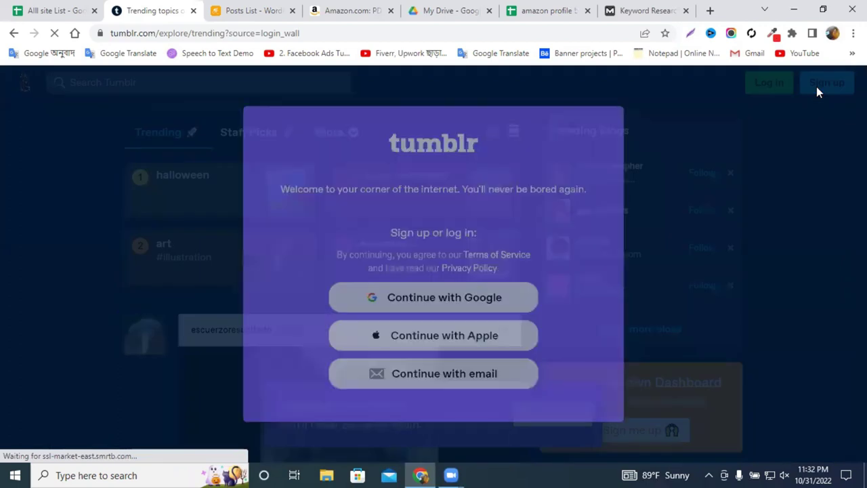
left_click(443, 302)
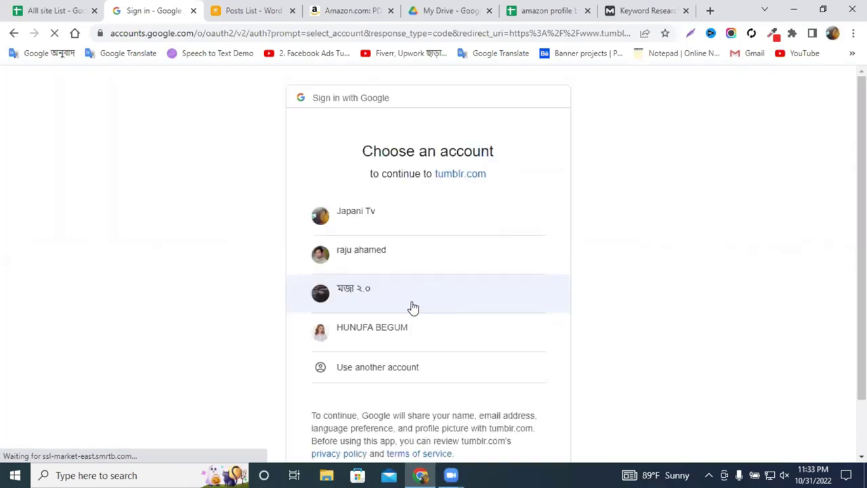
left_click(411, 302)
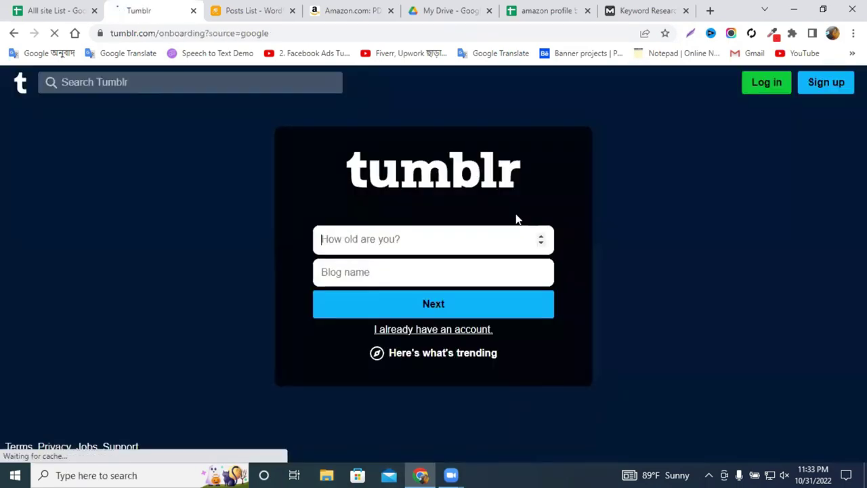
Enter age 24 and a blog name starting 'amazon', then submit the form.
left_click(394, 241)
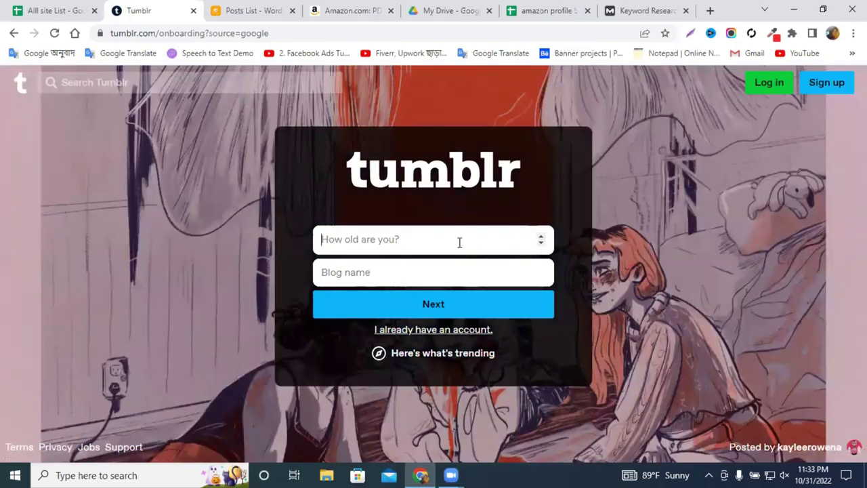
type("5")
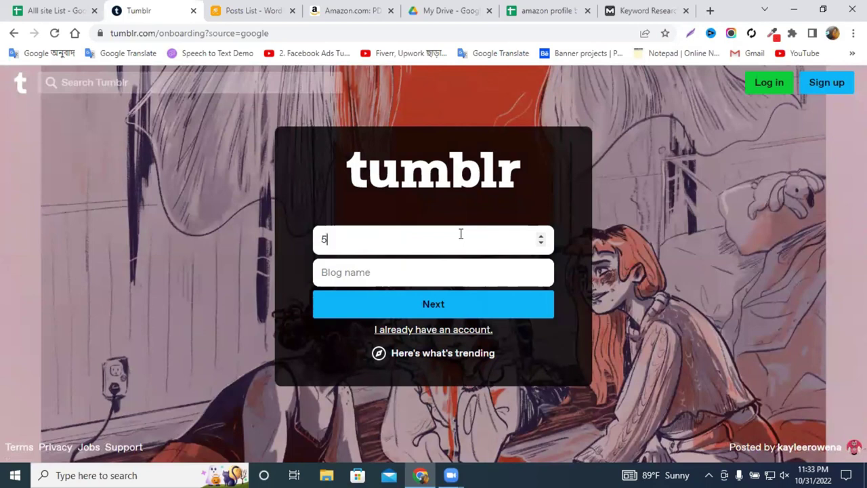
type("4")
key("ctrl+a")
type("2")
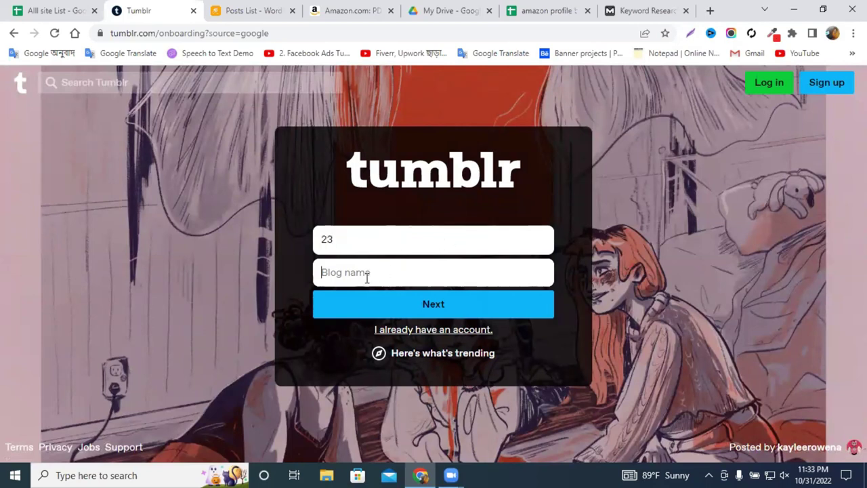
left_click(345, 4)
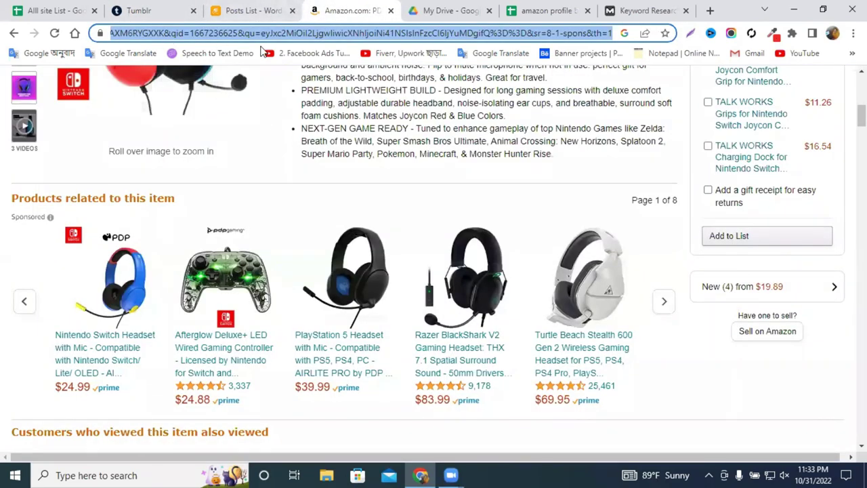
left_click(240, 6)
left_click(145, 9)
left_click(350, 270)
type("amazo")
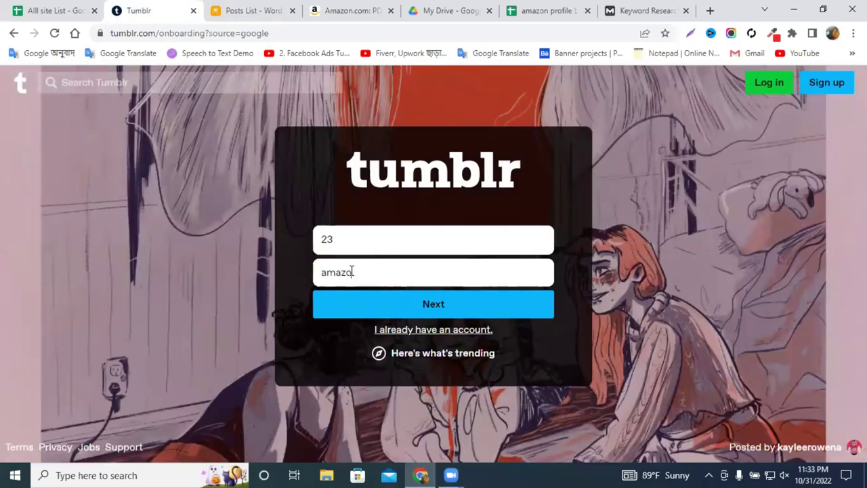
type("n")
left_click(392, 306)
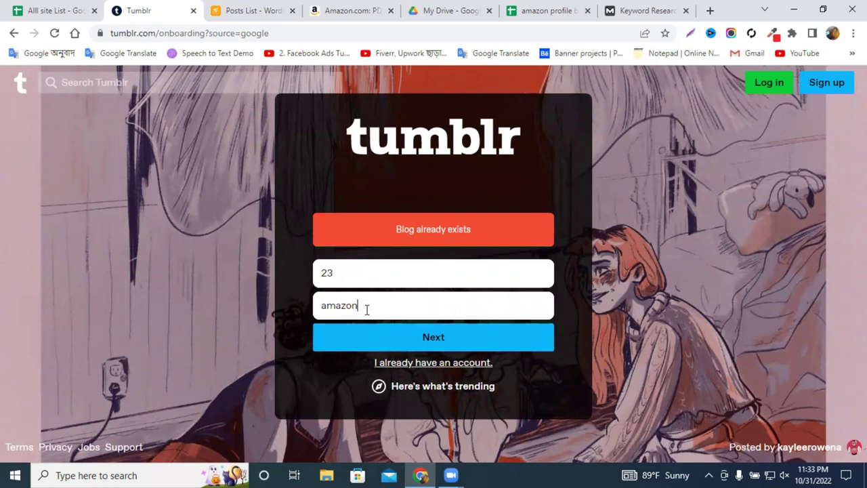
Reload the form, re-enter age 24 and blog name amazon7654, and submit.
key("Return")
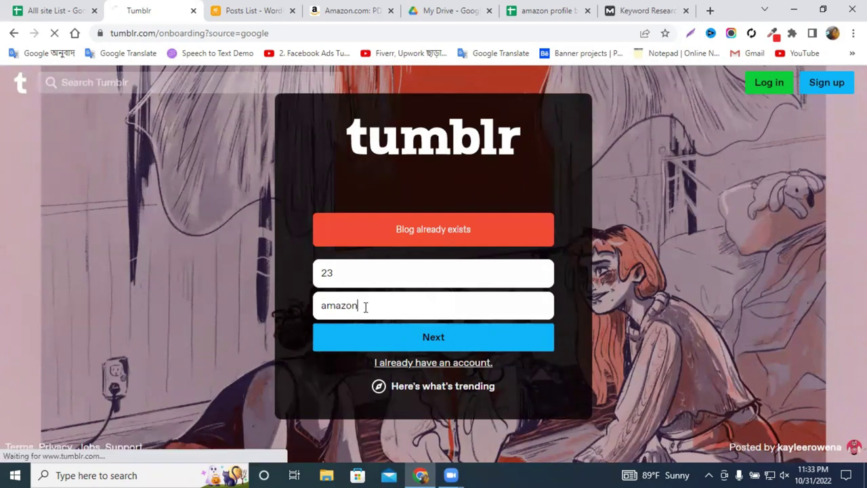
key("ctrl+f")
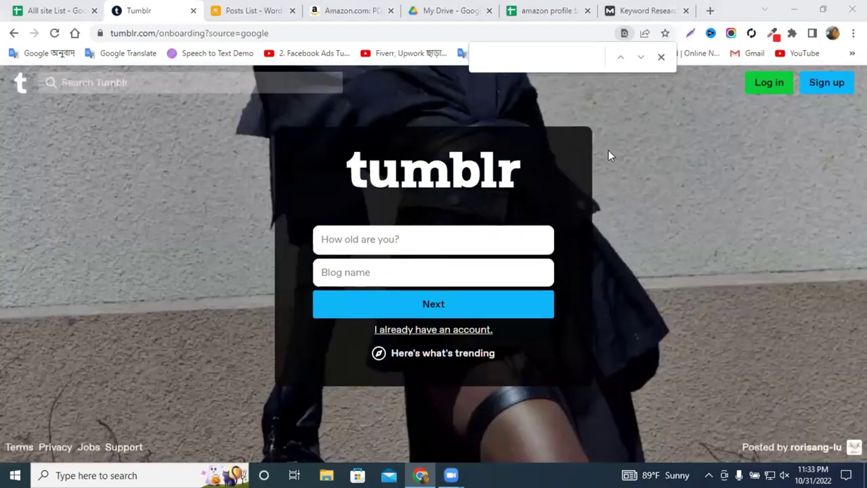
left_click(427, 236)
type("54")
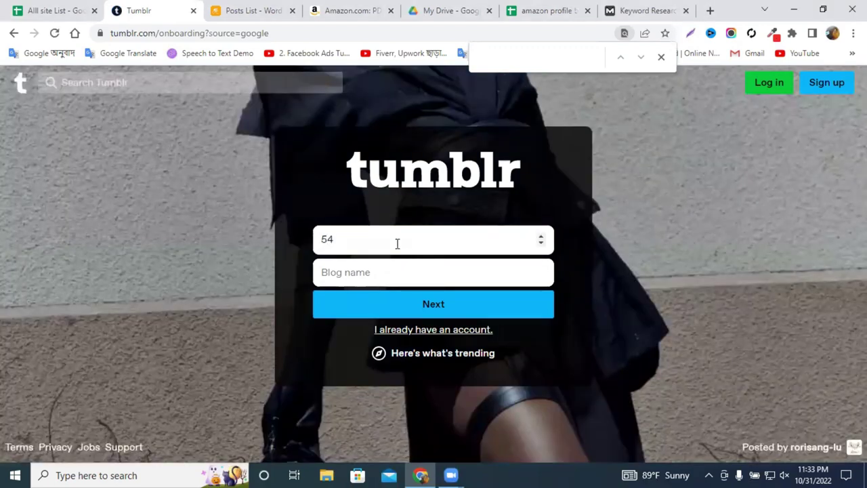
key("BackSpace")
key("BackSpace")
type("2")
left_click(340, 269)
type("amaz")
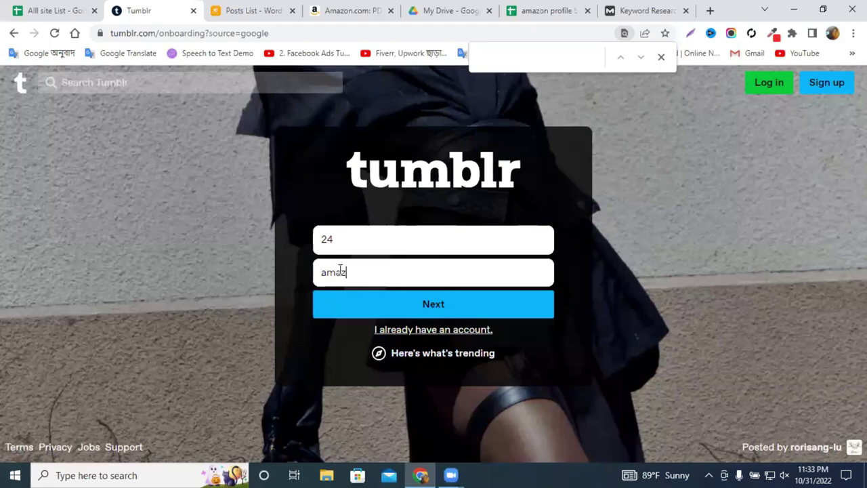
type("on7654")
left_click(392, 315)
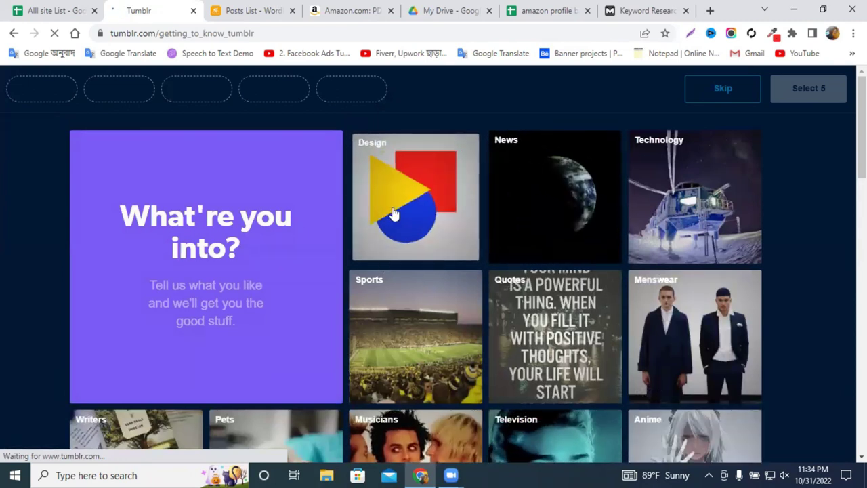
Pick Design, News, Quotes, Technology and Menswear as interests and continue.
left_click(416, 196)
left_click(555, 197)
left_click(554, 337)
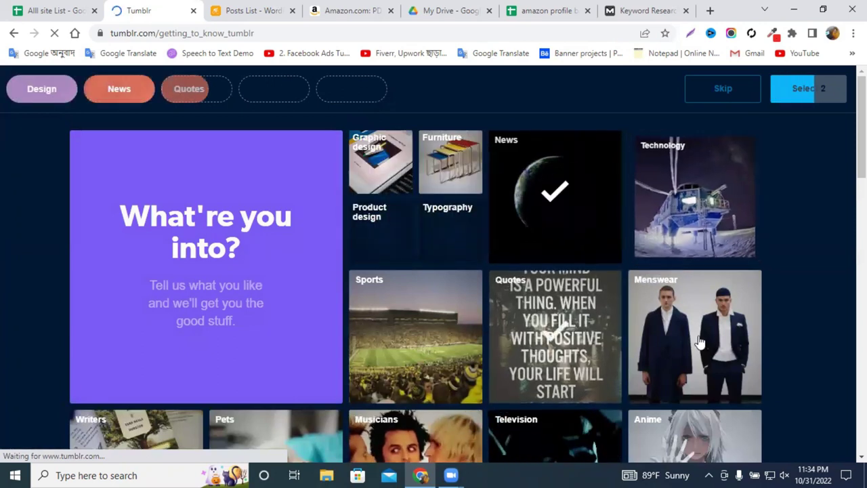
left_click(694, 196)
left_click(694, 337)
left_click(799, 95)
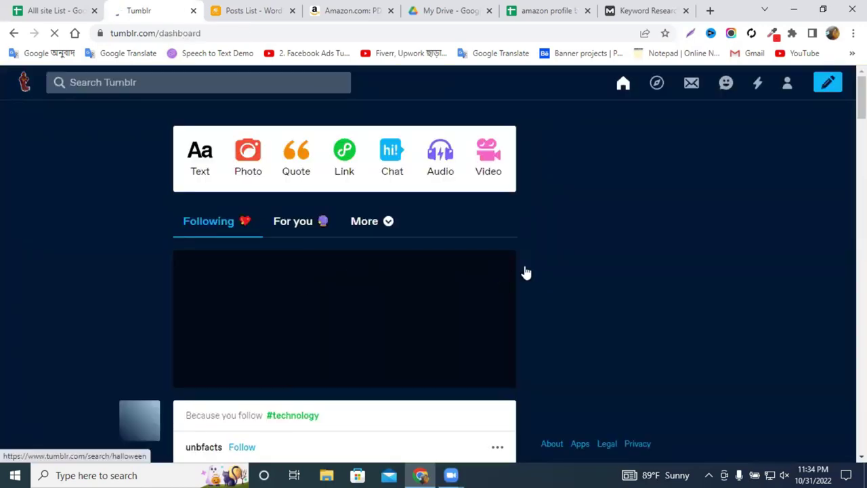
Close the new-post chooser, open account Settings, then open the amazon7654 blog.
left_click(825, 92)
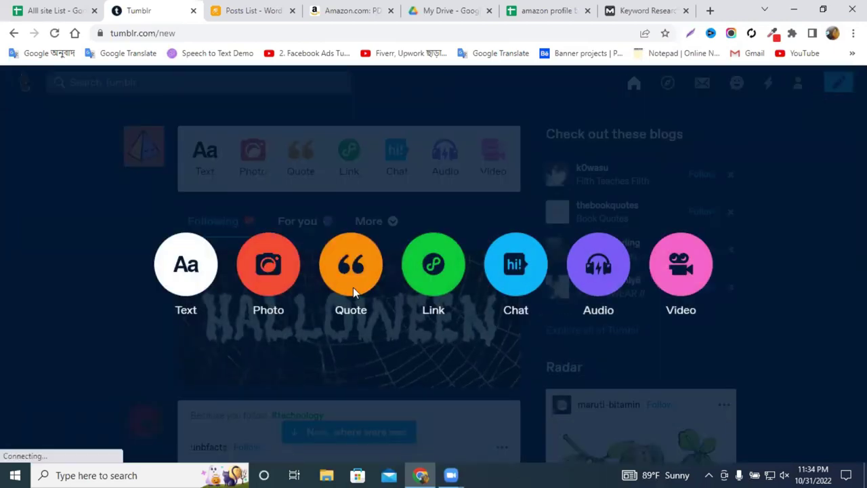
left_click(785, 238)
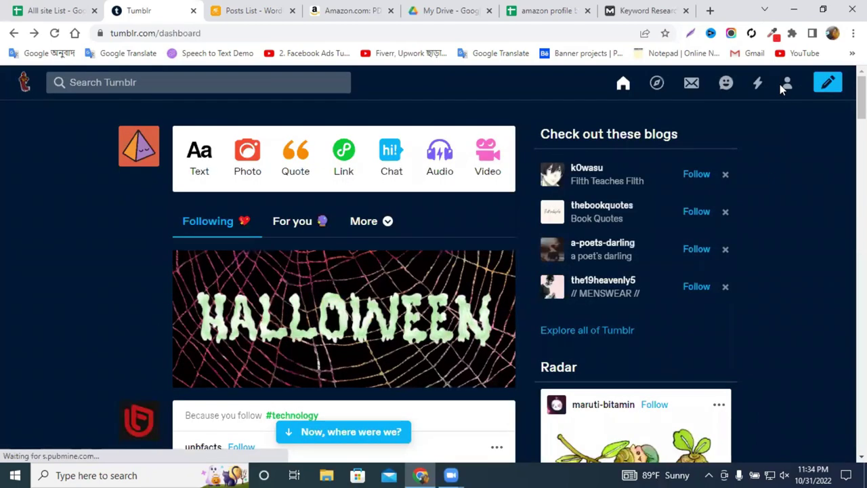
left_click(789, 88)
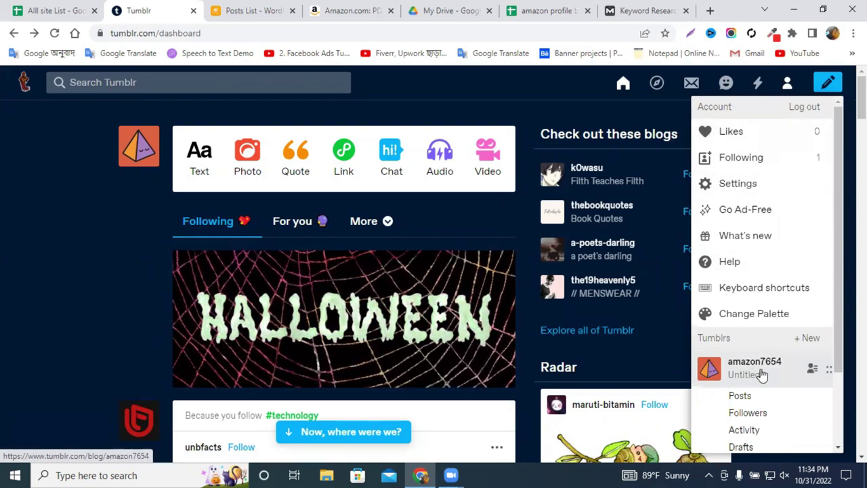
left_click(748, 182)
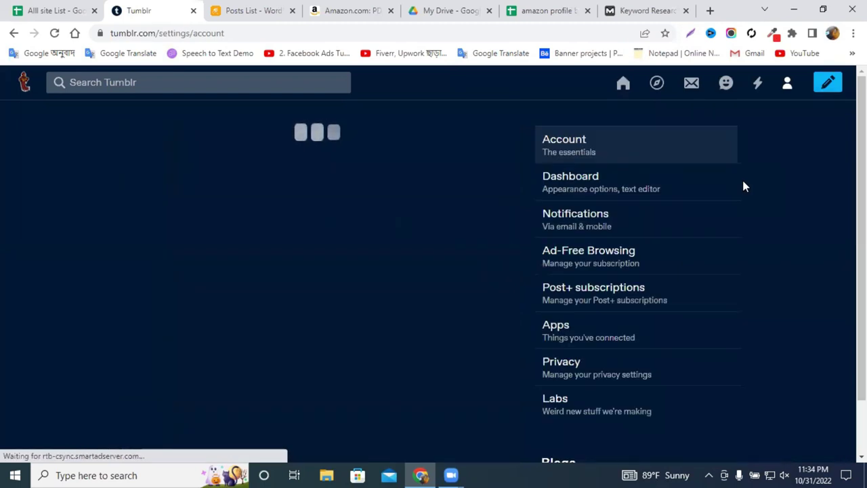
scroll(302, 292, "down", 5)
scroll(302, 293, "down", 10)
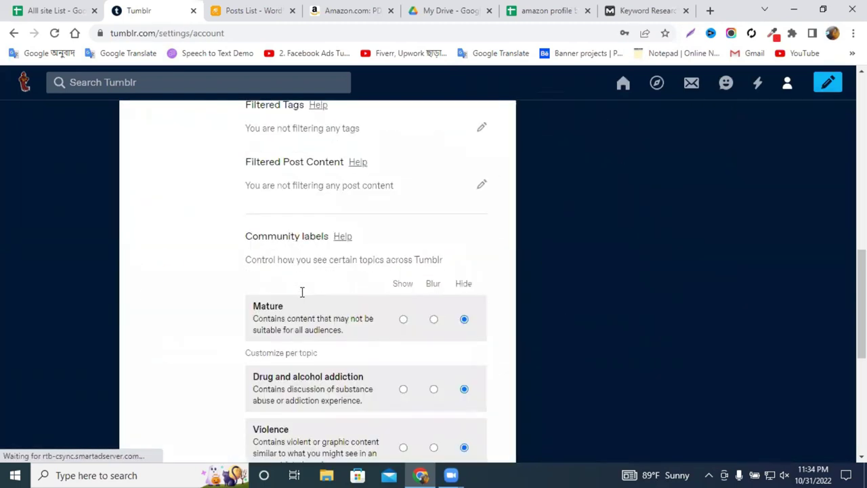
left_click(786, 87)
Start a link post on amazon7654 and insert the copied Amazon PDP Gaming LVL40 headset URL.
left_click(740, 370)
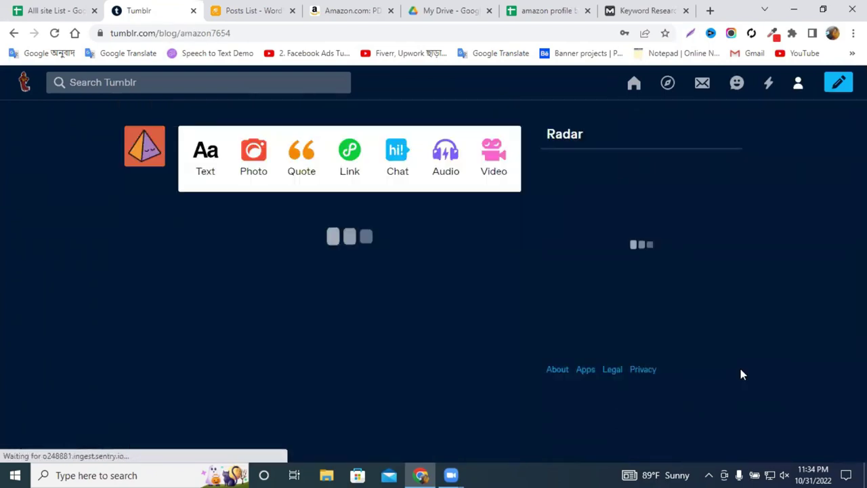
scroll(322, 250, "down", 3)
scroll(325, 248, "down", 3)
scroll(327, 247, "up", 6)
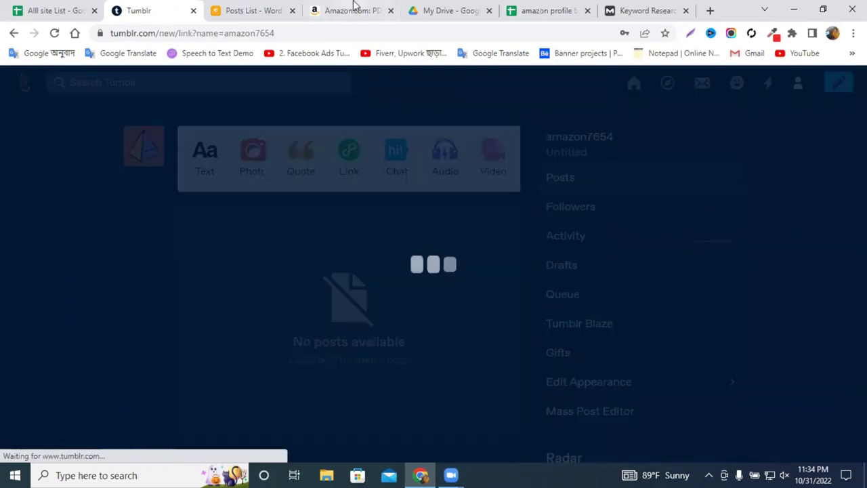
left_click(356, 10)
right_click(212, 41)
left_click(260, 127)
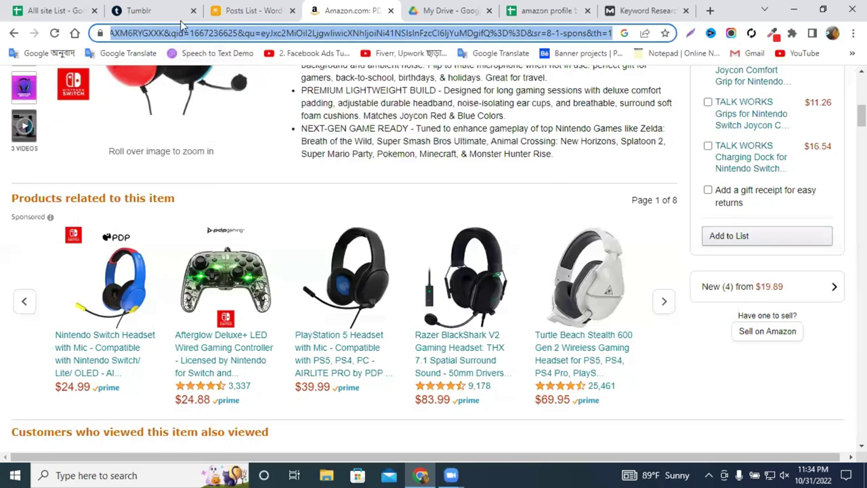
left_click(146, 10)
left_click(437, 233)
key("ctrl+v")
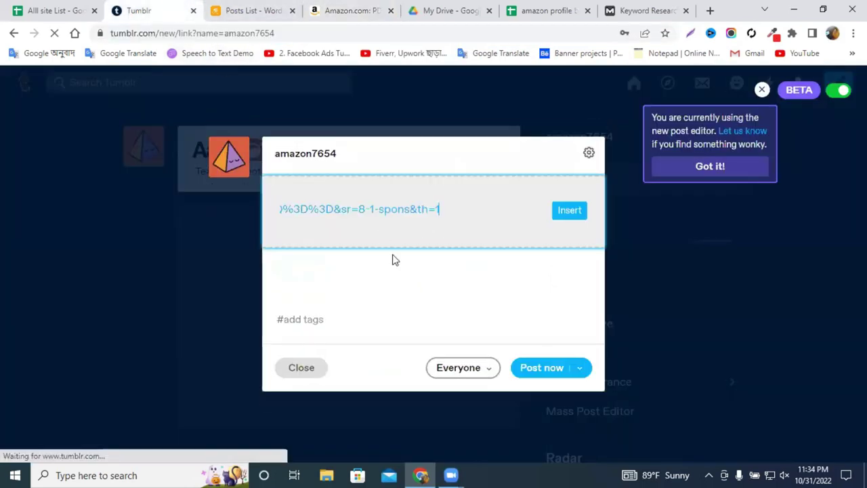
left_click(568, 211)
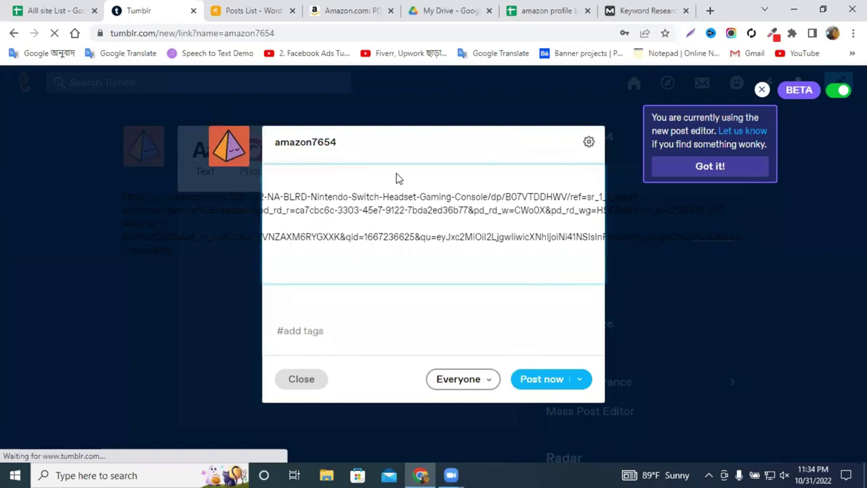
Tag the post 'PDP Gaming LVL40 Stereo Headset' from the Amazon product title and publish it.
left_click(383, 212)
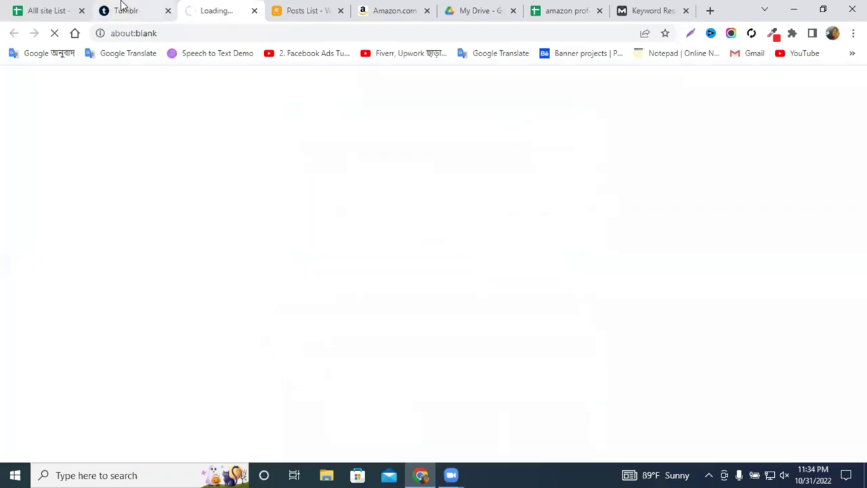
left_click(121, 6)
left_click(254, 11)
scroll(406, 258, "down", 1)
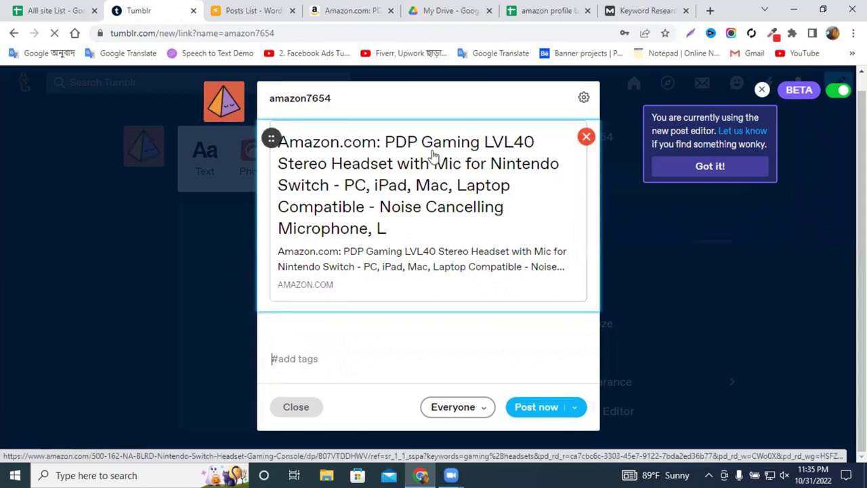
left_click(350, 9)
scroll(310, 266, "up", 9)
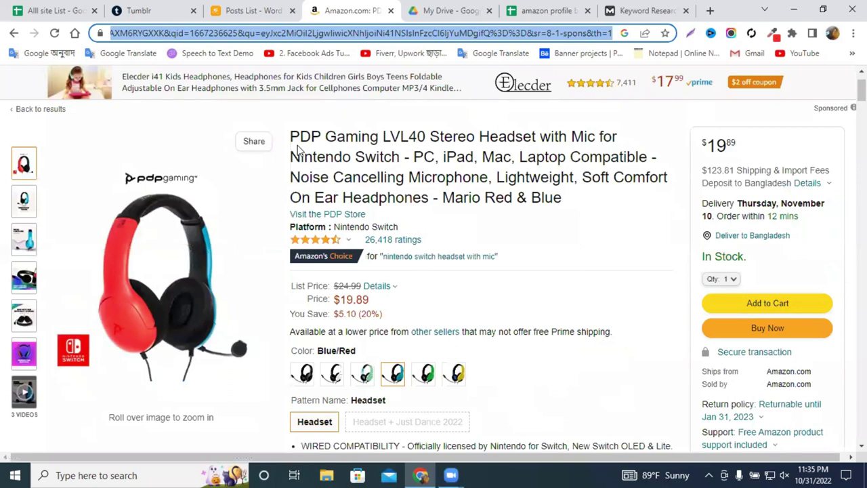
left_click_drag(300, 138, 389, 138)
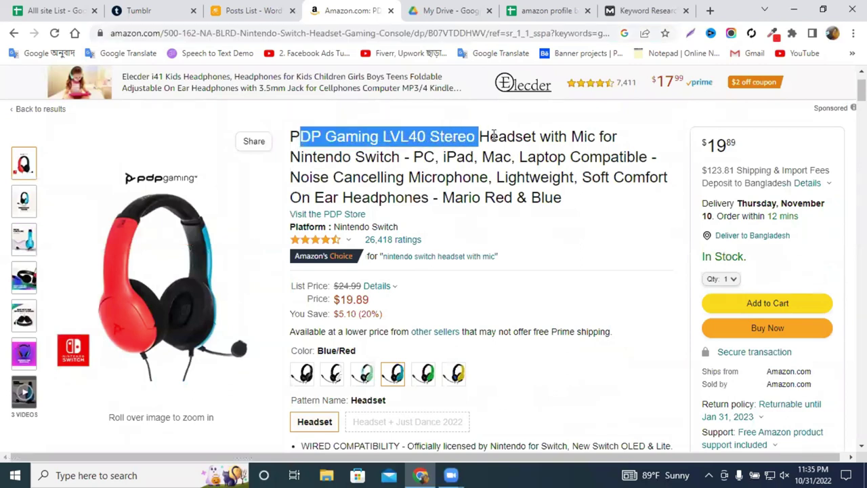
left_click_drag(538, 137, 308, 134)
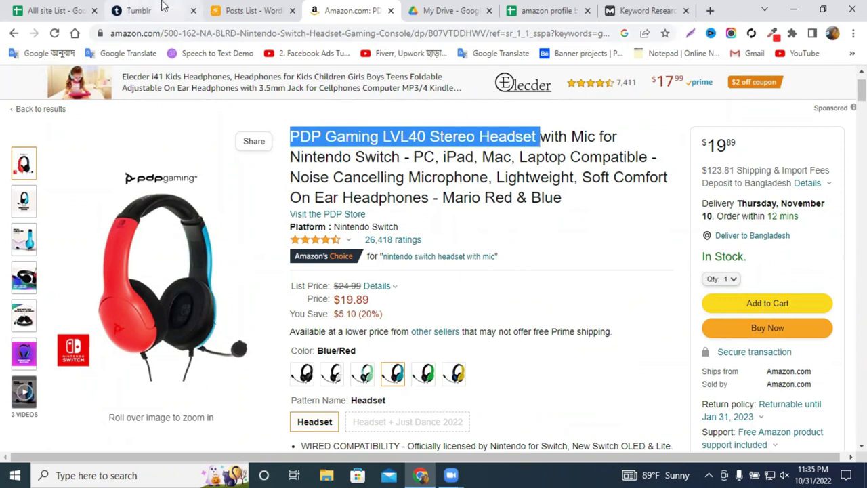
left_click(162, 8)
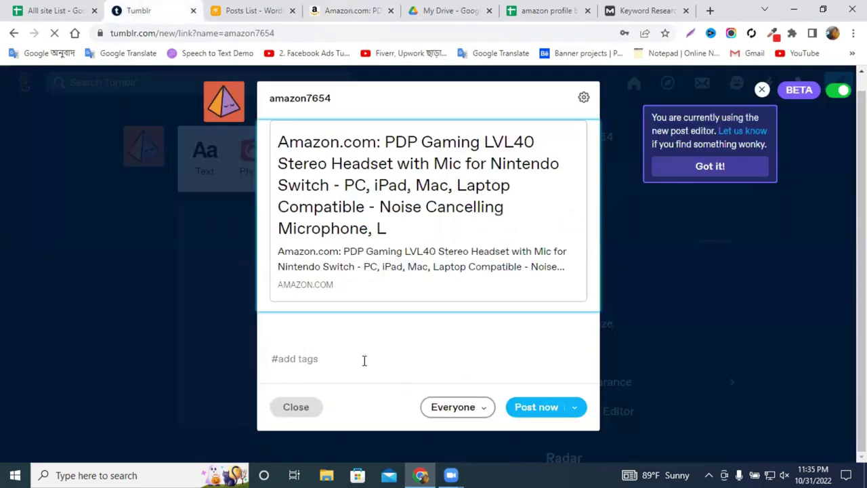
left_click(532, 406)
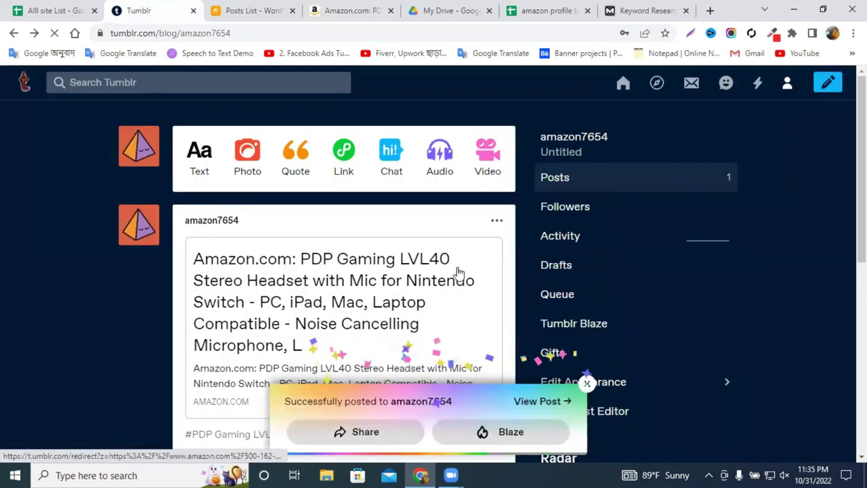
Scroll through the amazon7654 blog to review the newly published headset post.
scroll(459, 273, "down", 2)
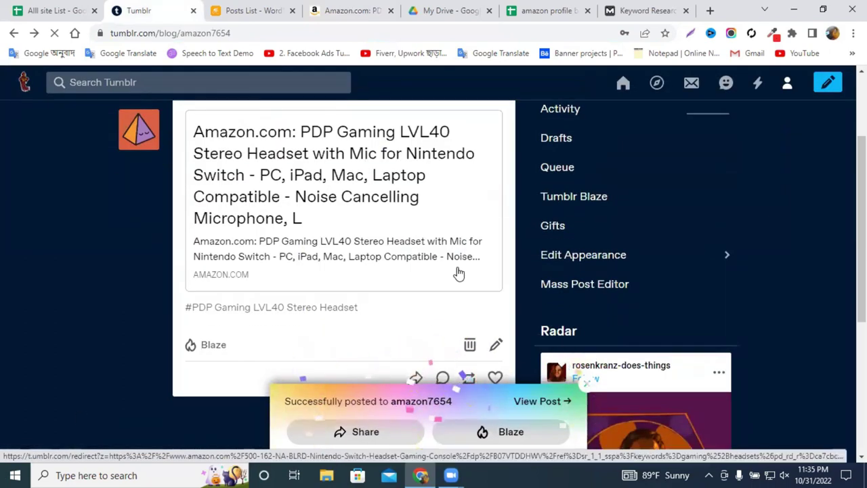
scroll(310, 268, "up", 2)
scroll(325, 266, "down", 2)
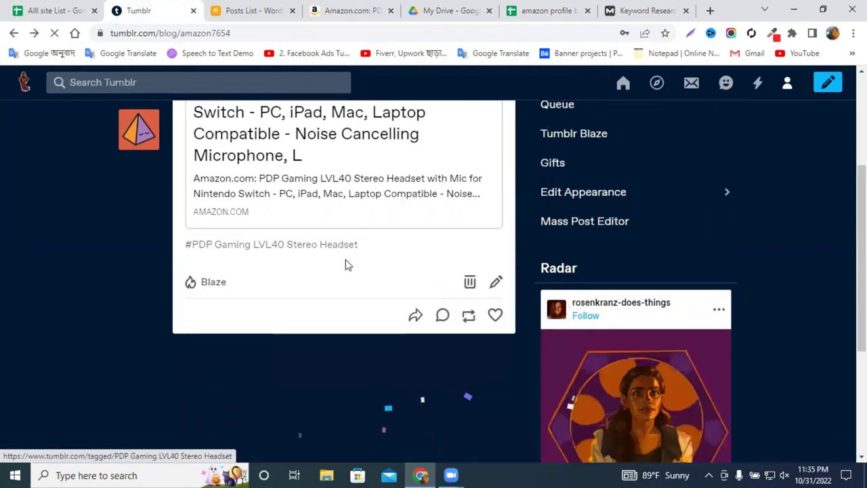
scroll(348, 263, "up", 1)
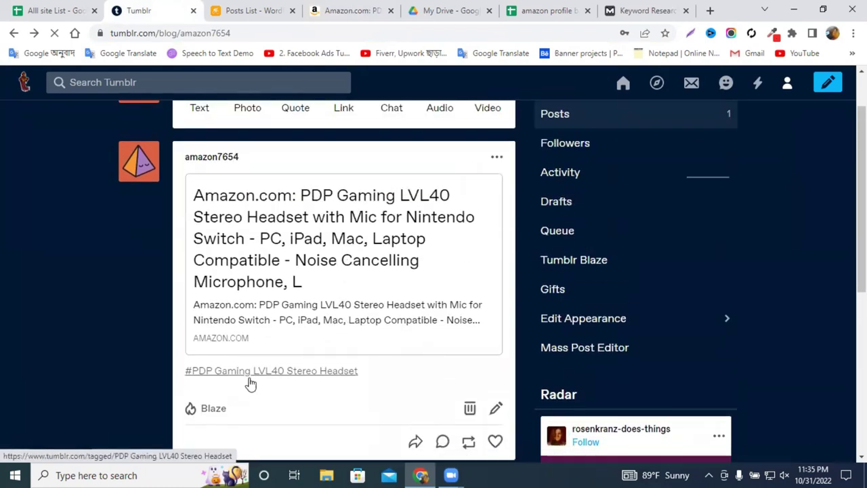
scroll(248, 375, "up", 1)
scroll(255, 366, "down", 2)
scroll(675, 275, "up", 1)
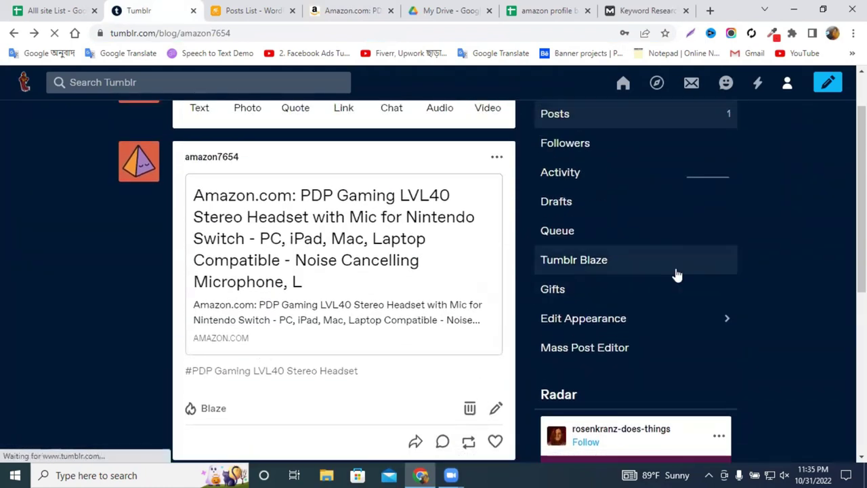
scroll(625, 248, "down", 4)
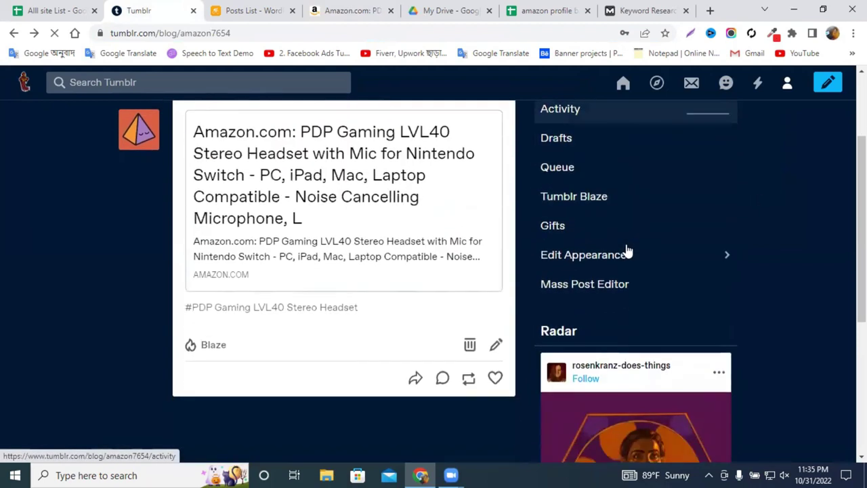
scroll(588, 229, "up", 2)
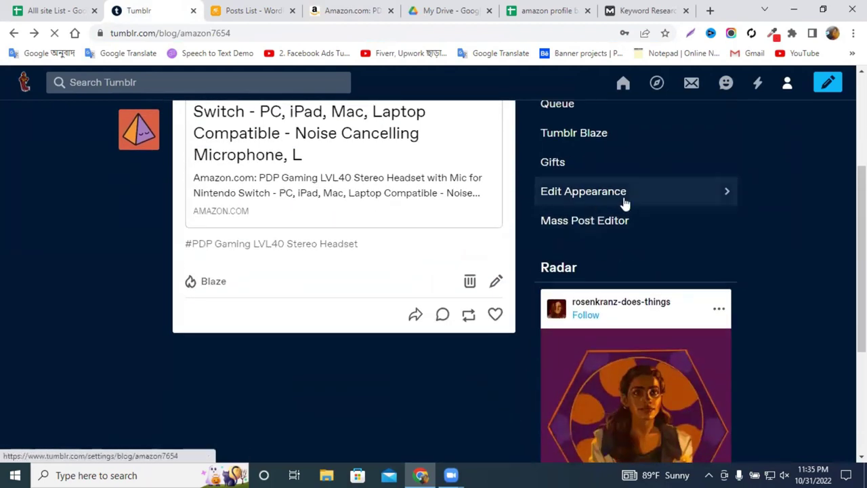
left_click(785, 87)
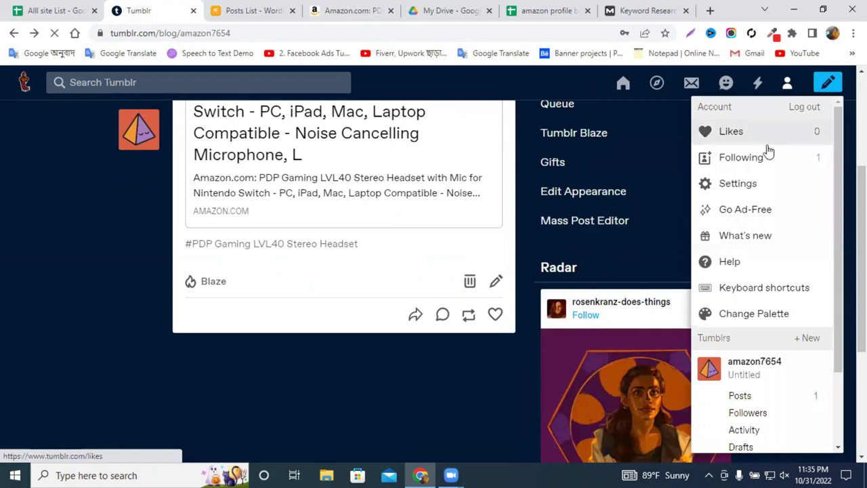
scroll(762, 298, "down", 1)
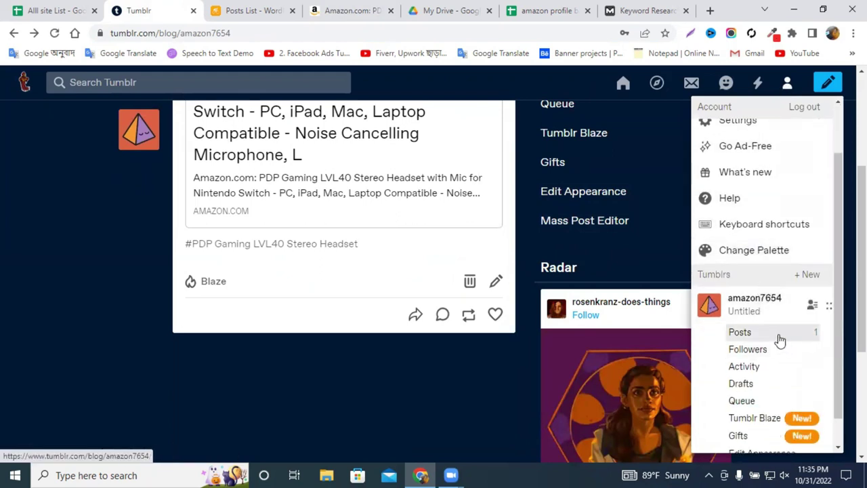
scroll(778, 343, "down", 1)
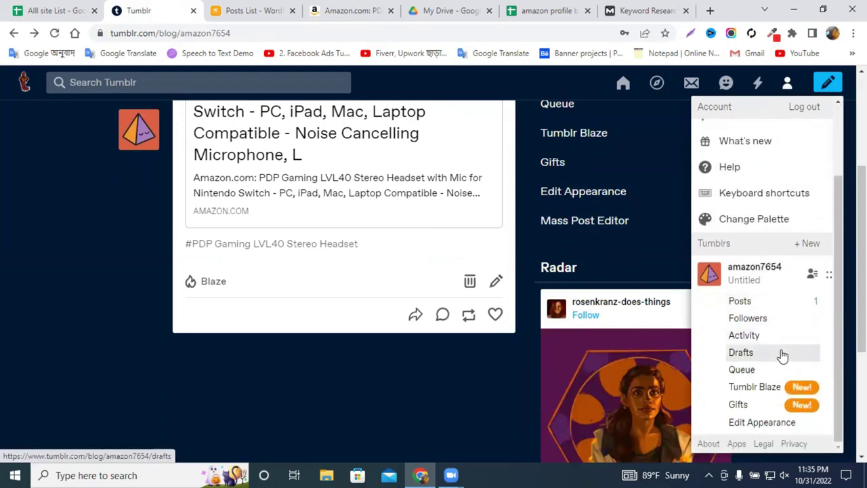
scroll(768, 290, "up", 2)
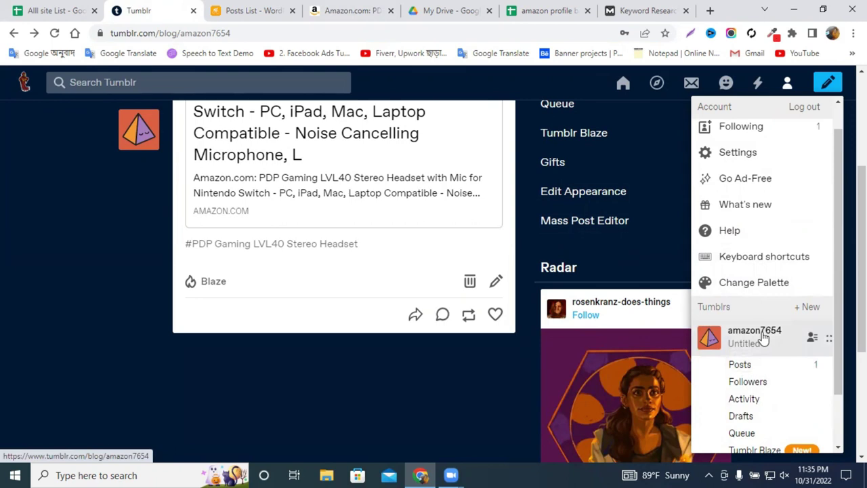
scroll(762, 337, "up", 1)
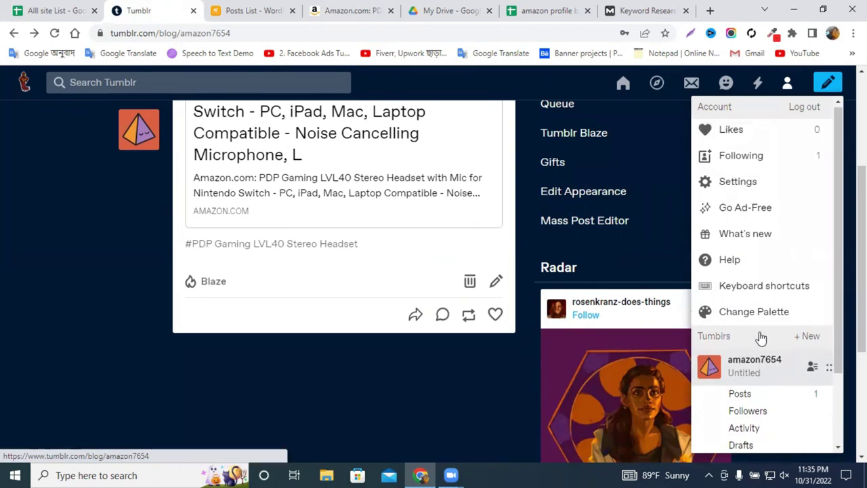
scroll(758, 319, "up", 3)
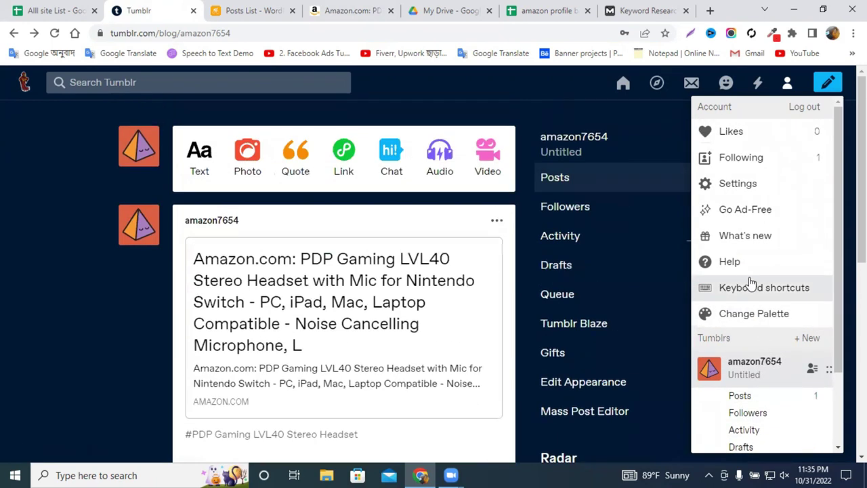
left_click(748, 193)
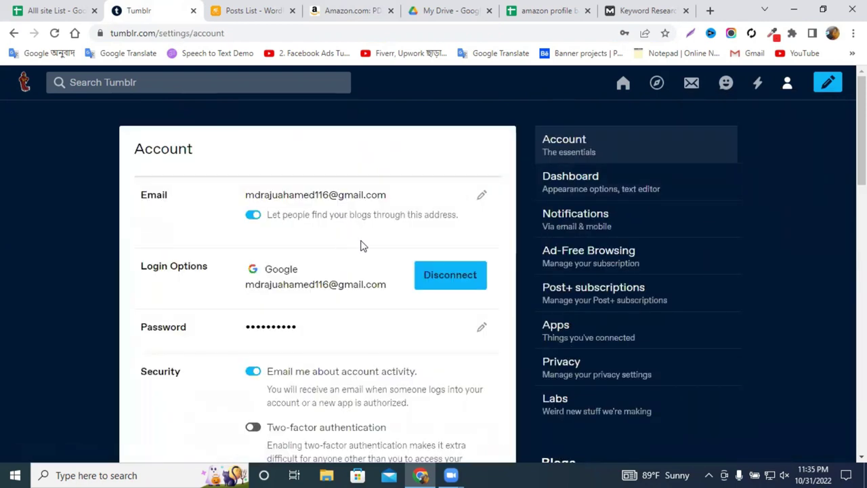
Look over the Dashboard settings, then return to the Account settings.
scroll(600, 251, "down", 3)
scroll(602, 253, "up", 3)
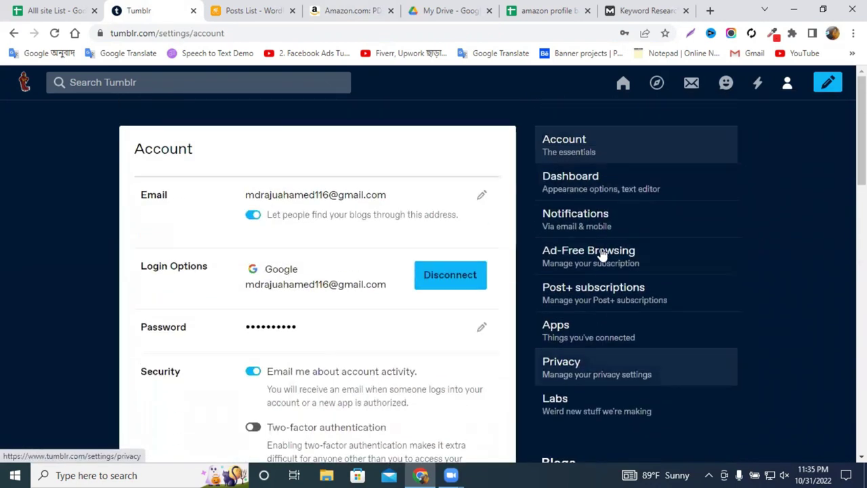
left_click(599, 191)
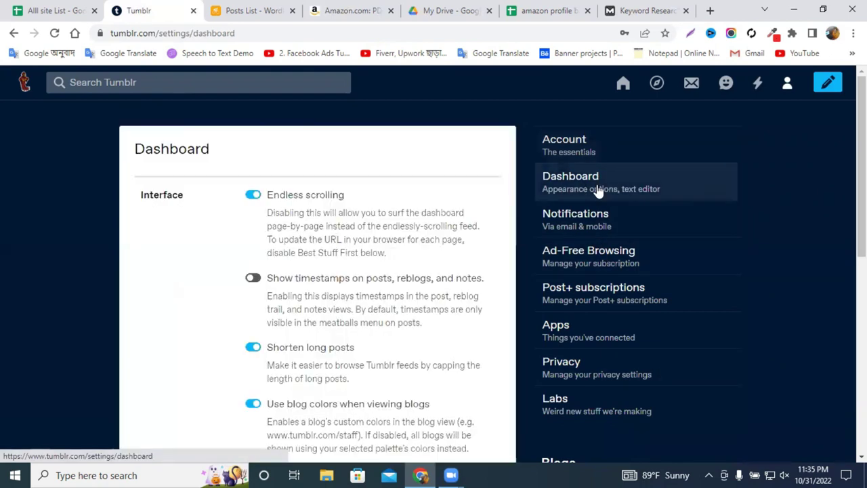
scroll(287, 273, "down", 5)
scroll(603, 217, "up", 5)
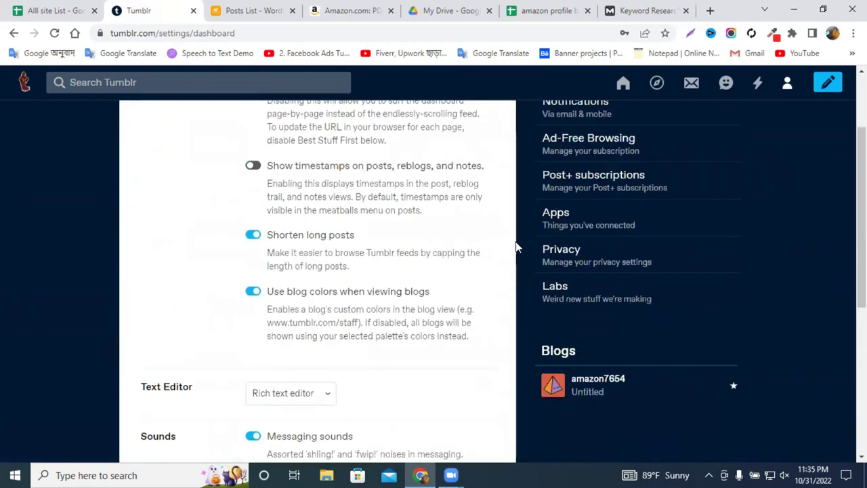
left_click(566, 143)
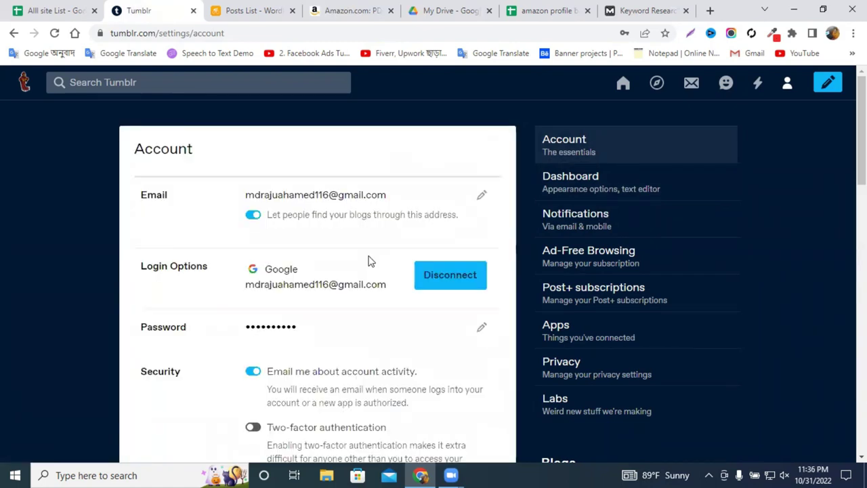
scroll(292, 259, "down", 8)
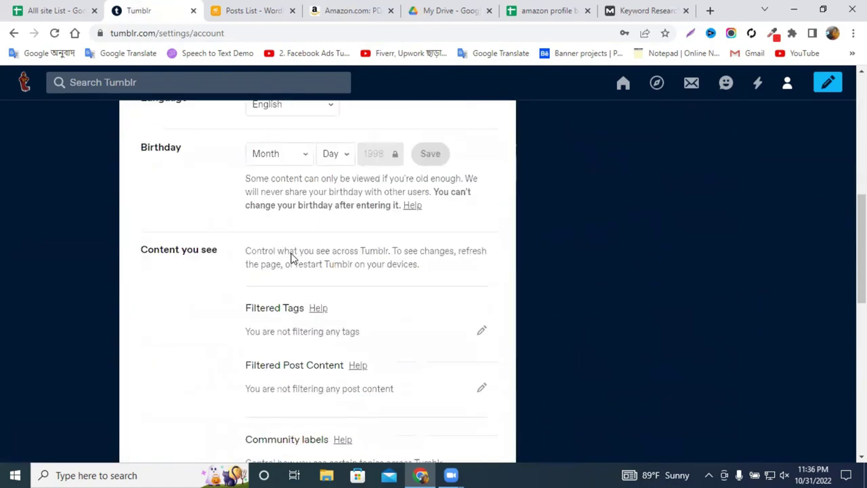
scroll(292, 252, "down", 6)
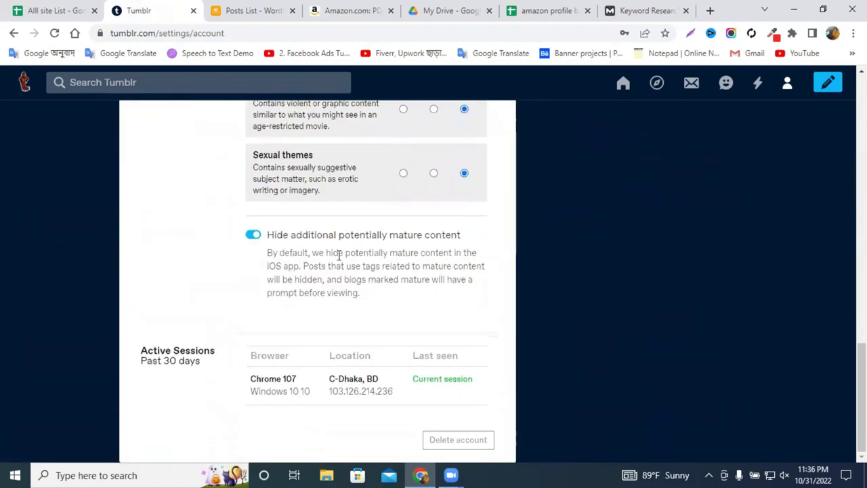
scroll(412, 264, "up", 14)
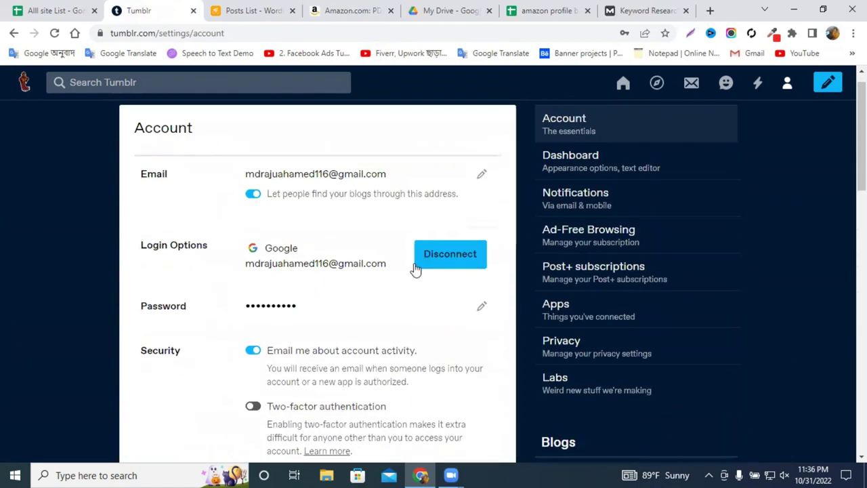
Dismiss the new-post type overlay and open the amazon7654 blog page from the Account menu.
left_click(826, 84)
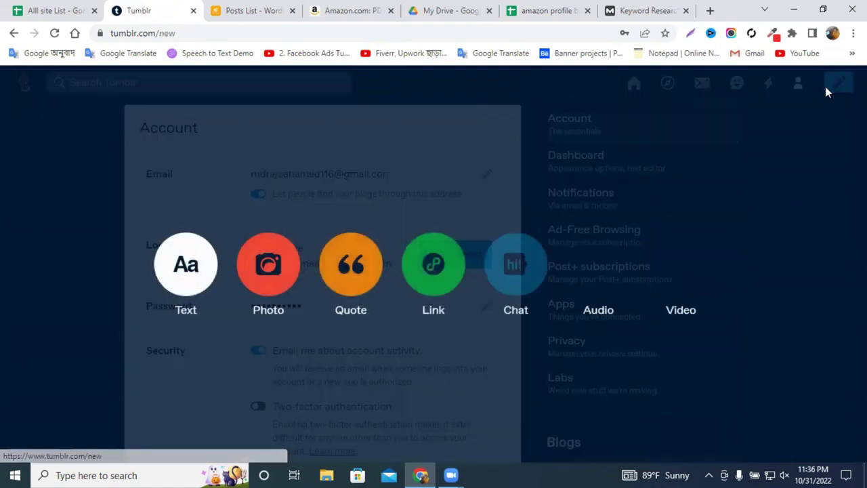
left_click(785, 196)
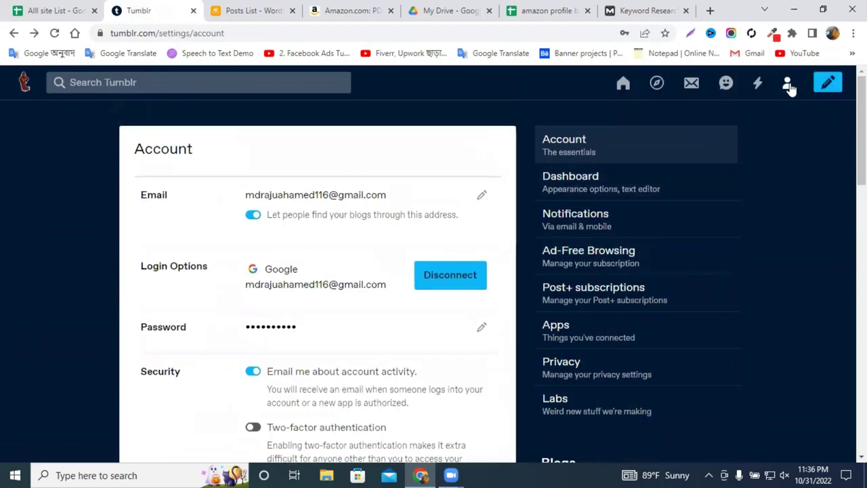
left_click(786, 84)
left_click(765, 367)
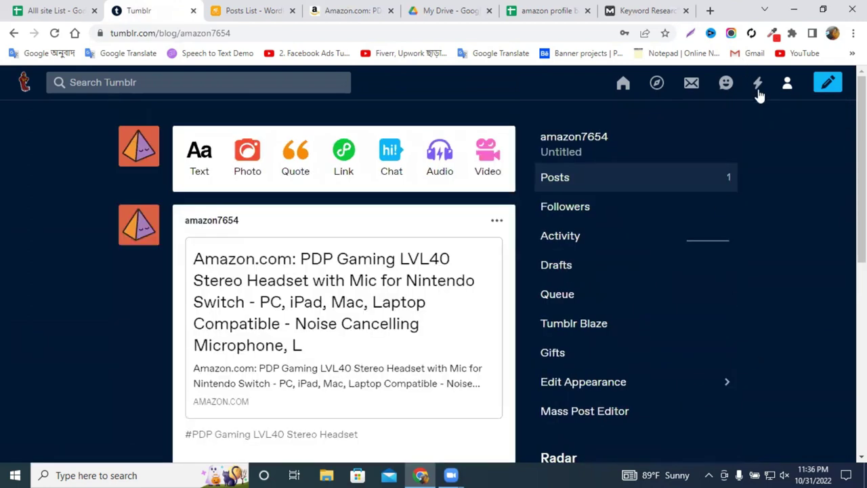
Open the blog's Tumblr Blaze page and scroll through it.
scroll(284, 252, "down", 3)
scroll(322, 255, "up", 2)
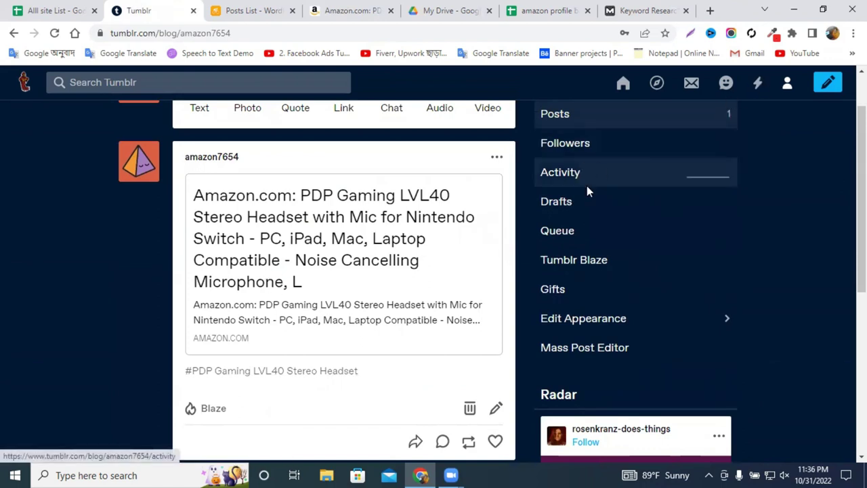
left_click(596, 267)
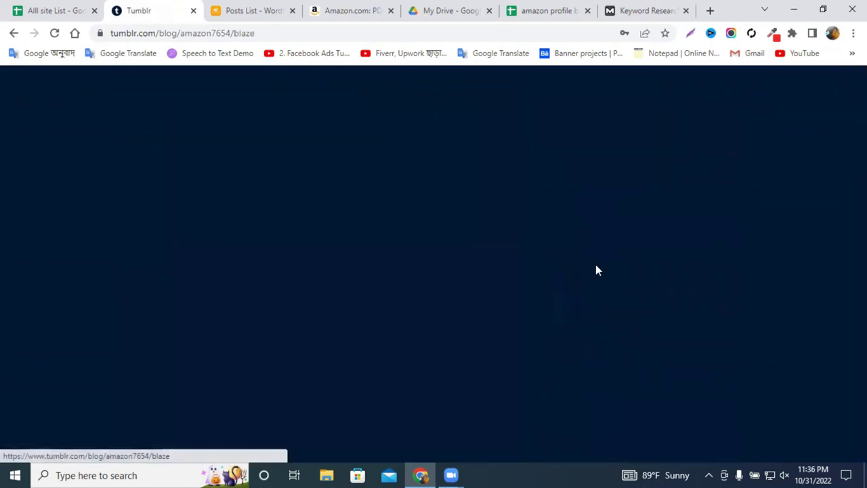
scroll(592, 260, "down", 5)
scroll(589, 255, "down", 4)
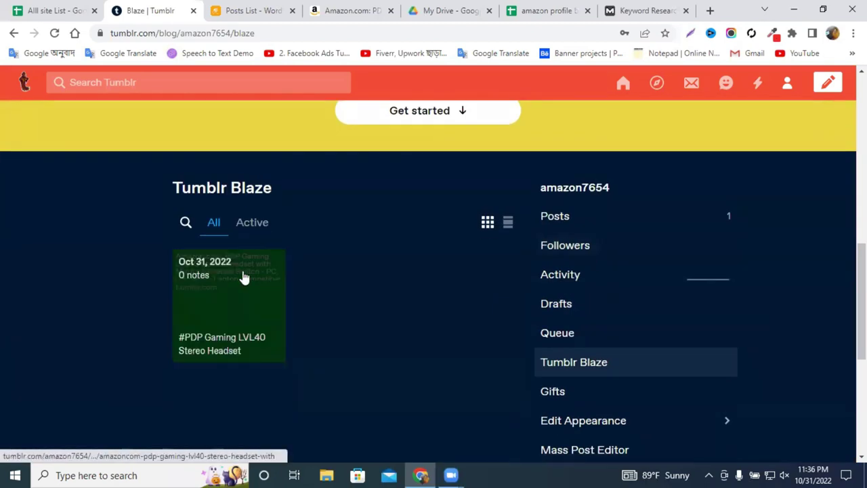
scroll(552, 269, "down", 4)
scroll(610, 272, "up", 2)
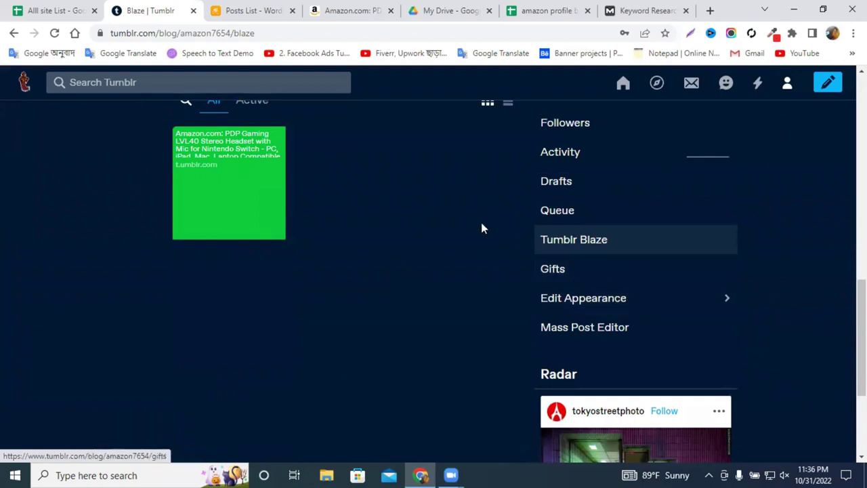
Check the Mass Post Editor's post list, then move to the amazon profile spreadsheet.
left_click(626, 326)
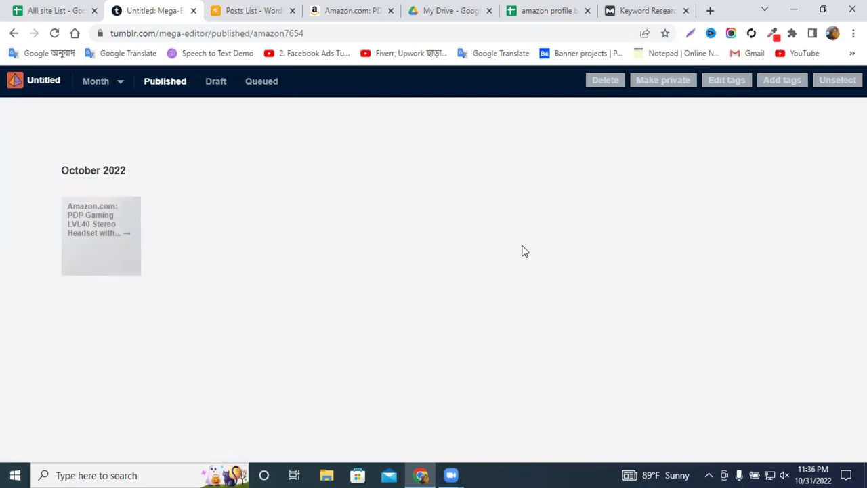
left_click(449, 9)
left_click(535, 10)
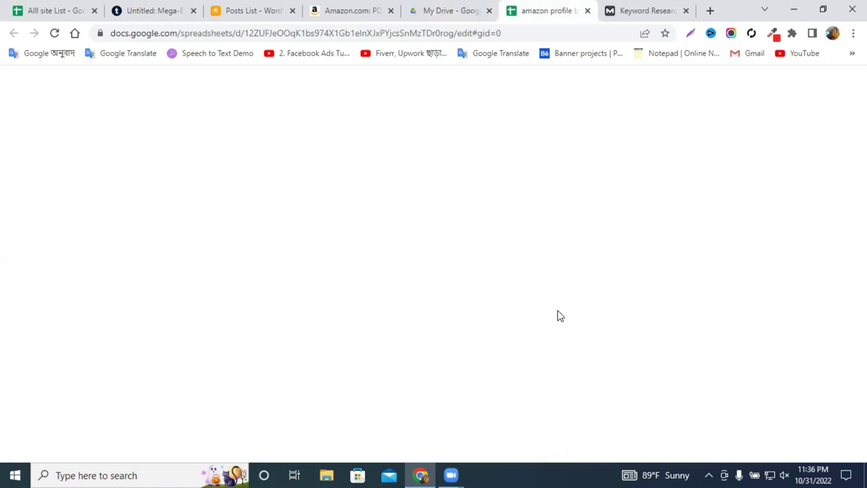
Browse the Alll site List's Sheet4 Web Directories and Sheet3 profile lists down to bleepblogs.com.
left_click(70, 9)
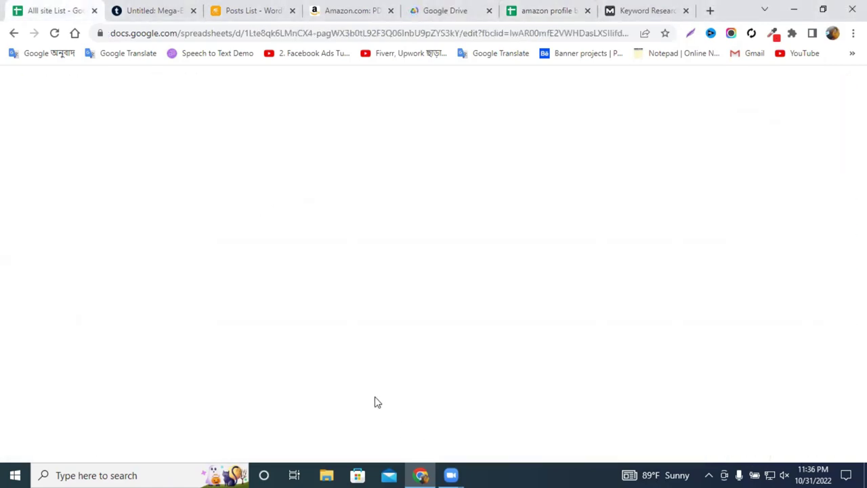
scroll(248, 390, "down", 1)
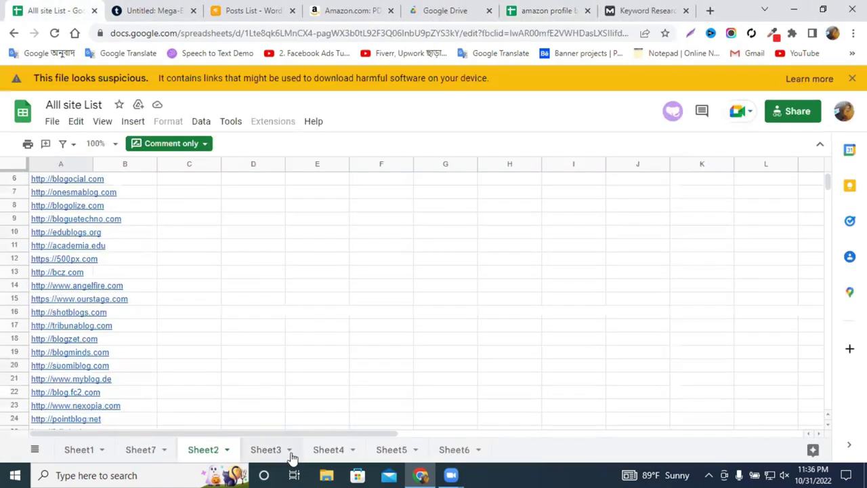
left_click(330, 450)
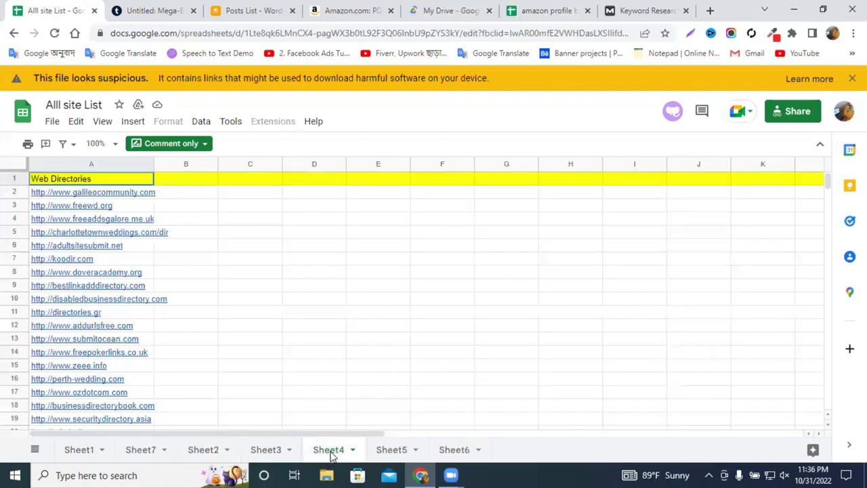
left_click(264, 449)
scroll(179, 363, "up", 10)
scroll(186, 365, "up", 4)
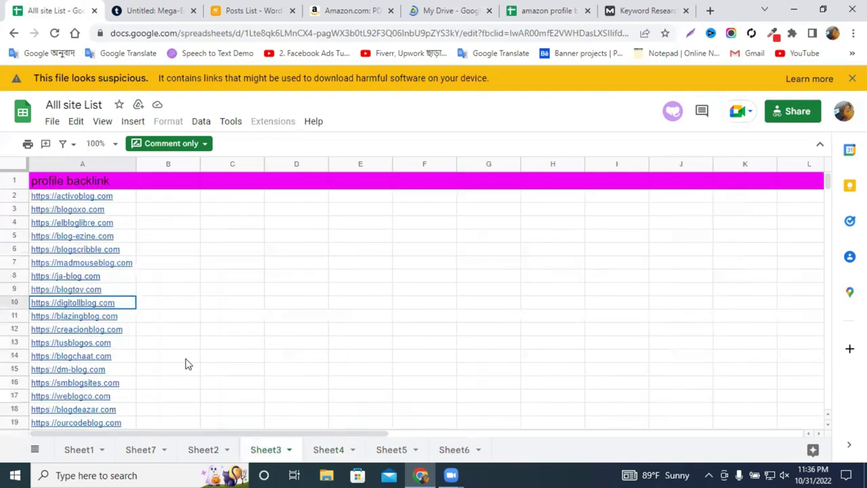
scroll(142, 318, "down", 20)
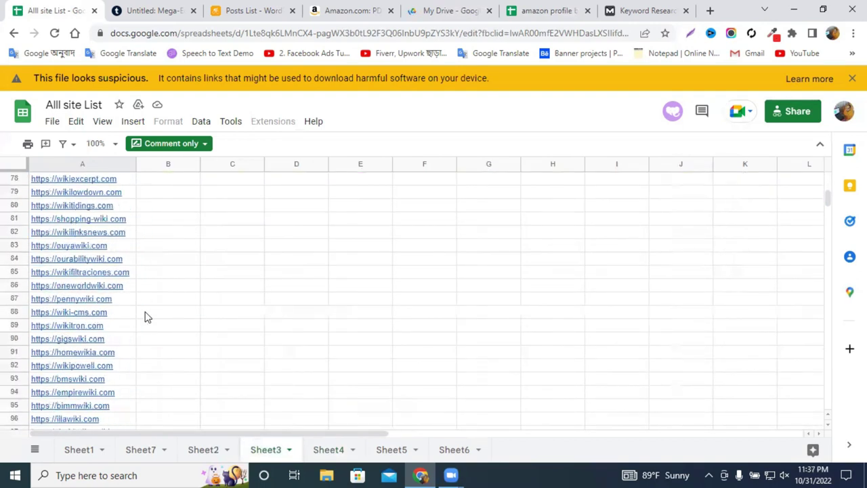
scroll(145, 316, "down", 20)
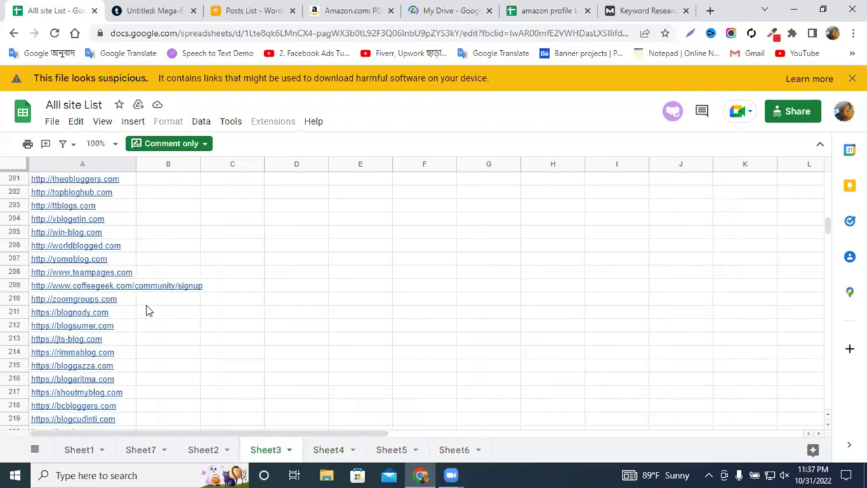
scroll(149, 311, "down", 15)
scroll(79, 324, "up", 3)
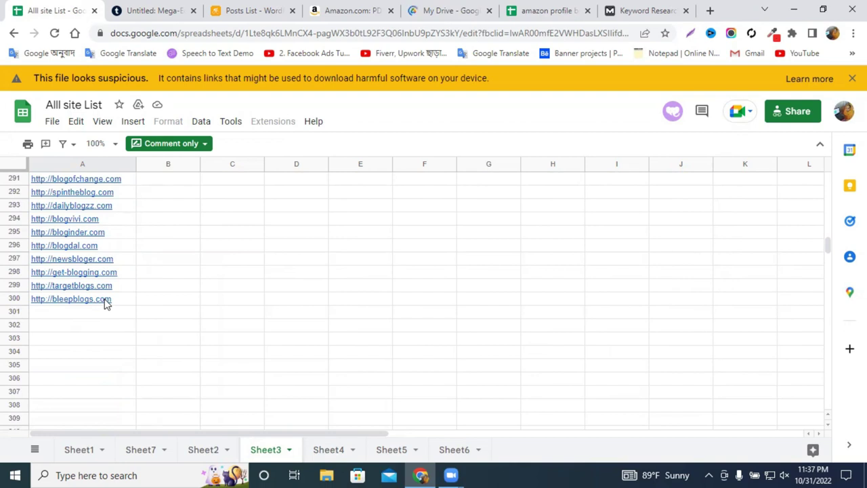
left_click(212, 298)
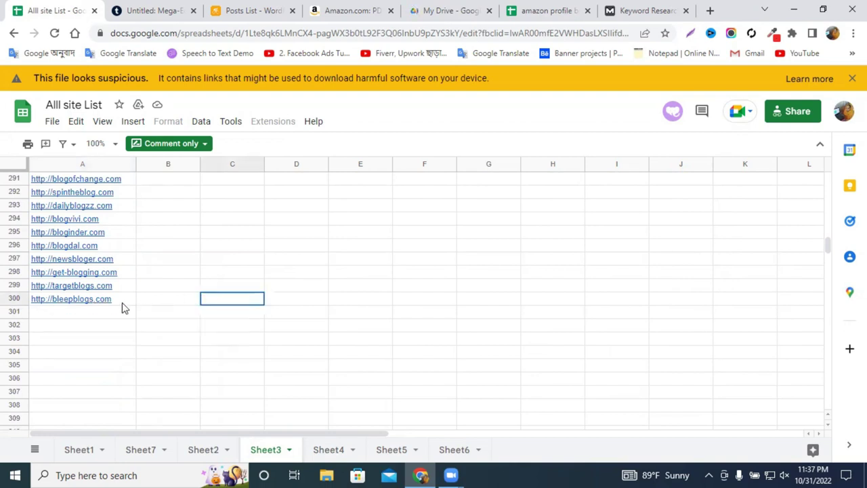
left_click(112, 300)
left_click(230, 298)
scroll(351, 324, "up", 2)
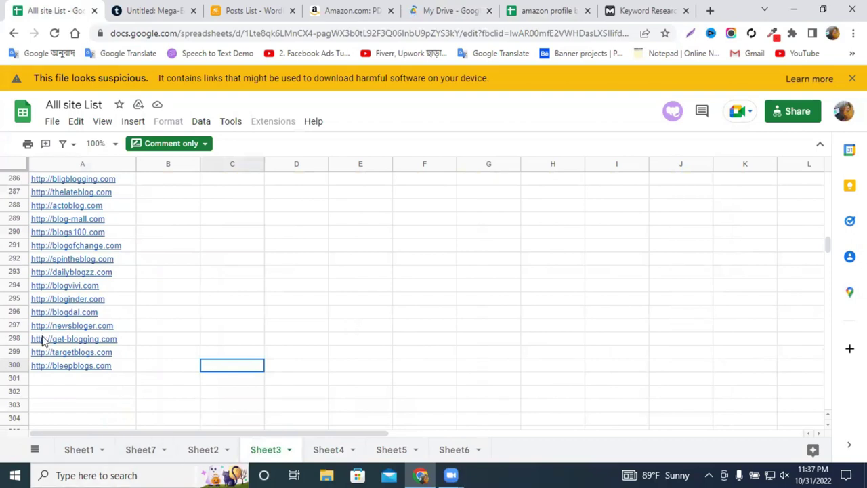
Scroll Sheet1's bookmarking list and select the bookmarkusers.com entry in cell A321.
left_click(80, 452)
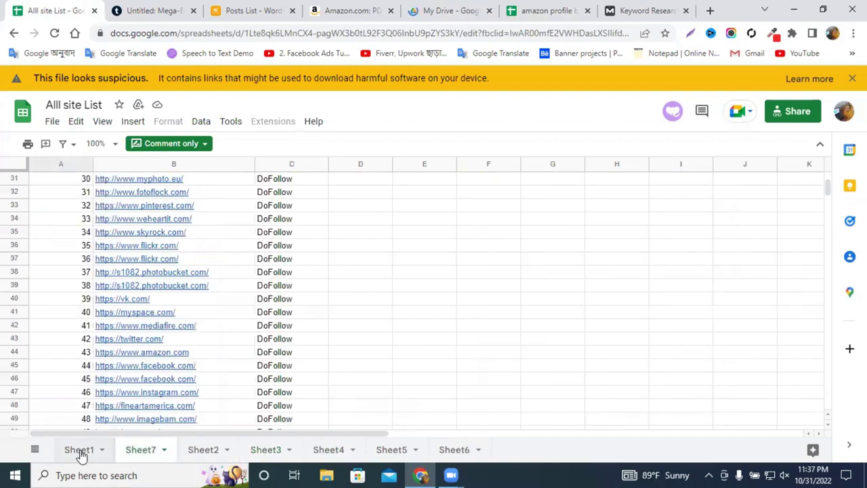
scroll(188, 373, "up", 5)
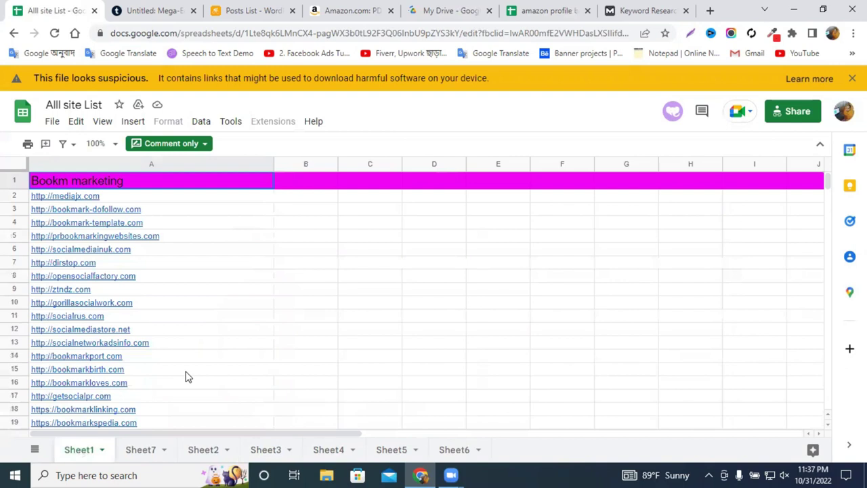
scroll(161, 341, "down", 20)
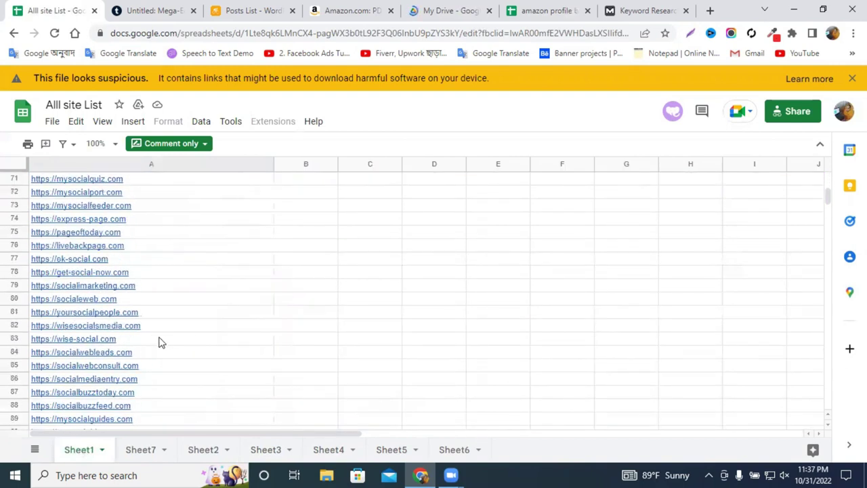
scroll(160, 341, "down", 10)
left_click_drag(825, 214, 828, 284)
scroll(261, 275, "up", 4)
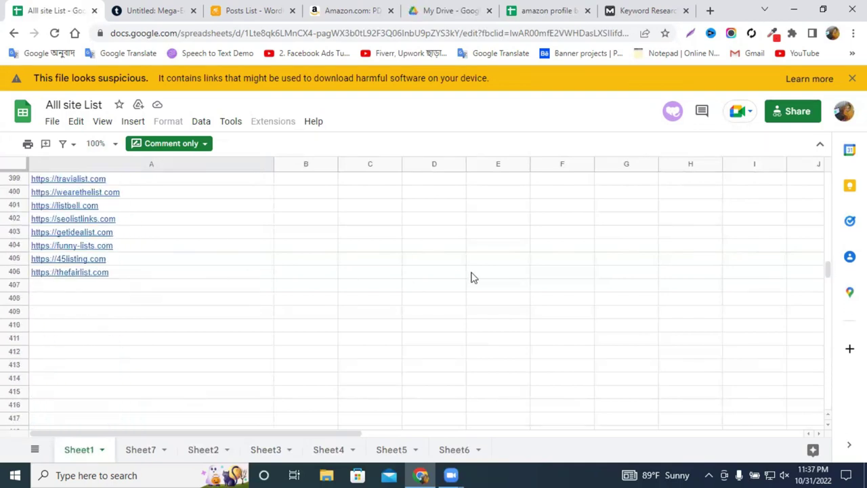
scroll(473, 277, "up", 2)
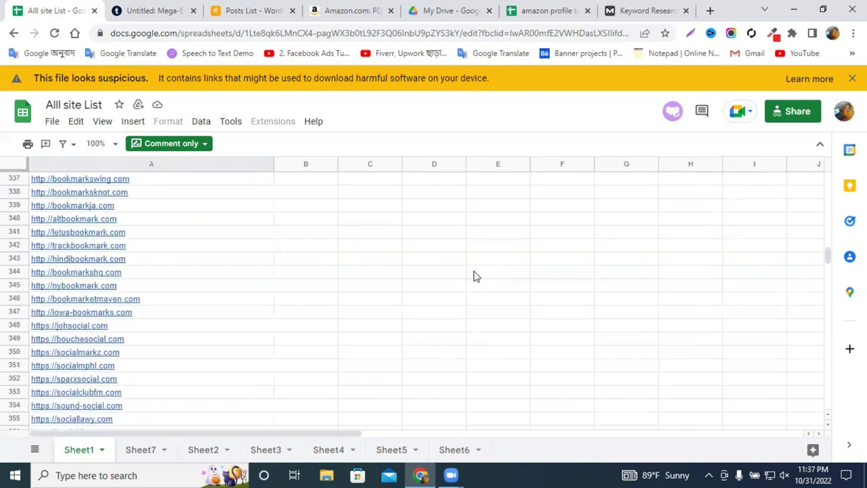
scroll(300, 275, "up", 10)
scroll(237, 281, "up", 6)
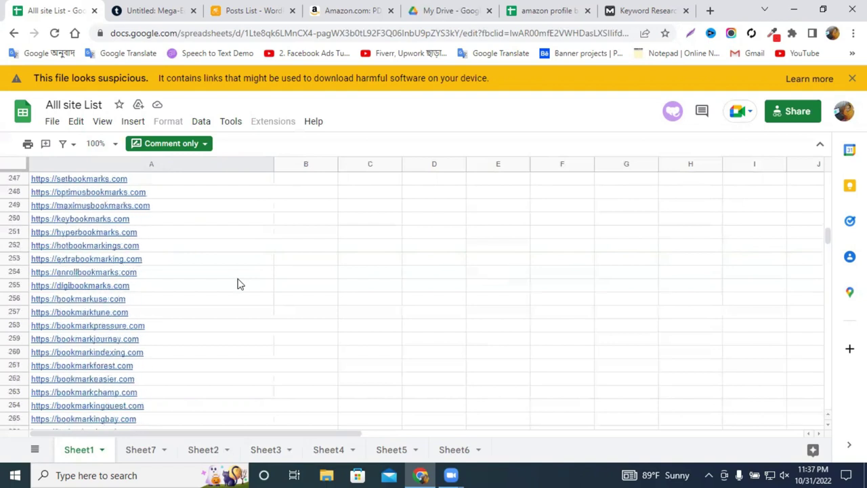
scroll(238, 286, "up", 8)
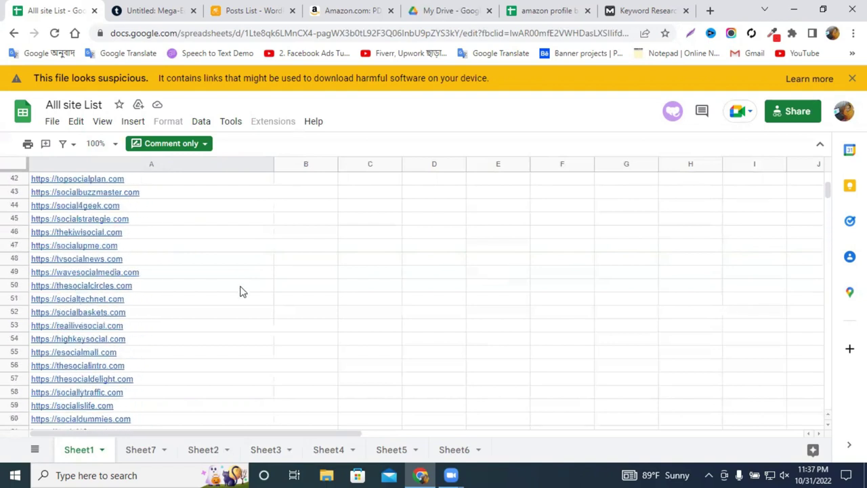
scroll(240, 291, "up", 3)
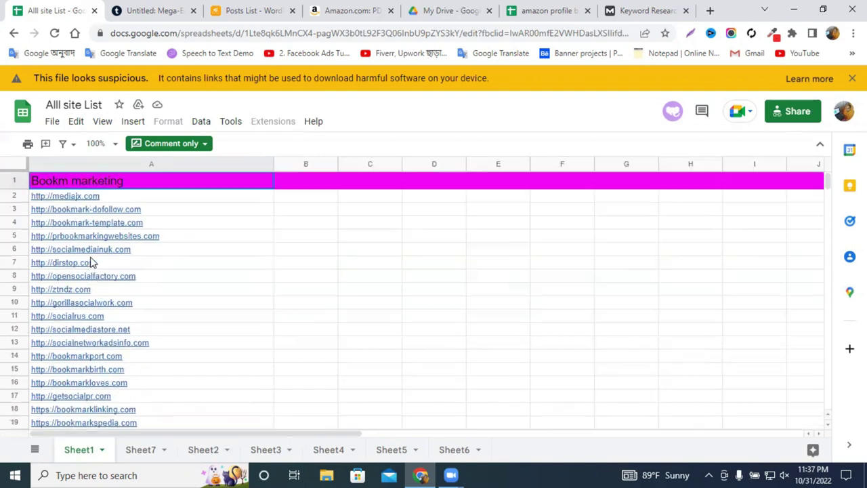
scroll(291, 286, "down", 7)
scroll(292, 286, "down", 7)
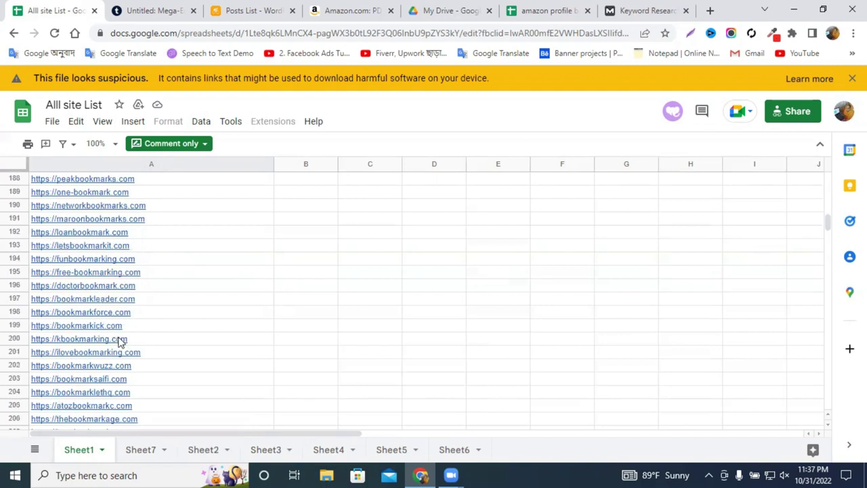
scroll(105, 338, "down", 7)
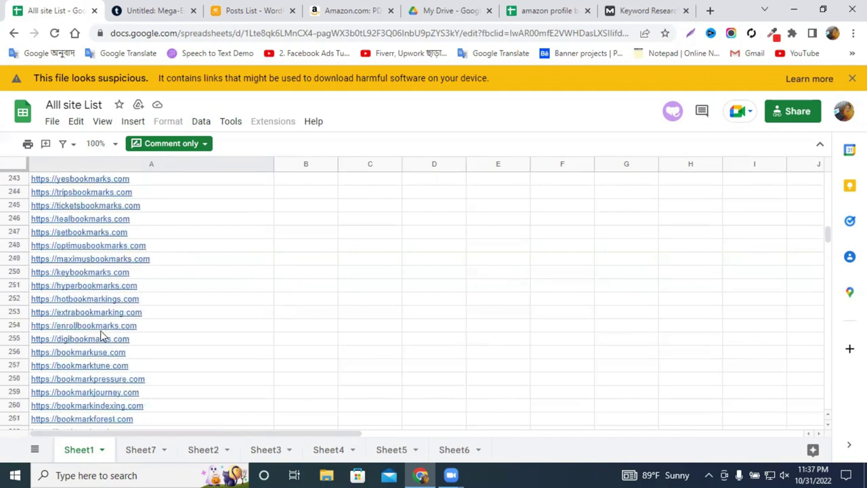
scroll(101, 335, "down", 5)
left_click(95, 313)
left_click_drag(114, 338, 111, 317)
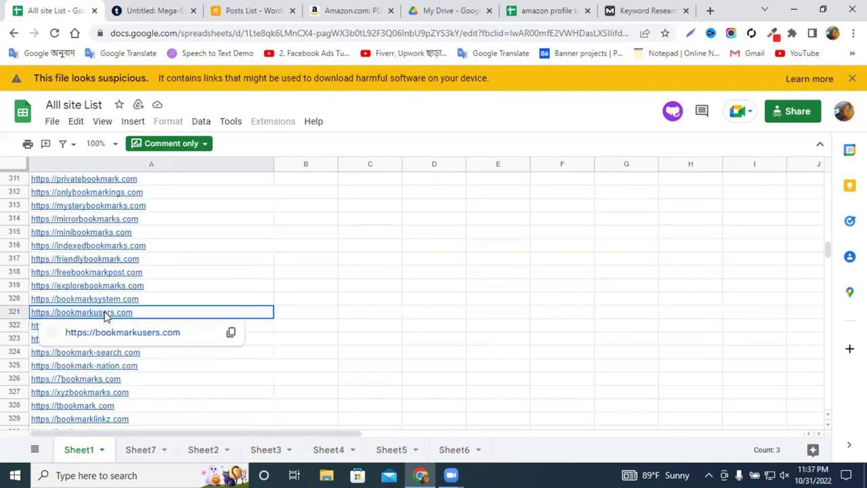
Open bookmarkusers.com, close the Posts List and Untitled tabs, and return to the backlinks sheet.
left_click(110, 333)
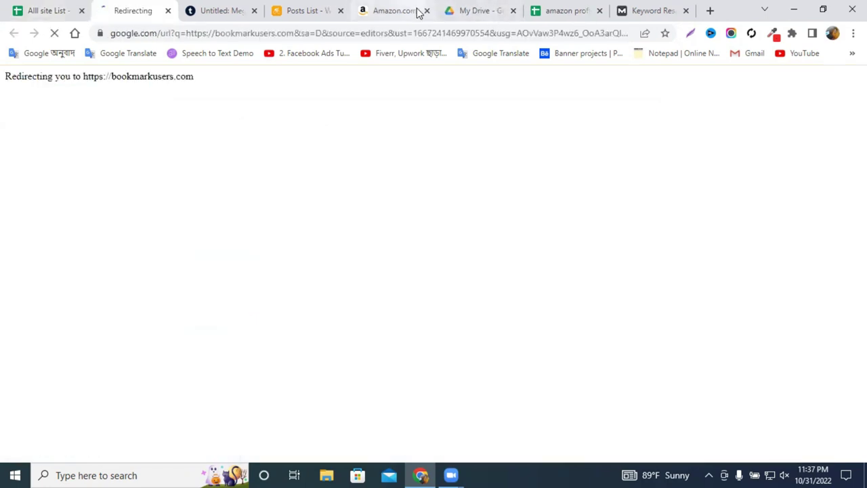
left_click(414, 10)
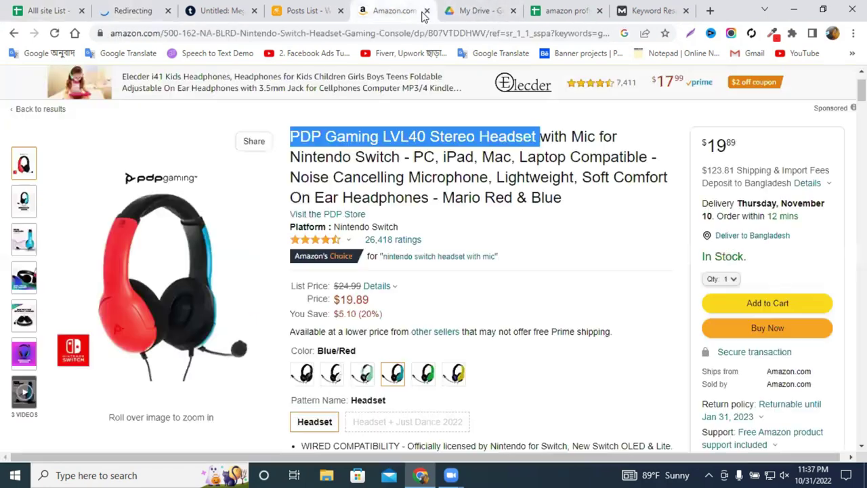
left_click(340, 10)
left_click(254, 11)
left_click(285, 13)
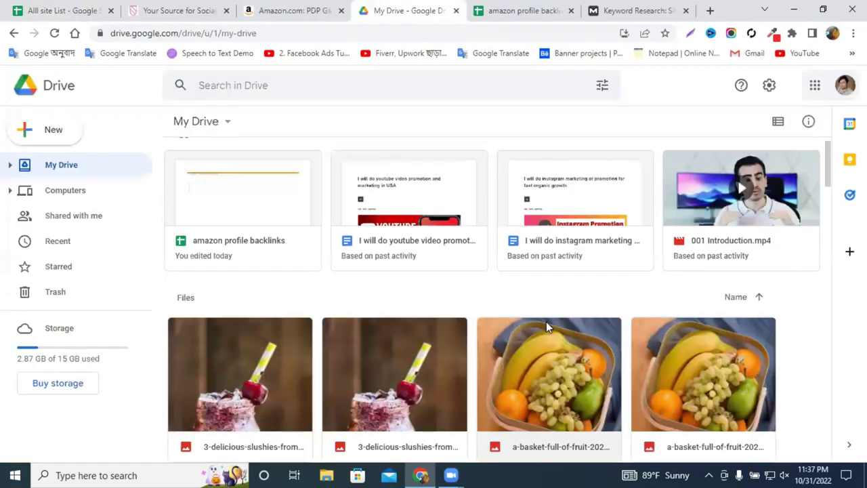
left_click(518, 10)
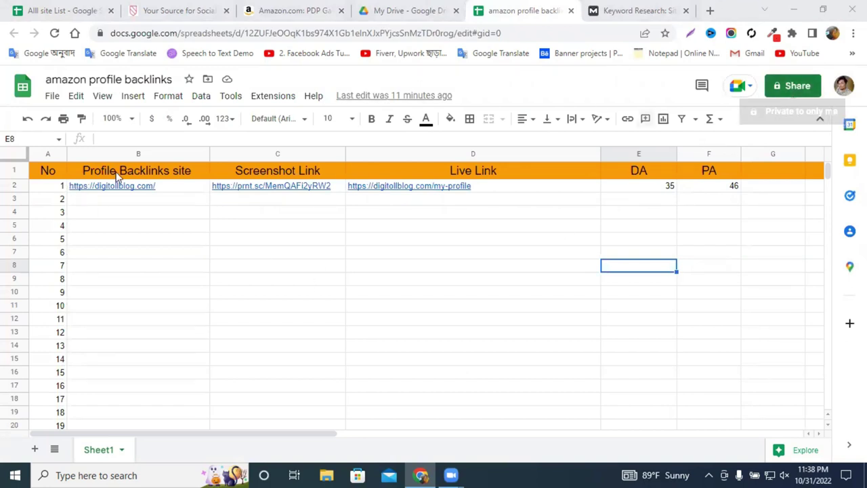
Share the sheet with Anyone with the link as Editor and copy its link.
left_click(786, 93)
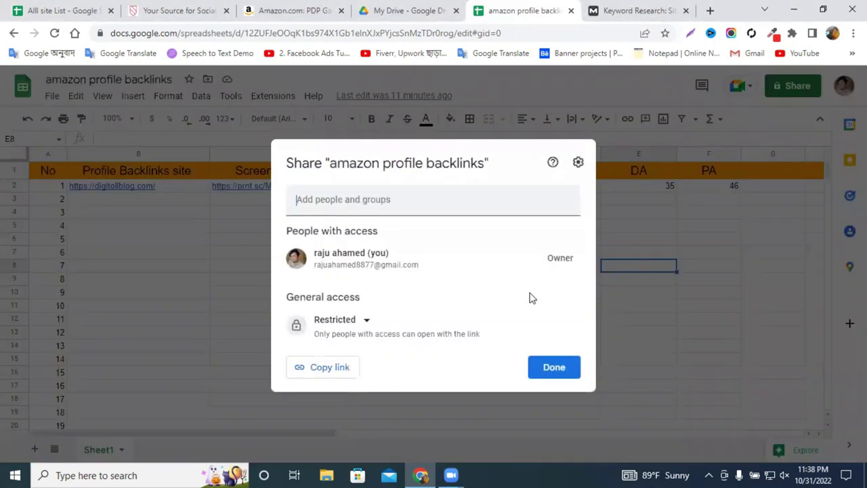
left_click(360, 328)
left_click(392, 379)
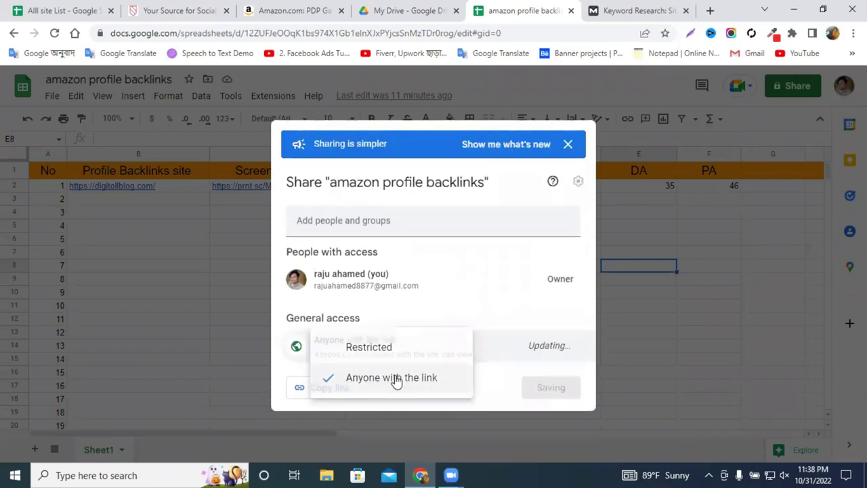
left_click(552, 345)
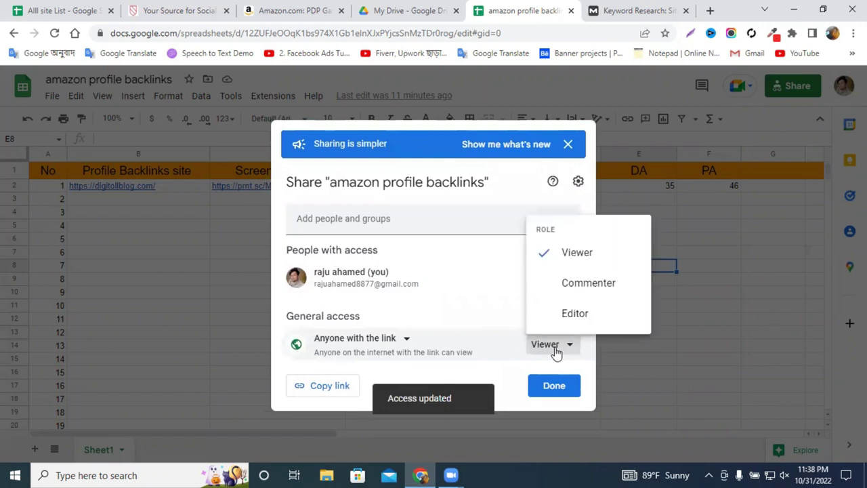
left_click(574, 315)
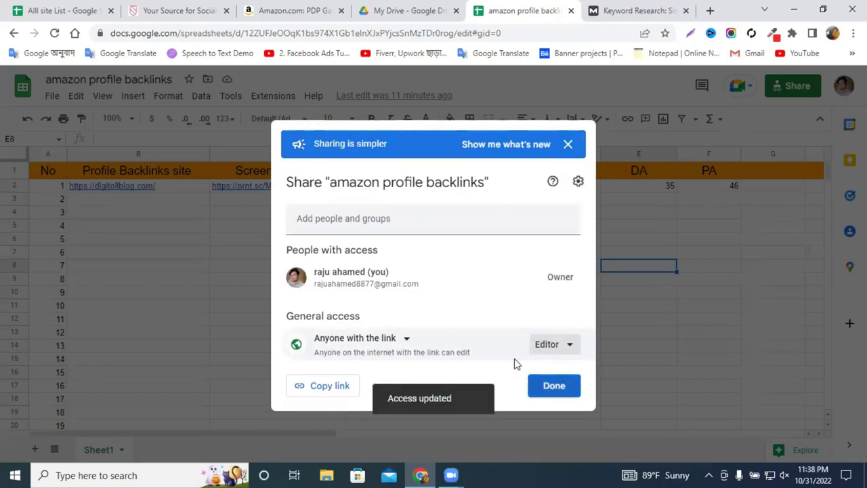
left_click(303, 385)
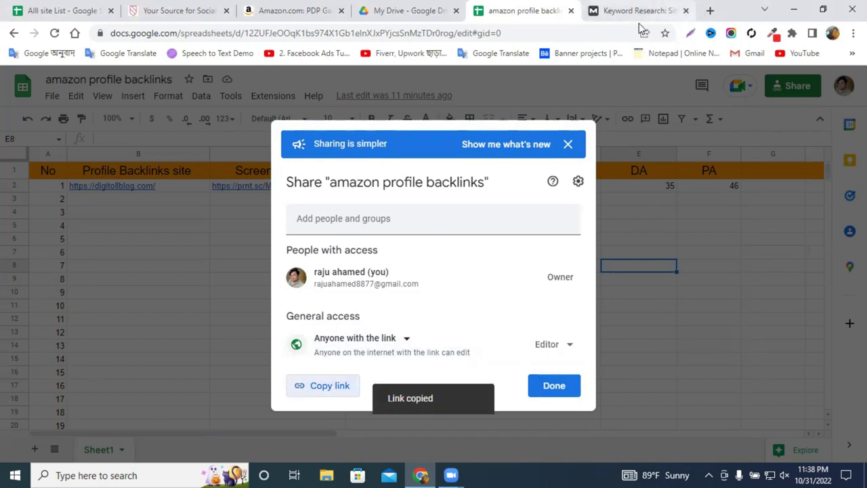
left_click(710, 11)
left_click(264, 6)
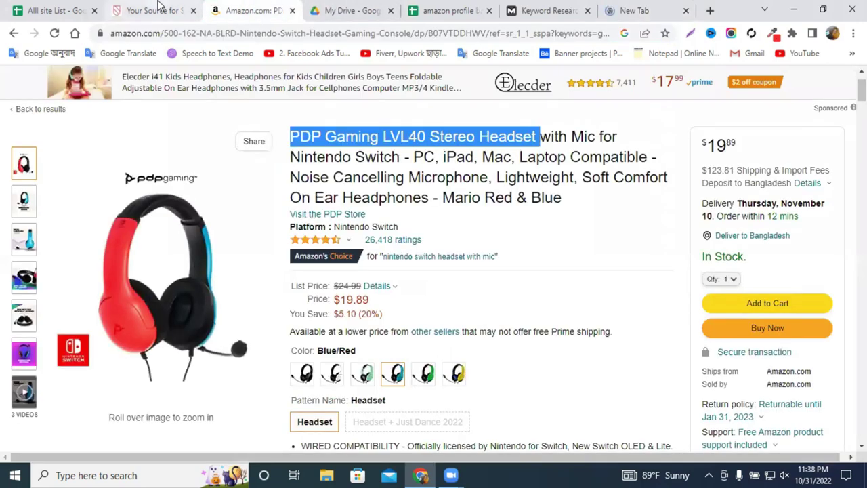
Switch to the bookmarkusers.com tab and open its account registration page.
left_click(160, 5)
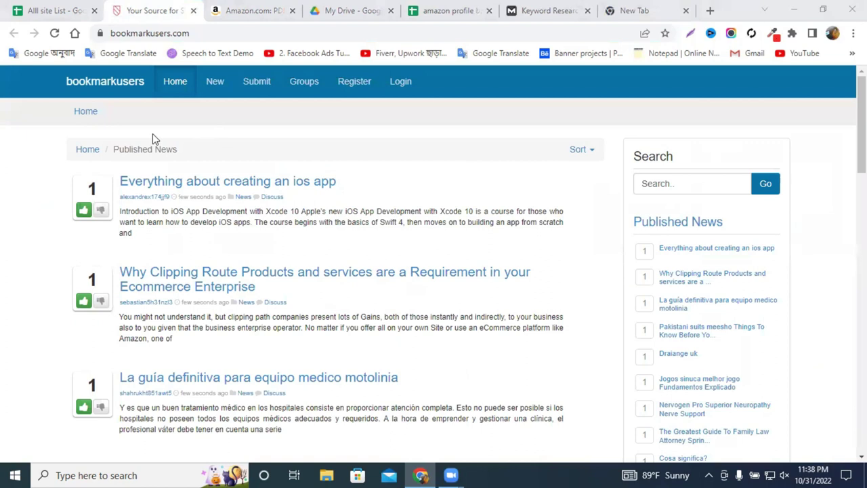
scroll(135, 112, "down", 3)
scroll(143, 120, "up", 3)
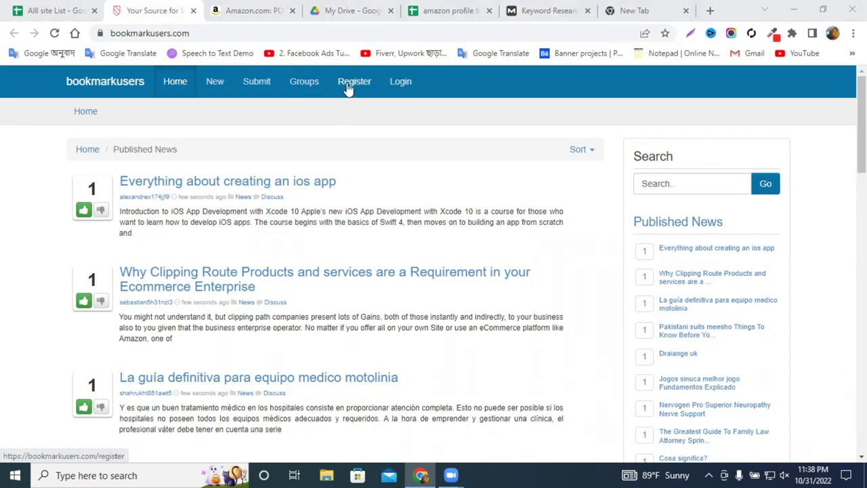
left_click(351, 88)
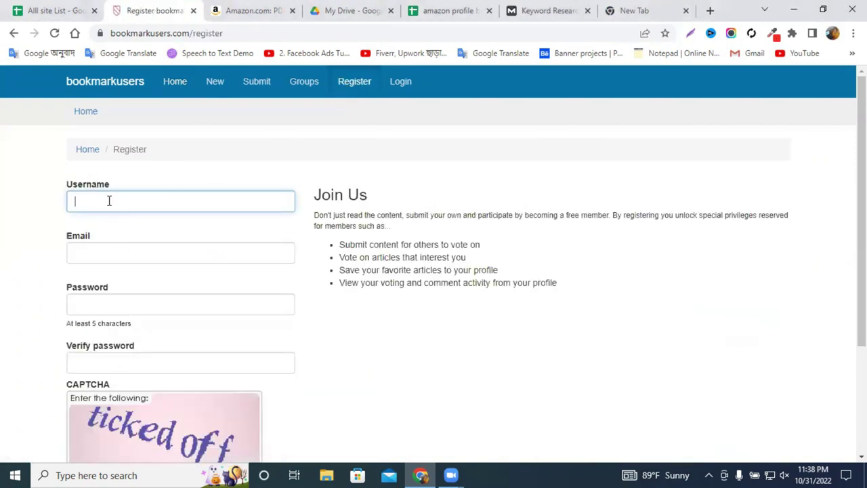
scroll(163, 203, "down", 3)
scroll(354, 201, "up", 3)
Open the bookmarkusers login form, then switch to another Google account and copy its e-mail.
left_click(400, 81)
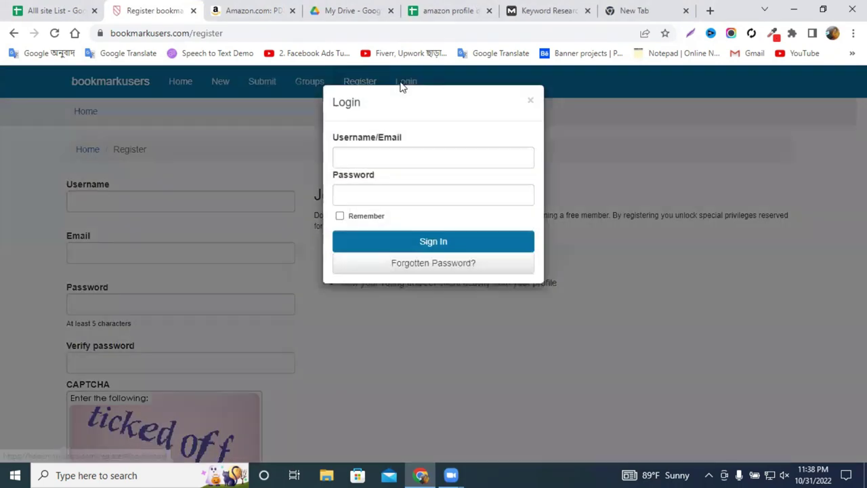
left_click(398, 153)
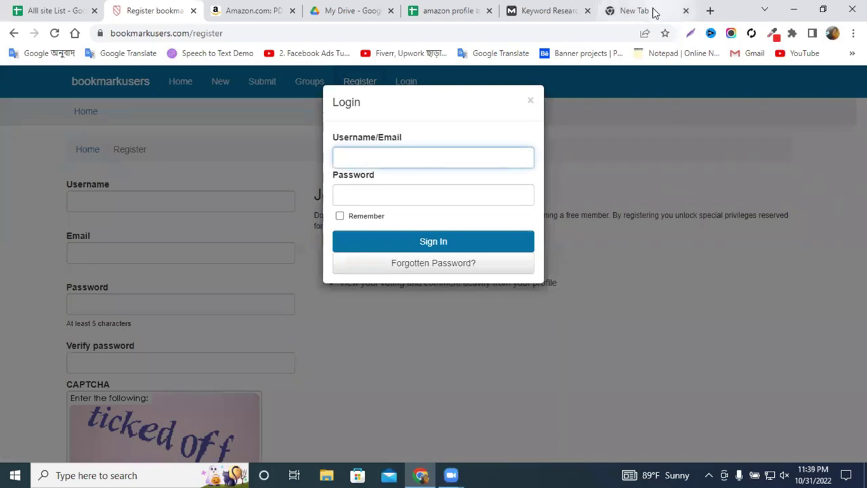
left_click(652, 10)
left_click(844, 86)
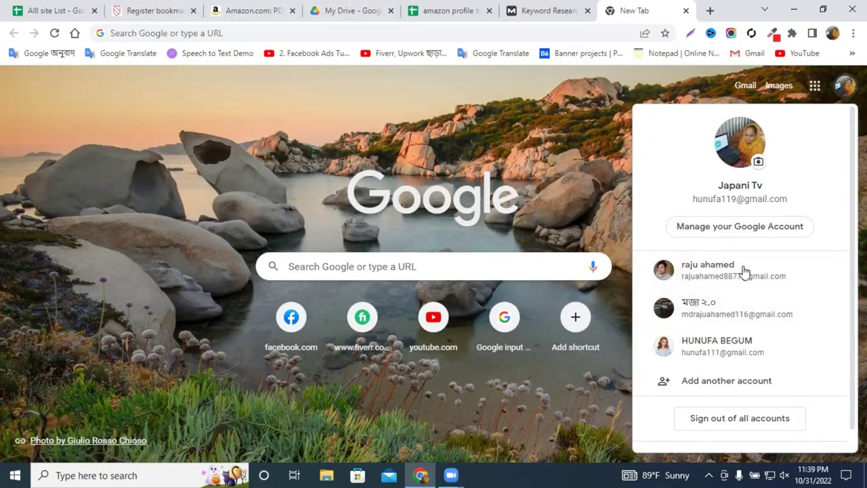
left_click(726, 317)
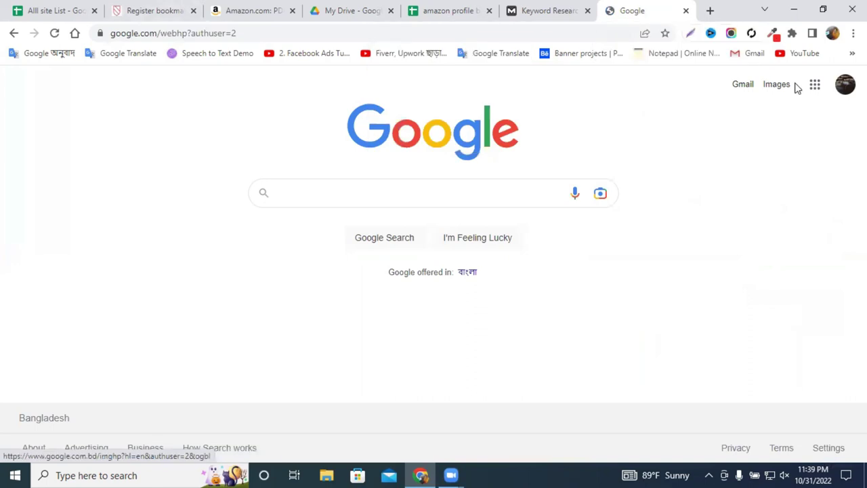
left_click(844, 88)
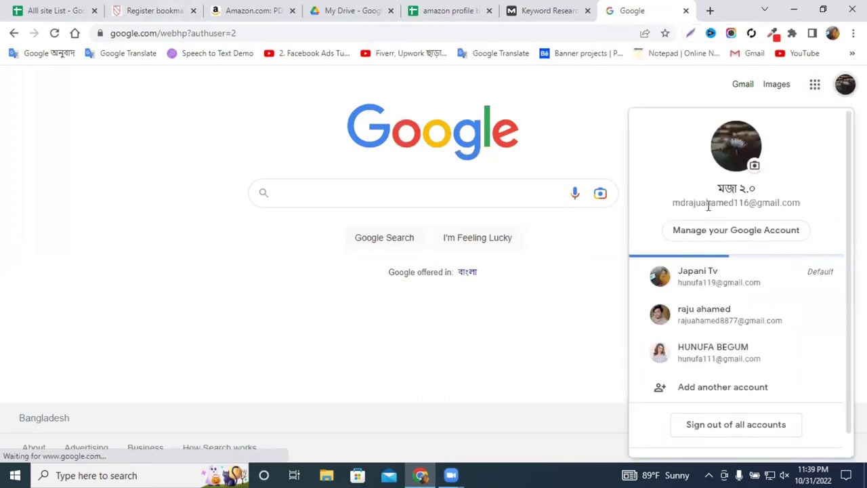
triple_click(708, 203)
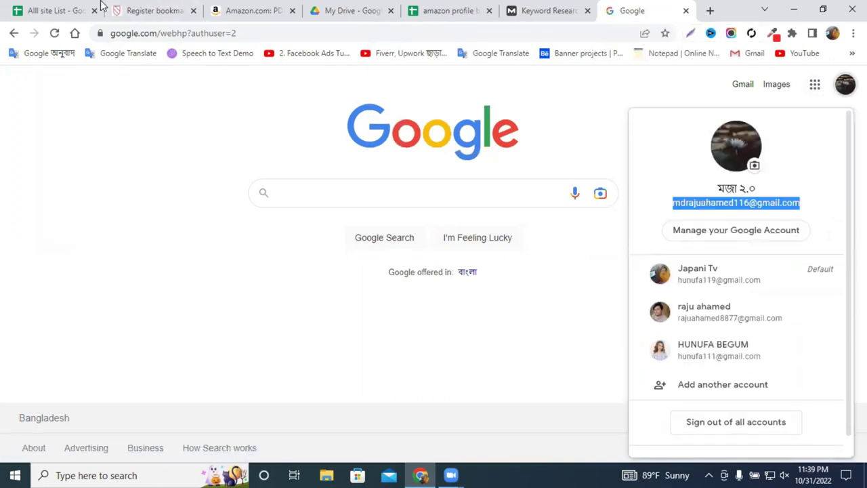
left_click(168, 6)
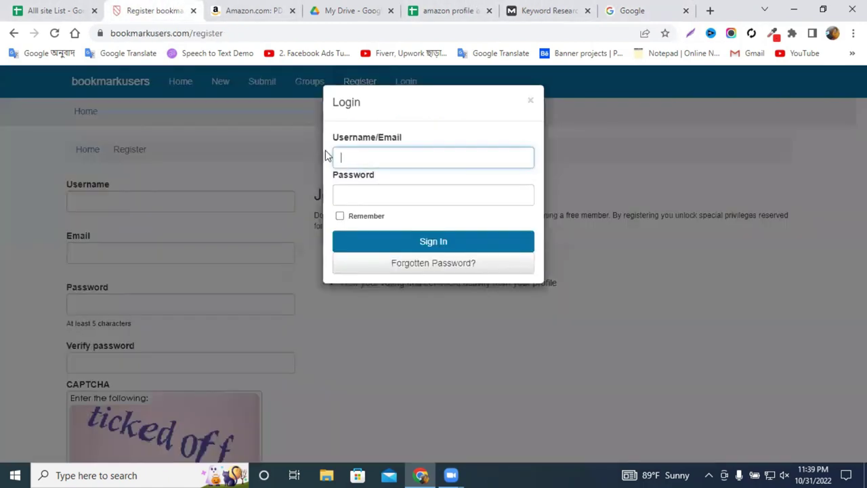
Close the login popup, paste the copied e-mail into Email, and enter a username.
left_click(529, 101)
left_click(93, 253)
key("ctrl+v")
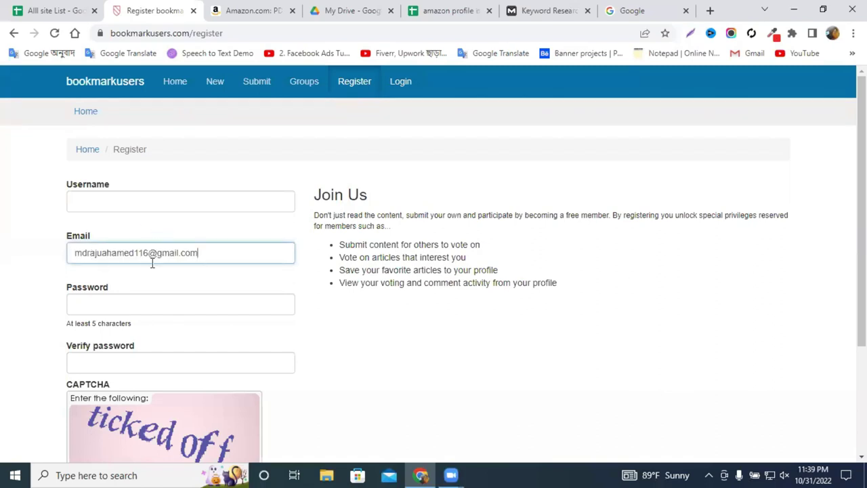
left_click(111, 197)
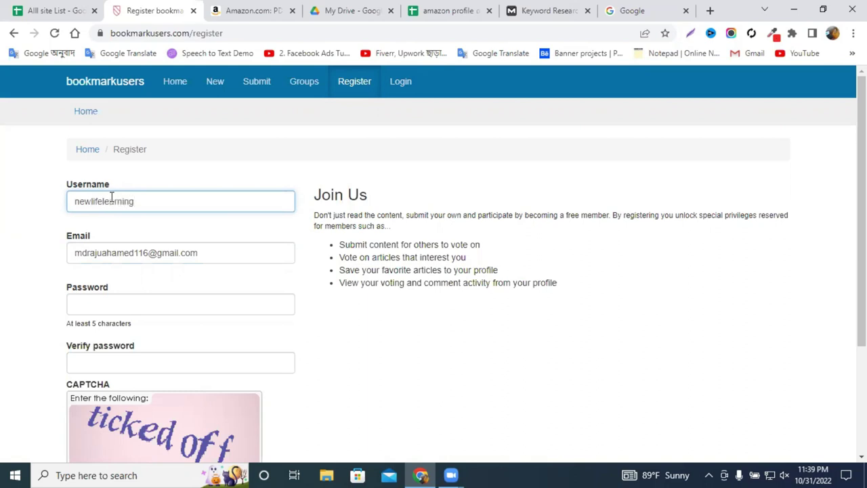
type("199")
left_click_drag(152, 252, 52, 274)
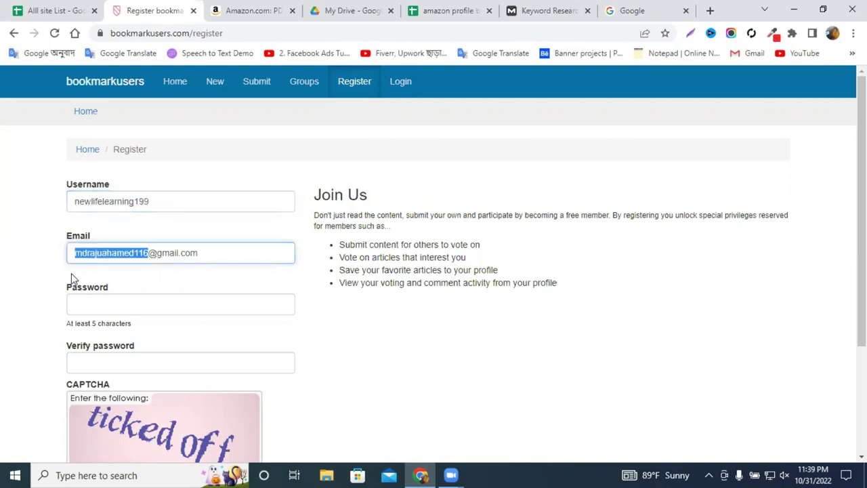
Enter and confirm the account password, then focus the CAPTCHA answer field.
left_click(89, 309)
key("ctrl+v")
left_click(85, 360)
key("ctrl+v")
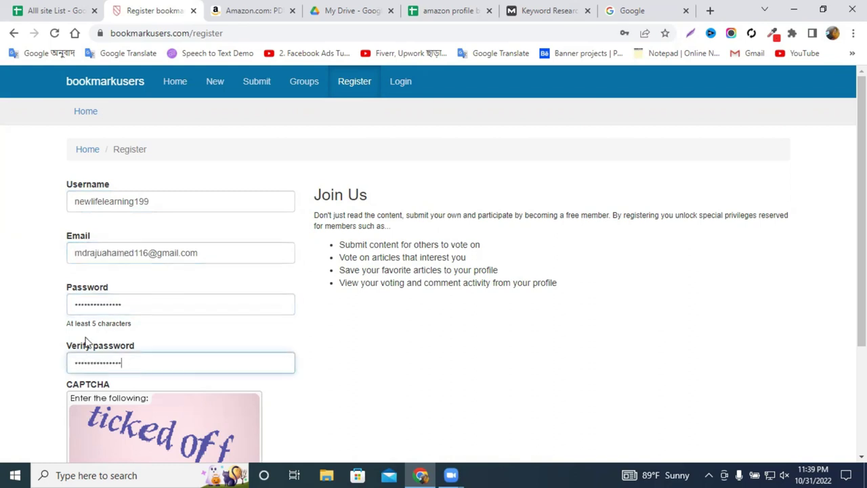
scroll(142, 167, "down", 1)
scroll(142, 168, "down", 2)
left_click(98, 351)
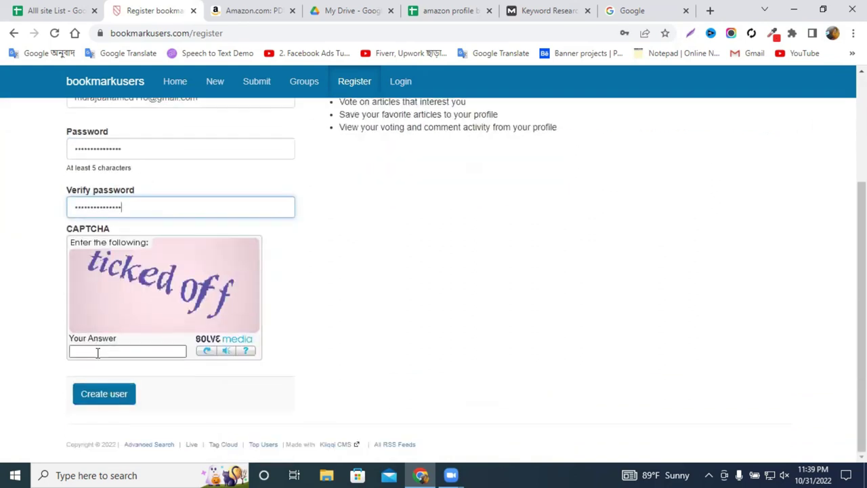
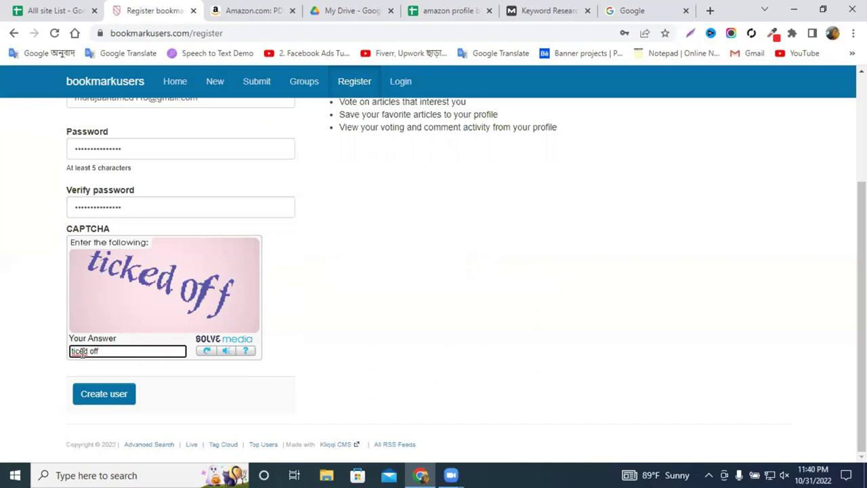
Answer the CAPTCHA with 'ticked off', create the account, and save the login in Chrome.
type("ke")
left_click(103, 394)
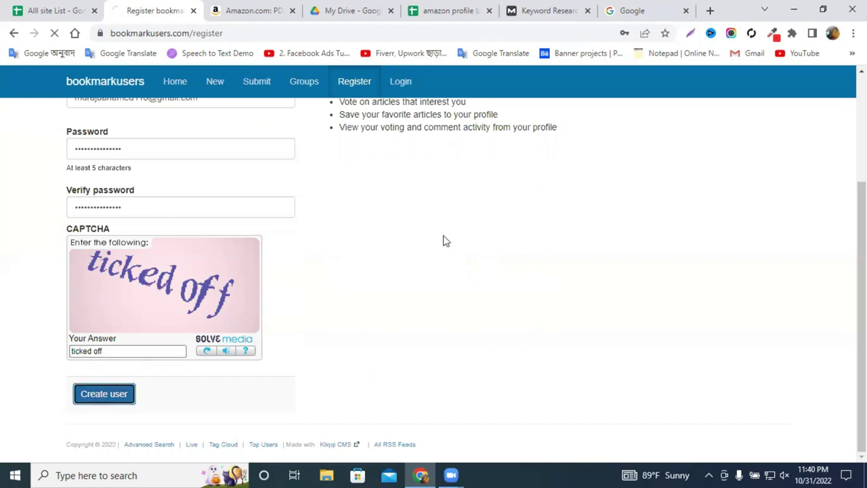
left_click(596, 212)
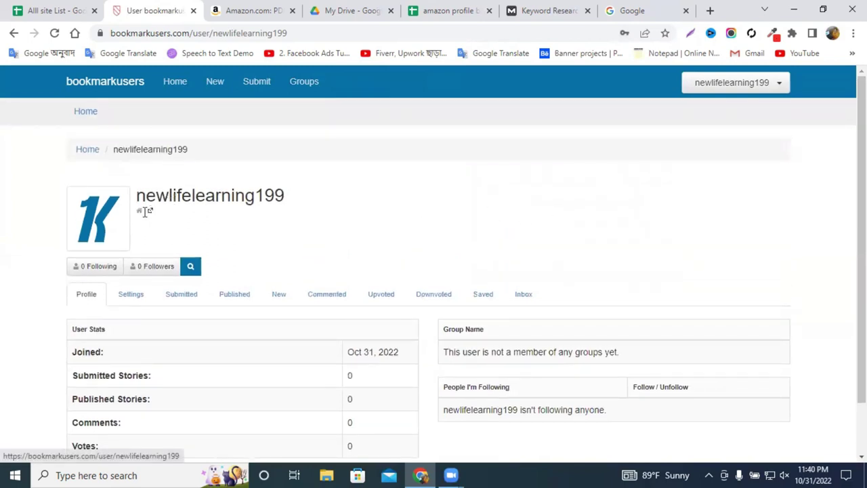
Open the profile's Settings form, focus its Homepage field, and bring the Google tab forward.
scroll(137, 220, "down", 1)
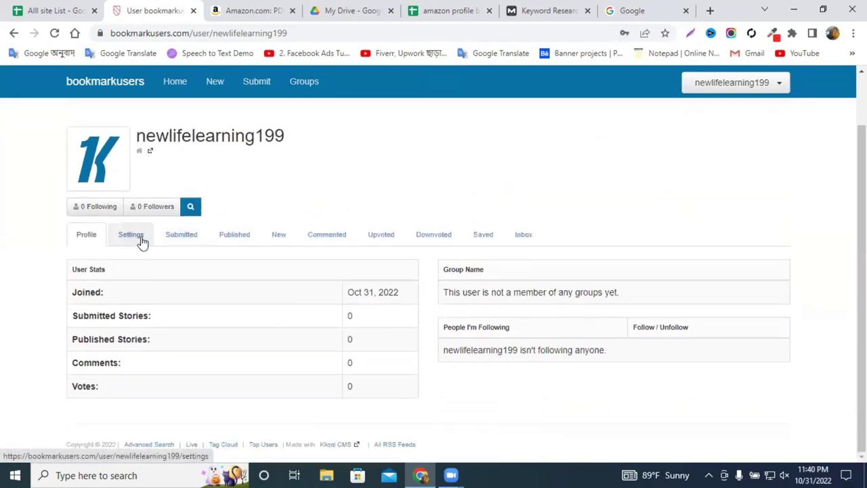
left_click(135, 241)
scroll(135, 241, "down", 3)
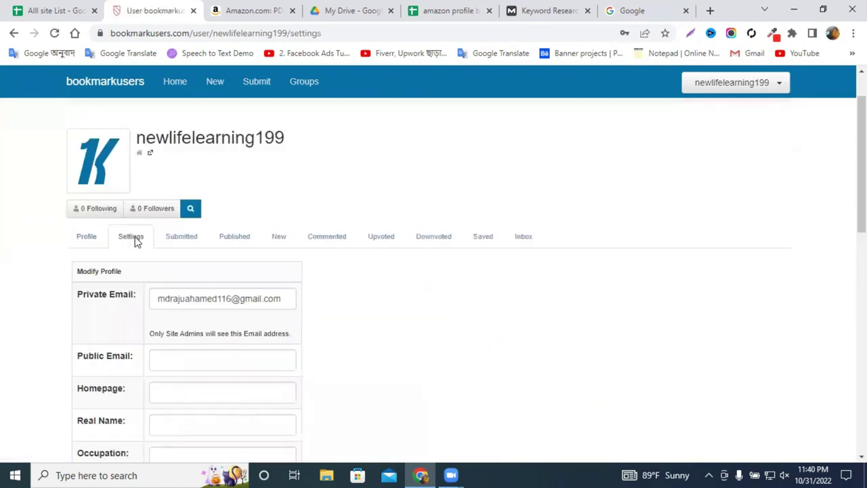
left_click(173, 258)
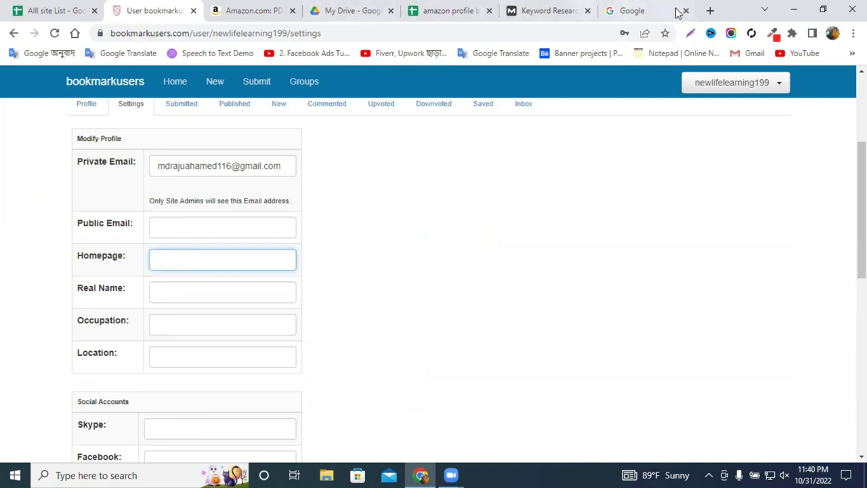
left_click(636, 11)
Load newlifelearningitinstitute.com in the Google tab, cut its address, and paste it into Homepage.
left_click(542, 34)
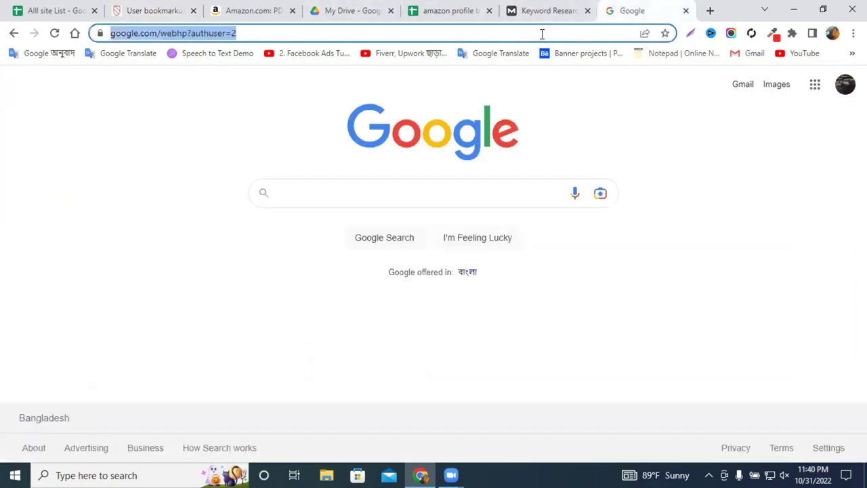
type("newlifelearningitinstitute.com")
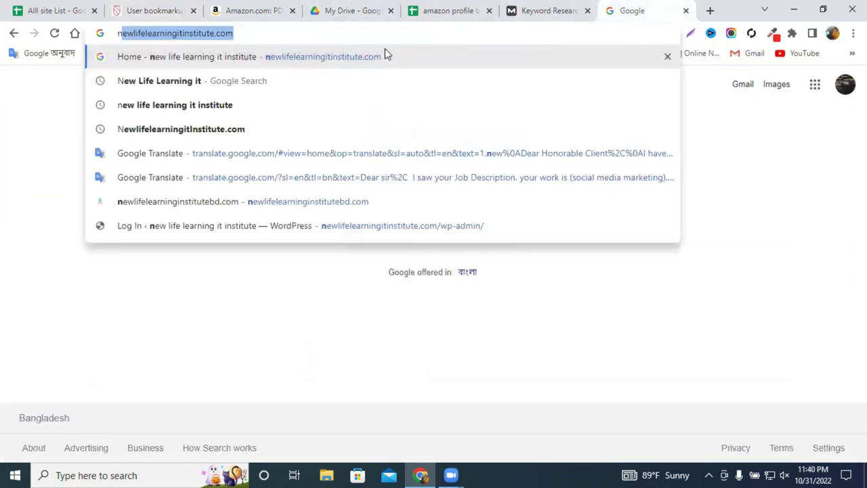
left_click(395, 56)
left_click(305, 35)
right_click(306, 35)
left_click(372, 117)
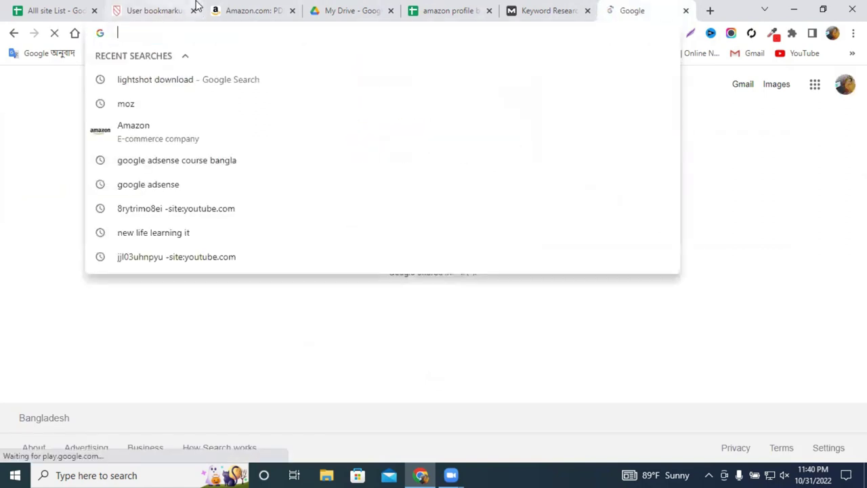
left_click(173, 10)
key("ctrl+v")
Cut the newlifelearningitinstitute.com address again and paste it over google.com in Homepage.
left_click(634, 8)
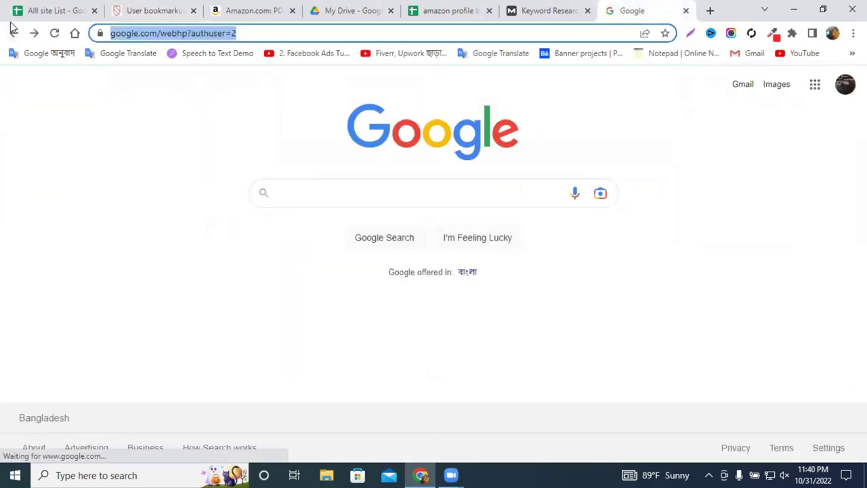
type("n")
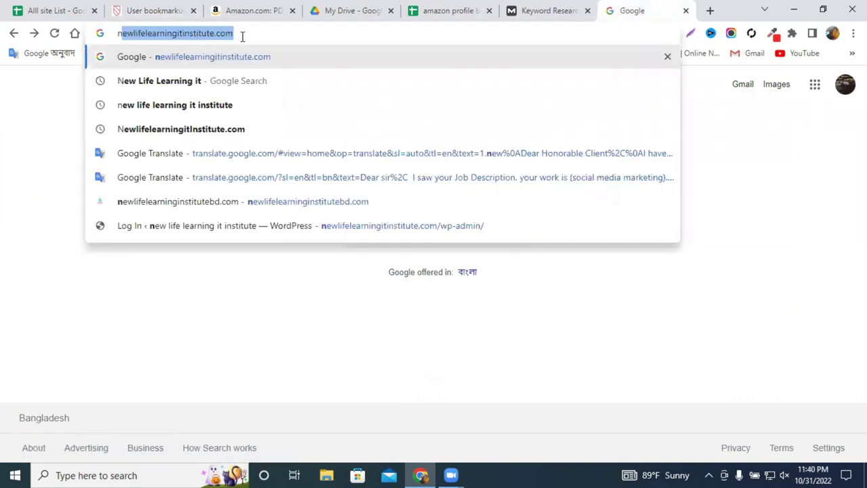
right_click(244, 33)
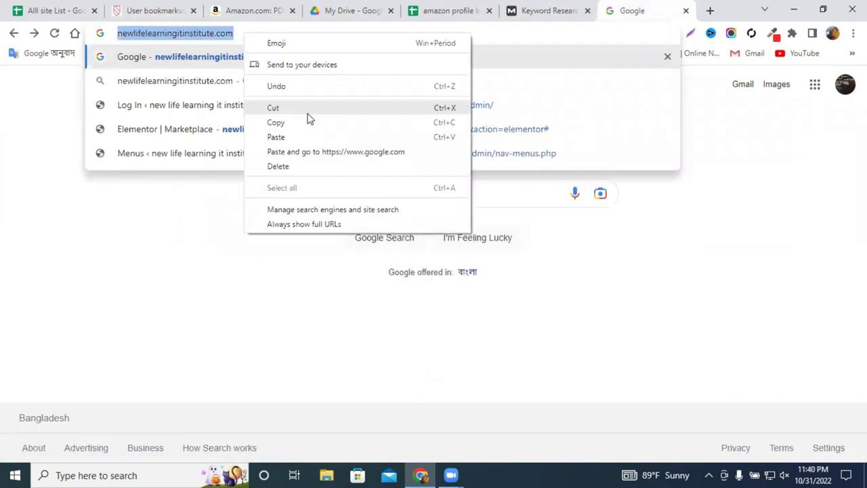
left_click(307, 112)
left_click(153, 10)
triple_click(209, 262)
key("ctrl+v")
scroll(371, 293, "down", 8)
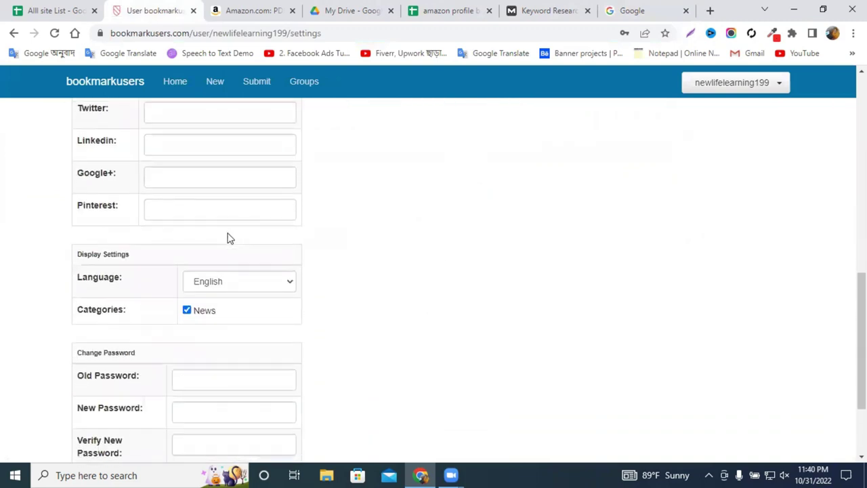
Save the profile changes and check where the profile's homepage link leads.
left_click(120, 393)
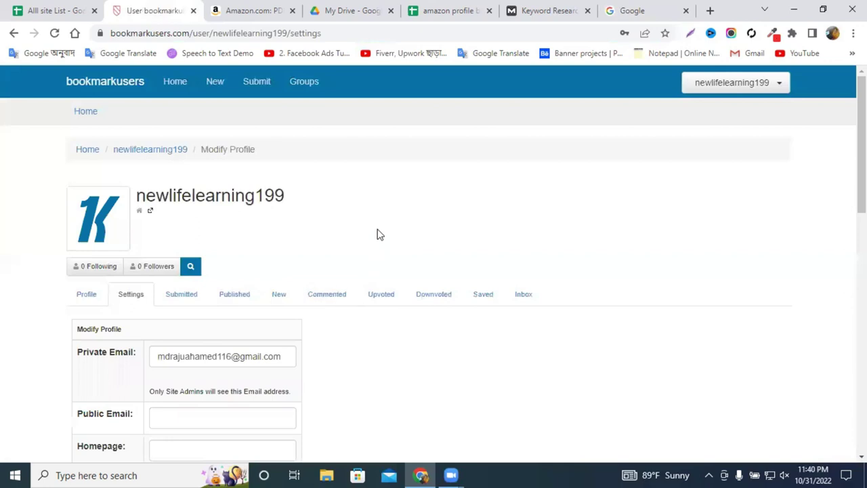
scroll(371, 230, "down", 3)
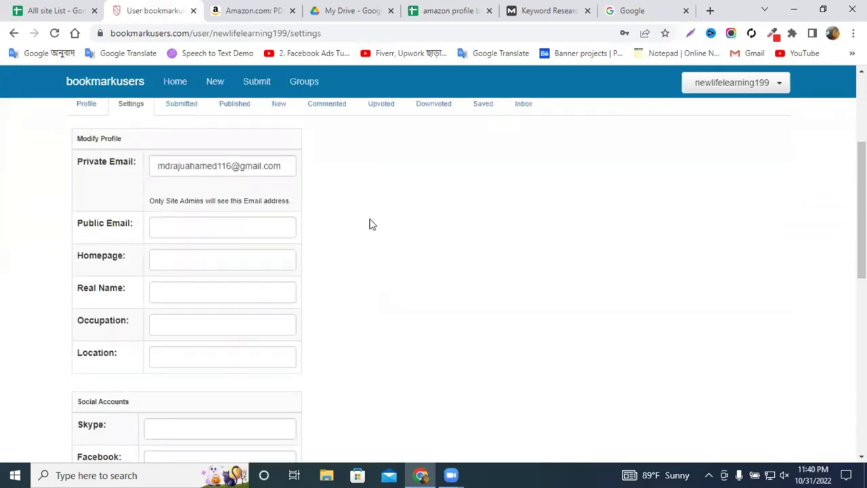
scroll(371, 224, "down", 8)
scroll(368, 216, "up", 6)
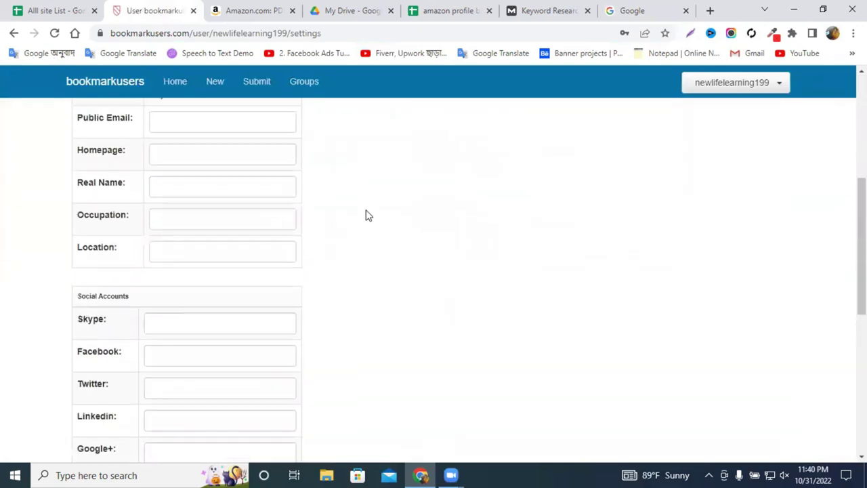
scroll(368, 215, "up", 5)
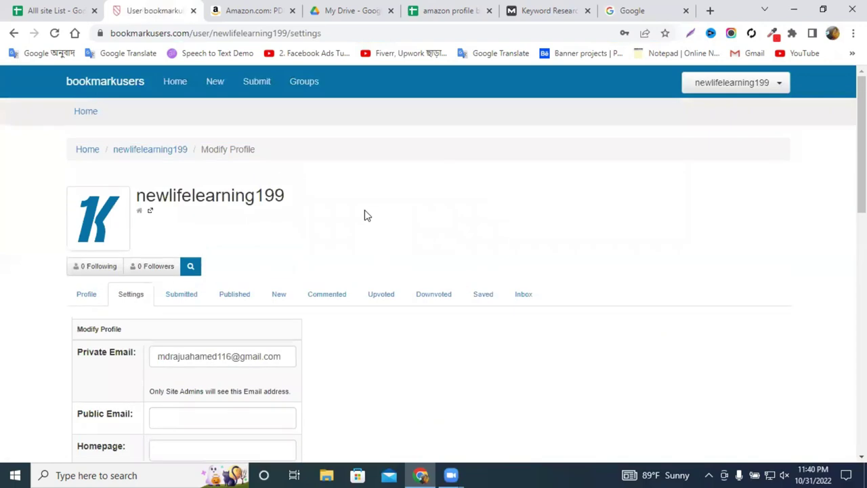
left_click(150, 214)
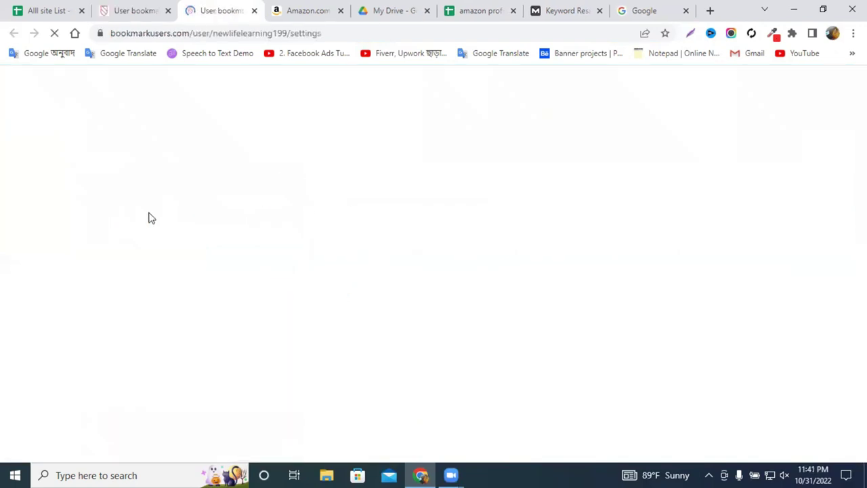
Paste the site address into Homepage again and save the settings.
scroll(186, 282, "down", 3)
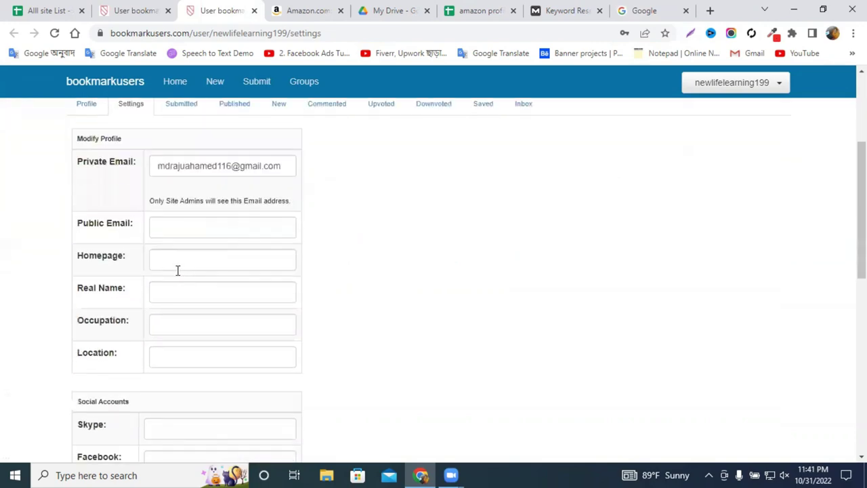
left_click(158, 255)
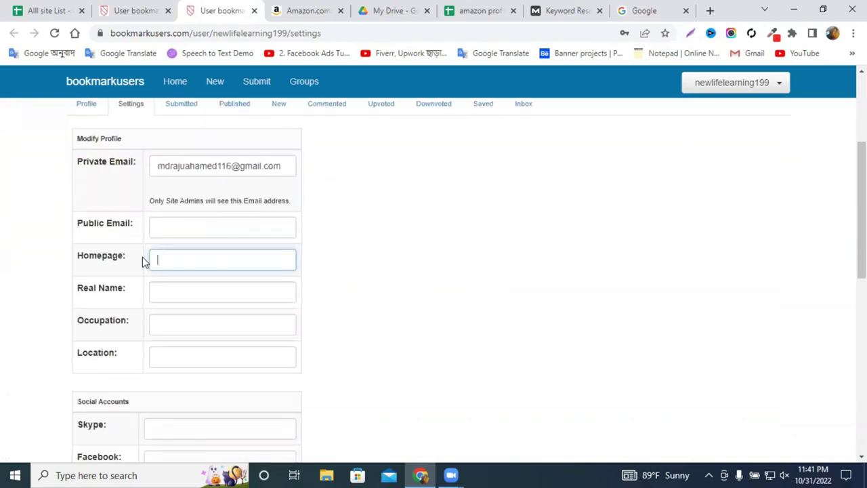
key("ctrl+v")
scroll(265, 253, "down", 7)
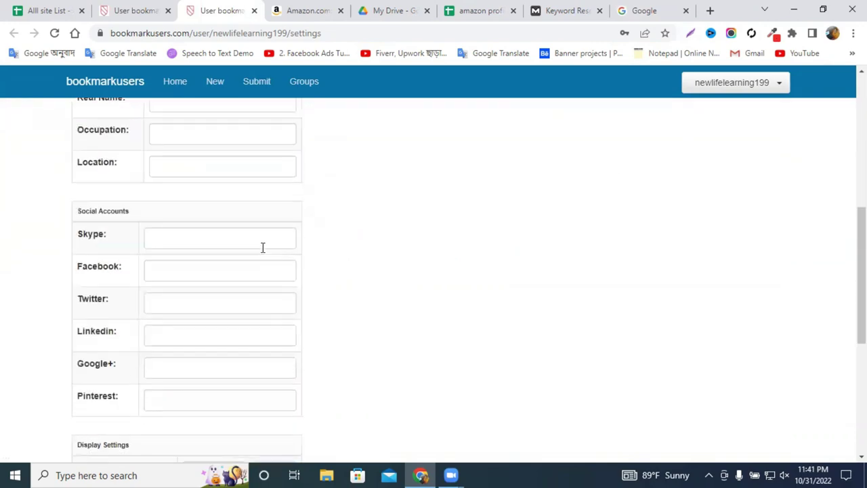
left_click(116, 391)
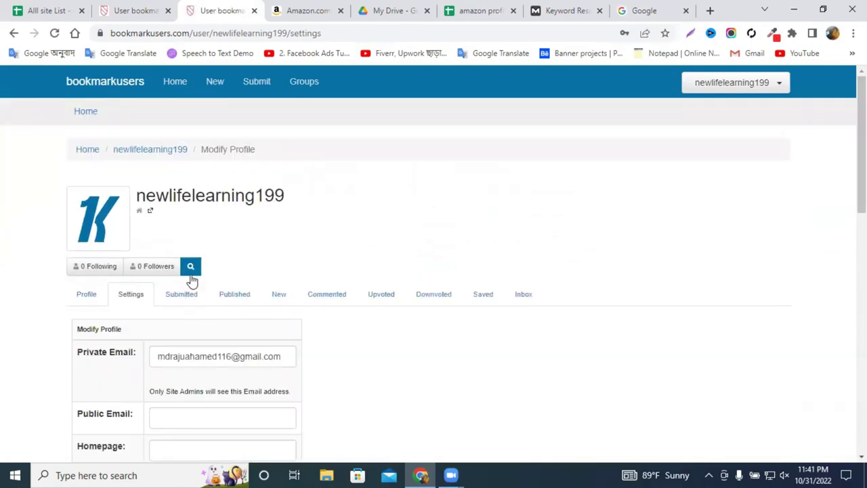
scroll(192, 281, "down", 3)
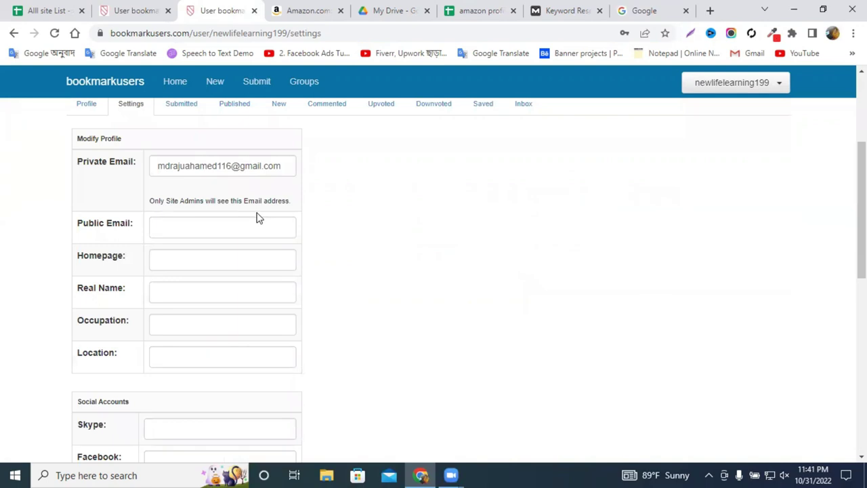
left_click(222, 165)
Paste the site address into Homepage as plain text and save the settings.
left_click(172, 250)
right_click(164, 254)
left_click(223, 132)
scroll(266, 206, "down", 2)
scroll(266, 207, "down", 6)
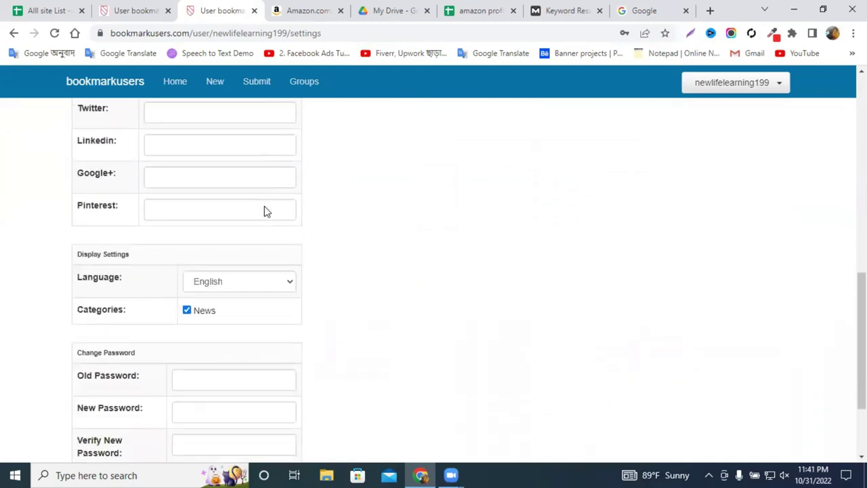
left_click(115, 397)
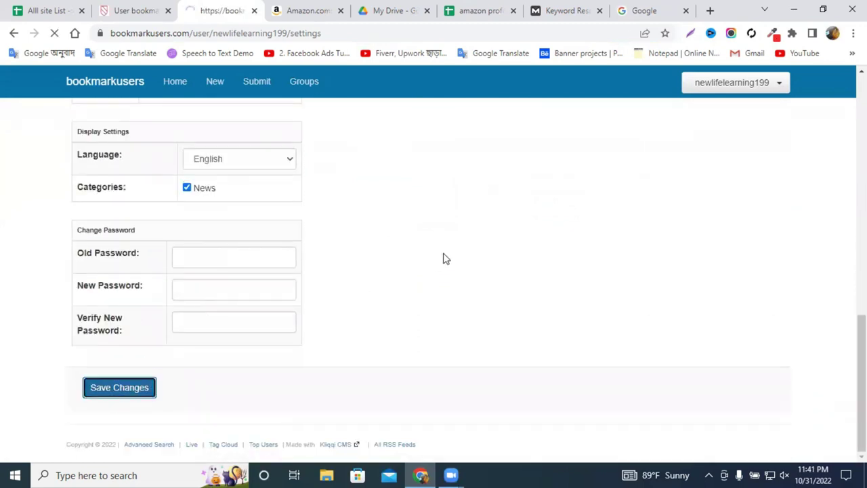
left_click(265, 82)
Paste the newlifelearningitinstitute.com address as the Unique News URL and continue.
scroll(257, 203, "down", 1)
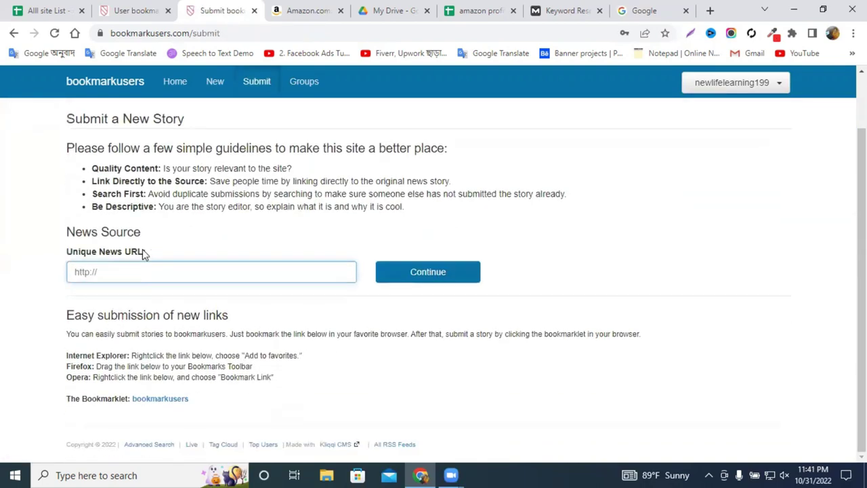
right_click(122, 274)
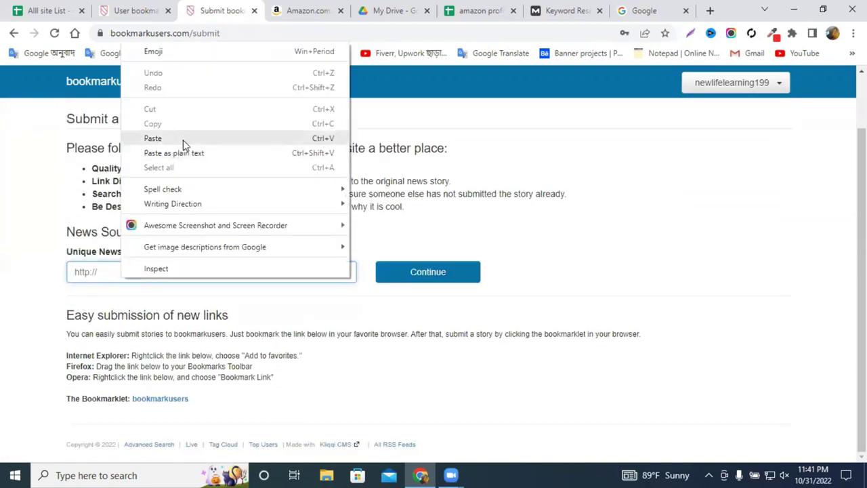
left_click(183, 140)
left_click(414, 272)
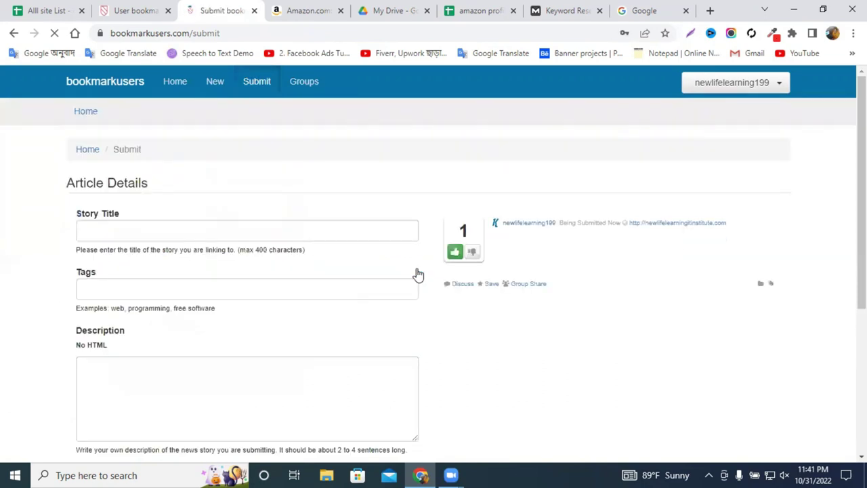
left_click(170, 225)
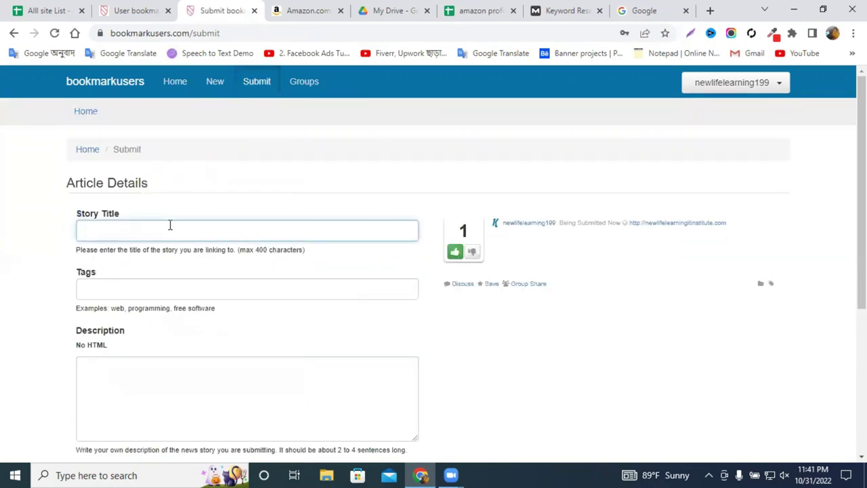
right_click(170, 225)
left_click(221, 322)
left_click_drag(244, 234, 205, 229)
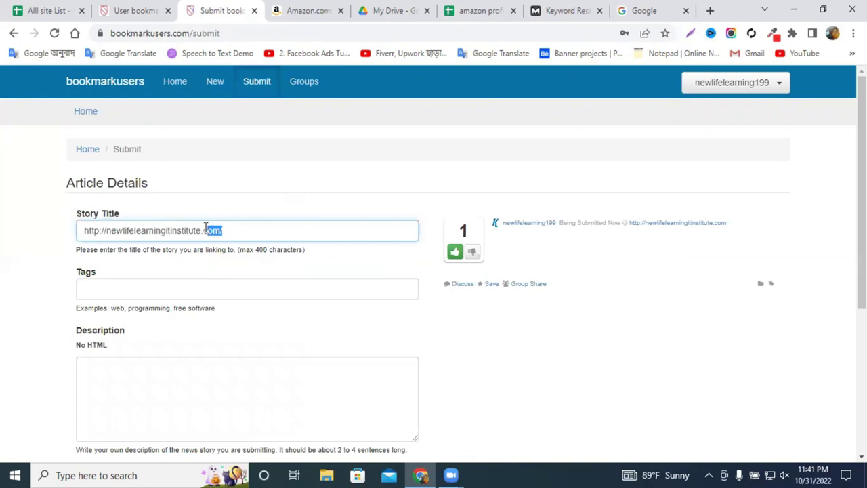
key("BackSpace")
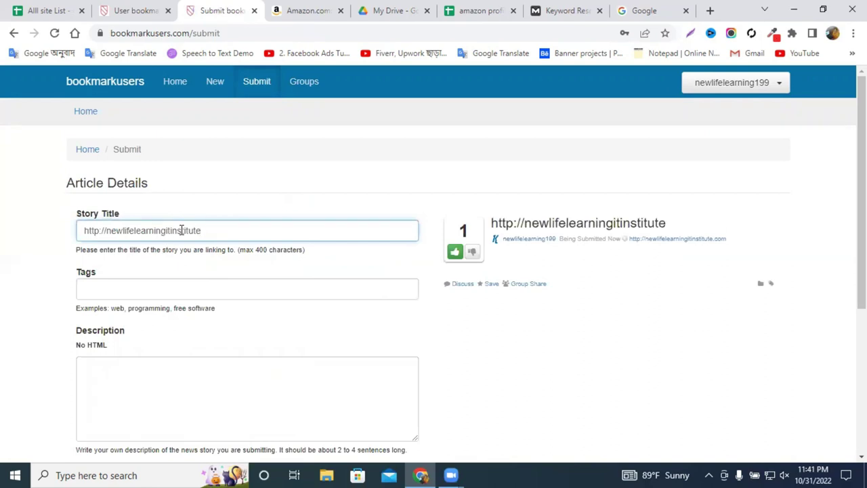
left_click(163, 230)
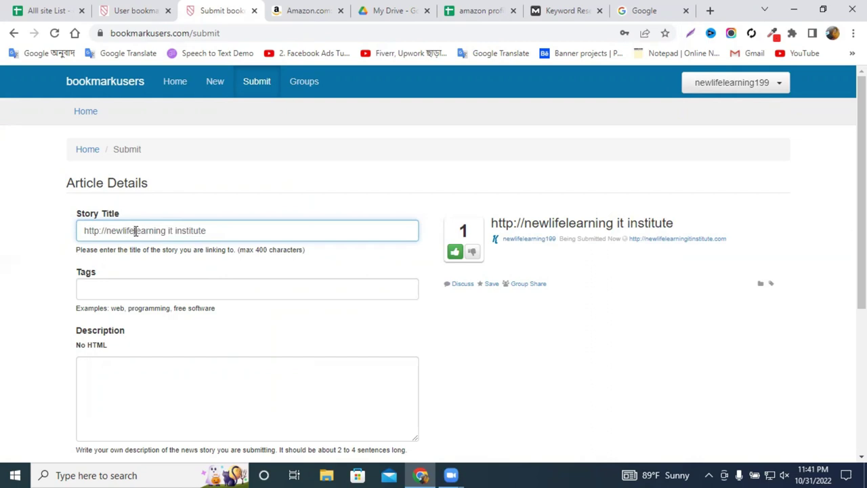
left_click(135, 230)
left_click(123, 230)
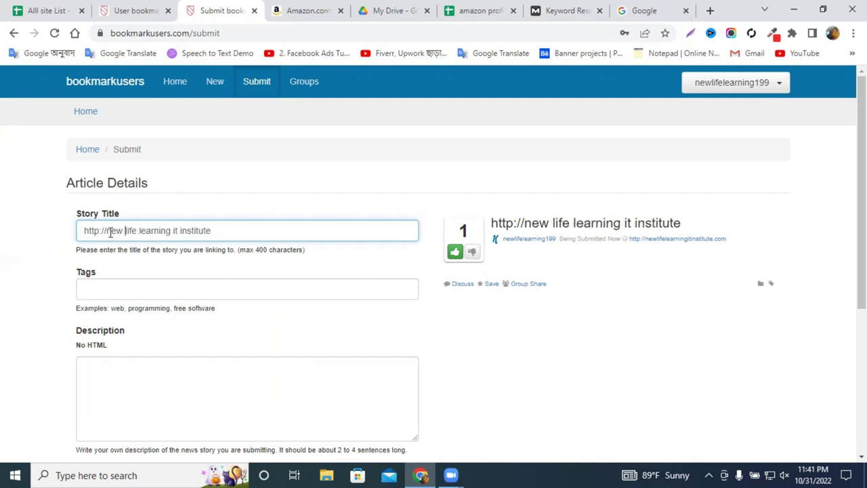
left_click_drag(107, 230, 60, 232)
key("BackSpace")
Fill the Tags field with 'best it' followed by the story title.
left_click(124, 293)
right_click(125, 291)
left_click(126, 289)
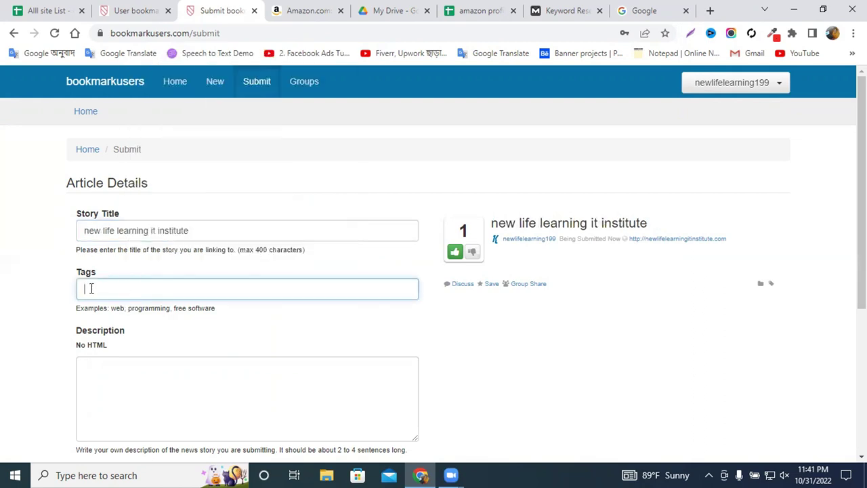
type("best it")
type("http://newlifelearningitinstitut")
key("ctrl+shift+Left")
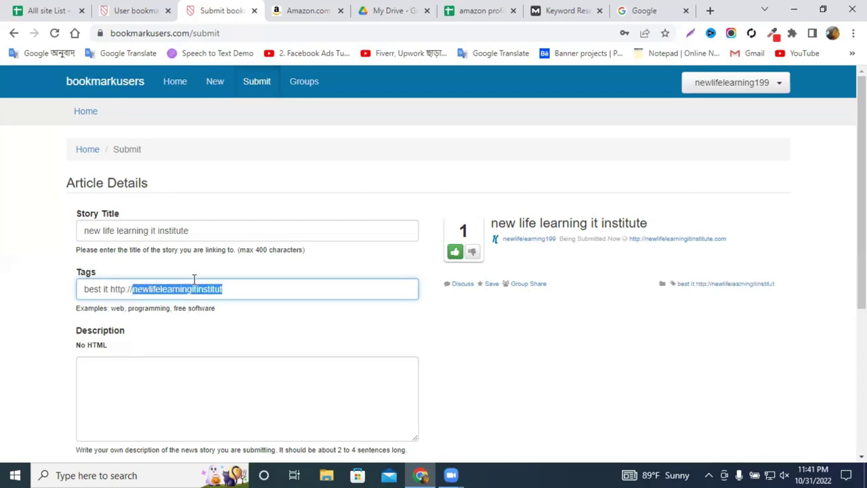
key("BackSpace")
key("BackSpace")
key("BackSpace")
key("BackSpace")
key("BackSpace")
key("BackSpace")
key("BackSpace")
key("BackSpace")
key("BackSpace")
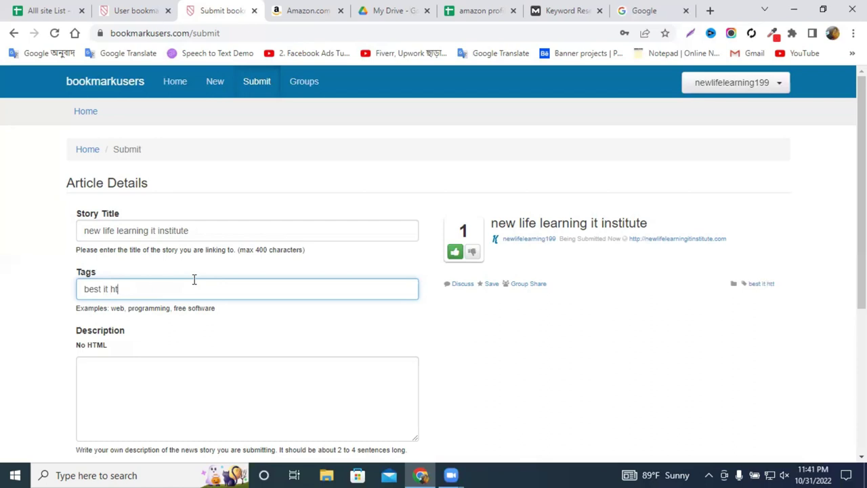
key("shift+Tab")
key("ctrl+c")
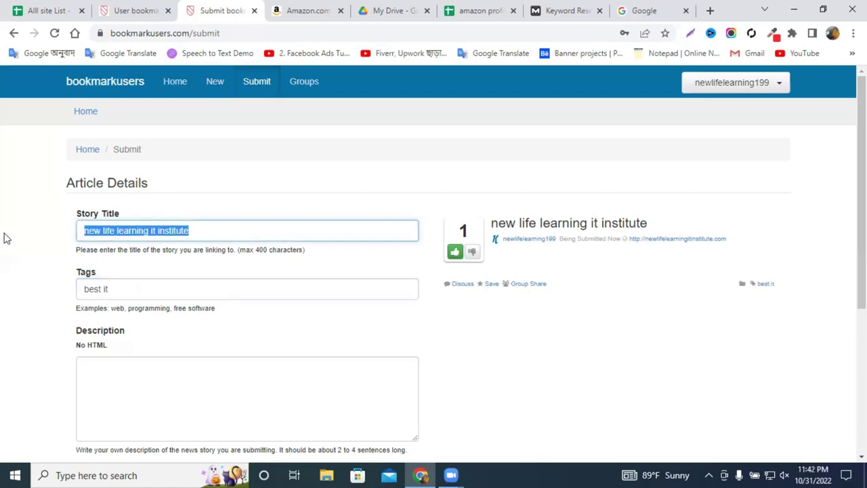
left_click(166, 287)
key("ctrl+v")
scroll(114, 308, "down", 3)
Paste the title as the description, answer the CAPTCHA, and submit the story.
left_click(139, 190)
right_click(140, 190)
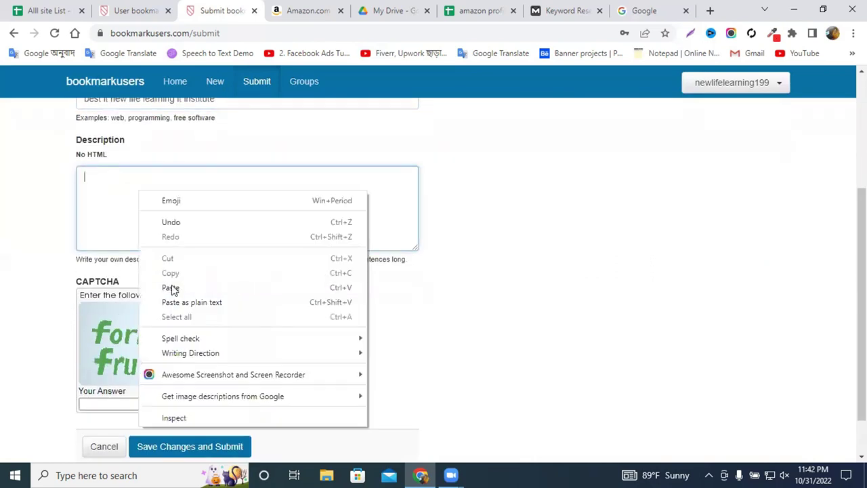
left_click(158, 287)
scroll(81, 310, "down", 1)
left_click(108, 348)
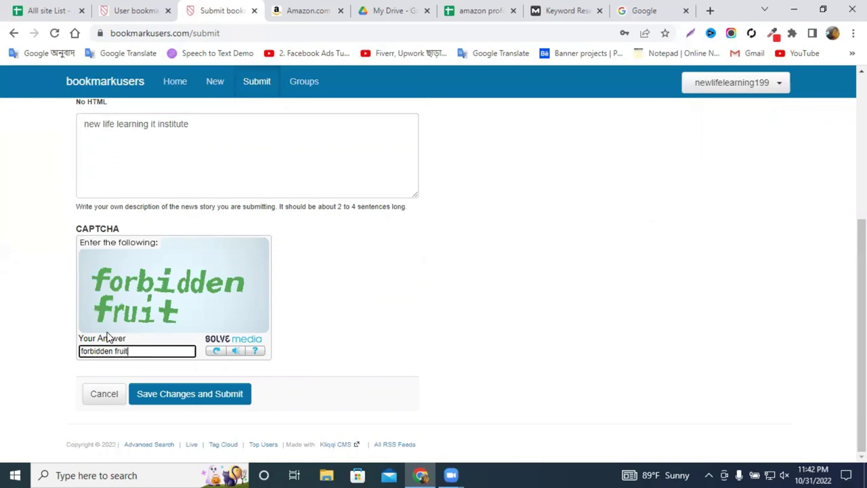
left_click(156, 396)
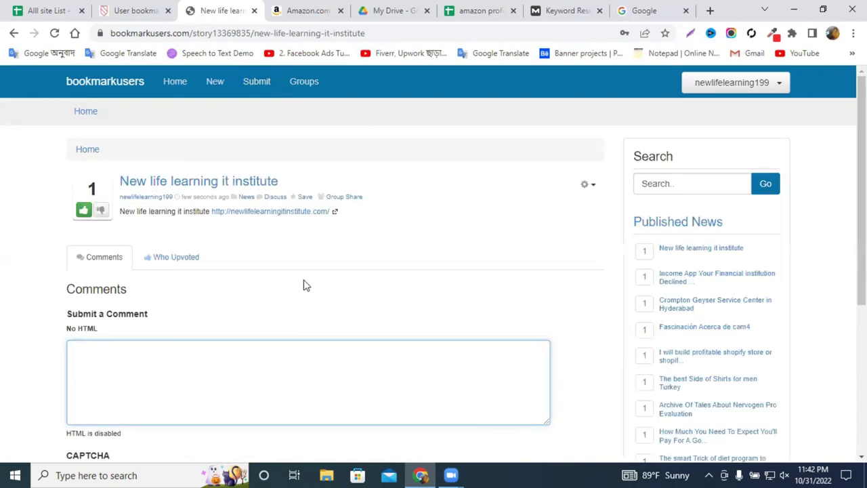
Go to the user's profile and view the Submitted stories list.
scroll(303, 285, "up", 1)
left_click(731, 86)
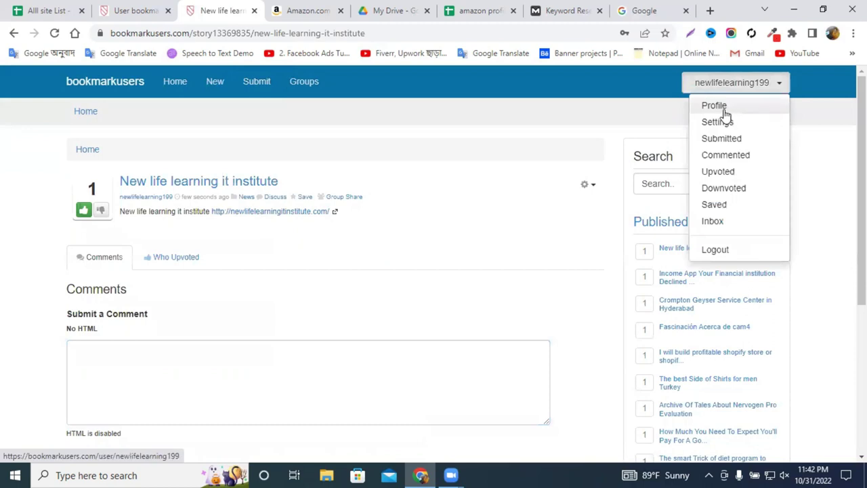
left_click(725, 108)
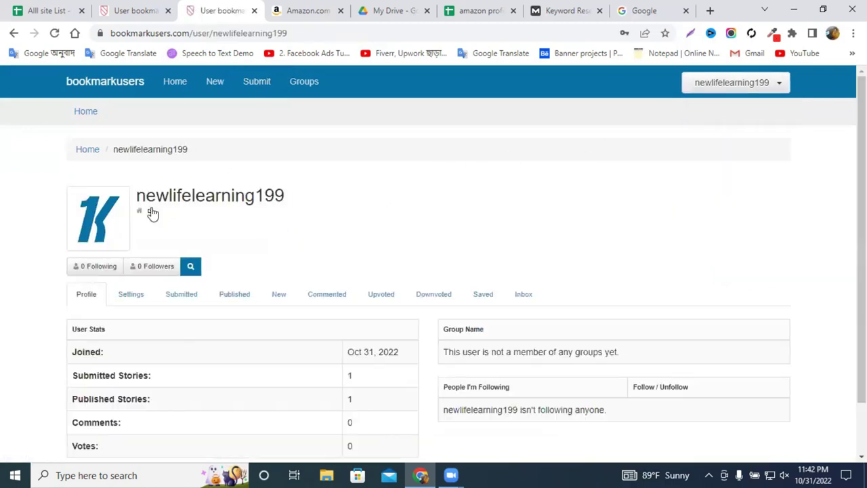
scroll(166, 228, "down", 1)
left_click(137, 238)
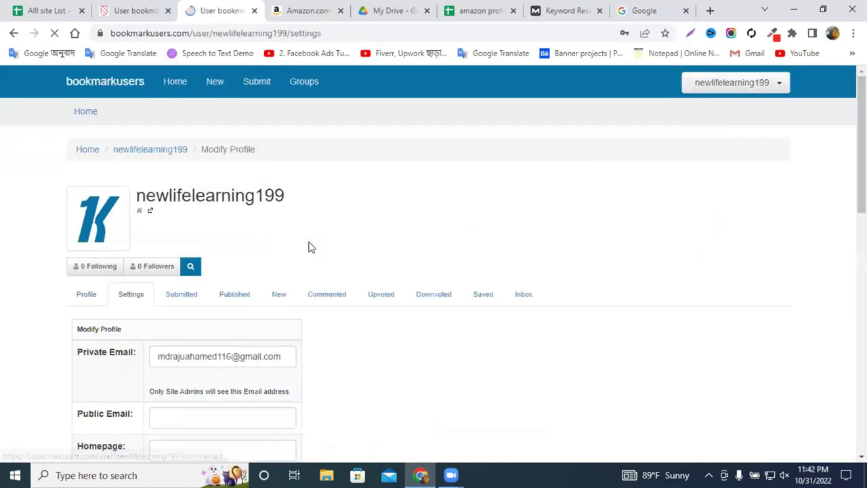
left_click(180, 294)
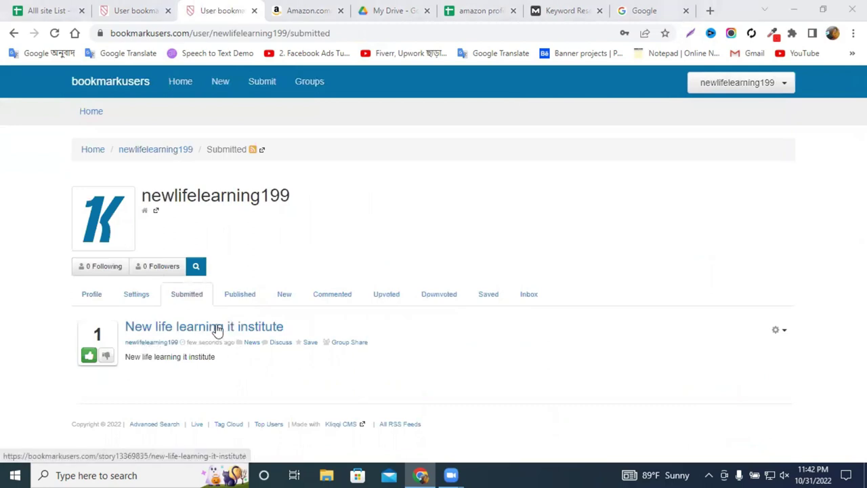
In a new profile tab, open the submitted story and follow its website link.
right_click(152, 346)
left_click(200, 205)
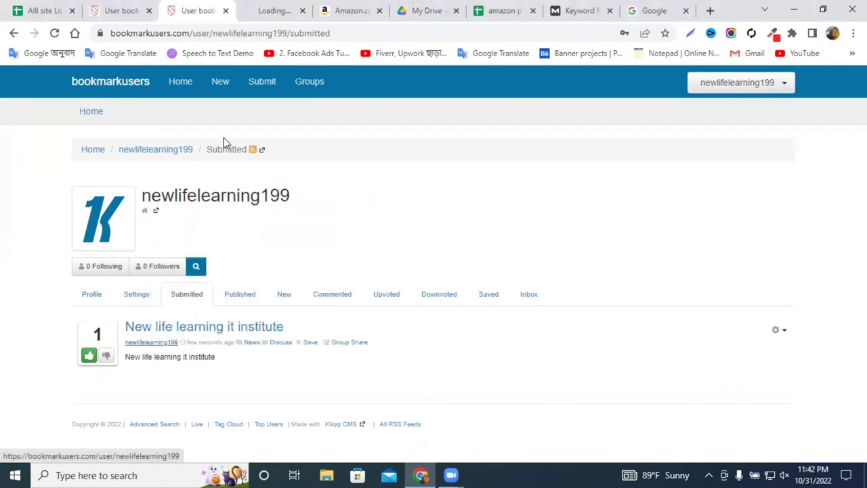
left_click(275, 9)
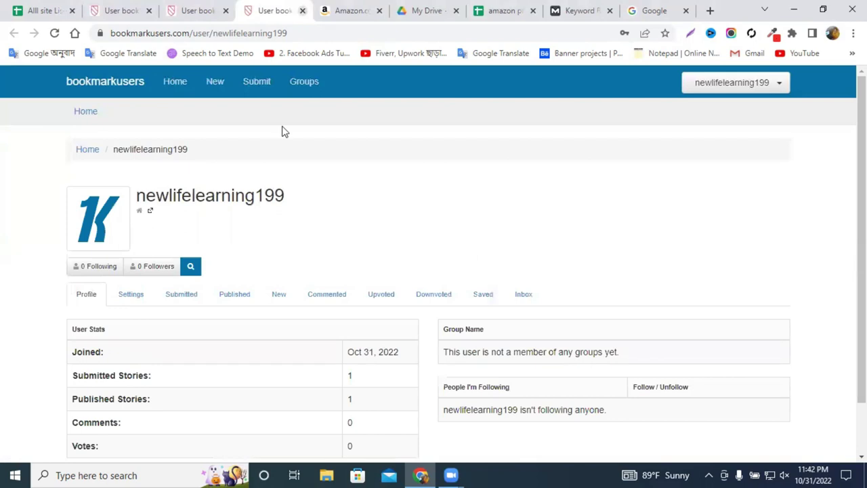
scroll(143, 352, "down", 2)
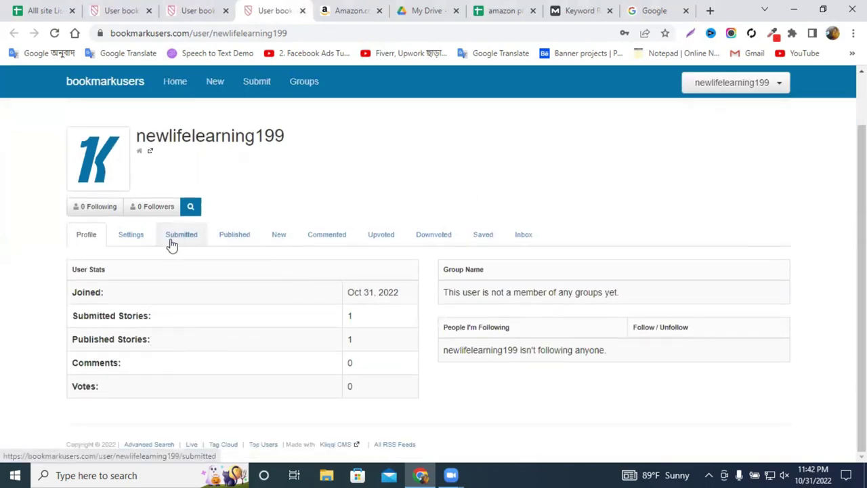
left_click(171, 237)
left_click(178, 329)
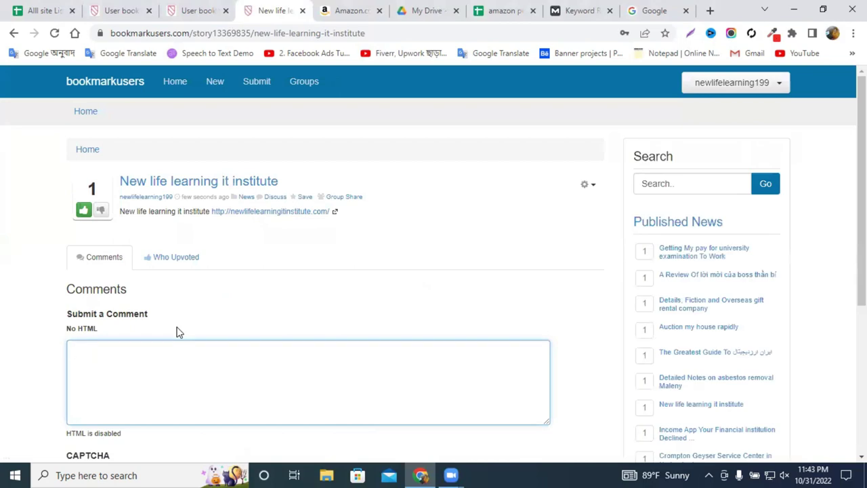
scroll(178, 331, "down", 2)
scroll(178, 331, "up", 2)
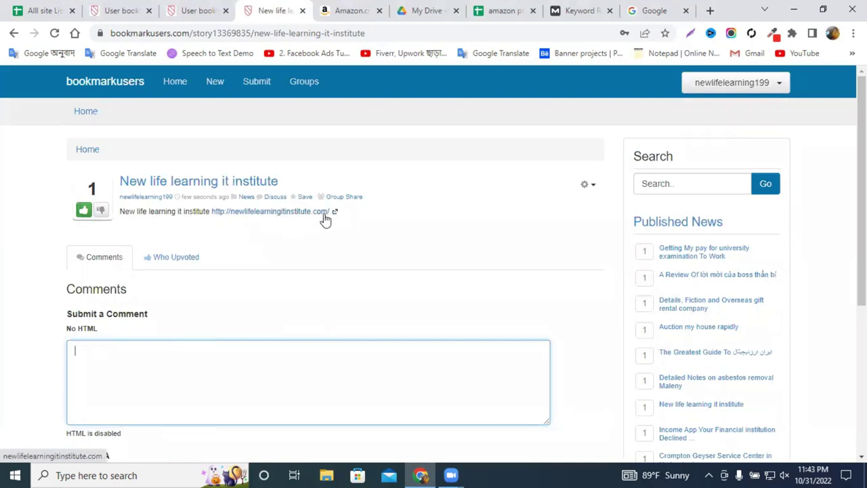
left_click(318, 215)
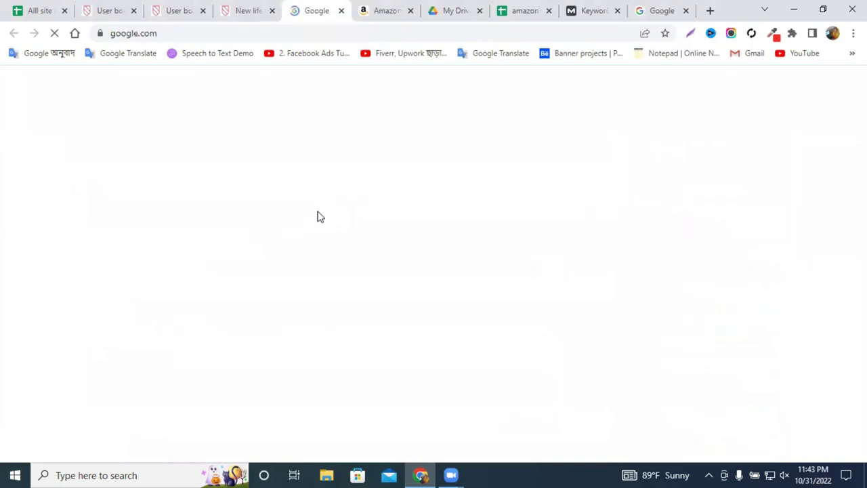
Copy the story's website address and paste it into a new tab's address bar.
double_click(178, 33)
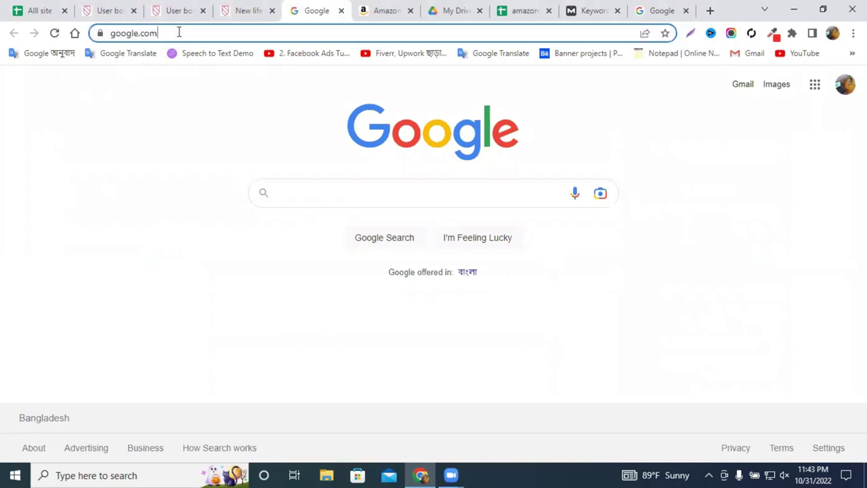
double_click(216, 34)
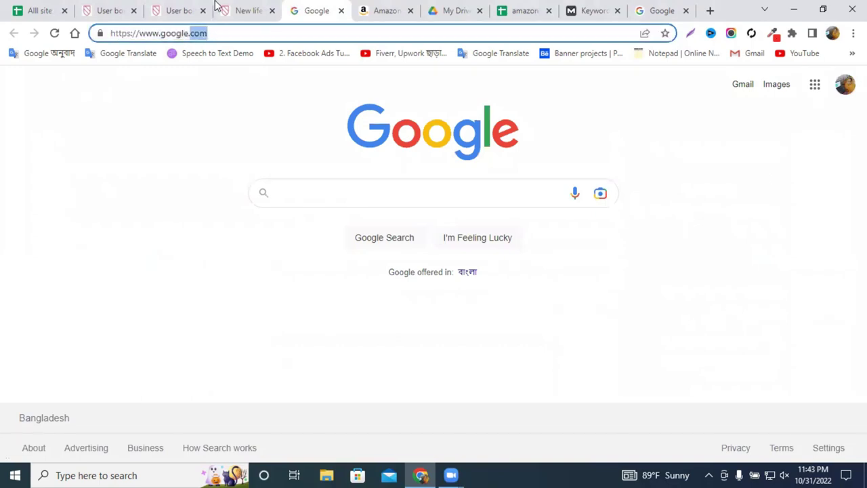
left_click(230, 9)
left_click_drag(343, 215, 212, 217)
key("ctrl+c")
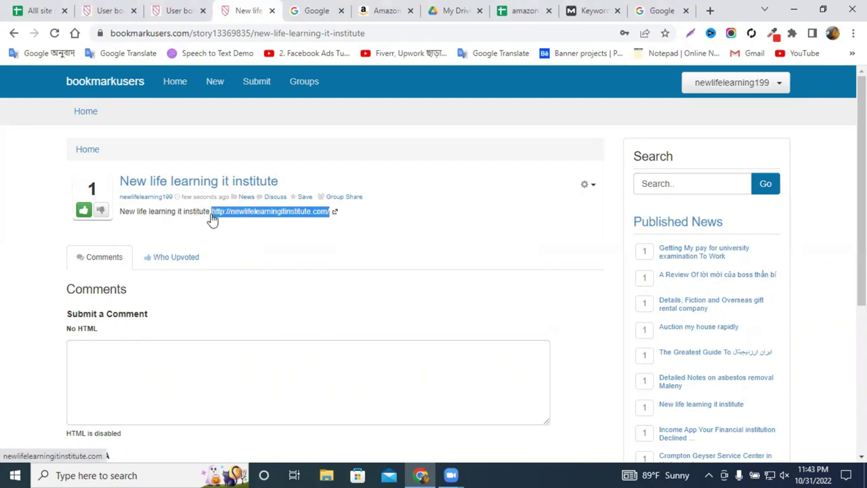
left_click(710, 10)
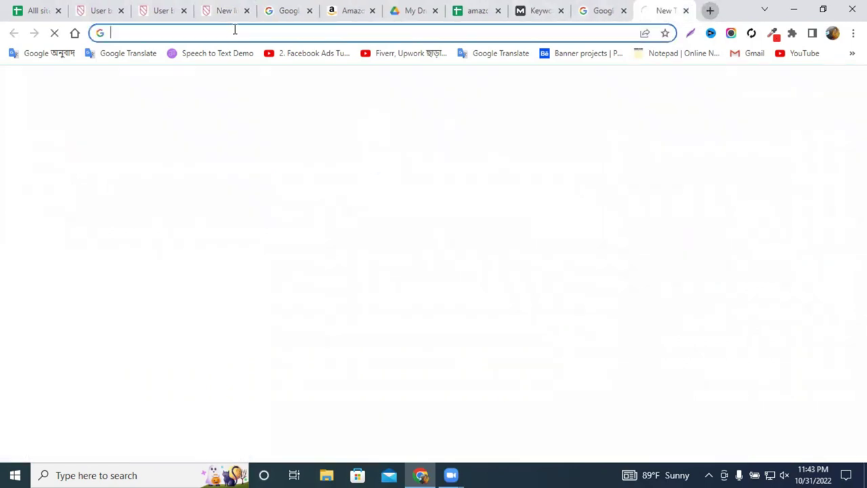
key("ctrl+v")
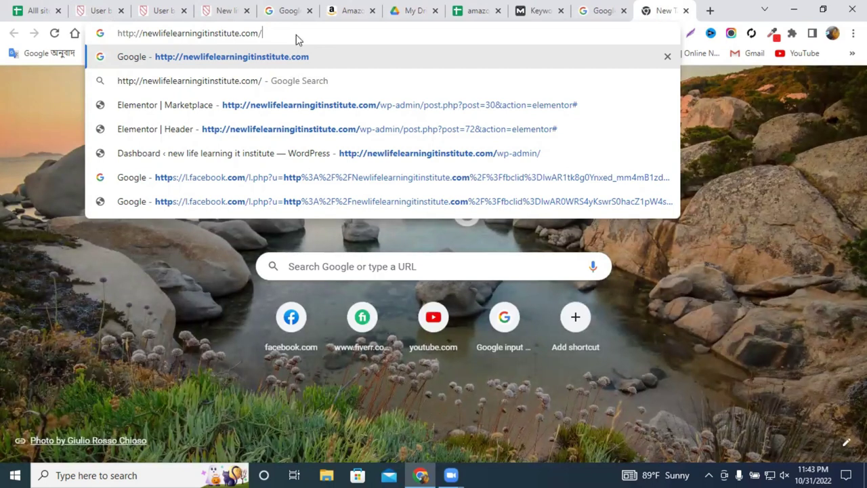
left_click(192, 62)
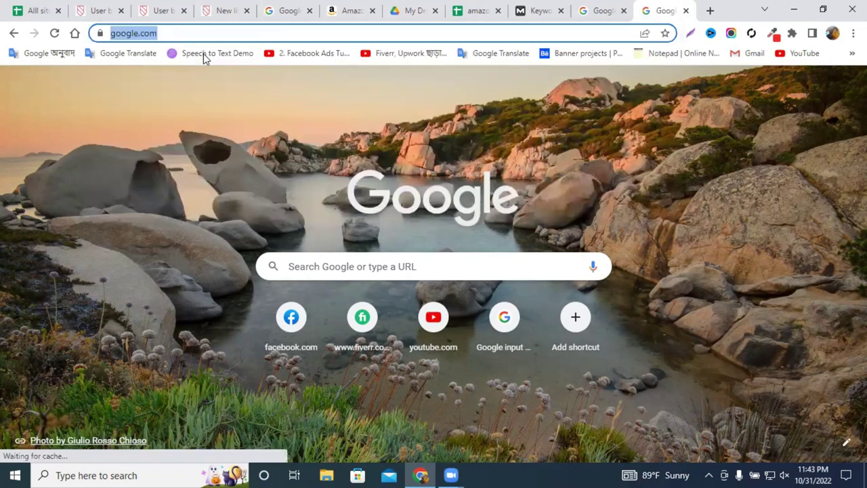
Replace 'com' in the address with the site address and load it, reaching a connection error.
left_click(168, 33)
double_click(256, 35)
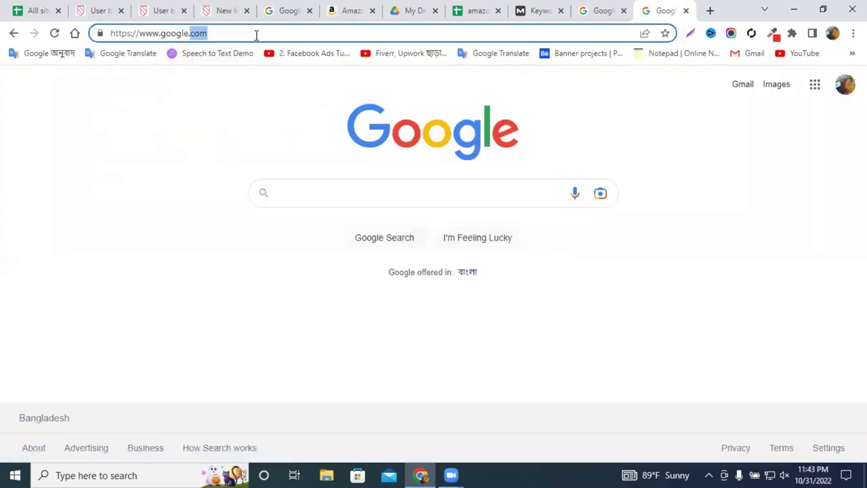
key("ctrl+v")
key("Return")
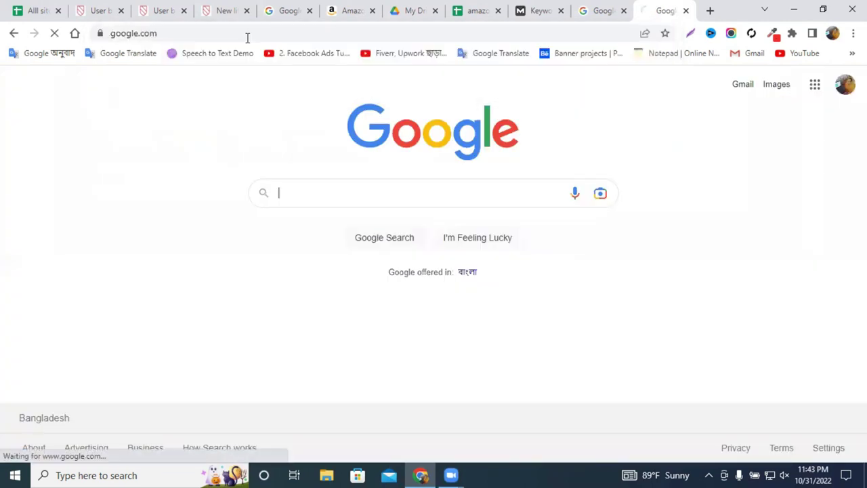
left_click(151, 34)
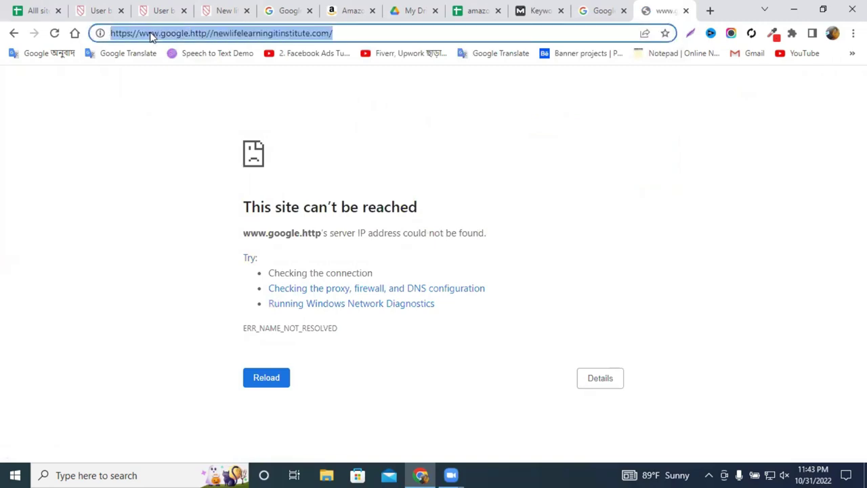